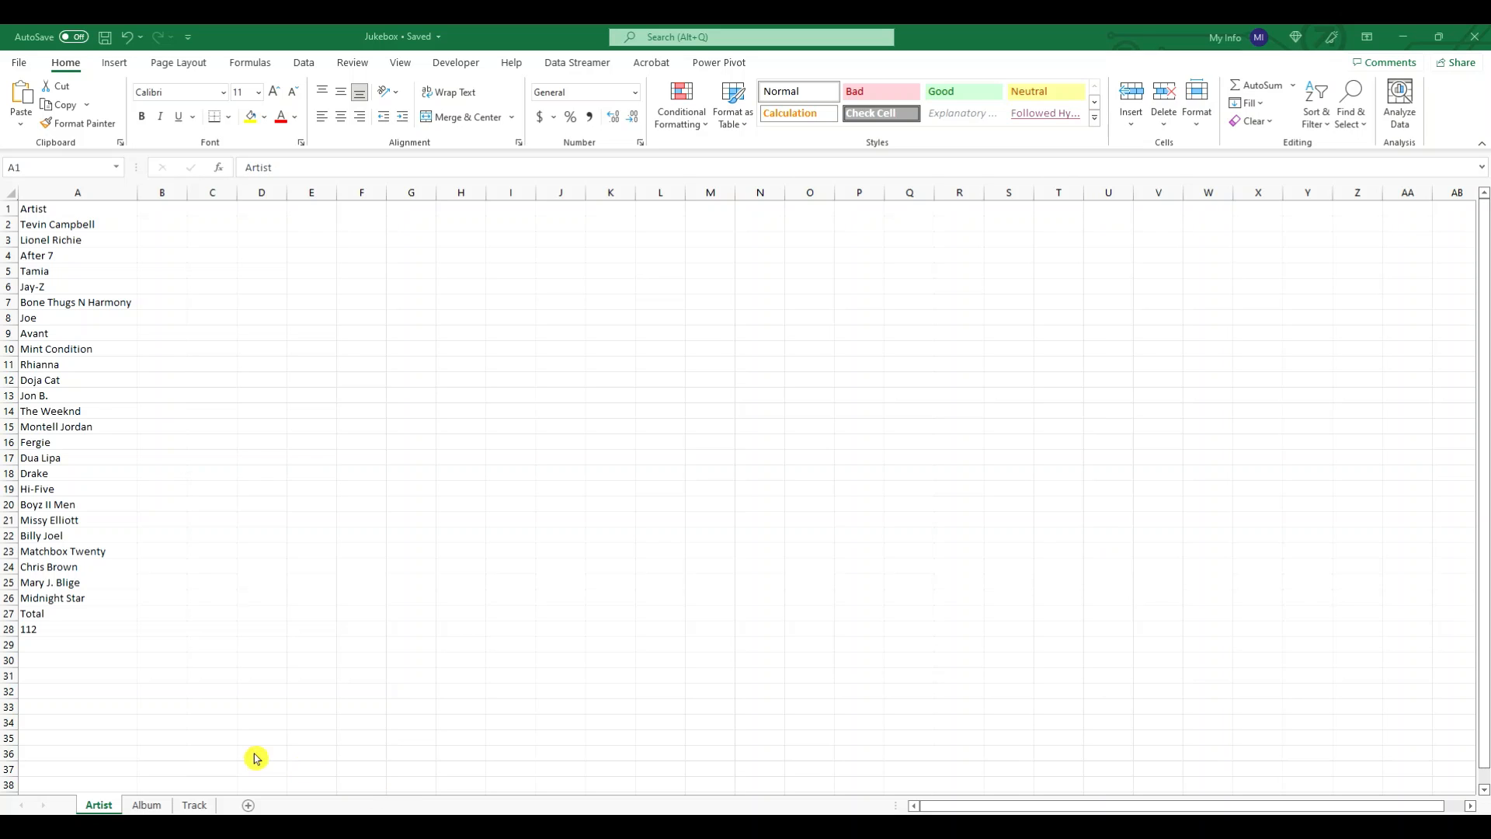
Review the Album and Track sheets and select the first album cover image link on the Album sheet
click(148, 806)
click(146, 805)
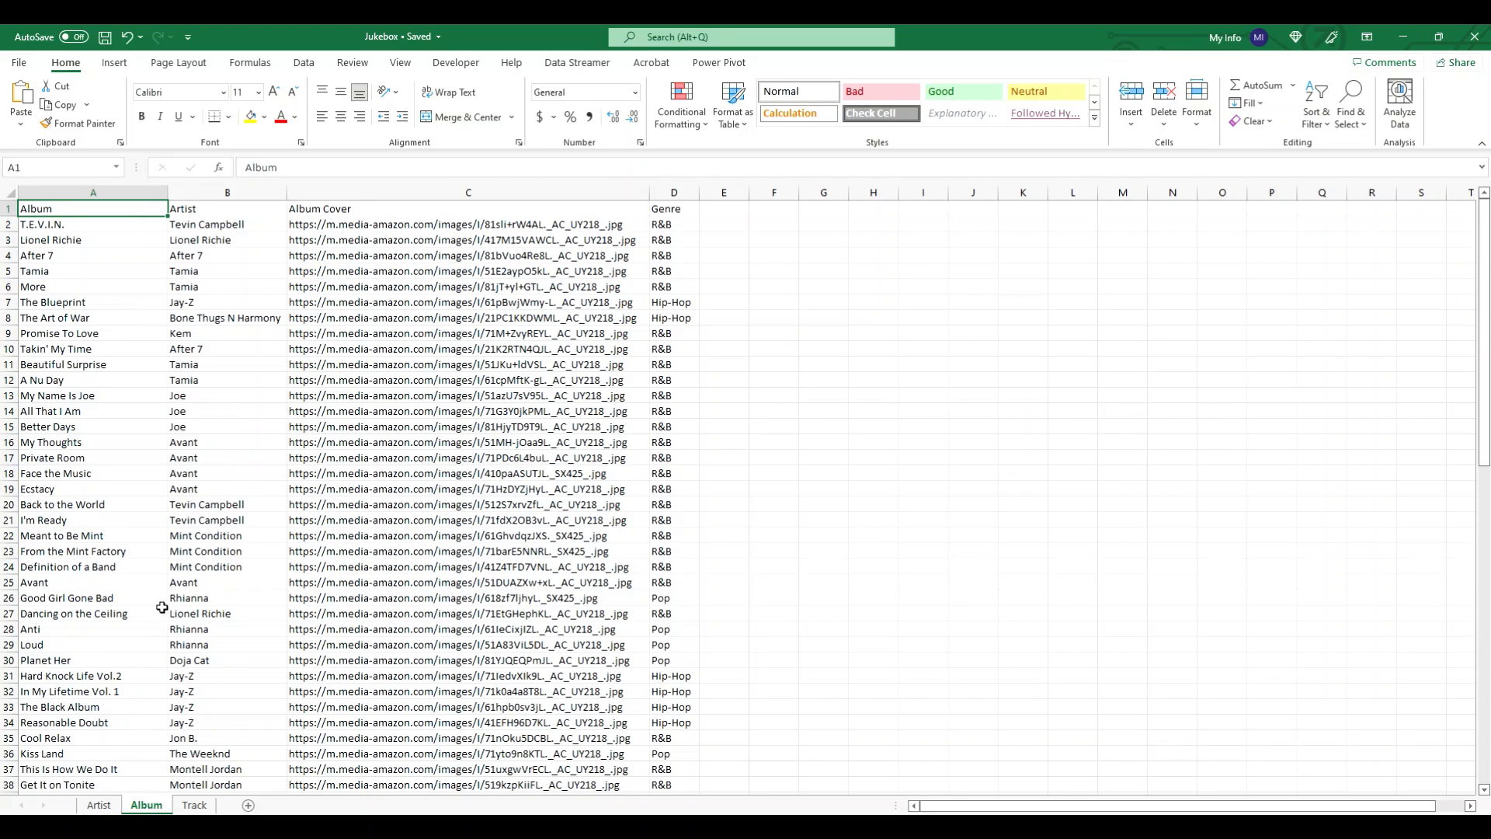
click(190, 806)
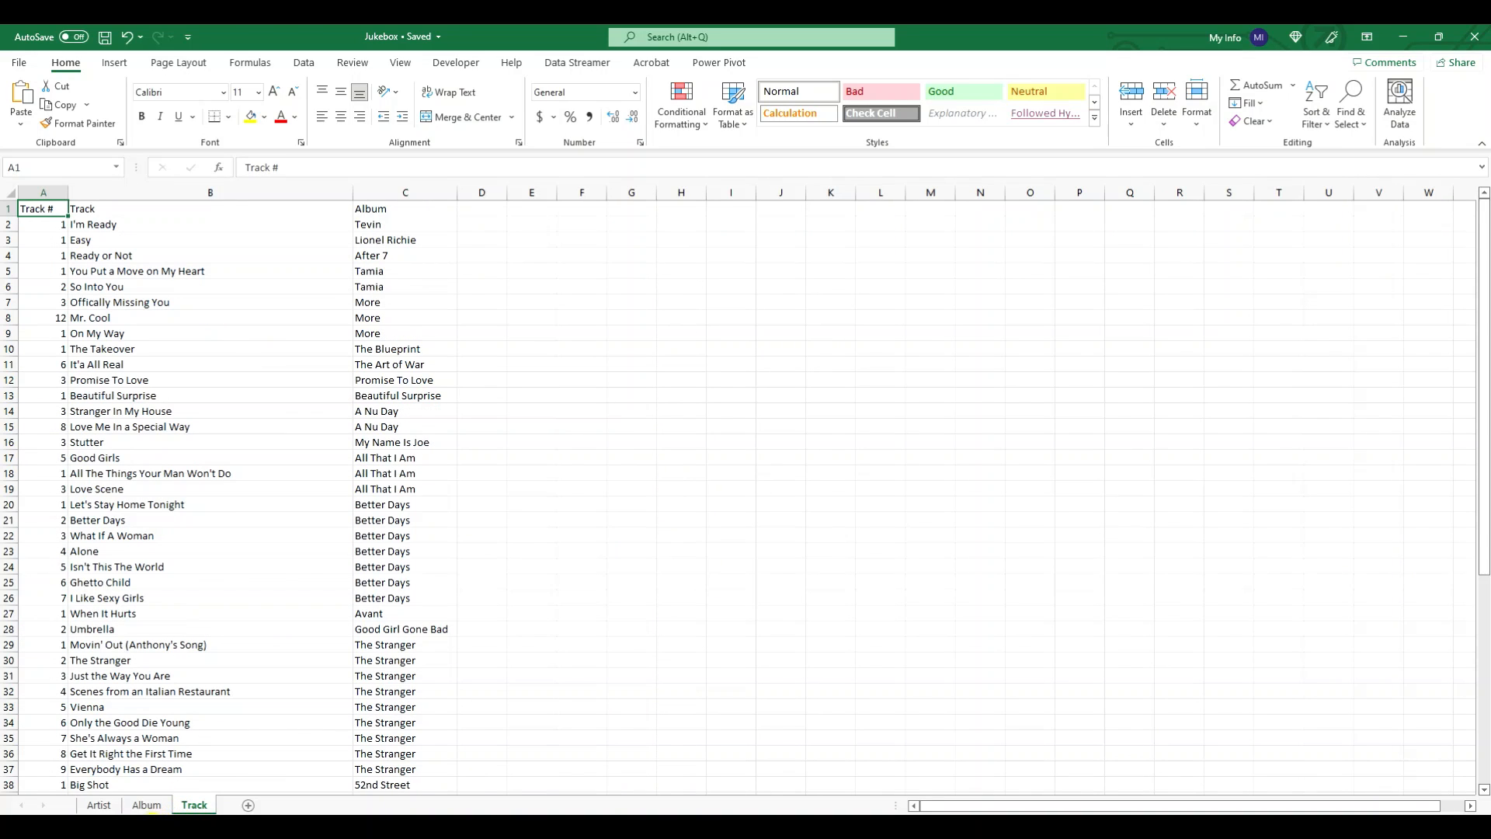
click(146, 806)
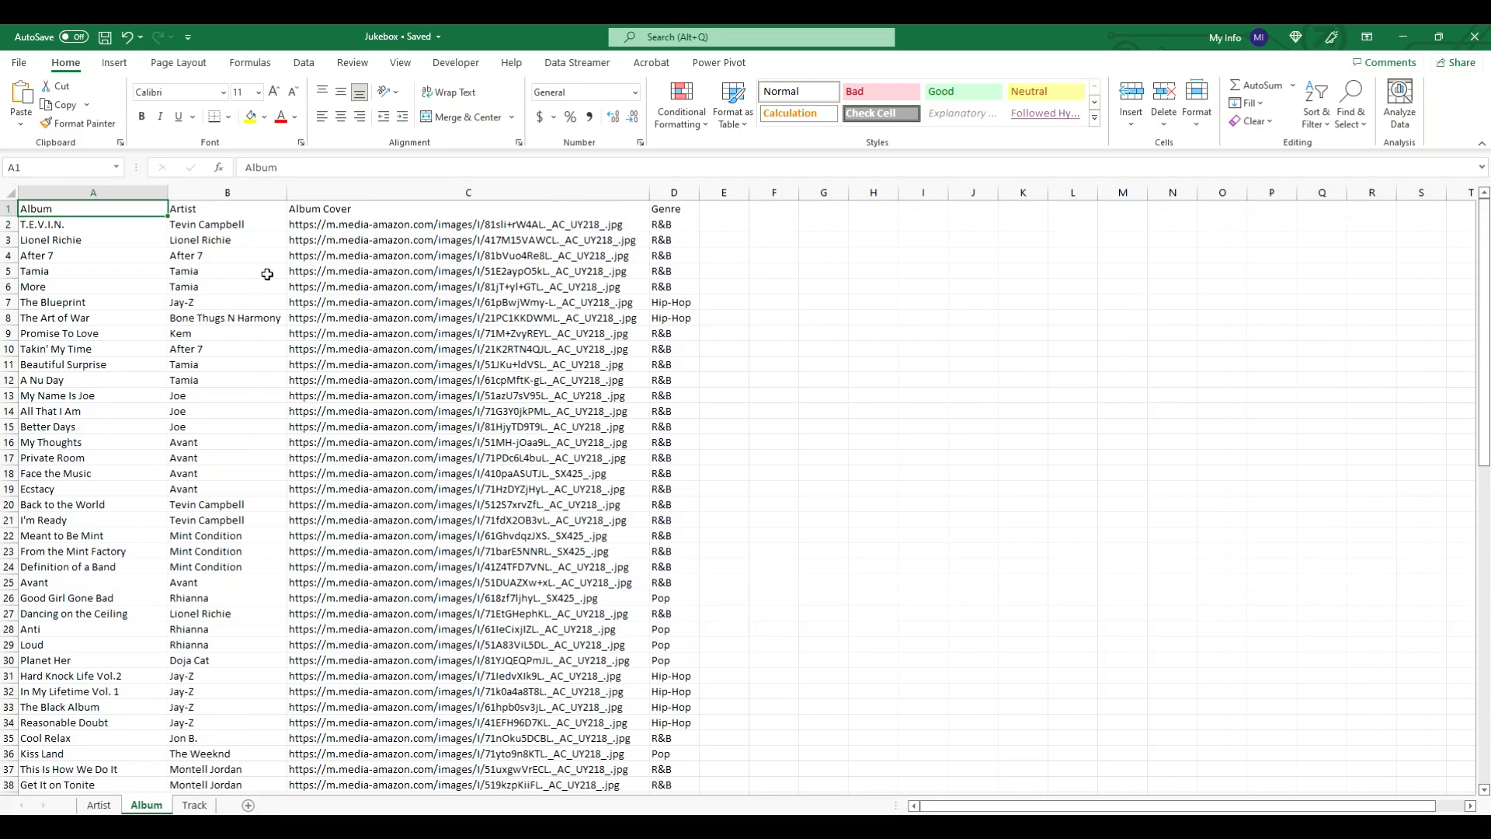
click(426, 225)
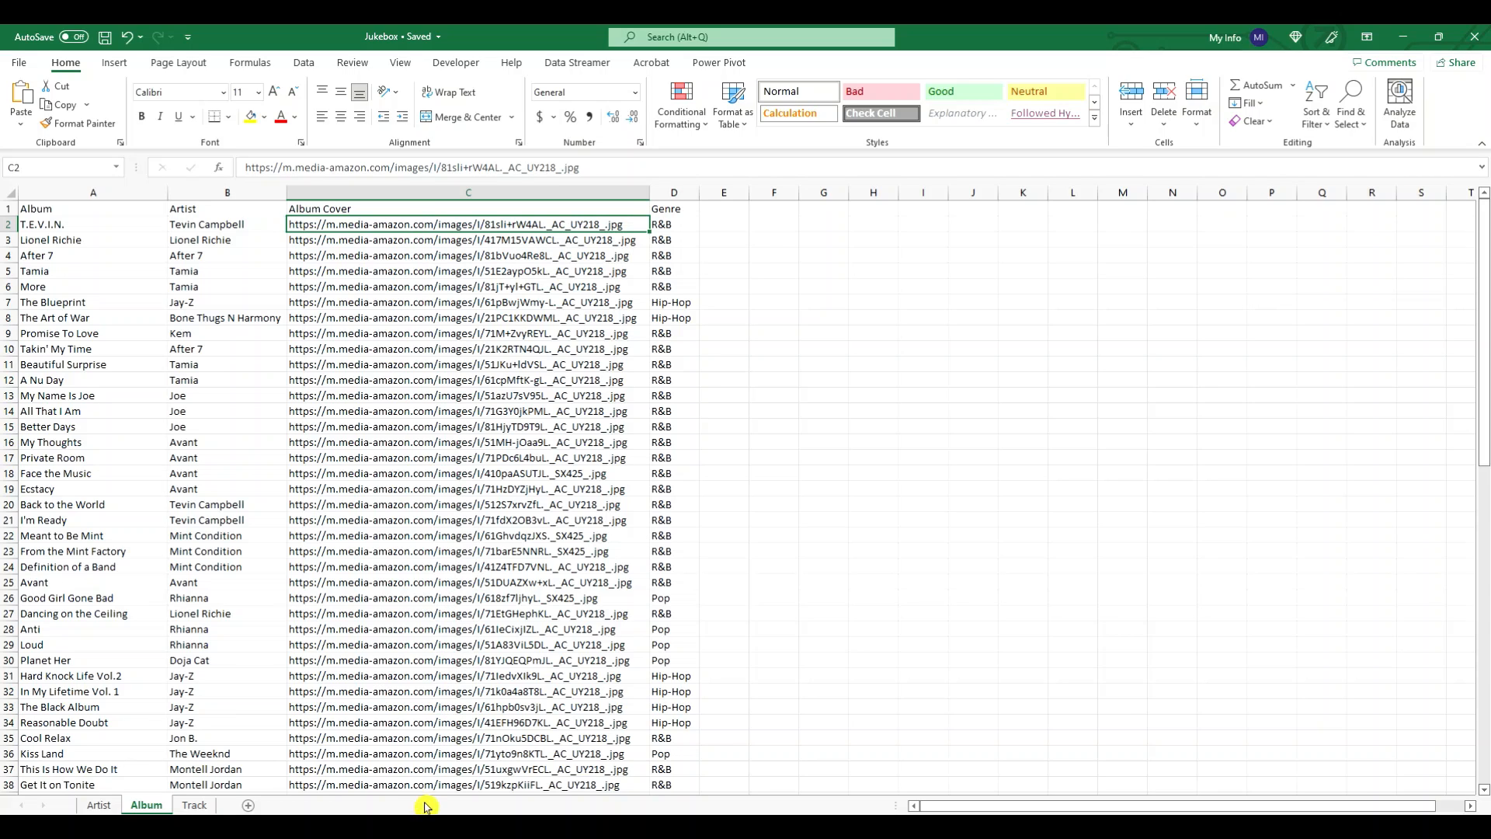
Switch to the Amazon search results in the browser and copy the image link of the Can't Slow Down album cover
click(476, 780)
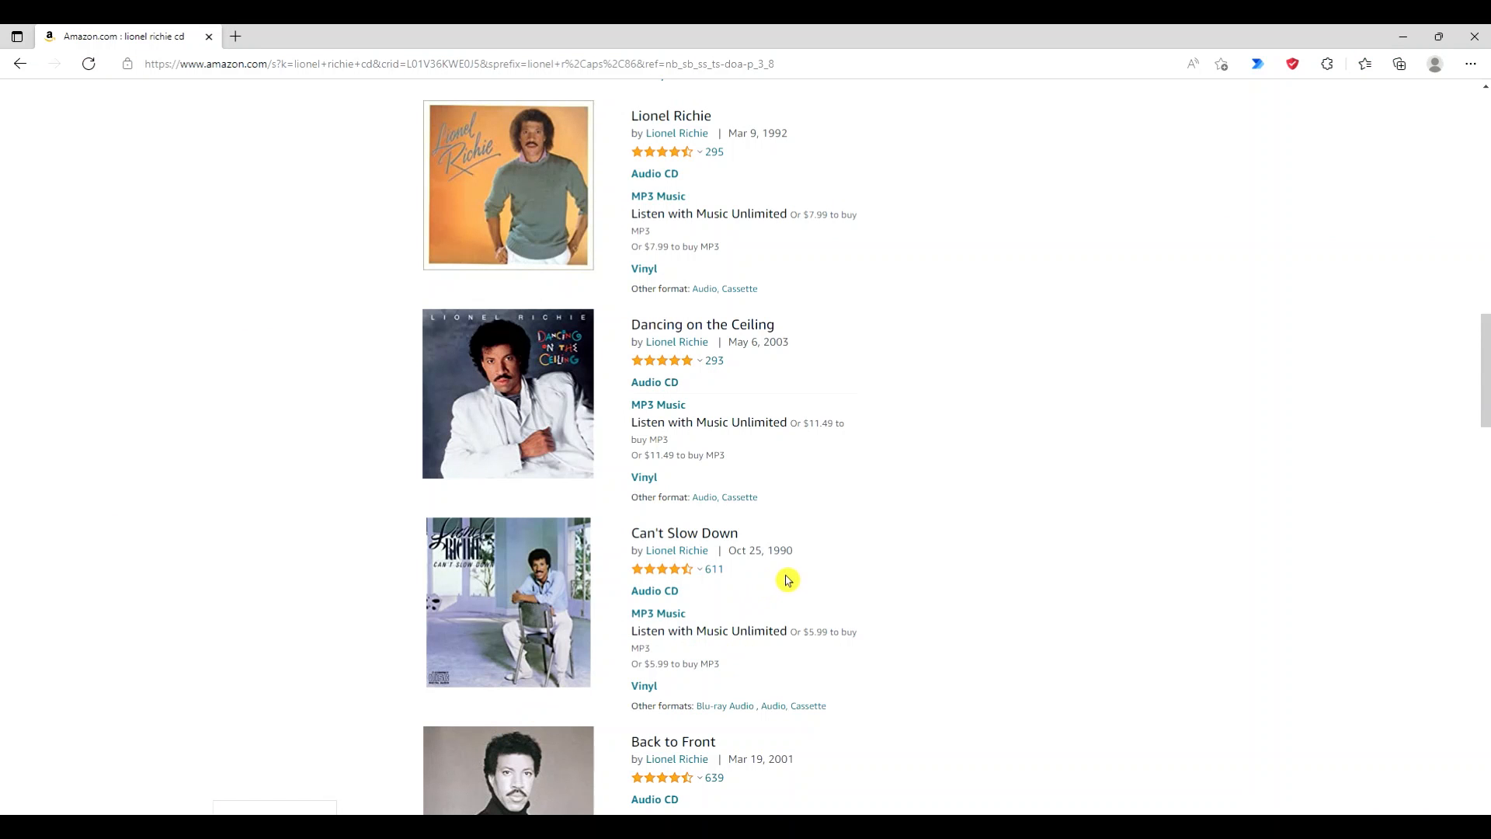
scroll(812, 517, up, 6)
scroll(816, 510, up, 12)
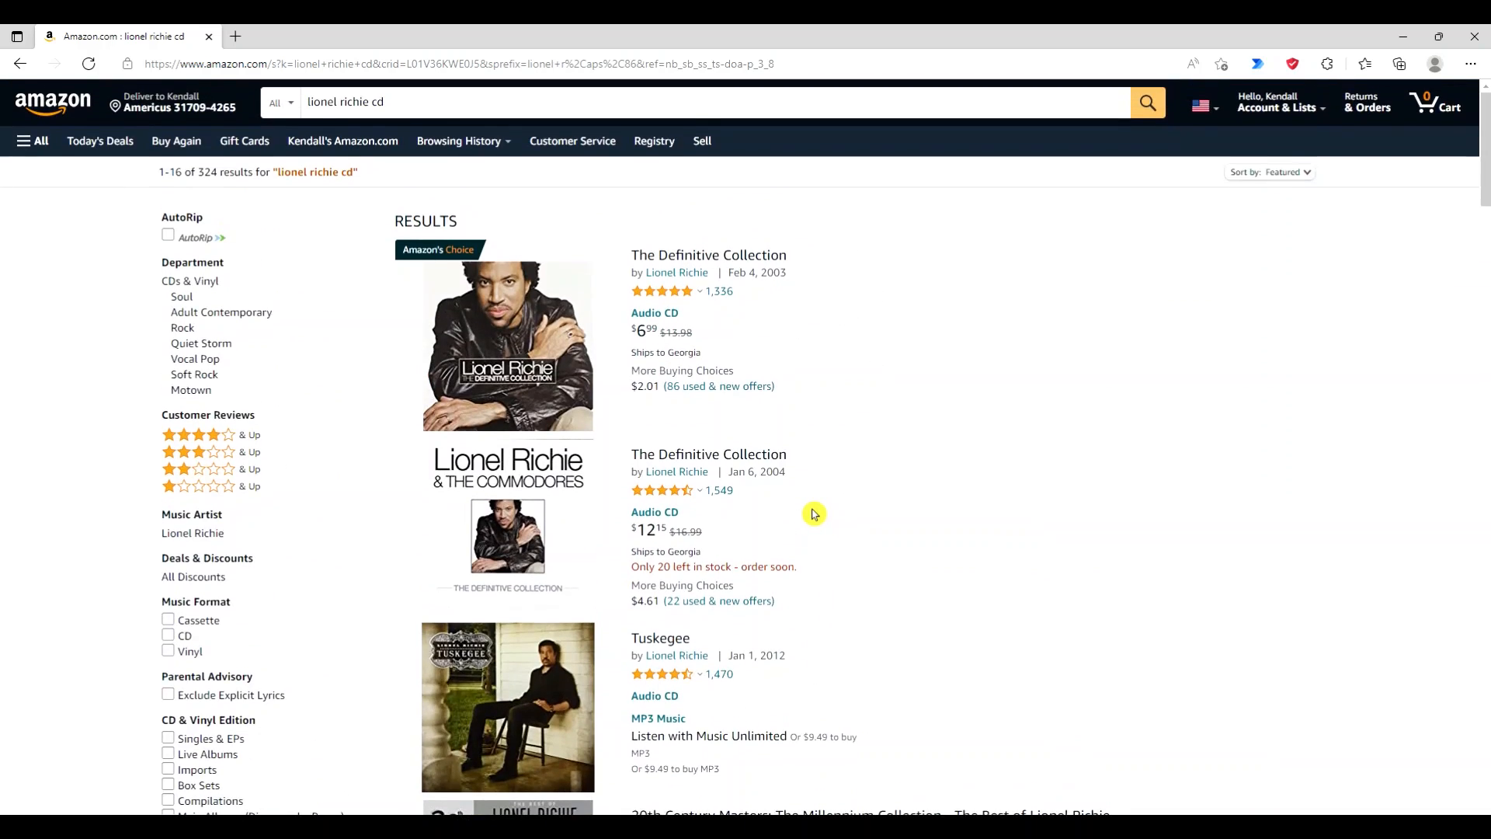
scroll(817, 521, down, 18)
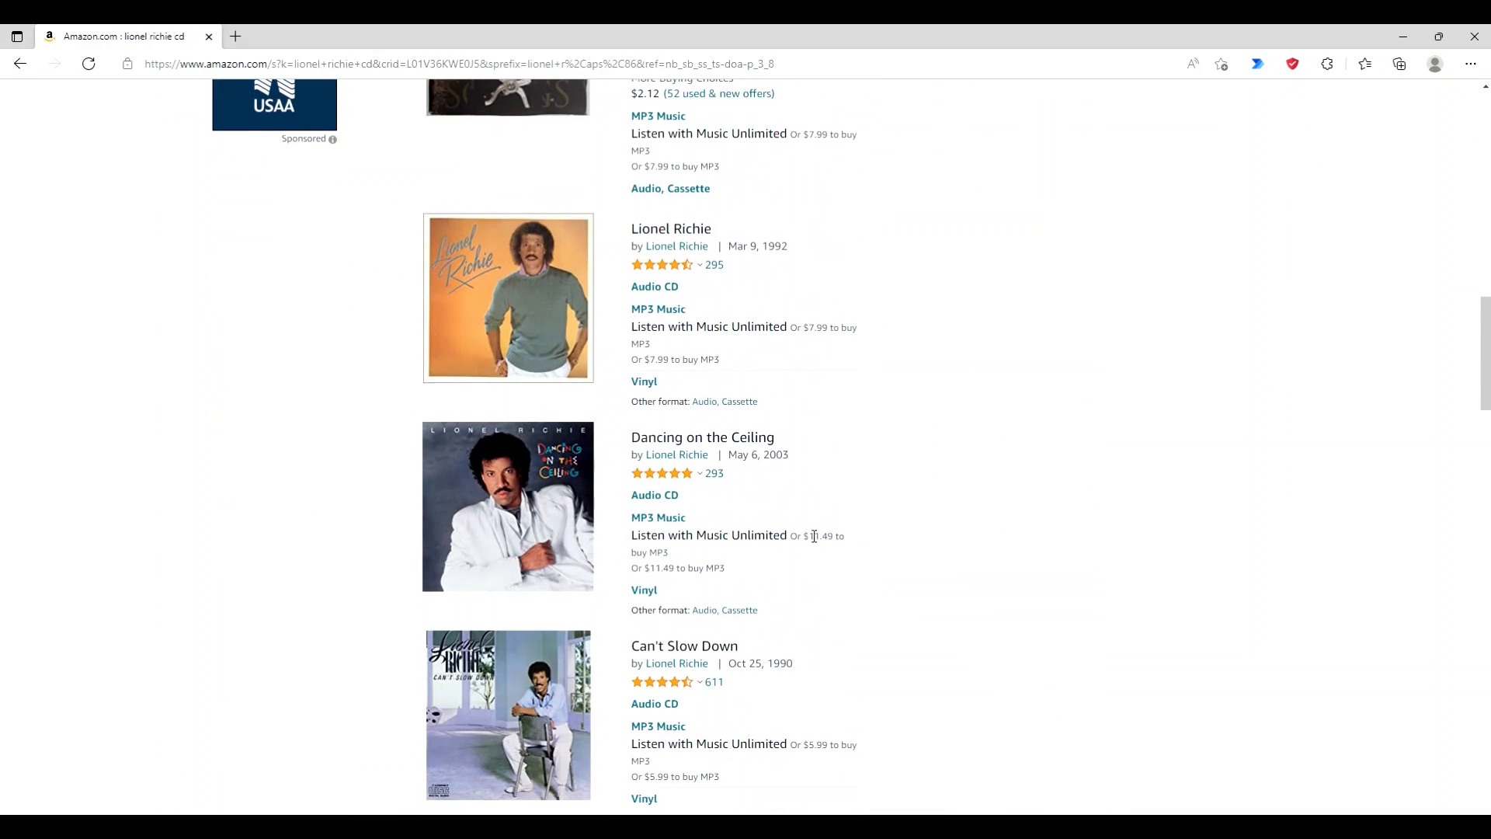
scroll(814, 536, down, 2)
right_click(519, 555)
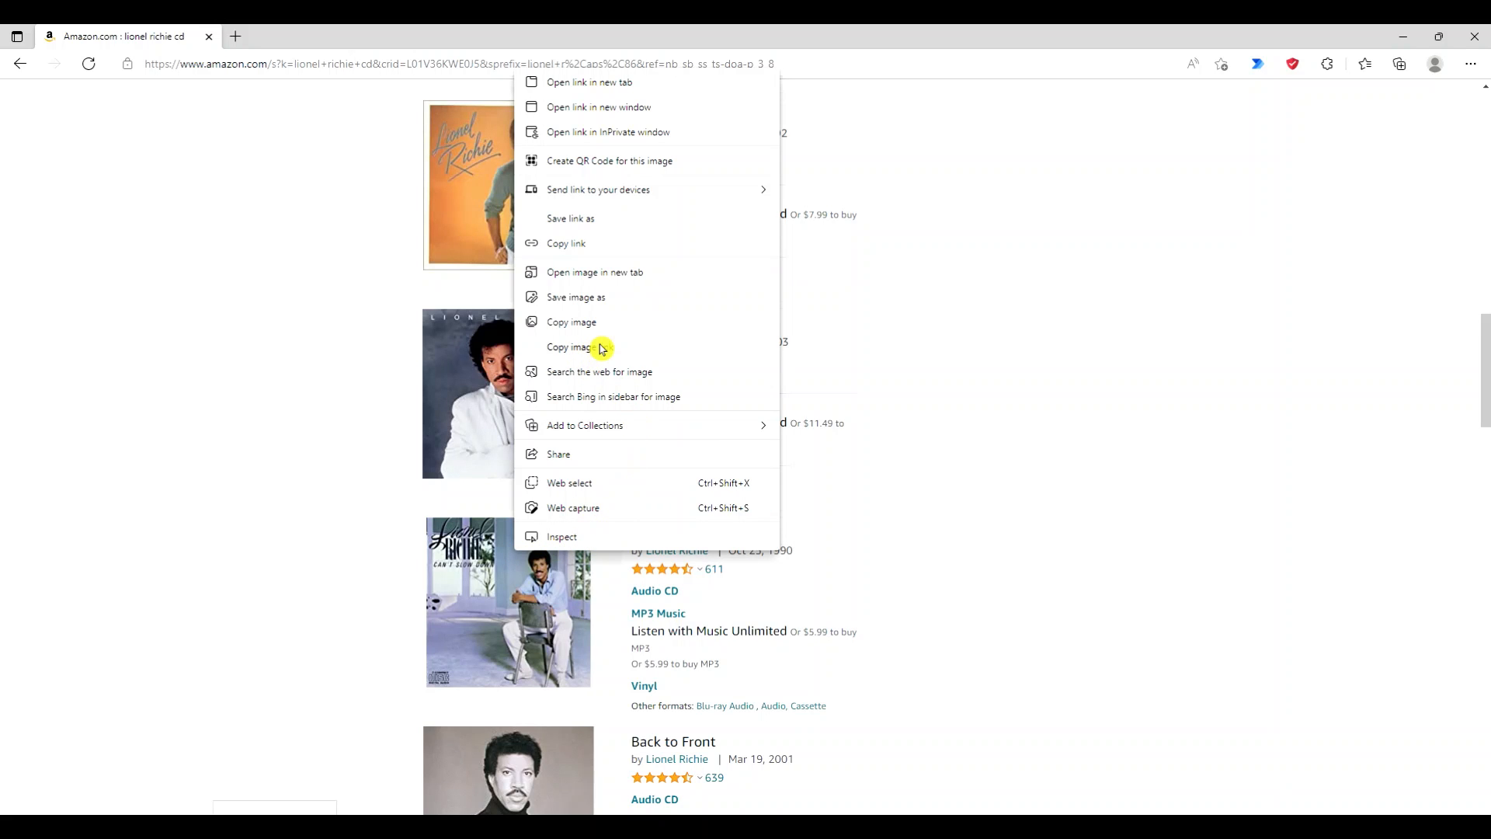
click(588, 350)
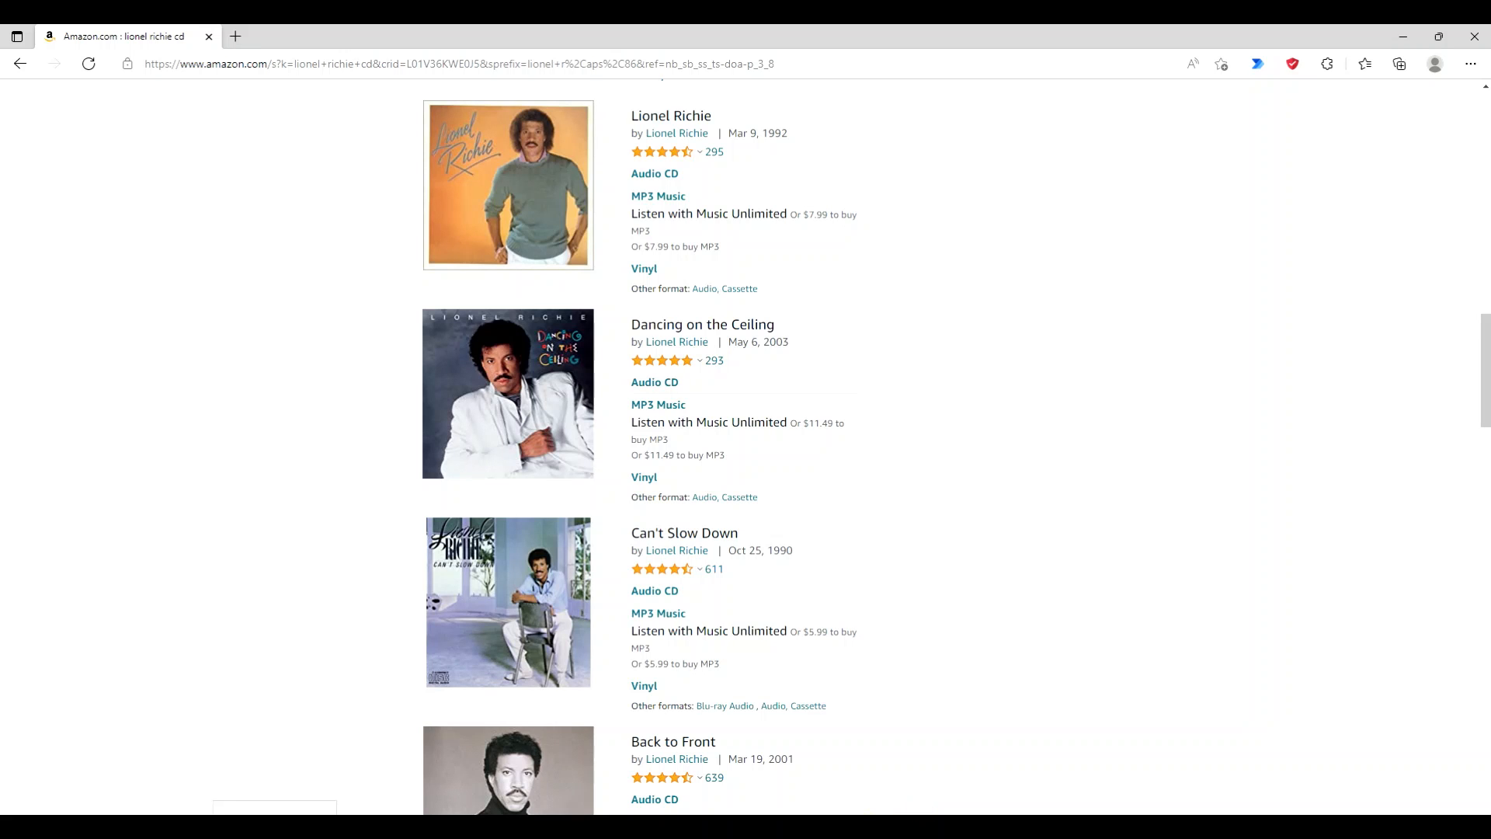
Switch back to the Jukebox workbook in Excel and review the Track, Artist and Album sheets
click(1009, 827)
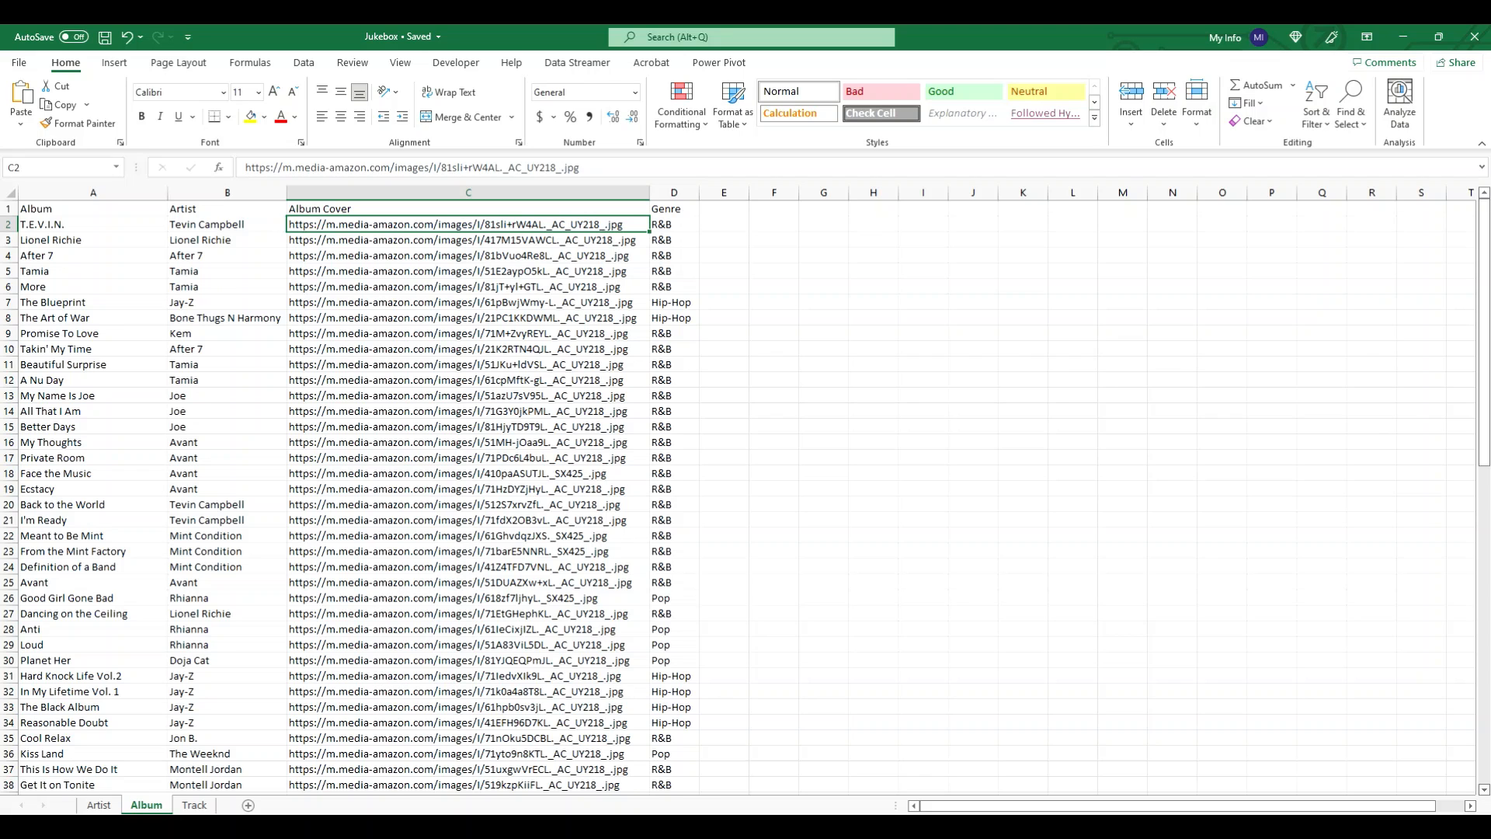
click(192, 805)
click(99, 805)
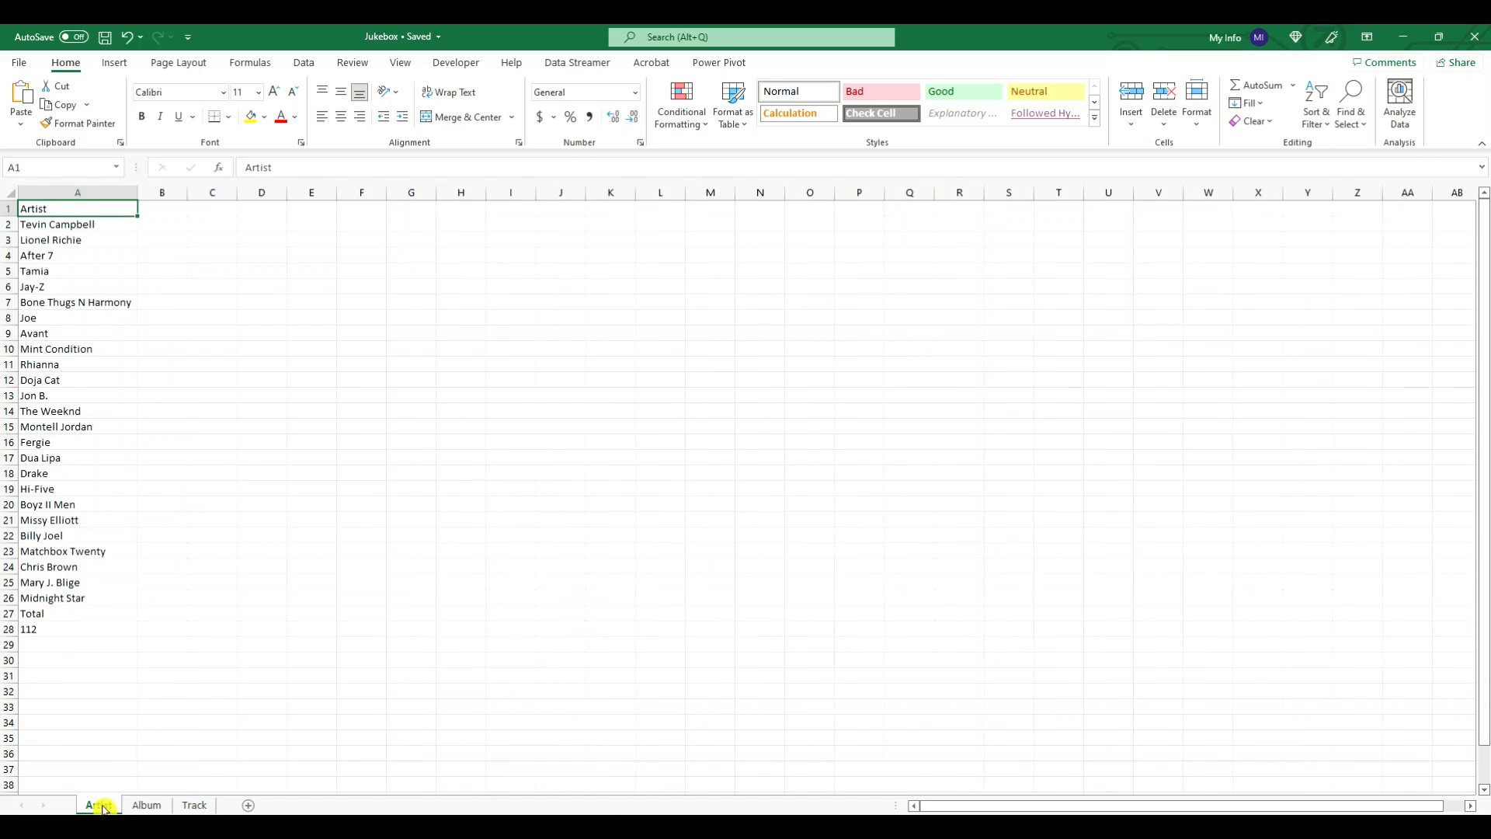
click(132, 805)
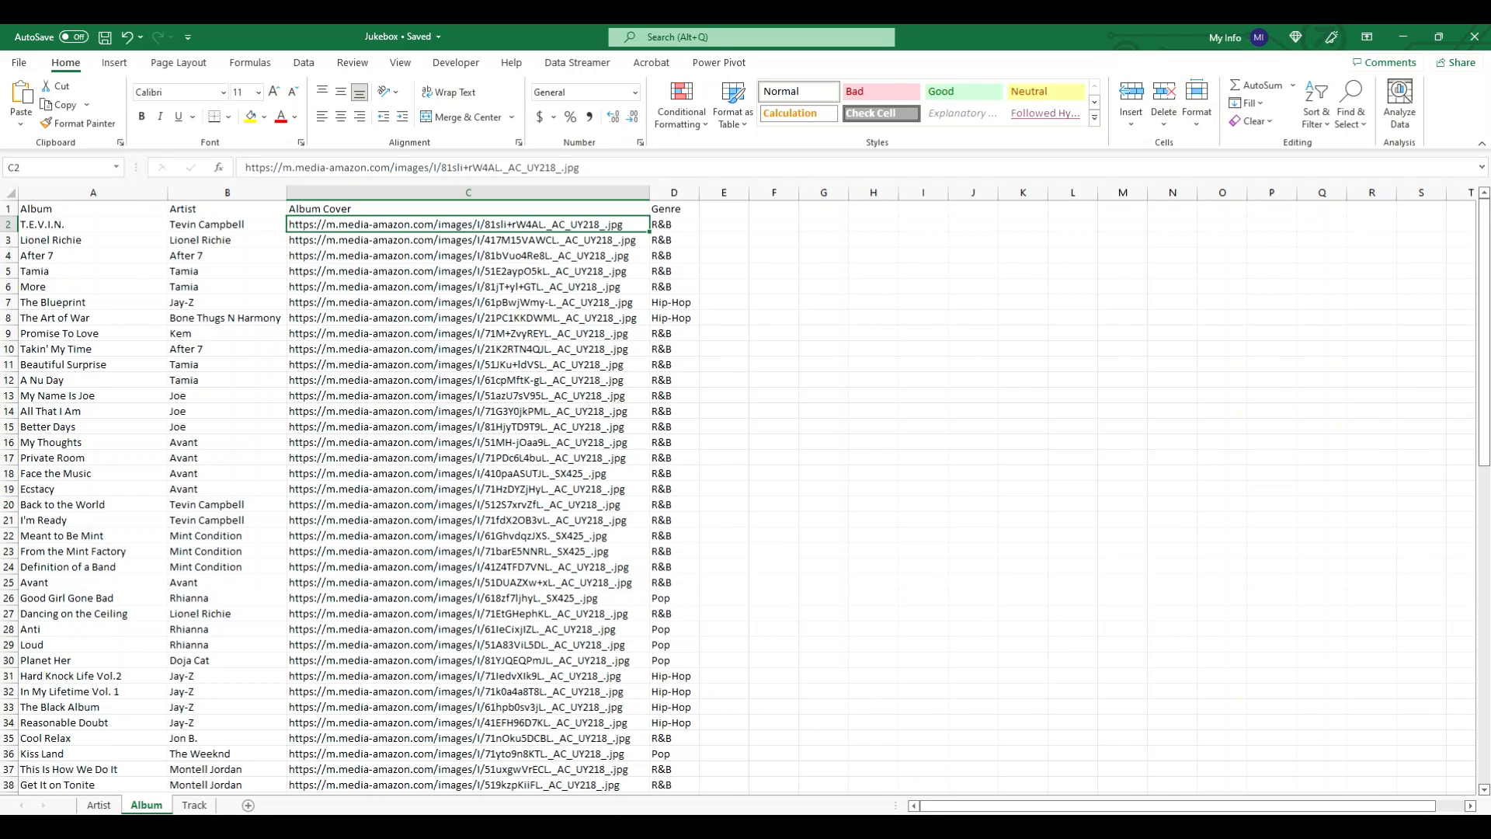
Switch to Power BI Desktop and connect the Power Query Editor to Jukebox.xlsx from the Jukebox folder on the desktop
key(alt+Tab)
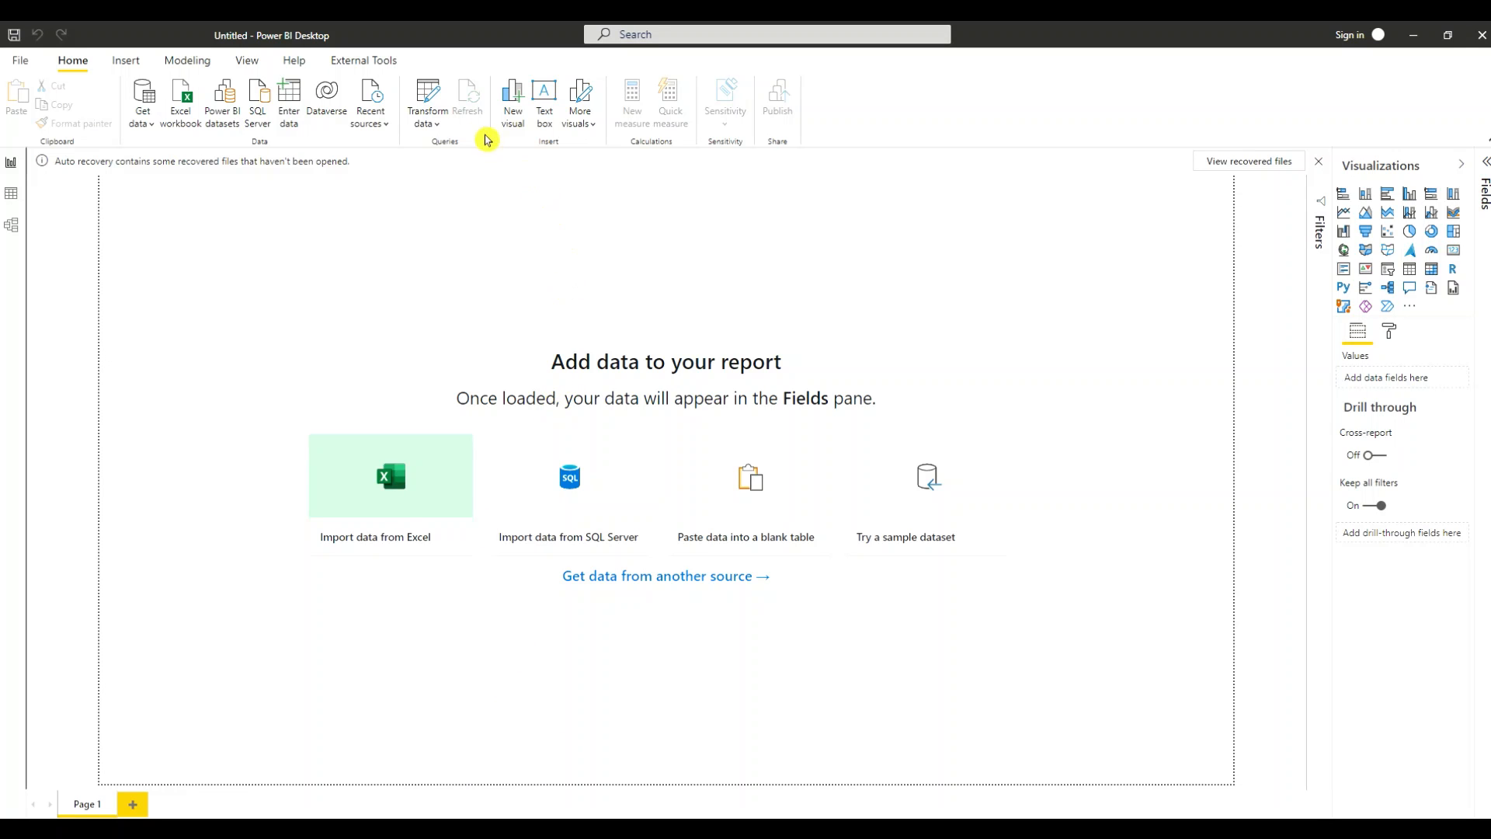
click(427, 89)
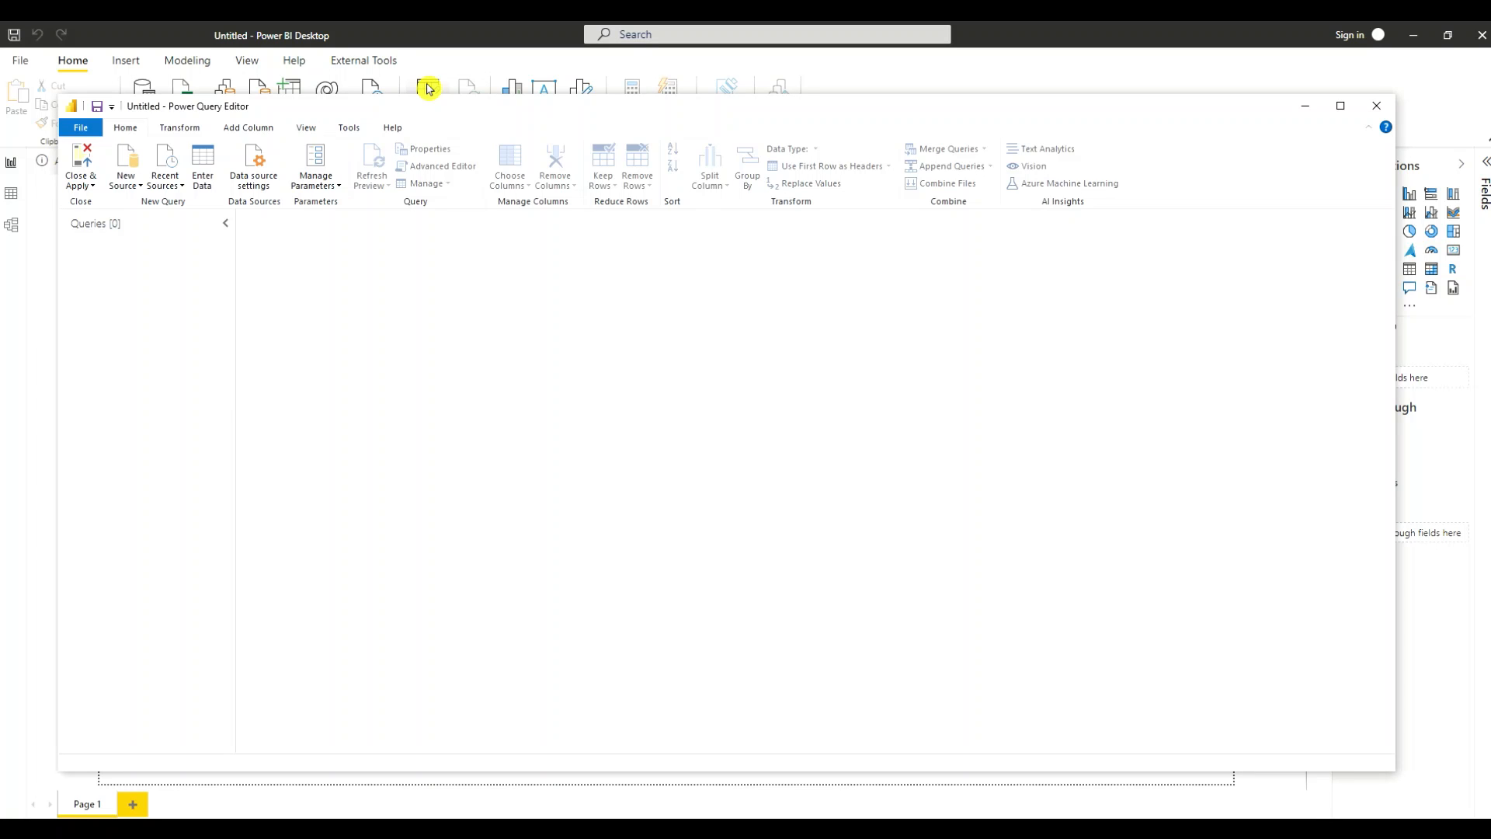
click(134, 190)
click(163, 227)
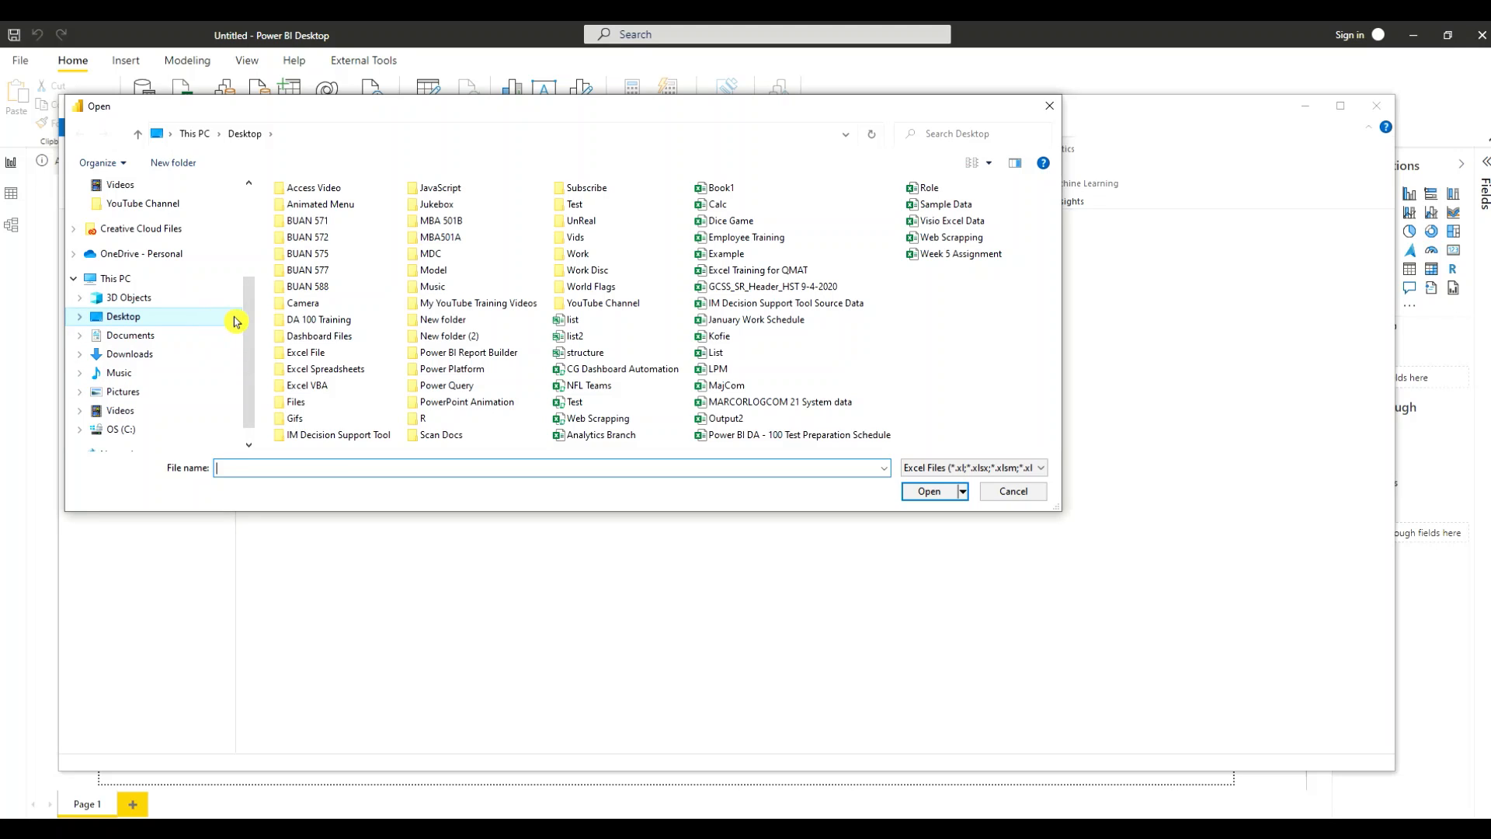
double_click(447, 206)
double_click(334, 216)
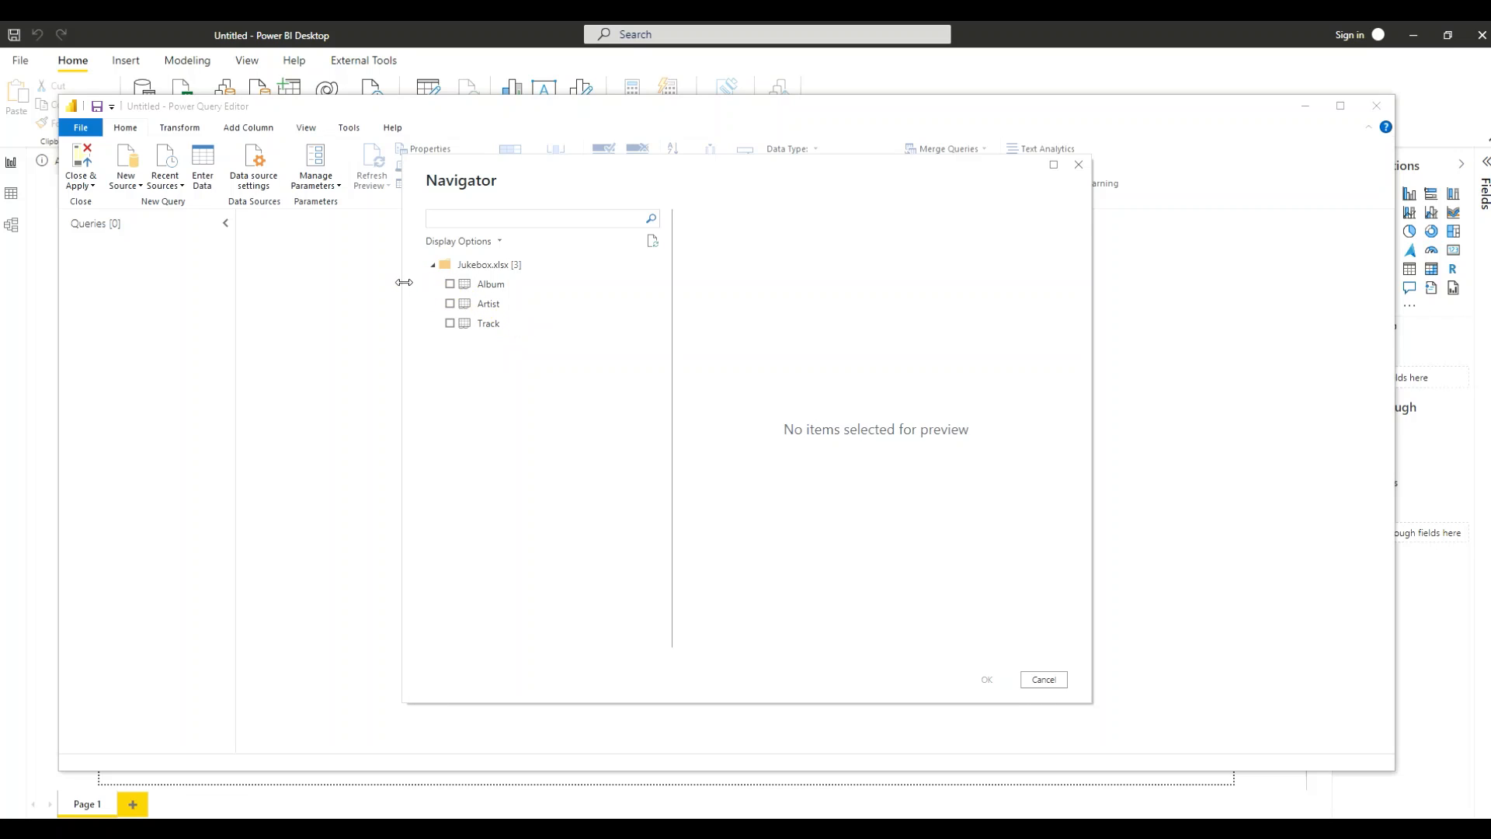
Import the Album, Artist and Track sheets of Jukebox.xlsx as queries
click(449, 284)
click(449, 304)
click(449, 323)
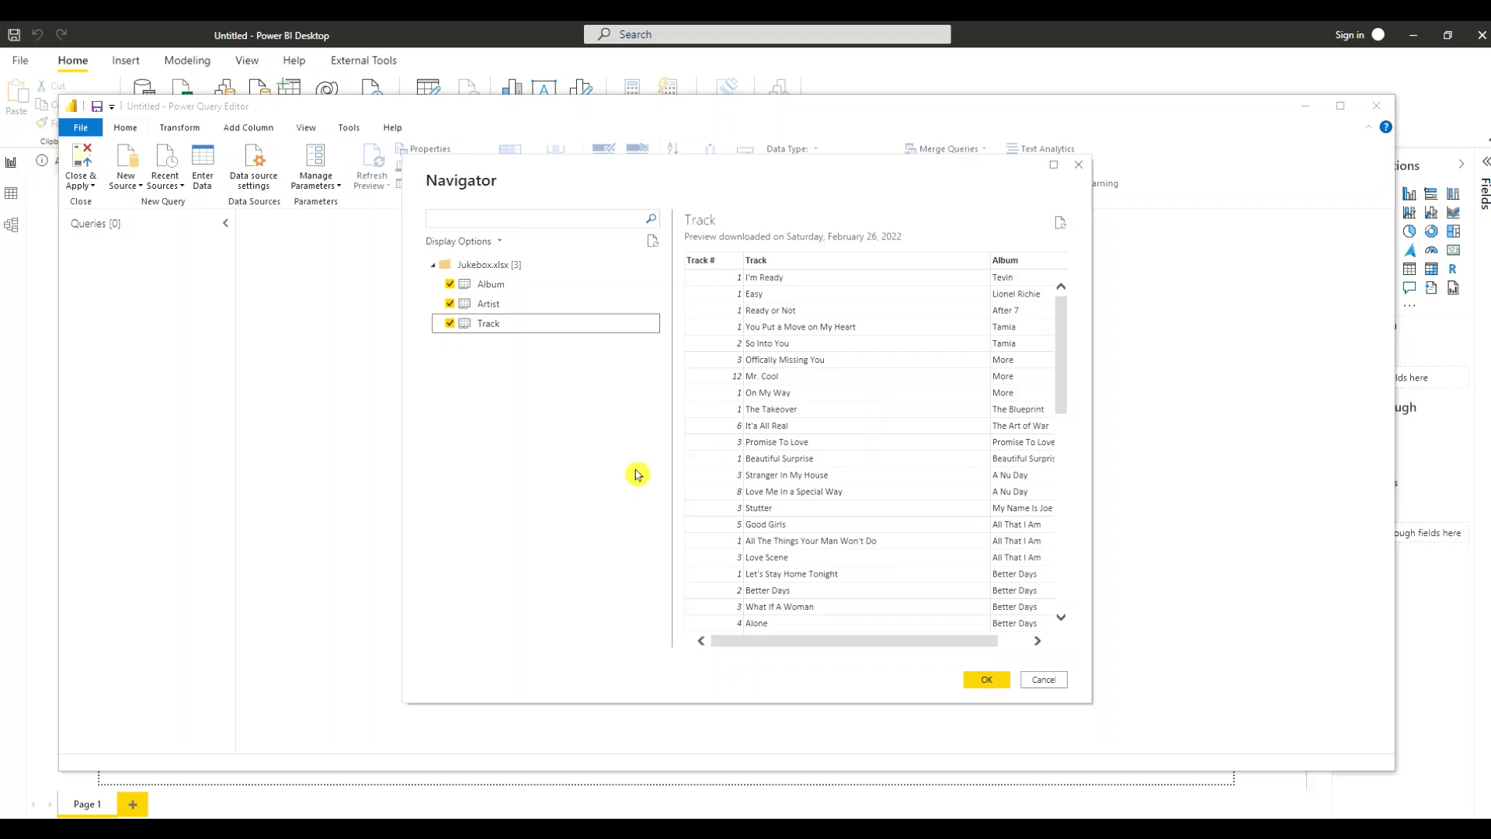
click(985, 681)
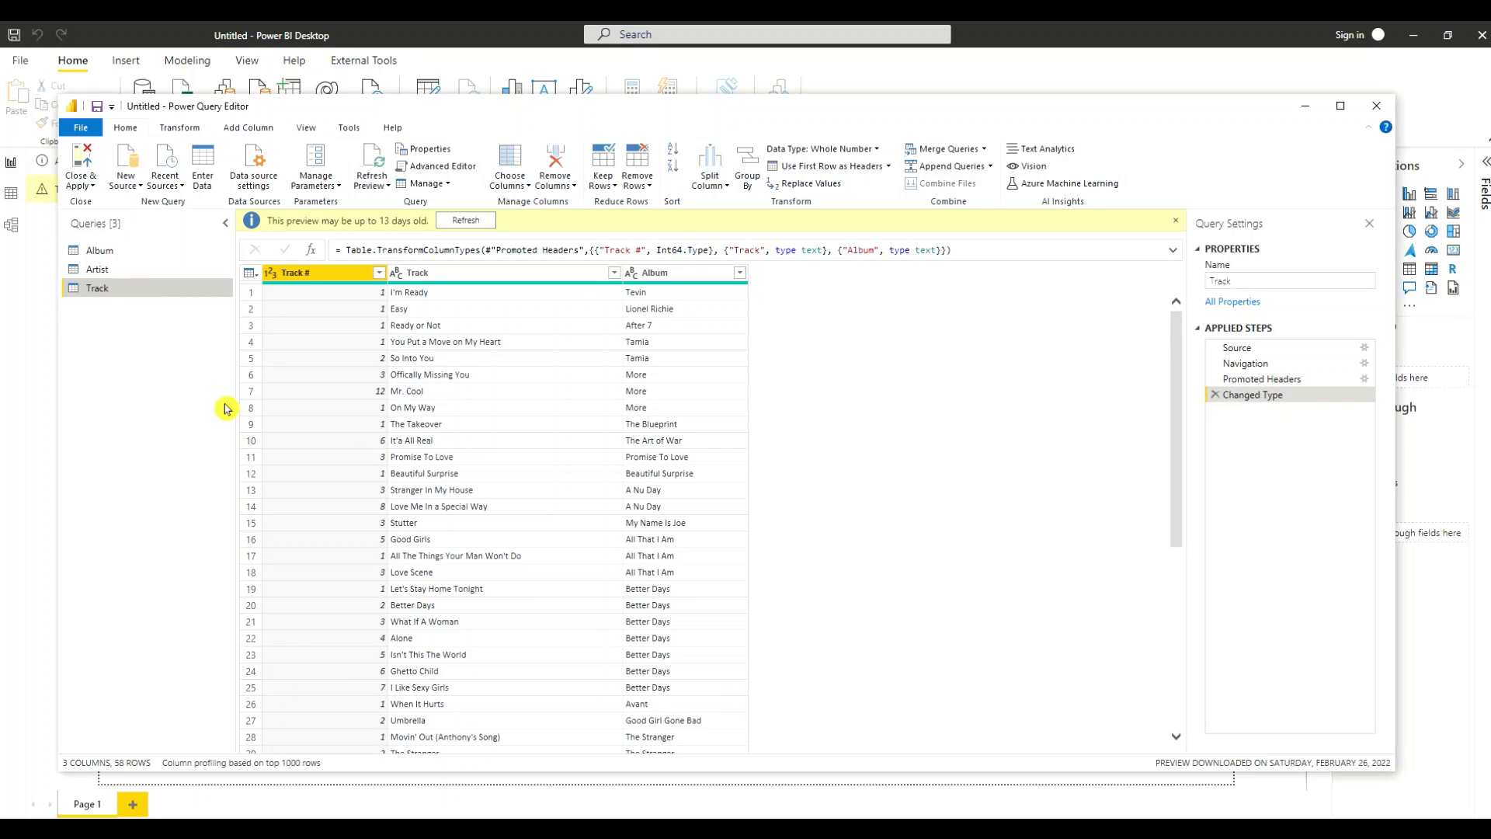
Examine the imported data in the Album, Artist and Track queries
click(130, 259)
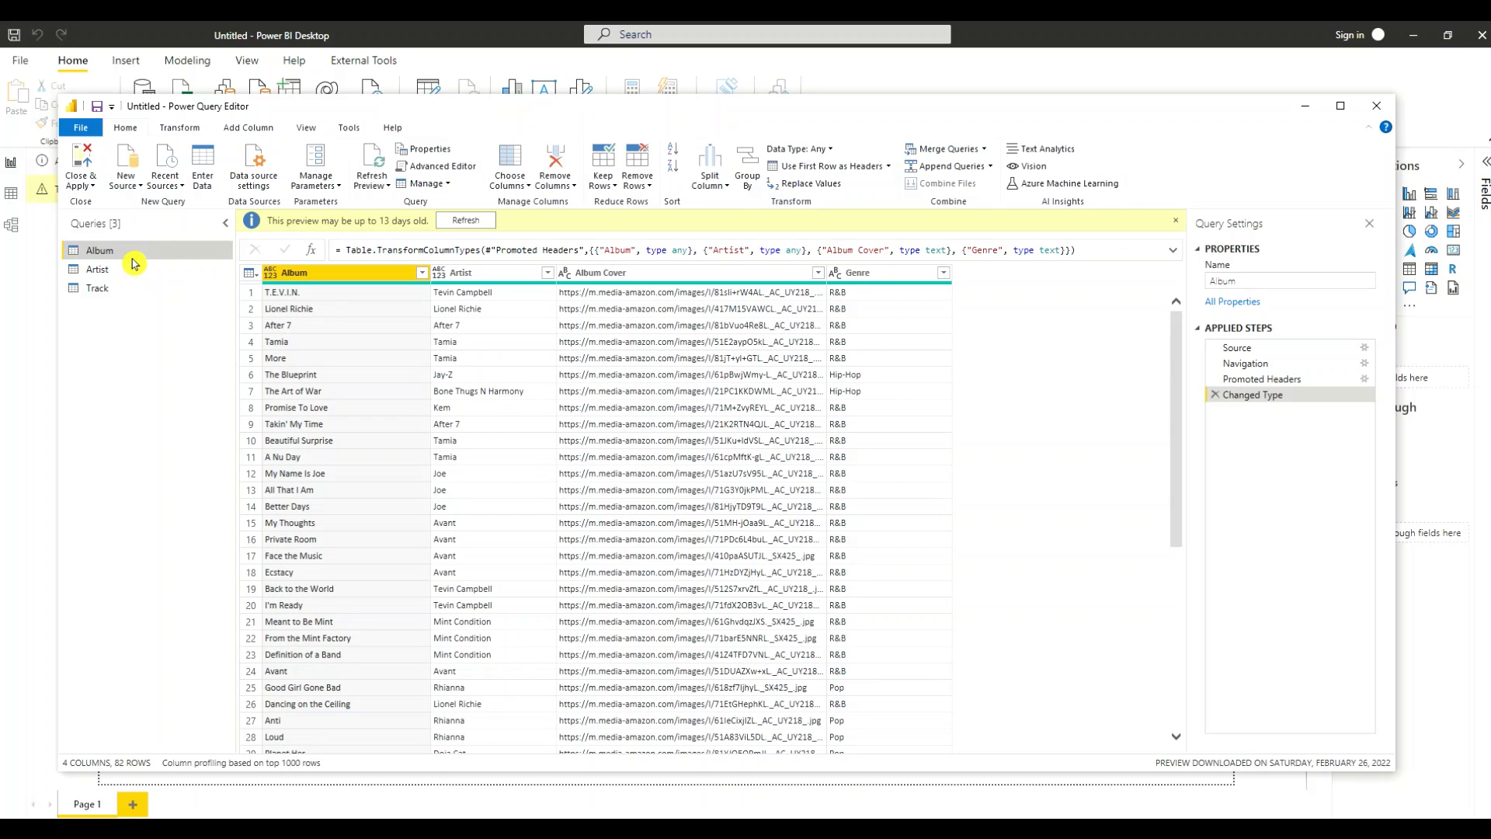
click(133, 269)
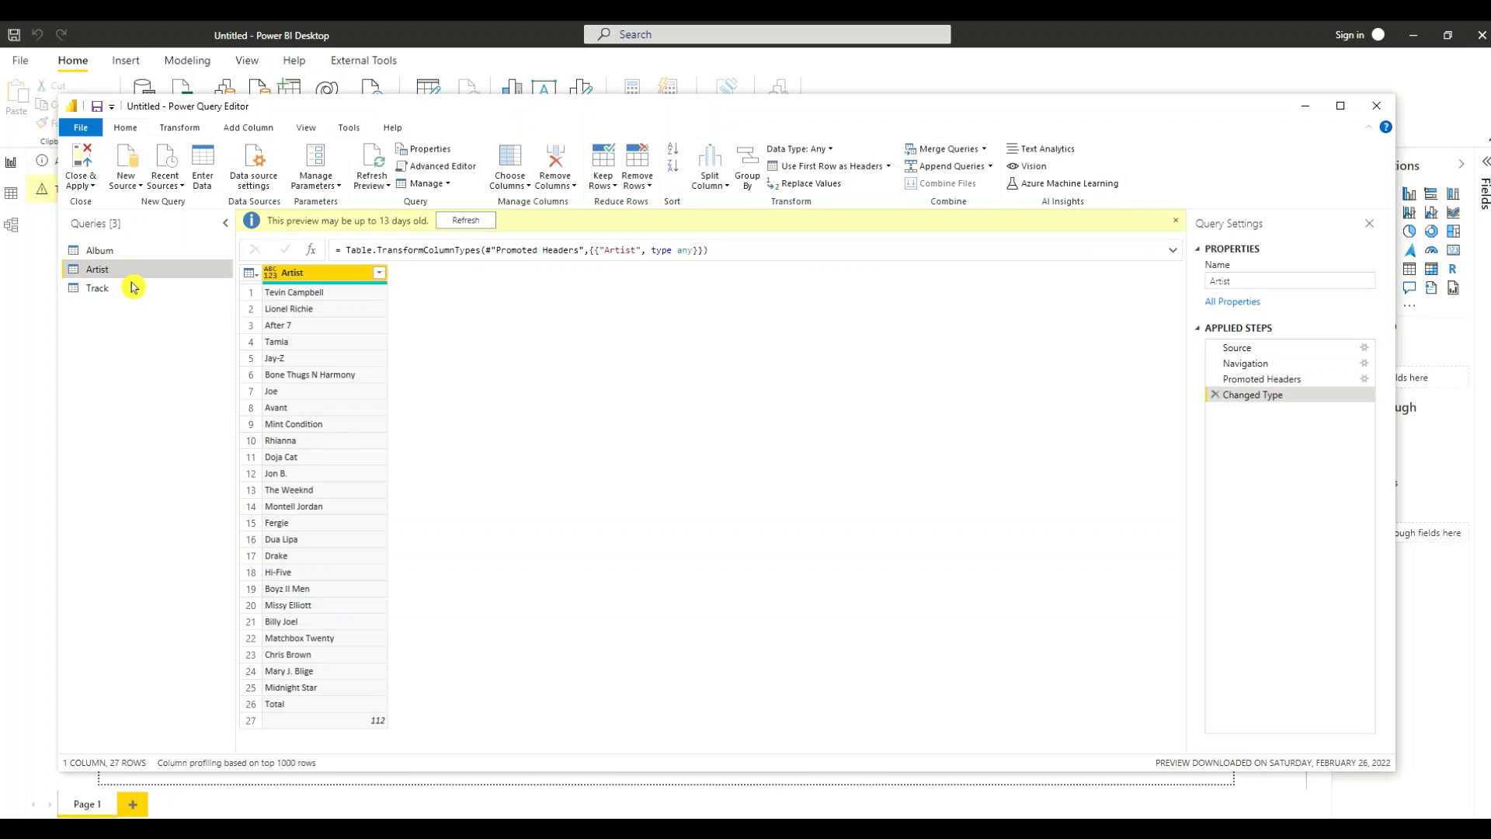
click(135, 294)
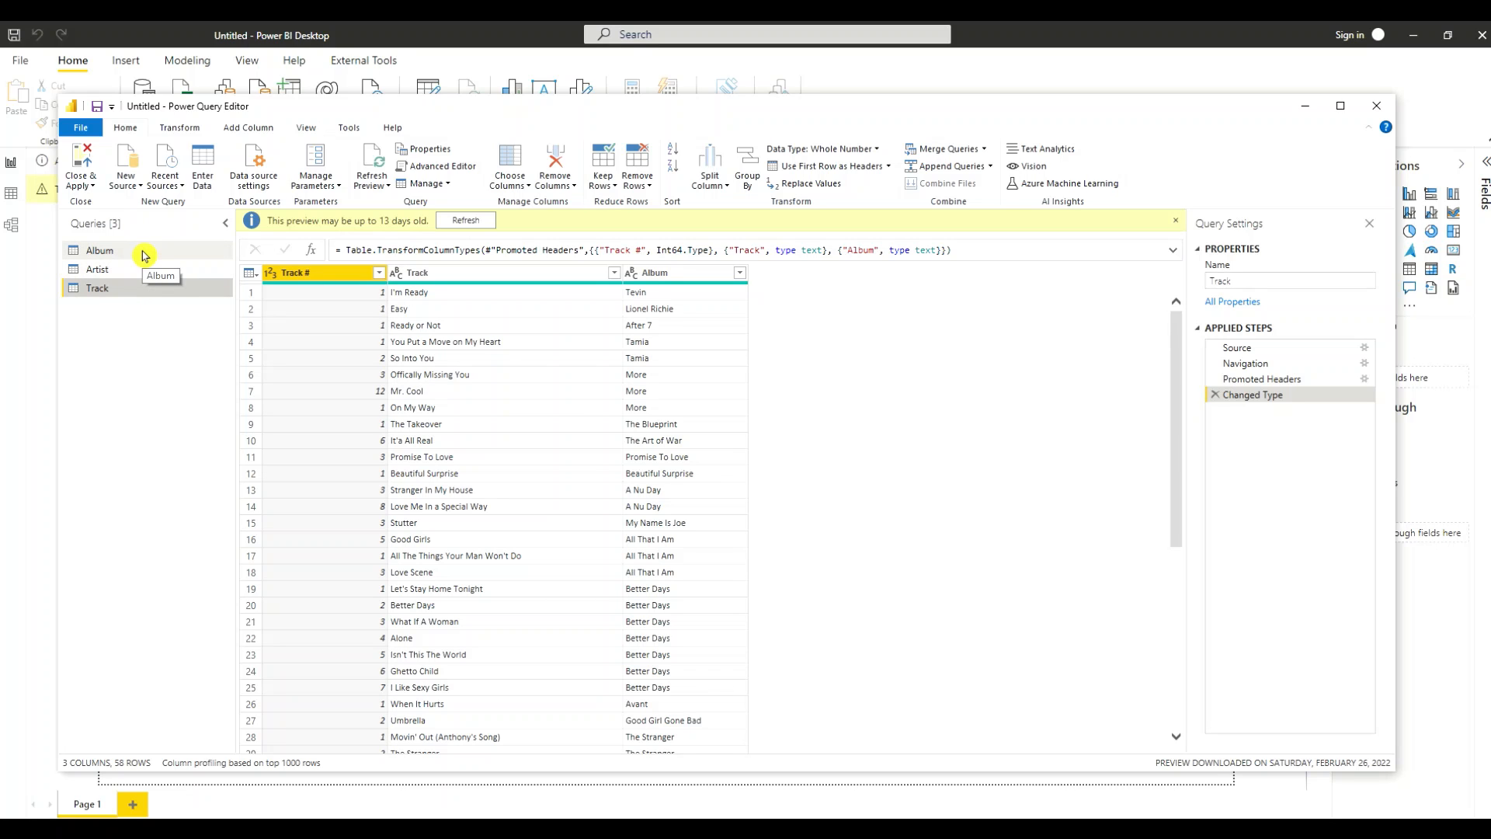
Create a reference query from the Album query and rename it Genre
click(143, 256)
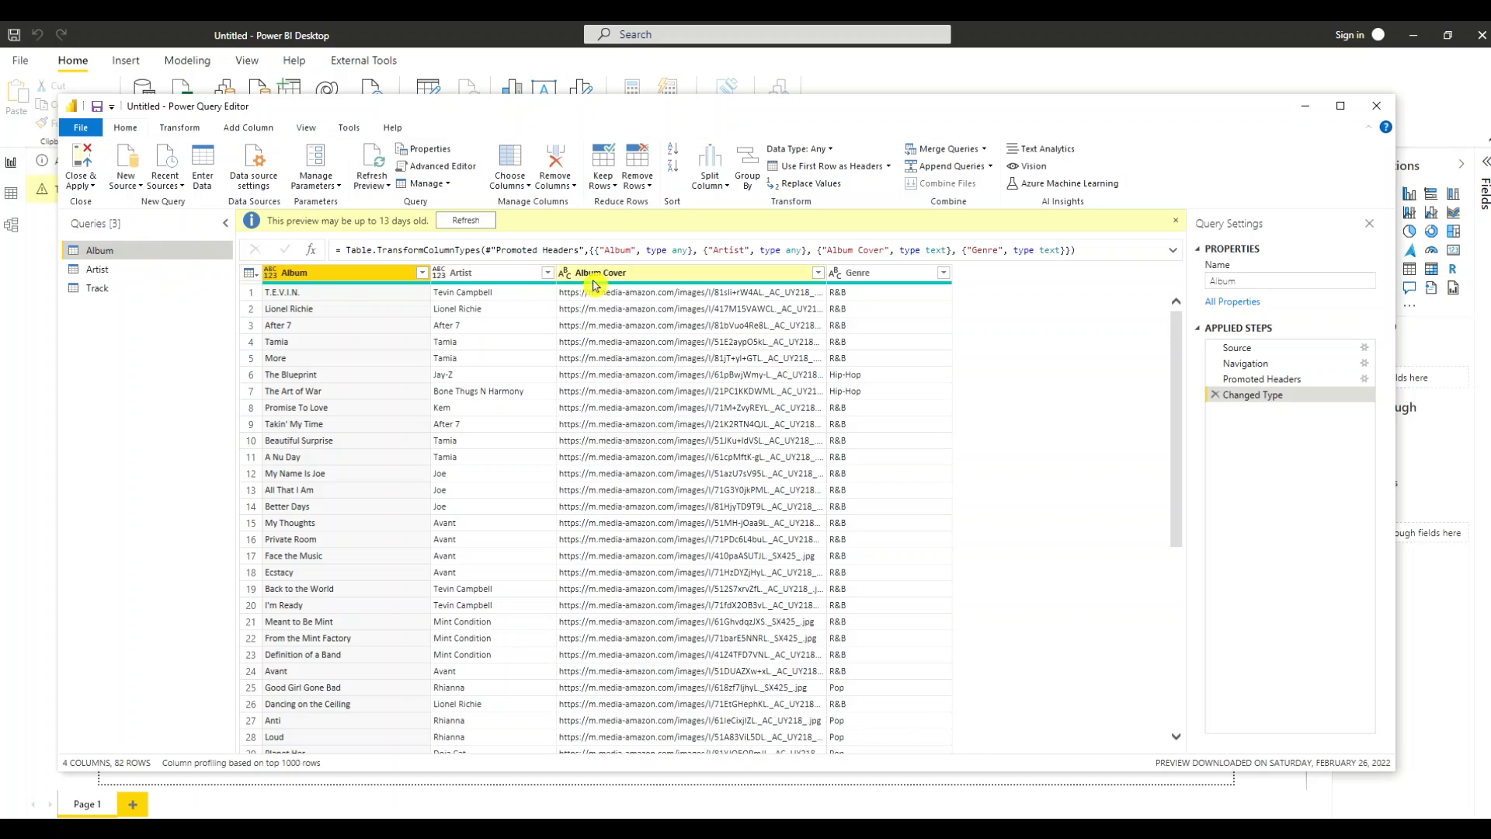
right_click(133, 253)
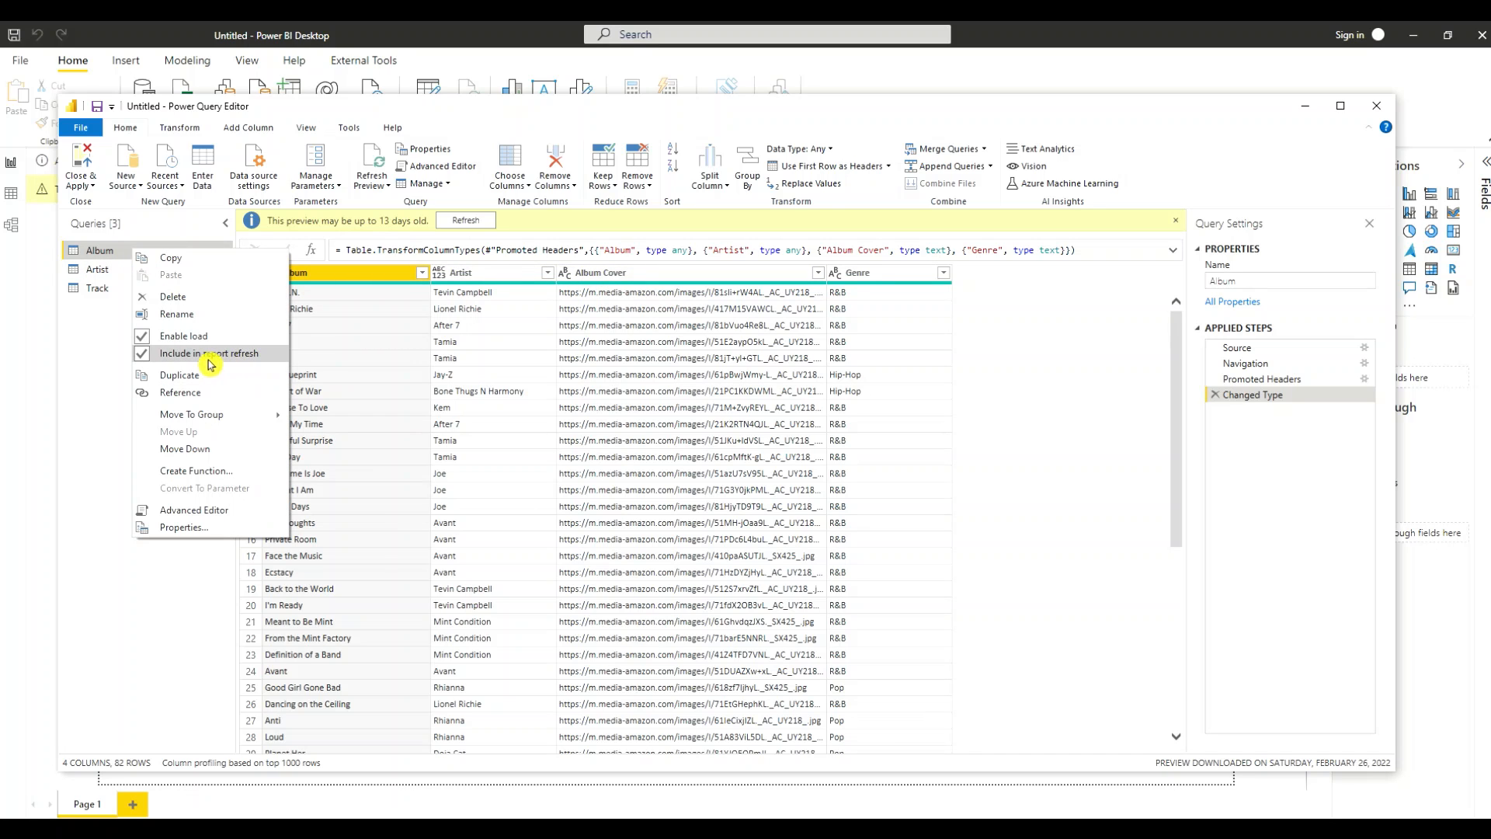
click(206, 393)
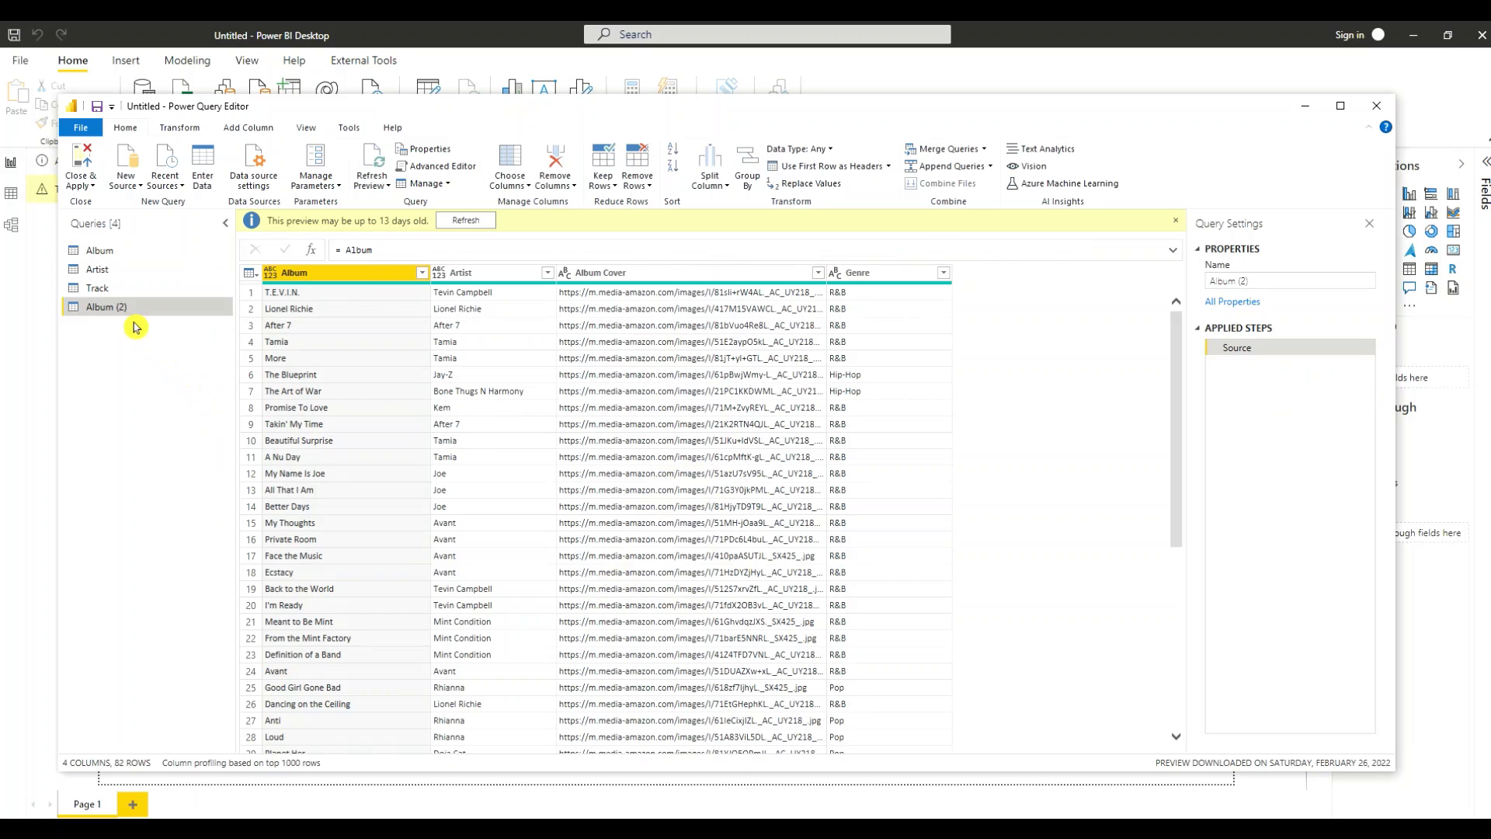
double_click(120, 307)
text(Genre)
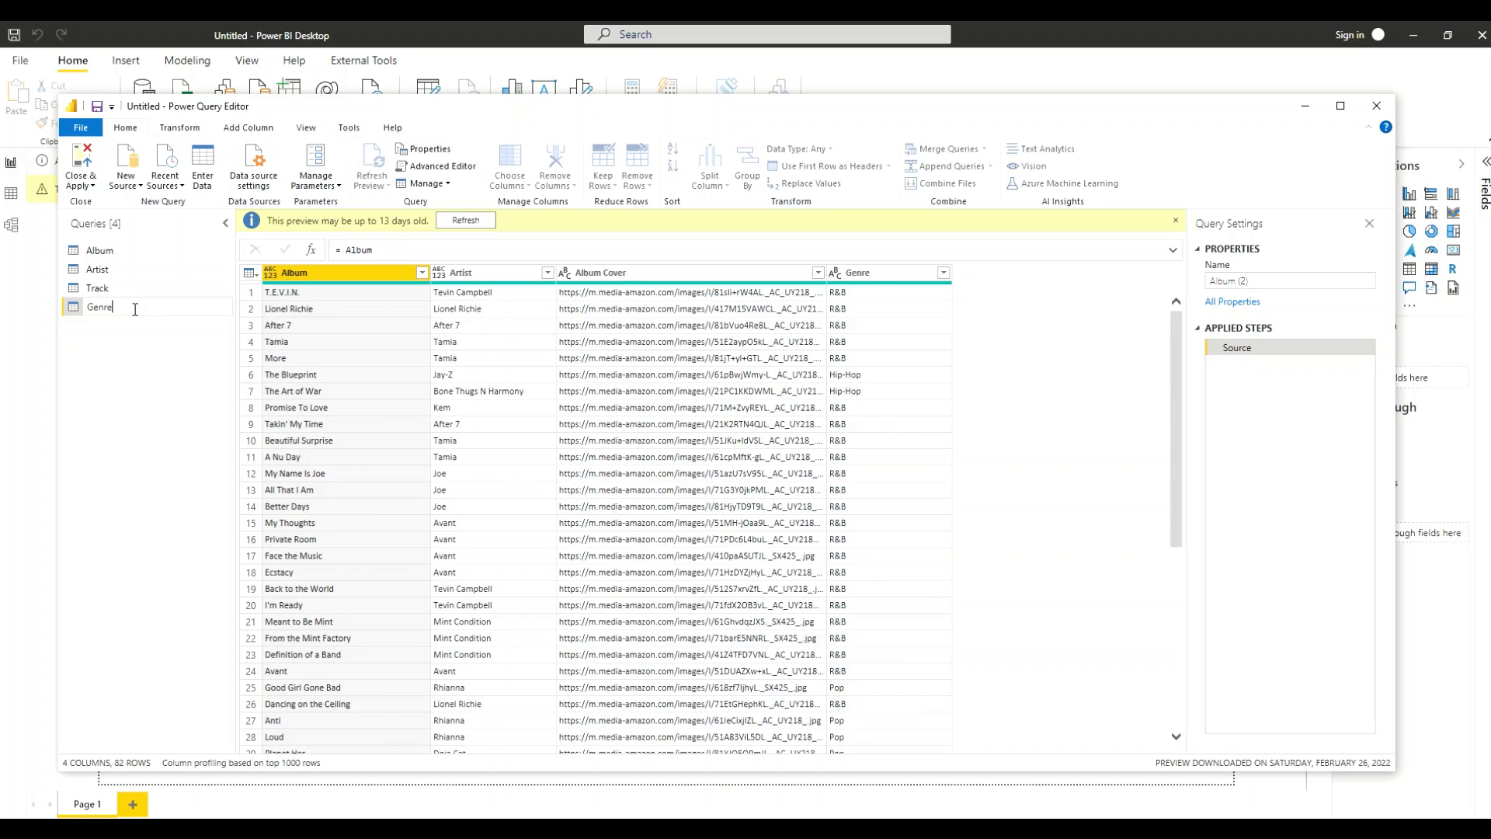
click(128, 357)
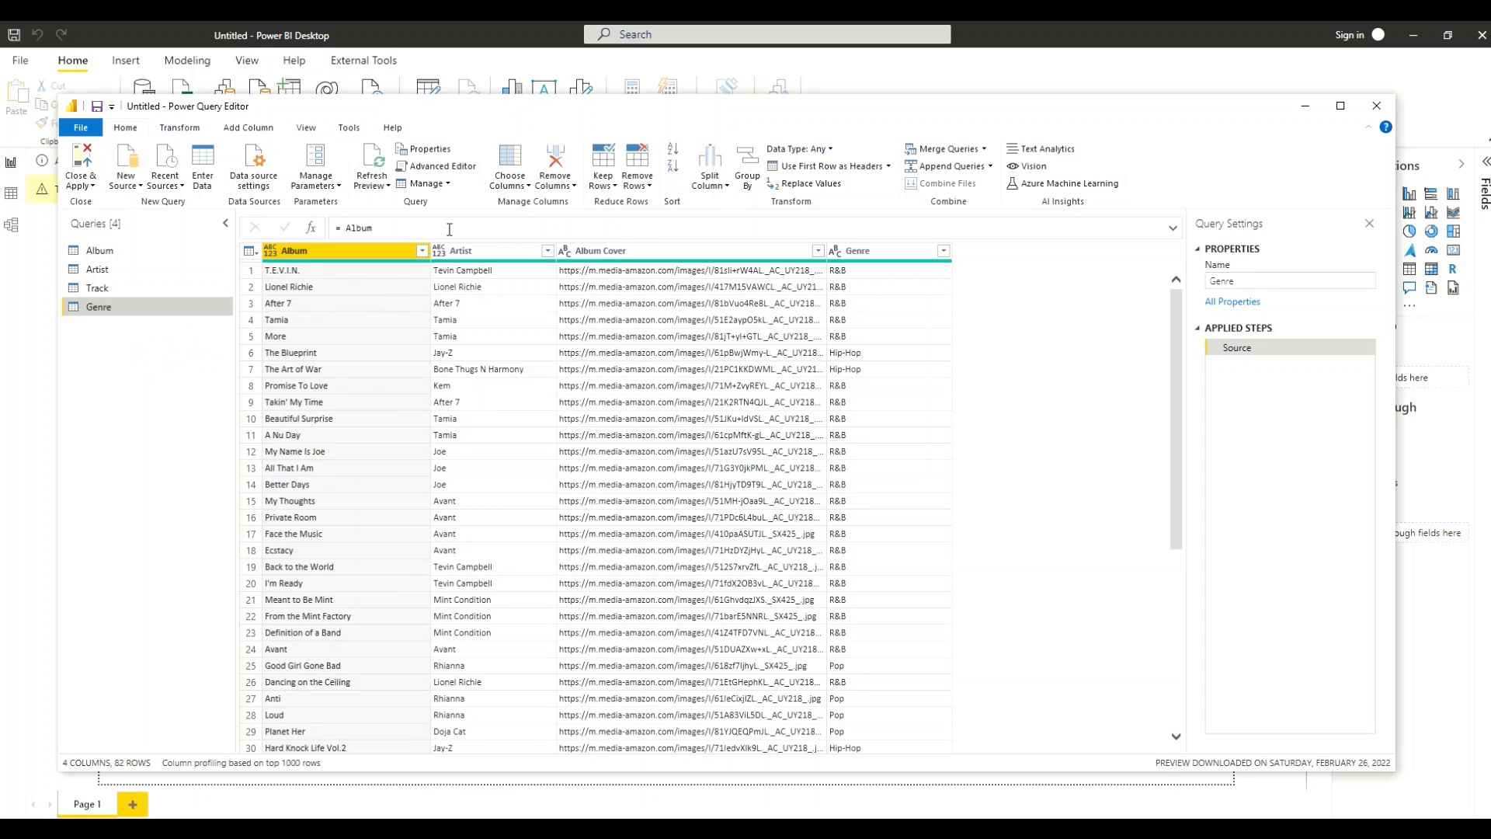
Keep only the Genre column in the Genre query
click(511, 184)
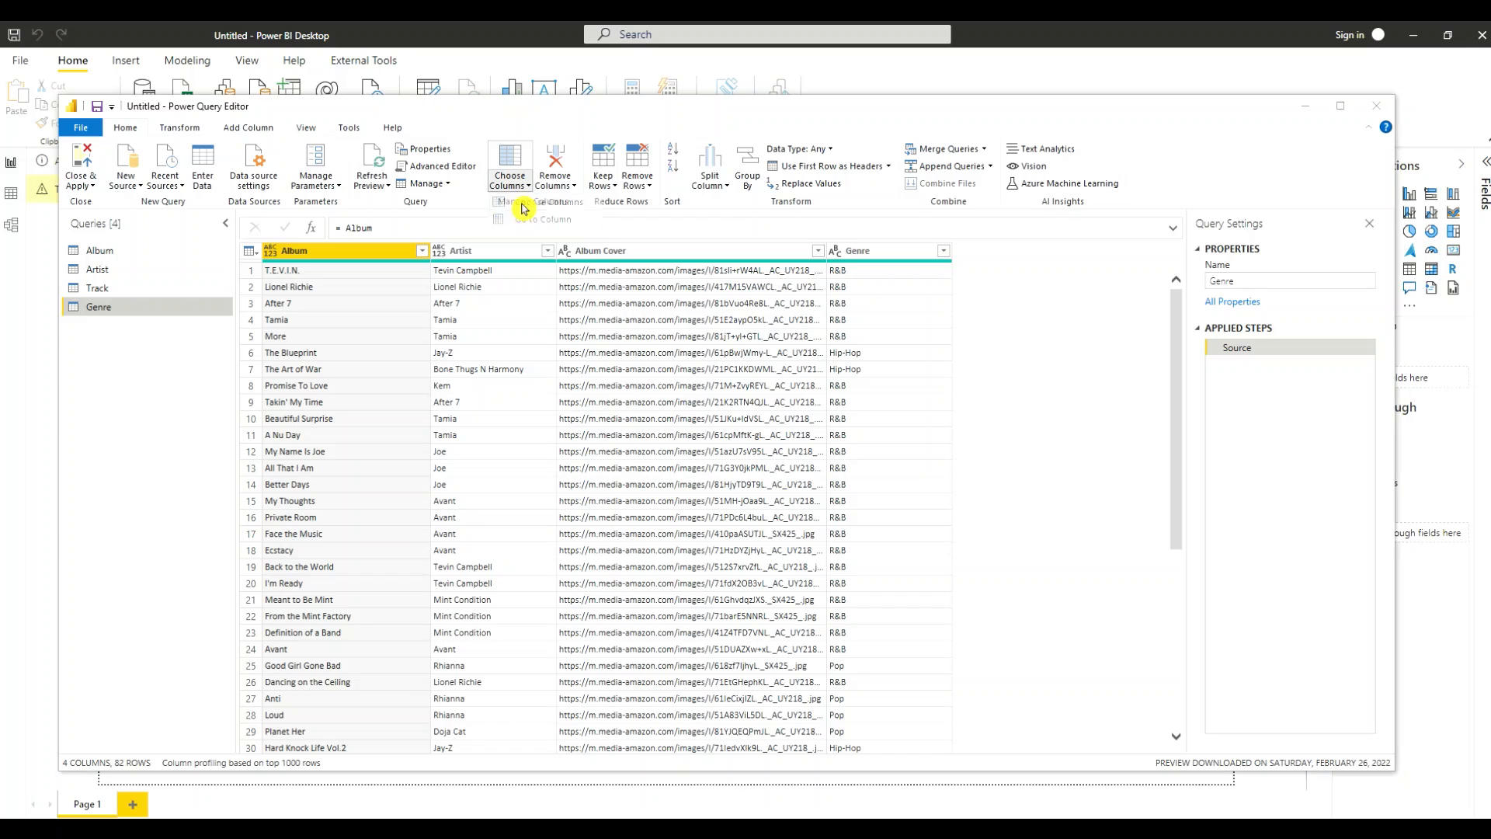
click(536, 202)
click(647, 289)
click(650, 354)
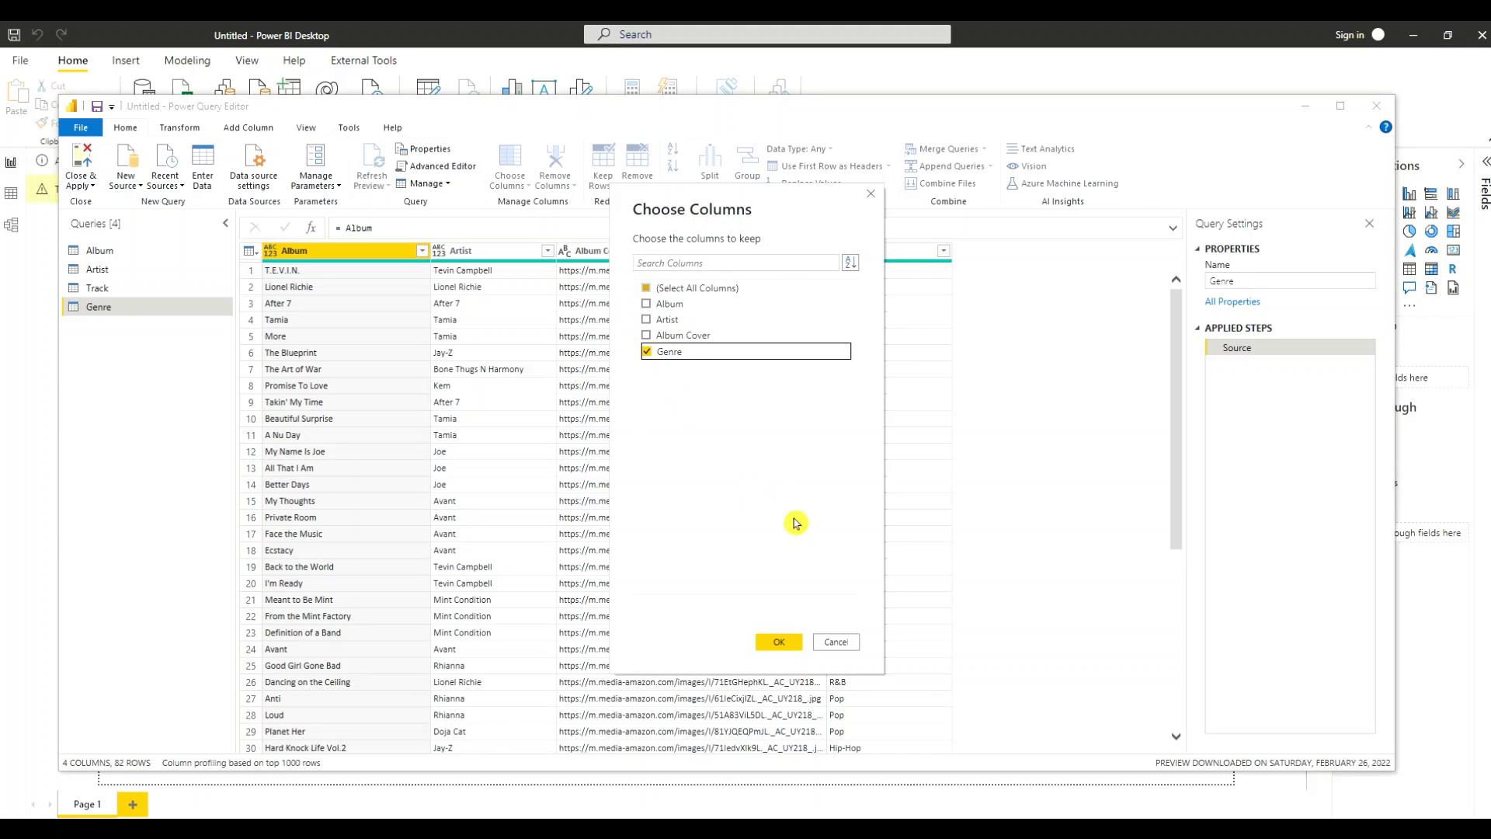
click(777, 643)
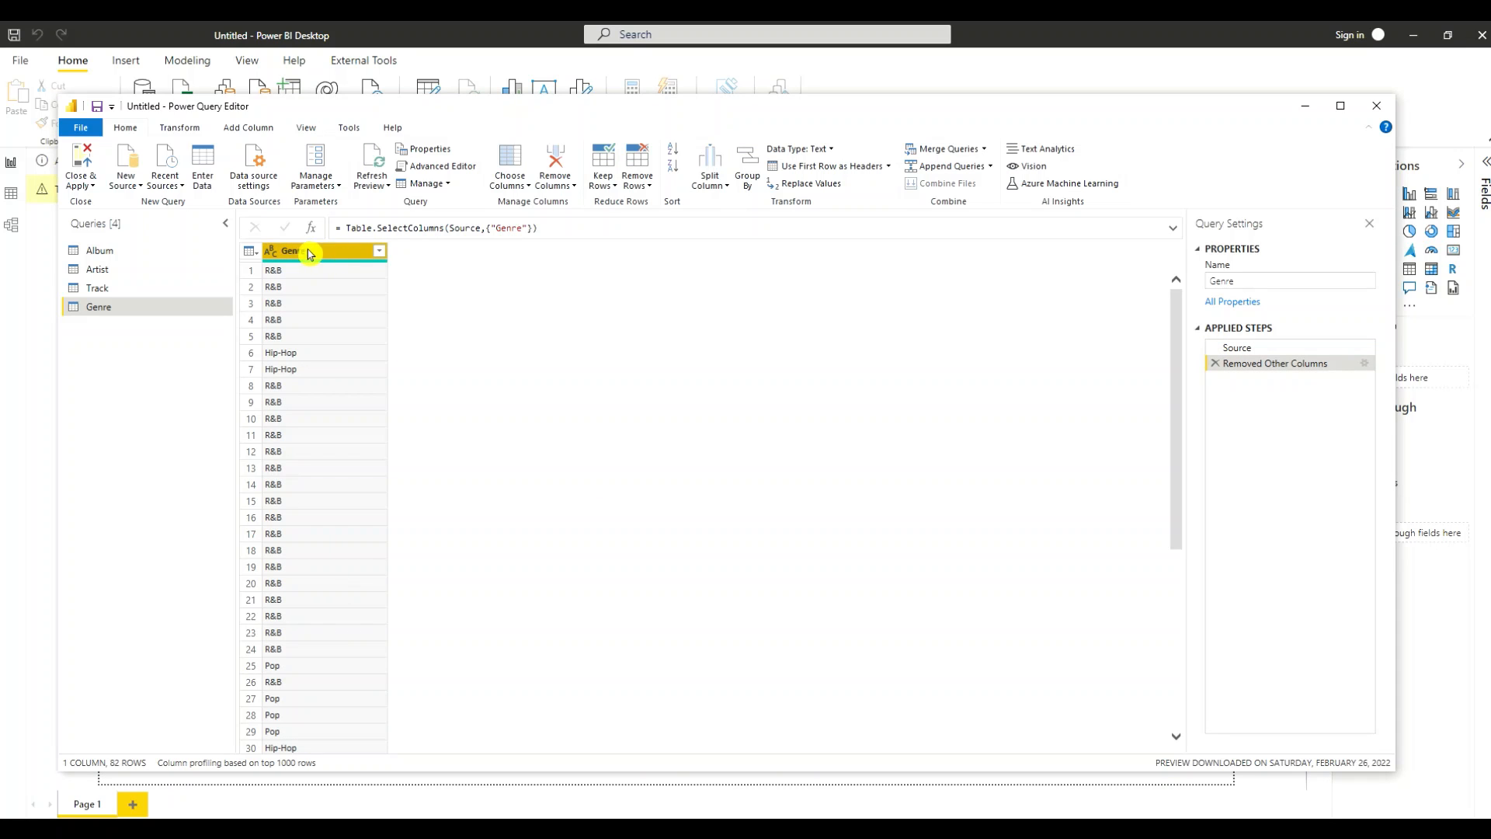
Remove the duplicate values from the Genre column, and close the Power Query Editor while applying the changes
right_click(339, 255)
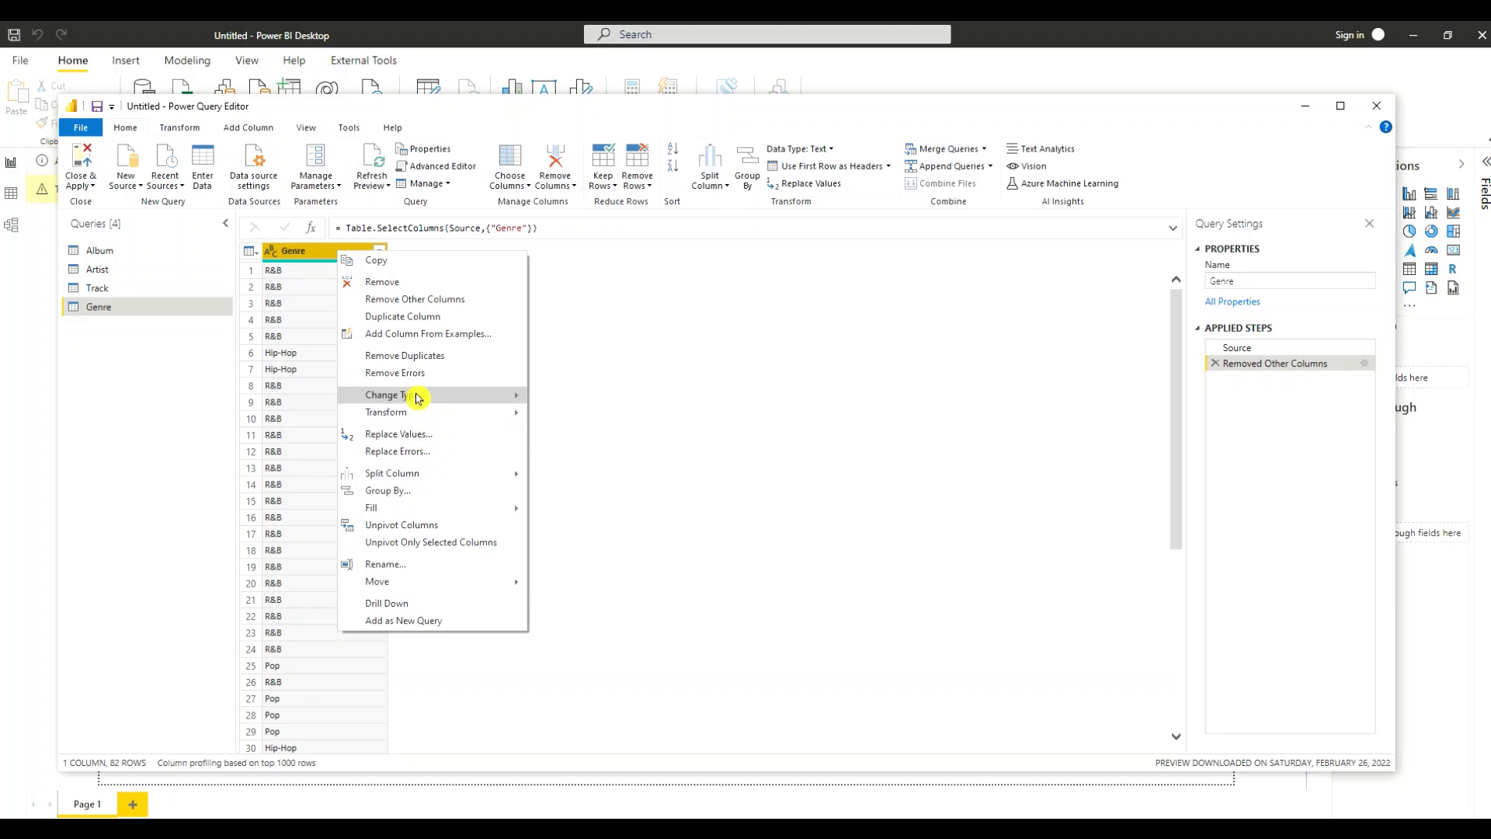
click(405, 357)
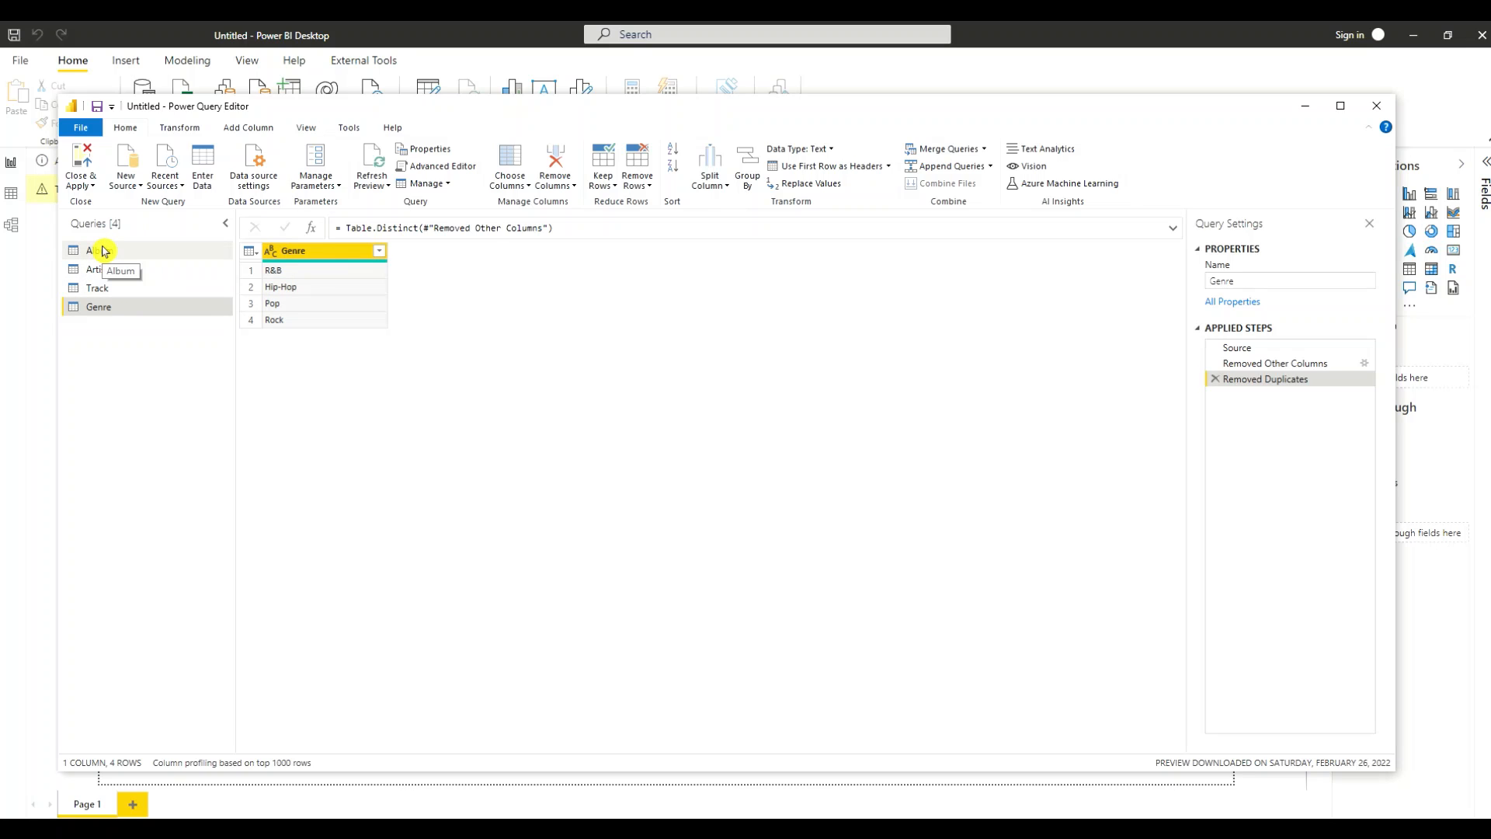
click(83, 185)
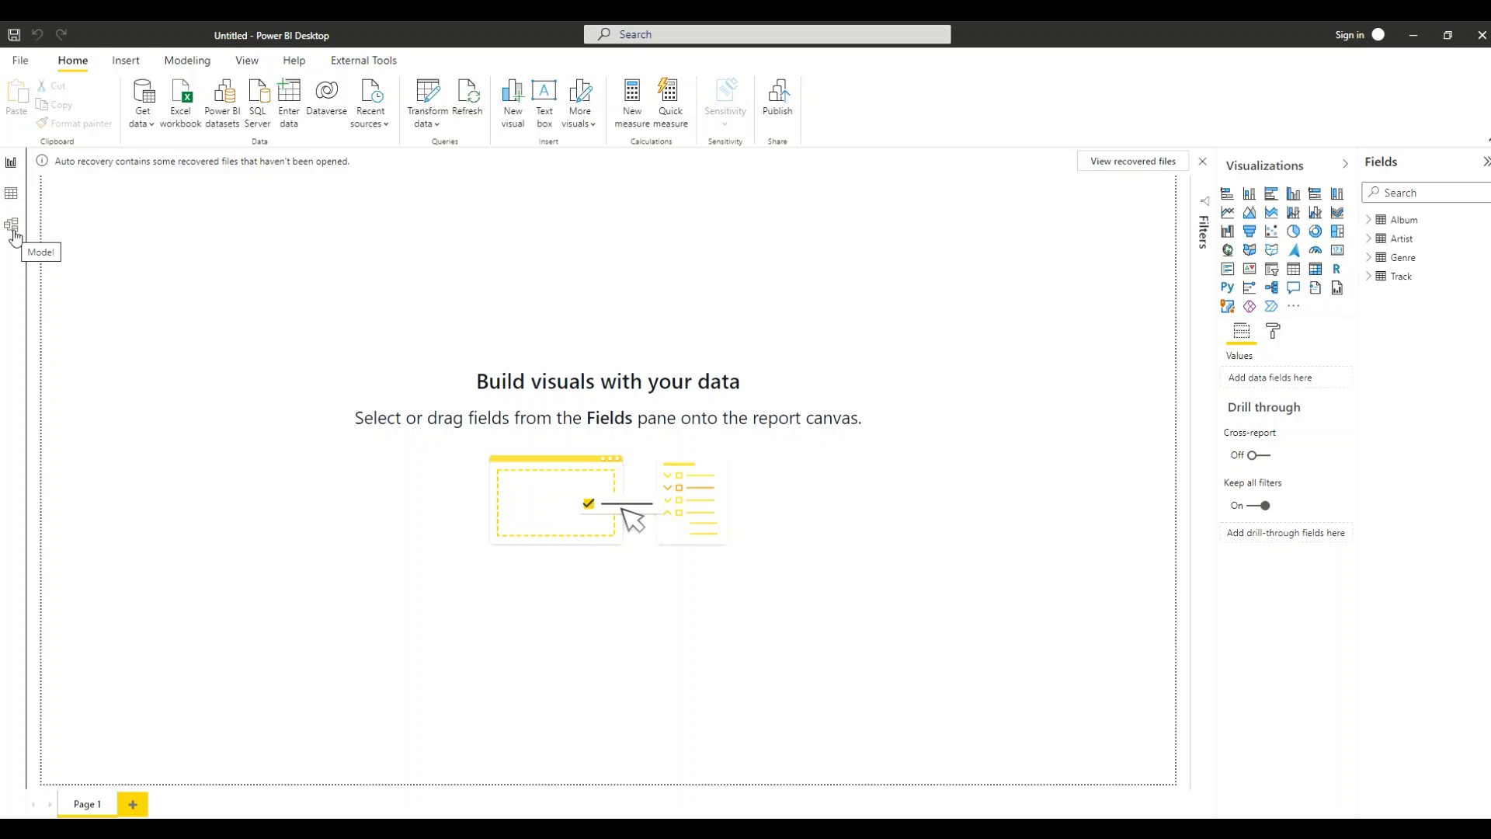
In the model view, create a relationship from the Artist table's Artist field to the Album table's Artist field
click(14, 235)
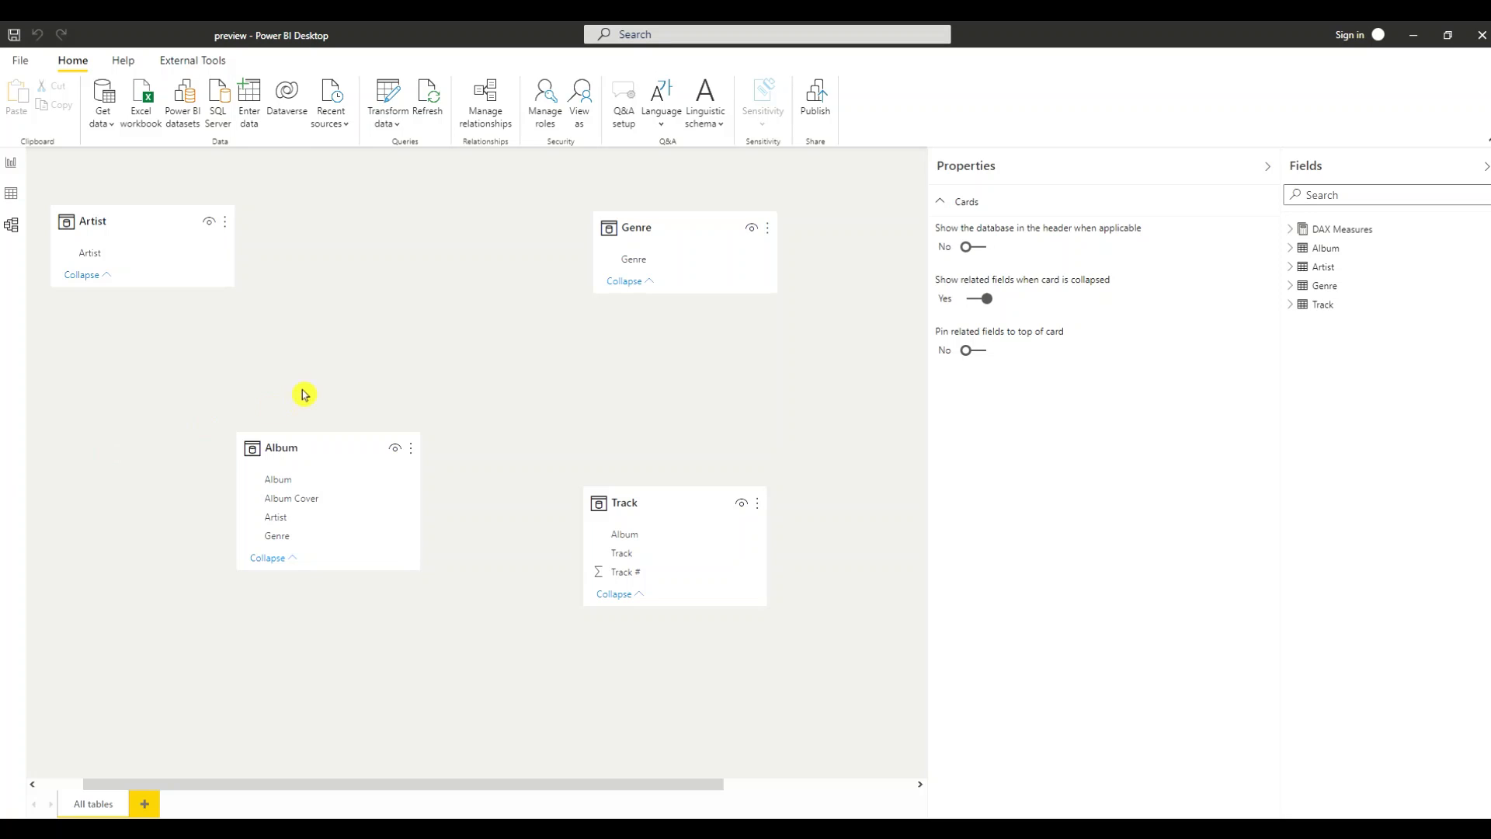
drag(128, 253, 307, 519)
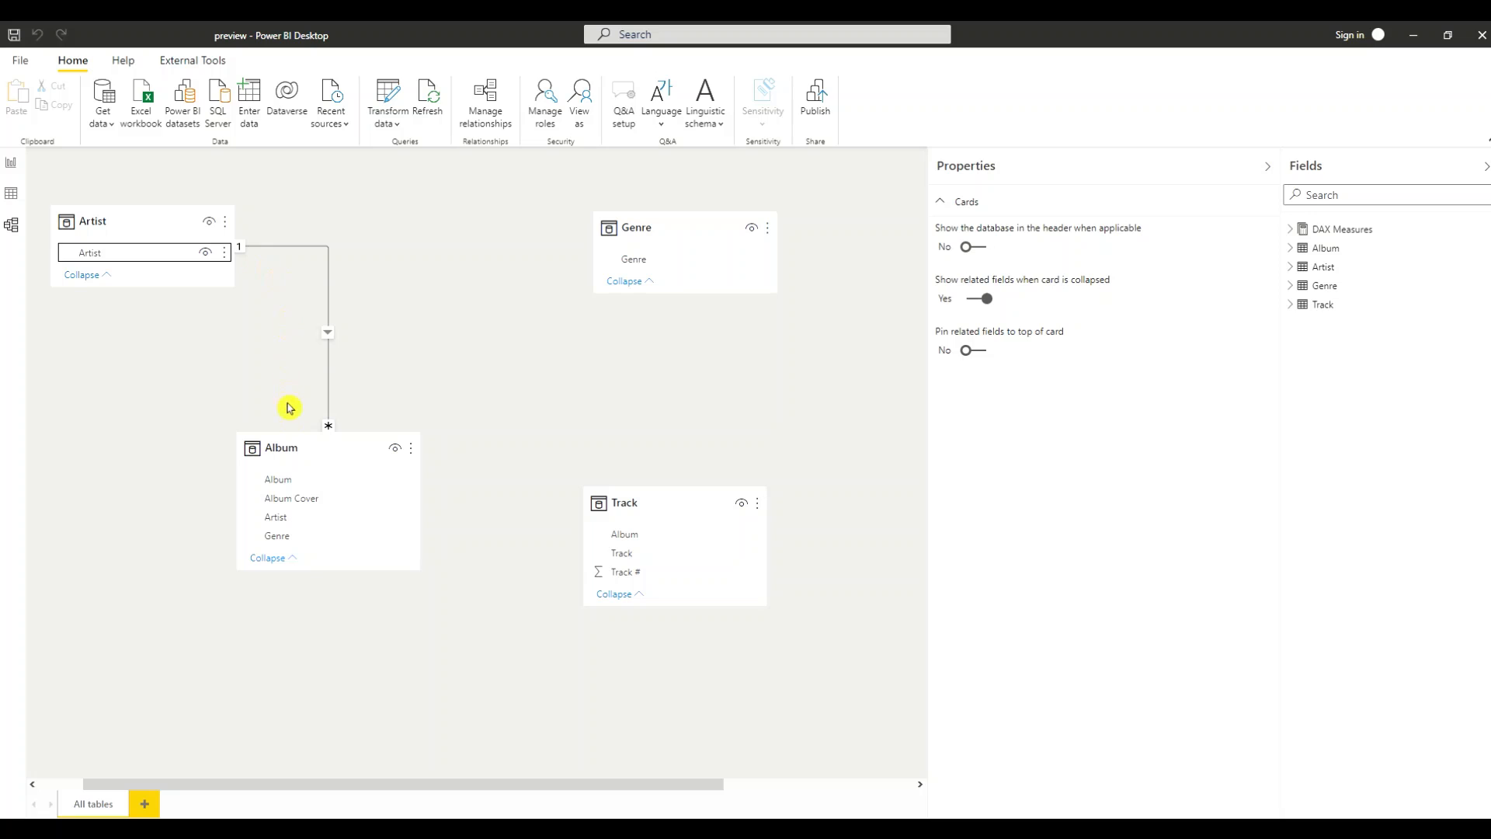
Rearrange the model diagram so Album sits beside Track and Genre is lined up directly above Track
click(324, 454)
drag(325, 454, 398, 397)
drag(665, 501, 689, 391)
mouse_move(659, 232)
mouse_down()
mouse_move(702, 230)
mouse_move(673, 232)
mouse_up()
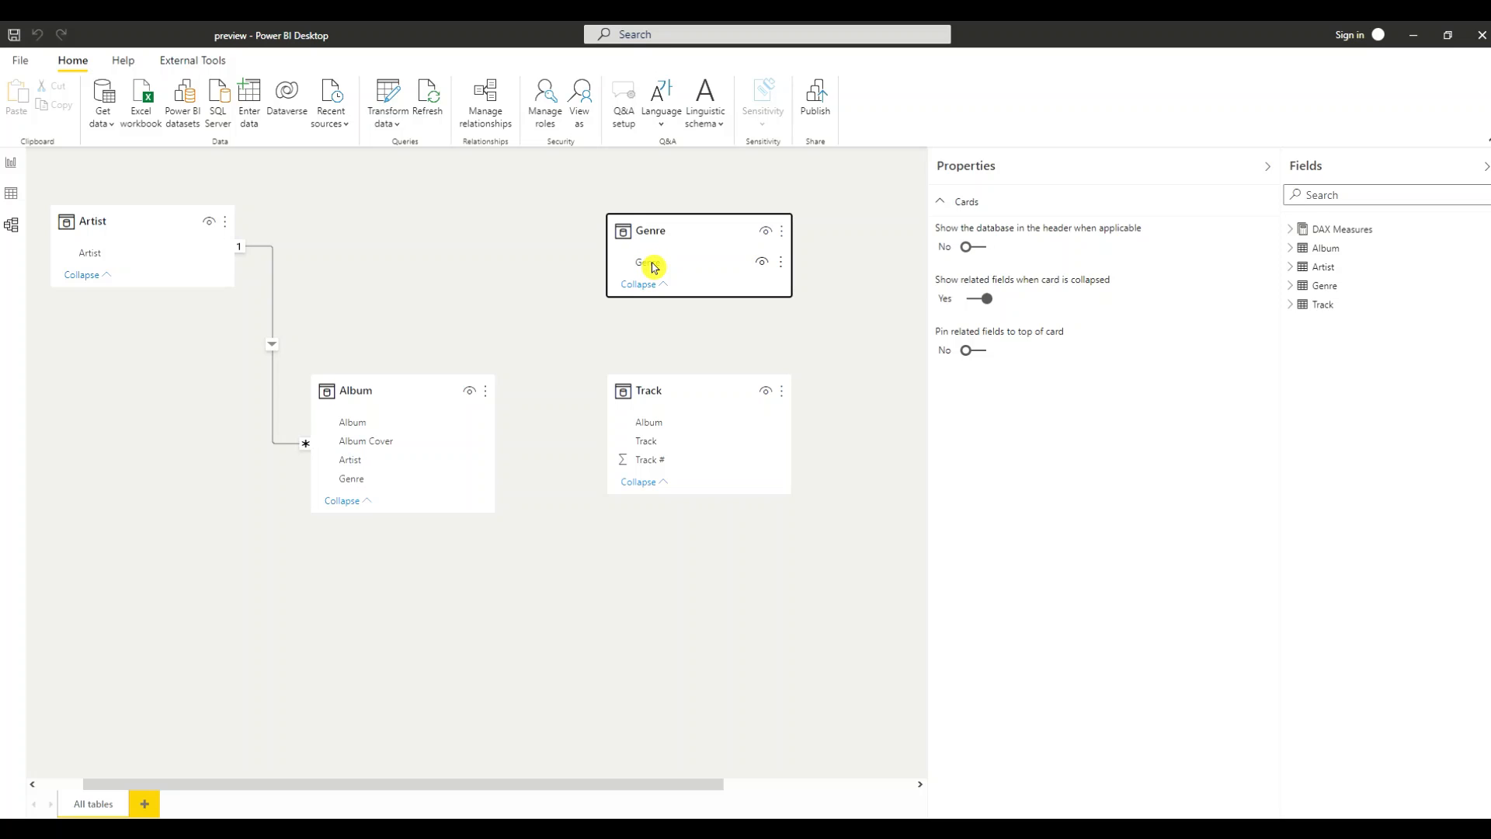
Relate the Genre table's Genre field to Album's Genre field, and Album's Album field to Track's Album field
drag(654, 267, 396, 483)
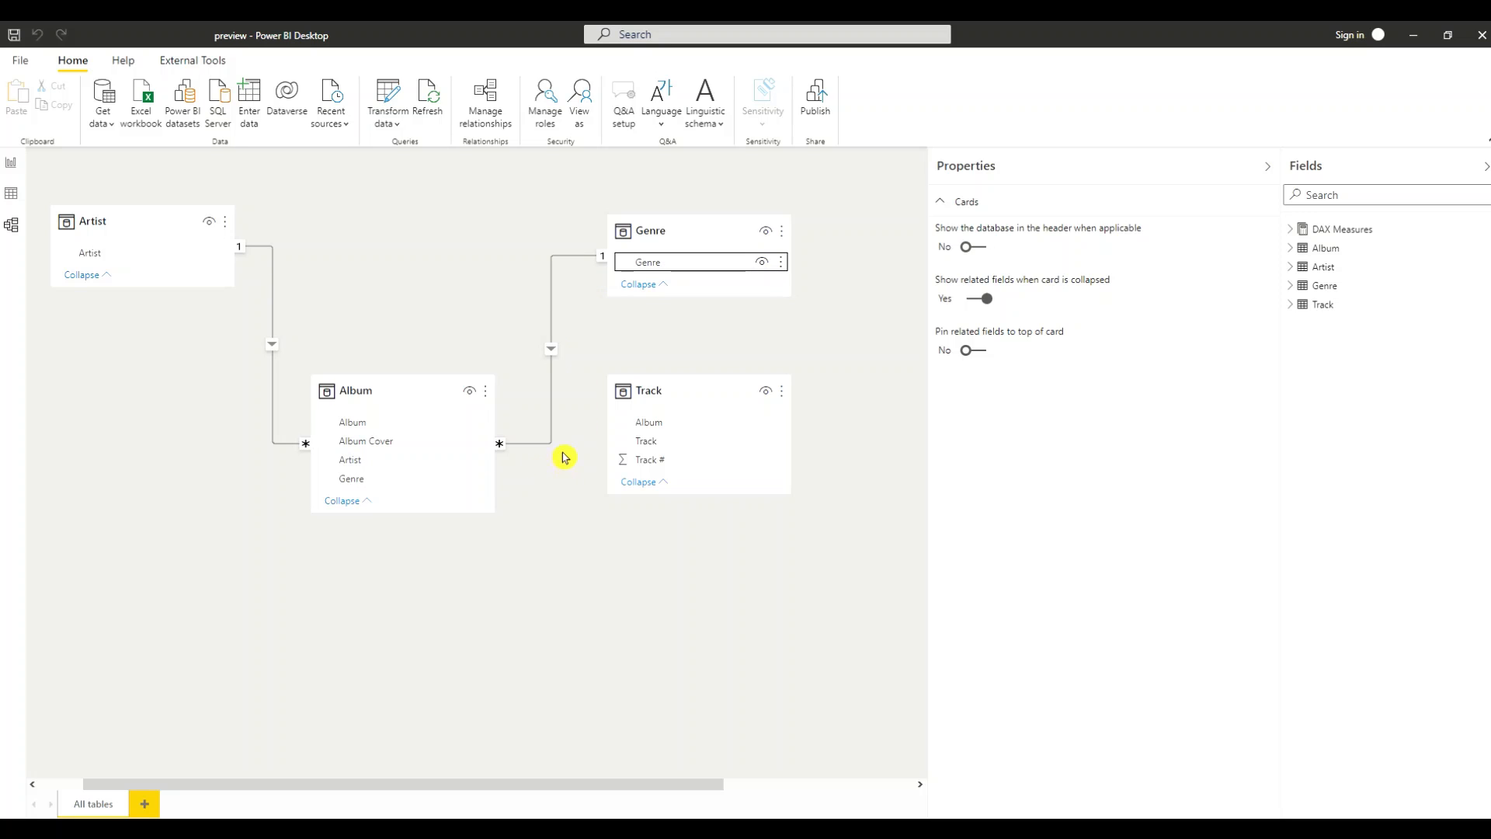
drag(662, 389, 662, 528)
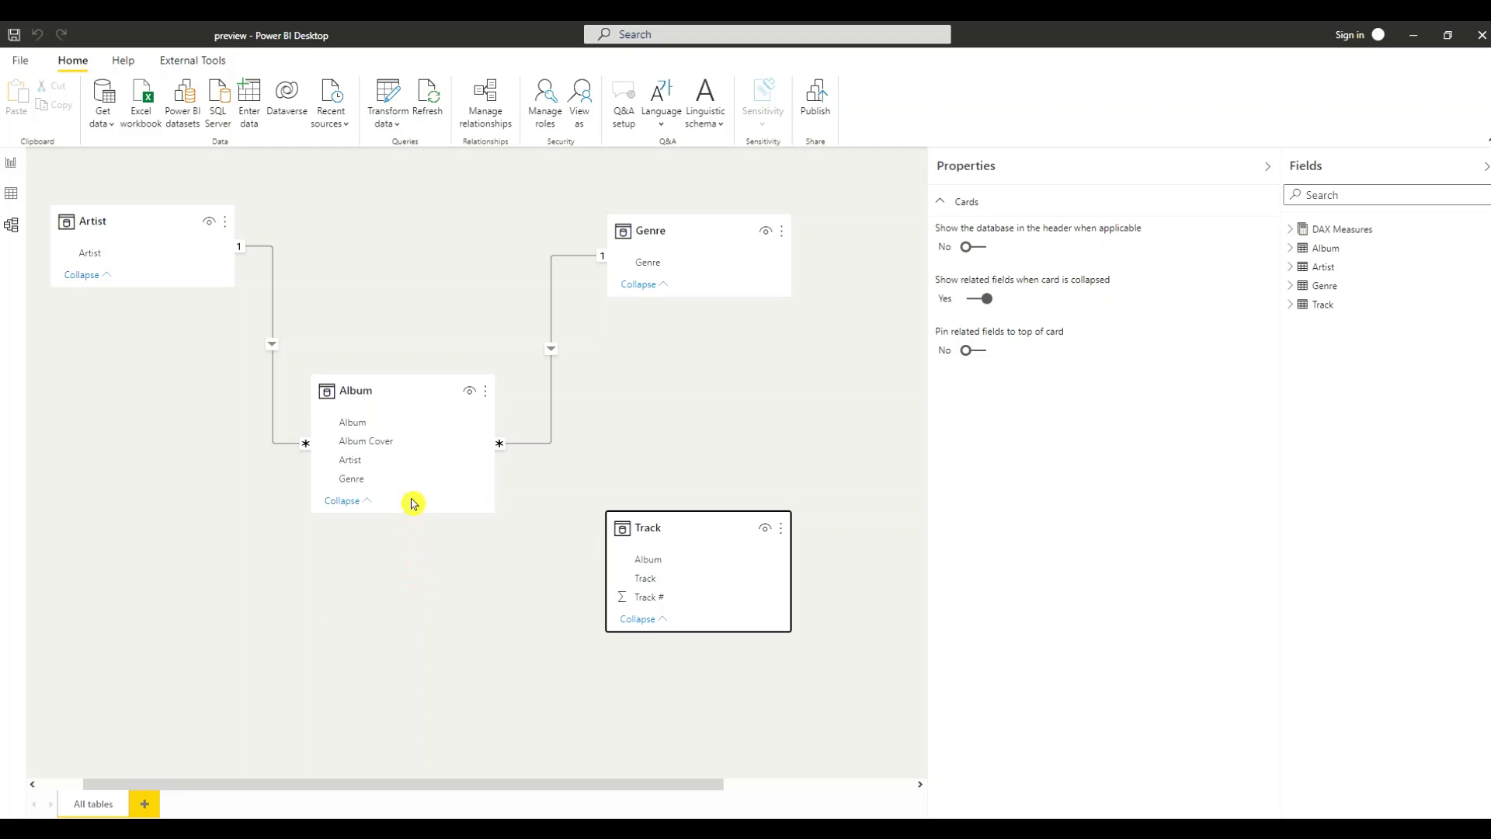
drag(360, 426, 666, 566)
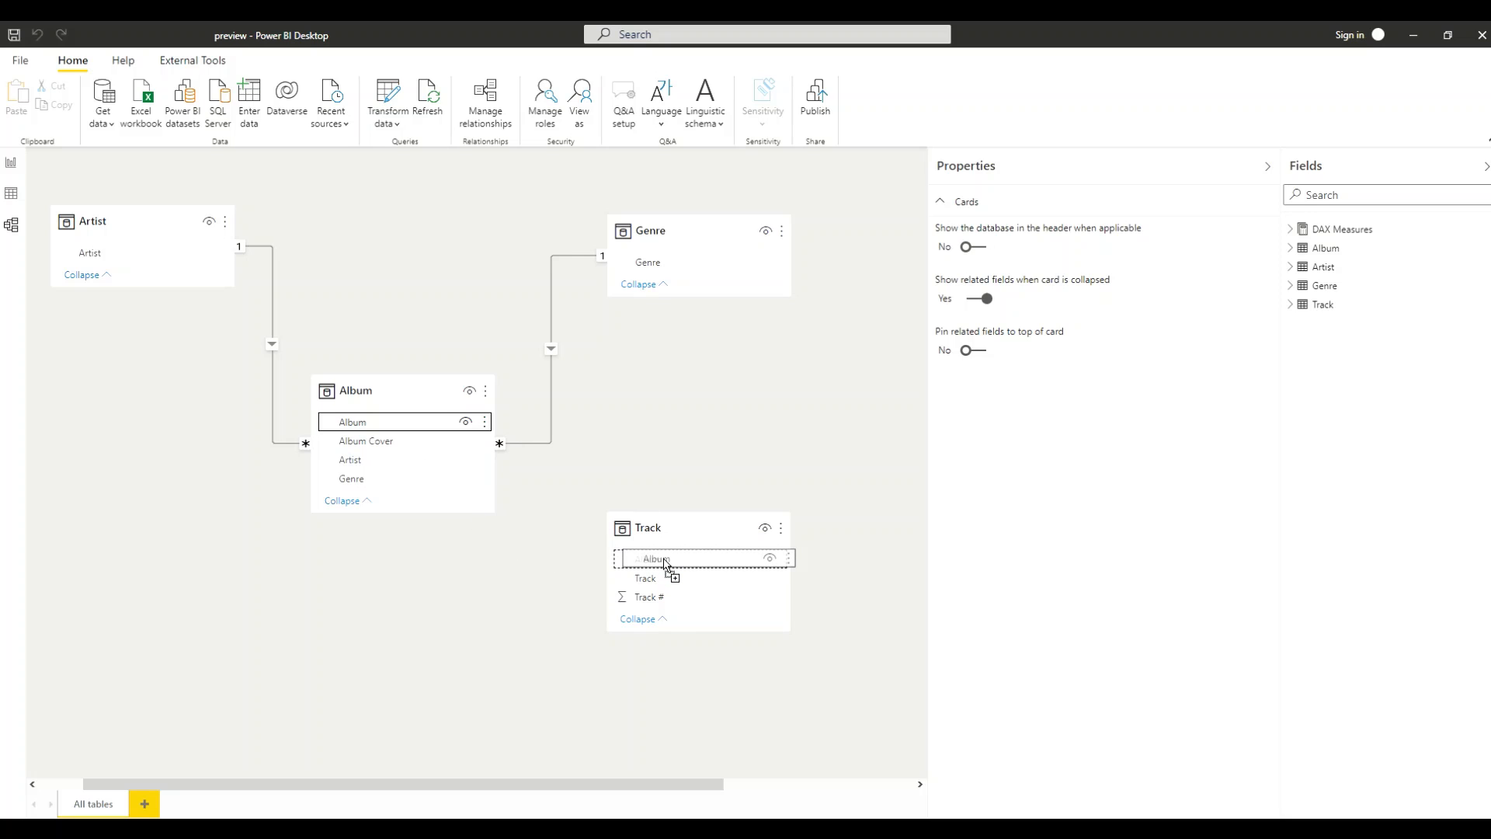
drag(666, 566, 666, 566)
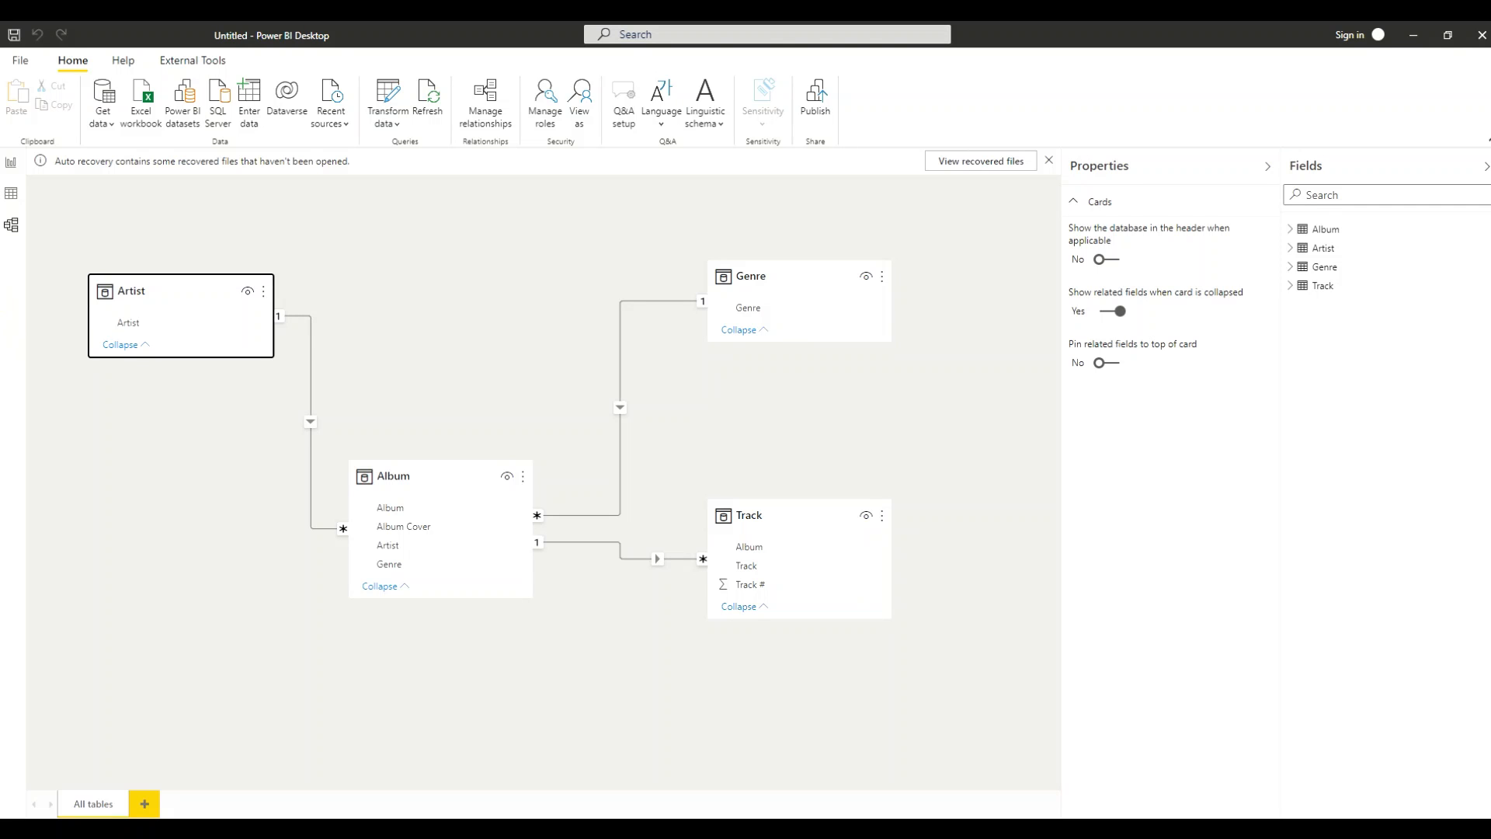
In the report view, give the page a medium periwinkle-blue background colour with 0% transparency
click(11, 163)
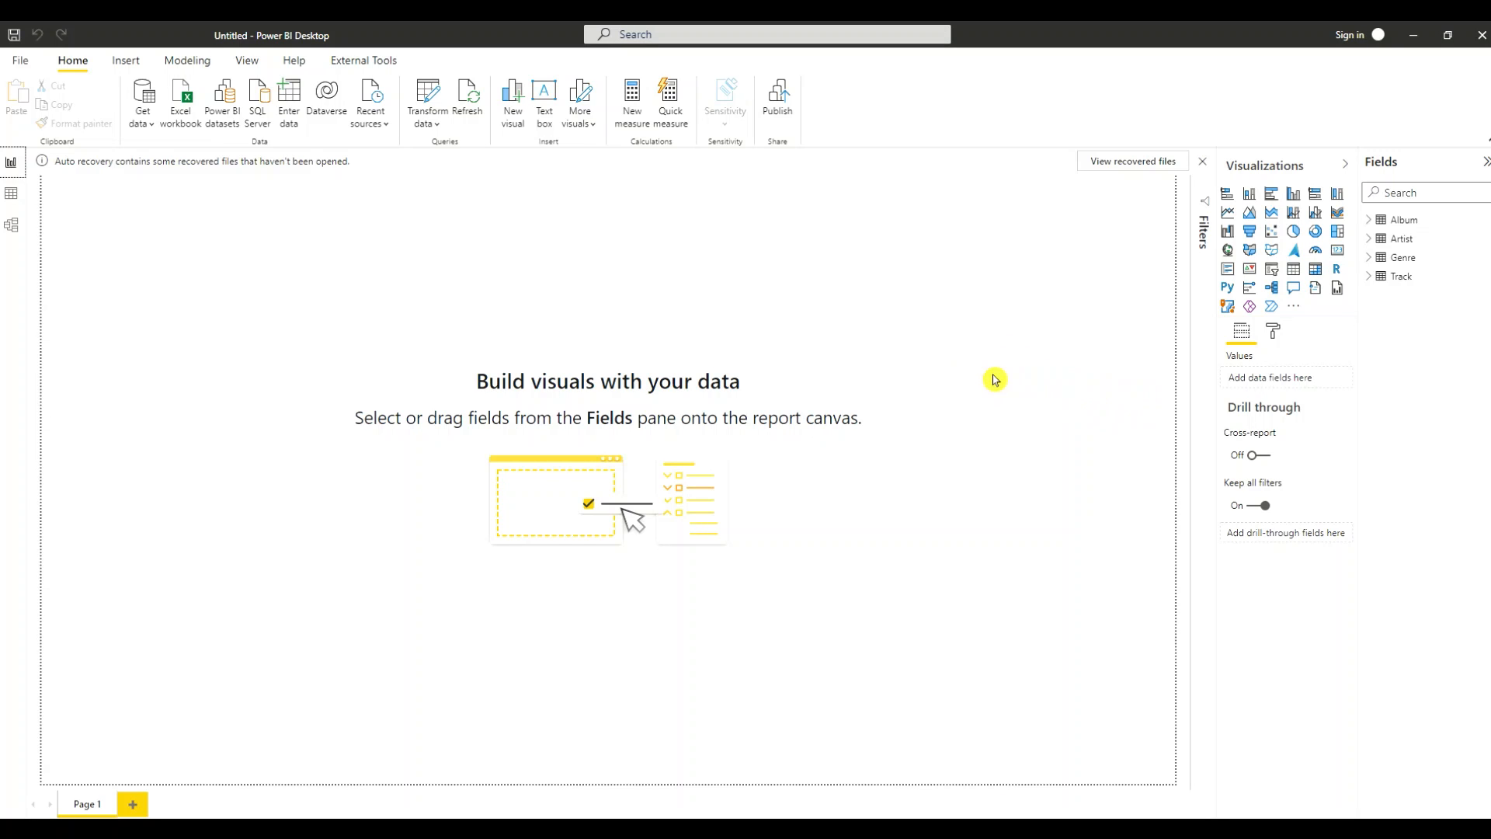
click(1273, 335)
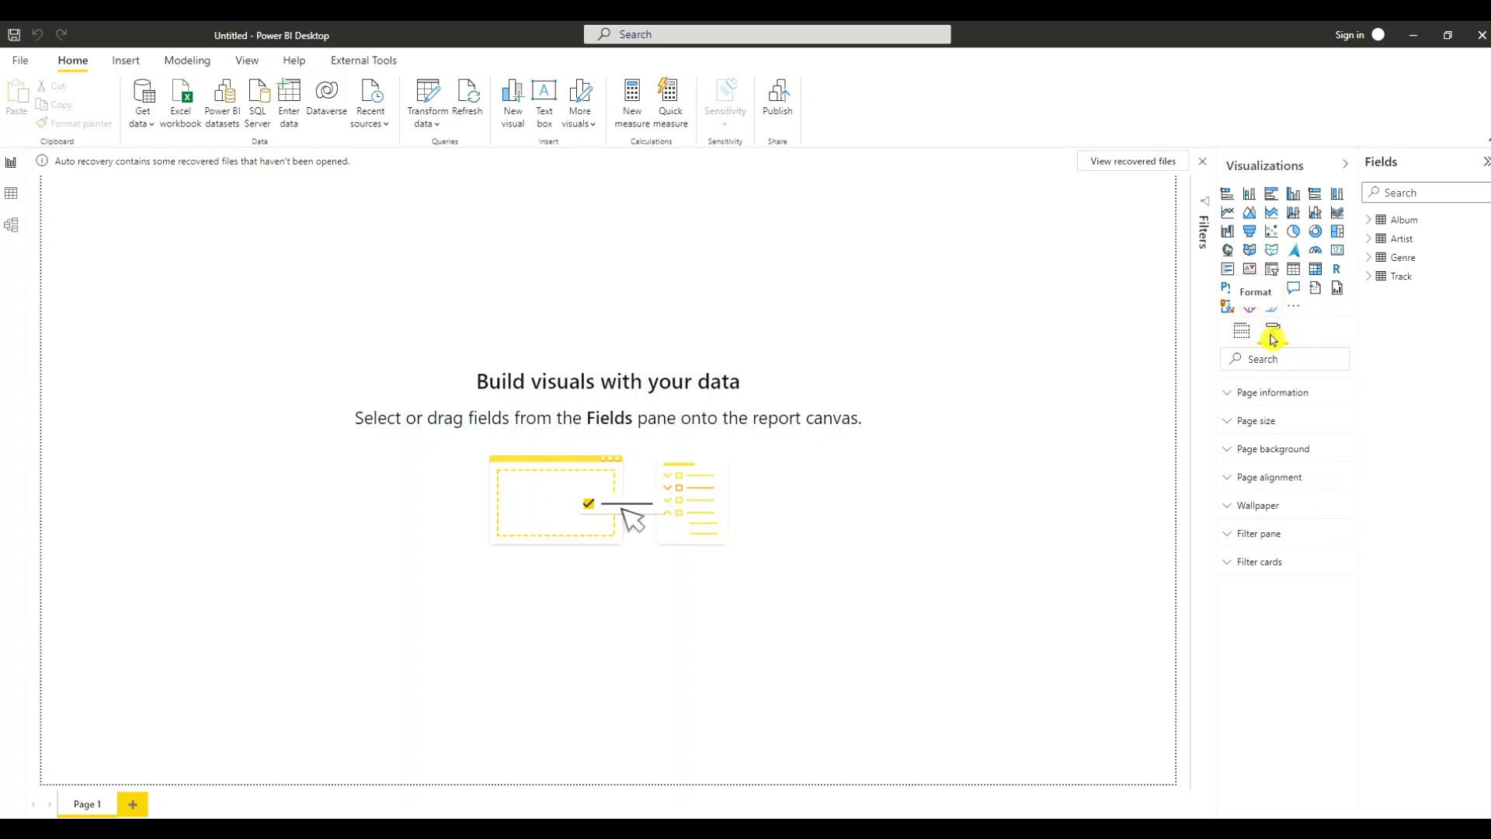
click(1225, 454)
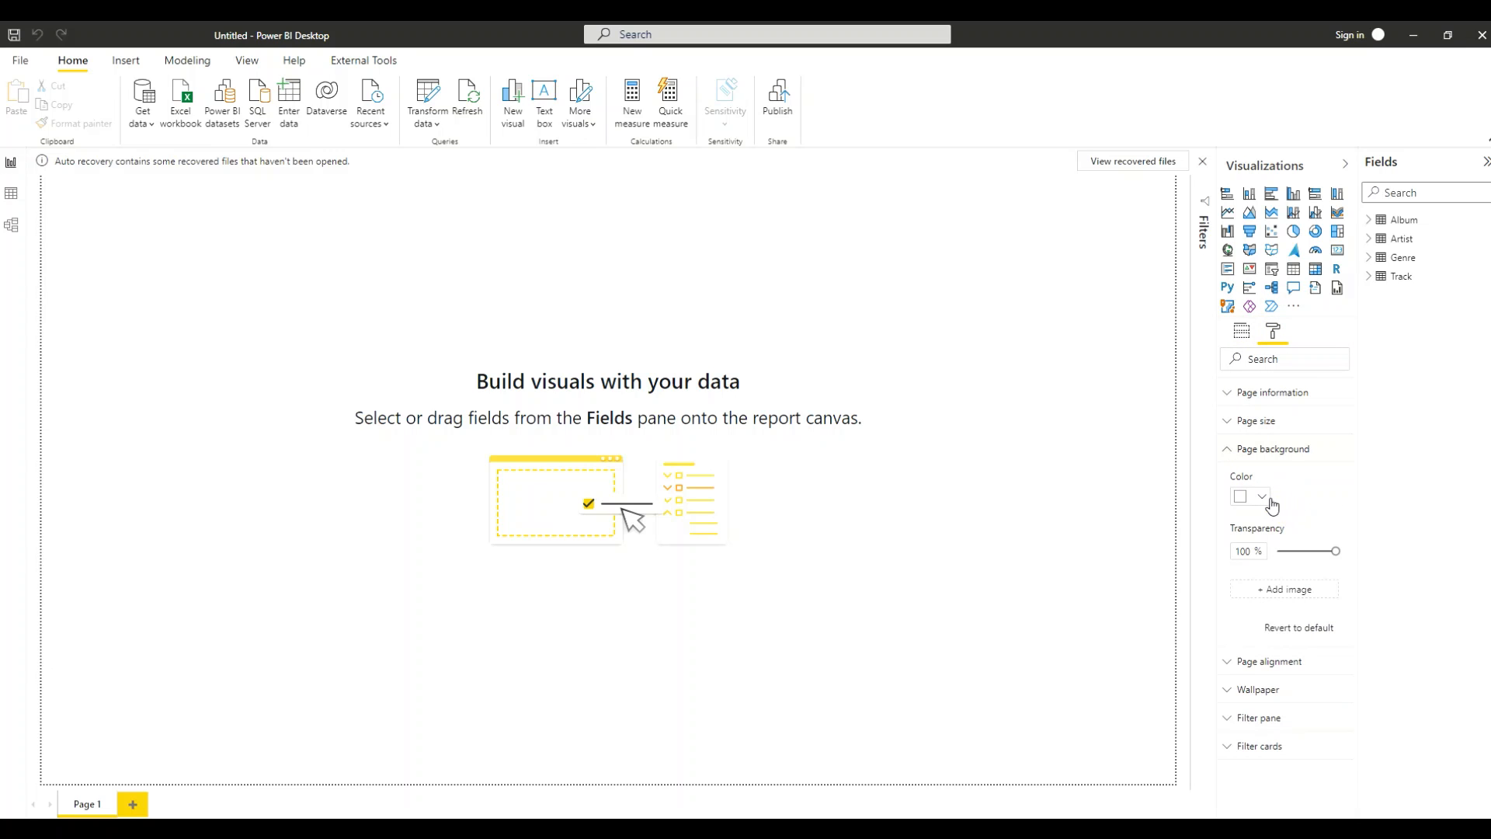
click(1262, 499)
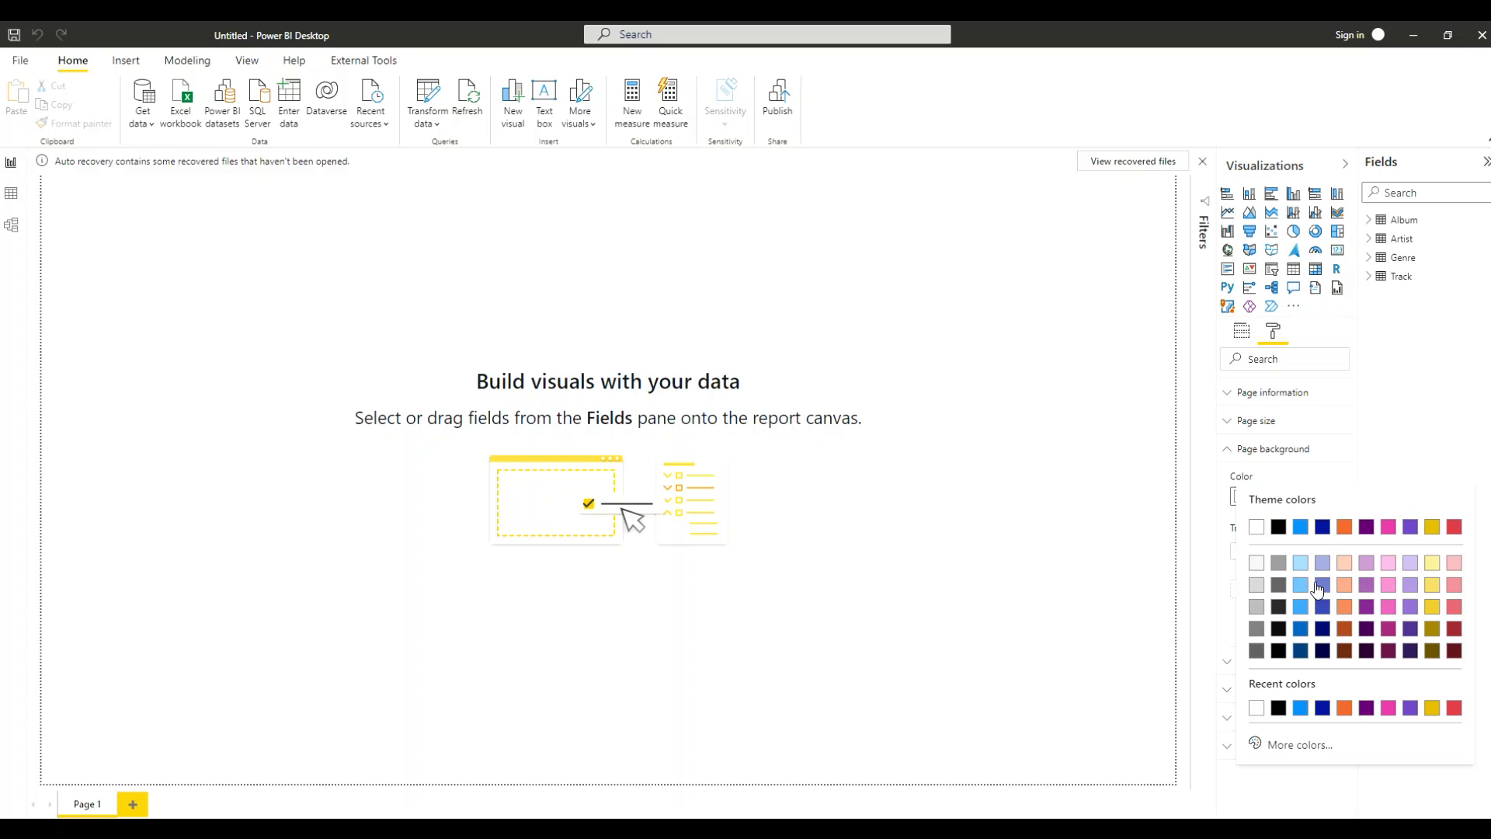
click(1322, 584)
drag(1334, 553, 1276, 552)
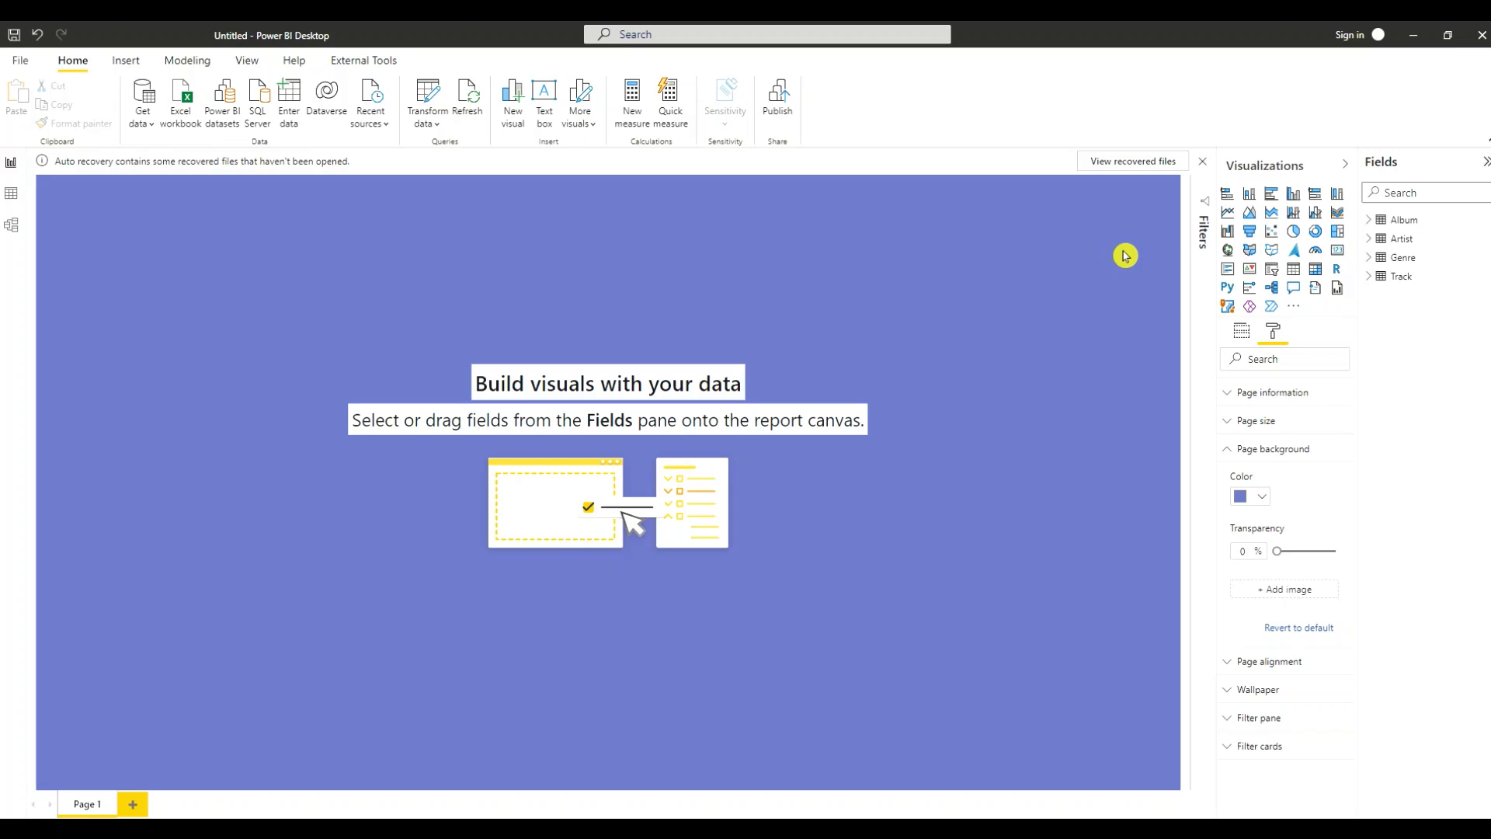
Add a slicer to the canvas showing the Artist field from the Artist table
click(1274, 277)
drag(166, 276, 292, 377)
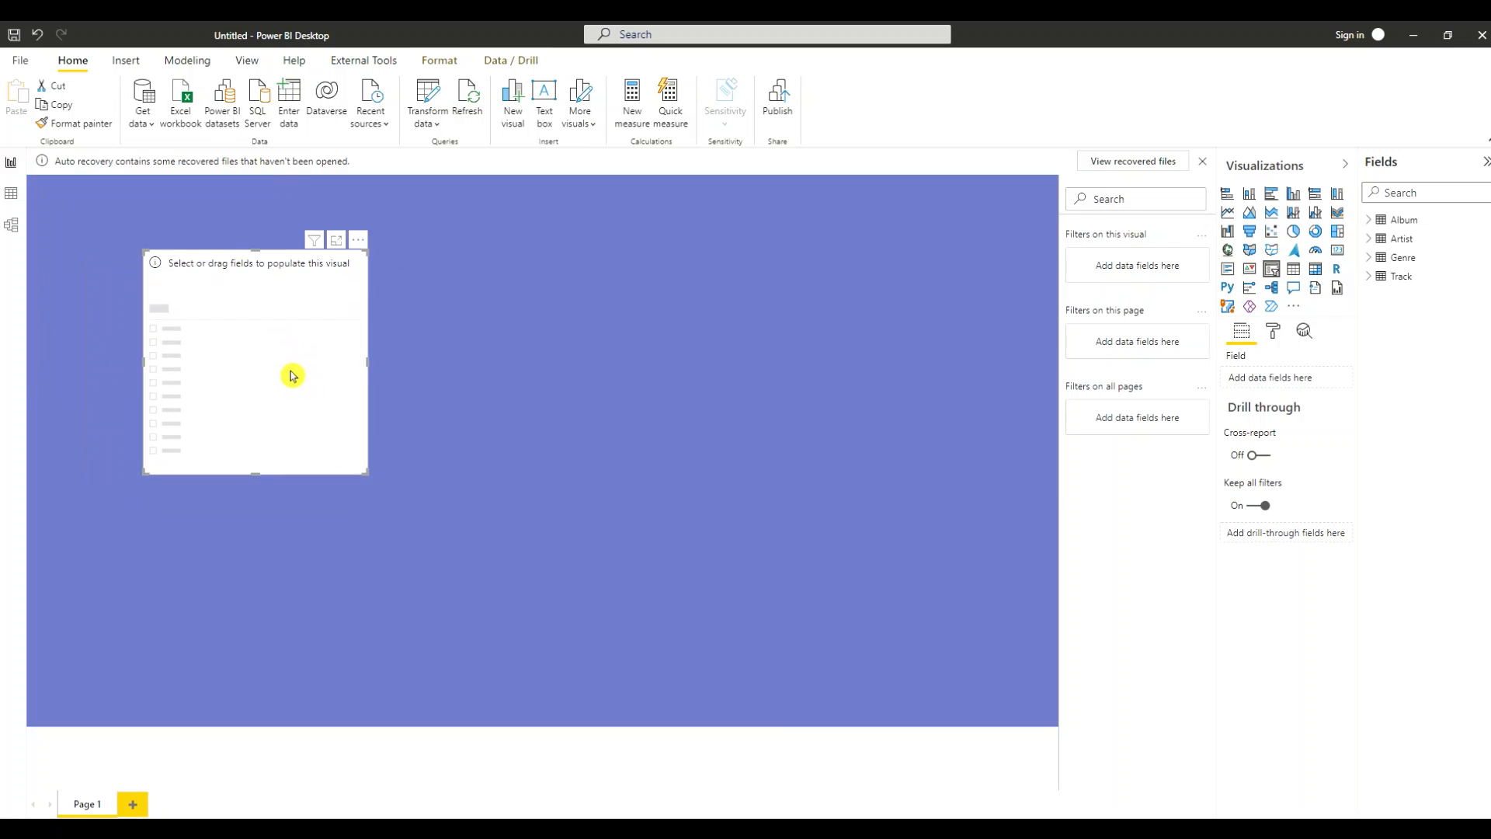
click(1368, 238)
click(1394, 260)
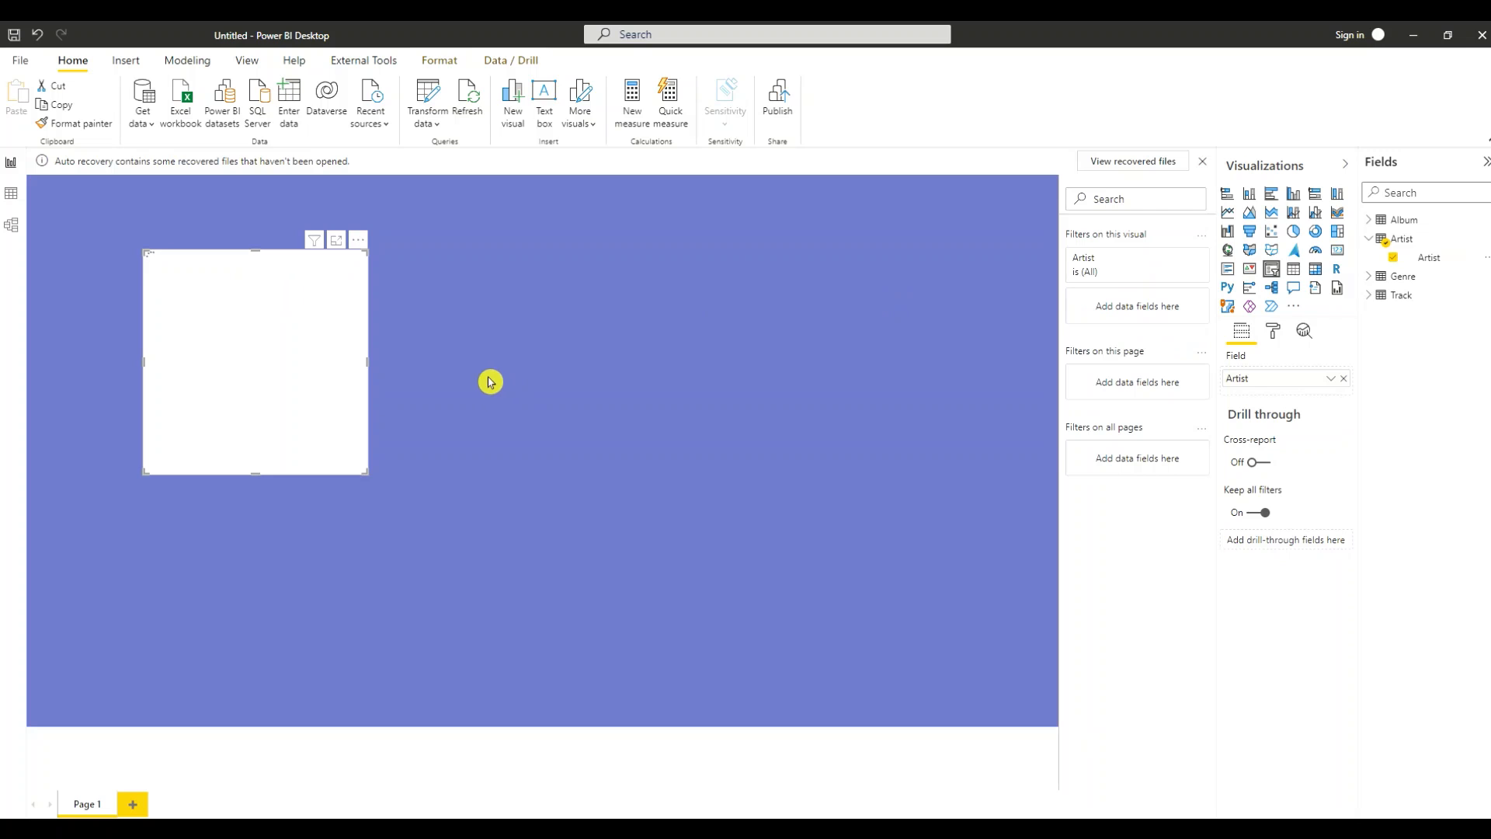
Enlarge the Artist slicer, mainly in height, so the whole artist list fits without scrolling, and nudge it slightly left
drag(365, 471, 382, 644)
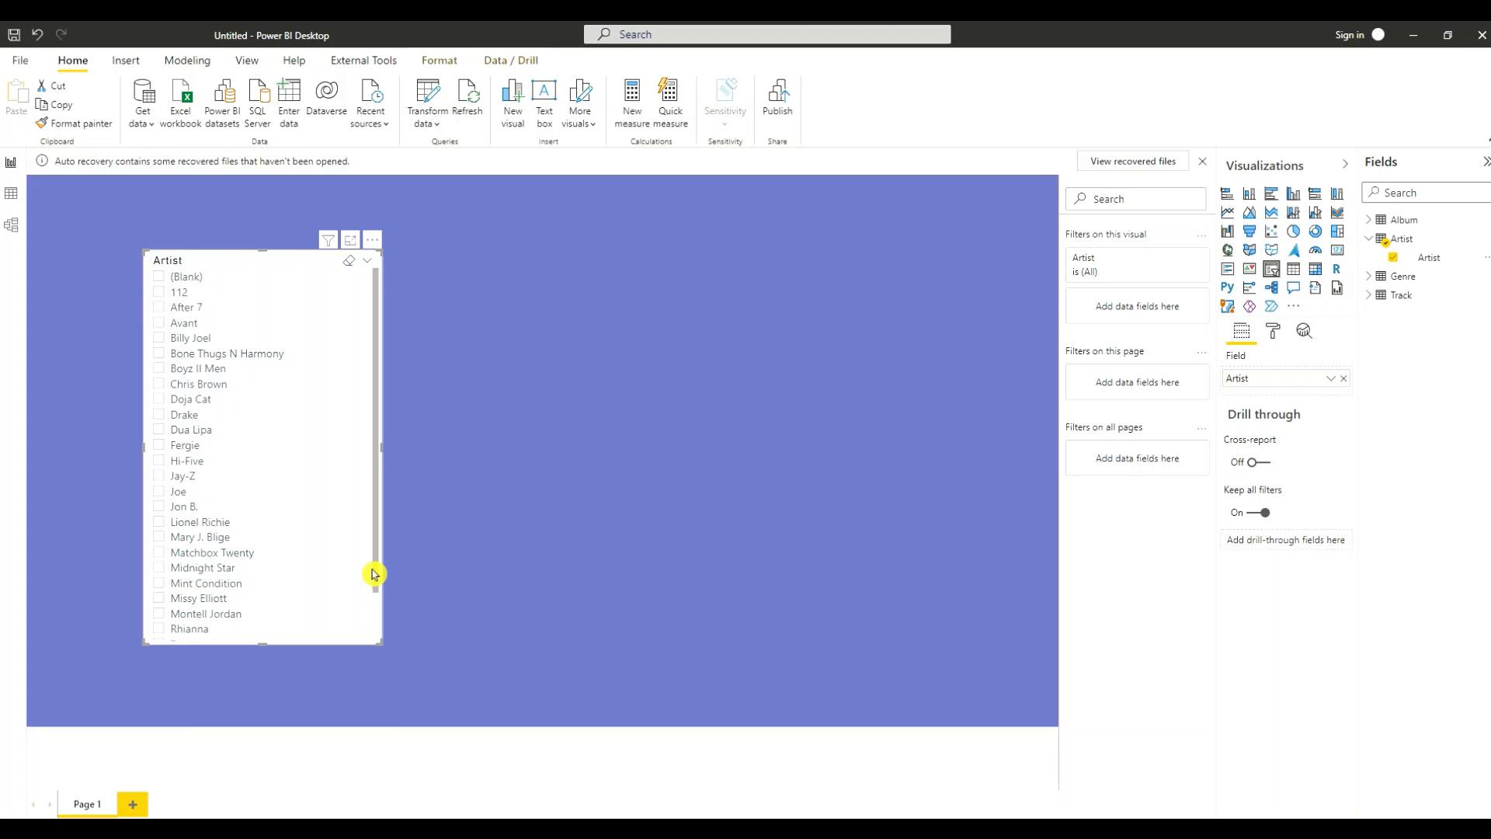
drag(374, 575, 376, 509)
drag(262, 643, 263, 709)
drag(245, 271, 236, 274)
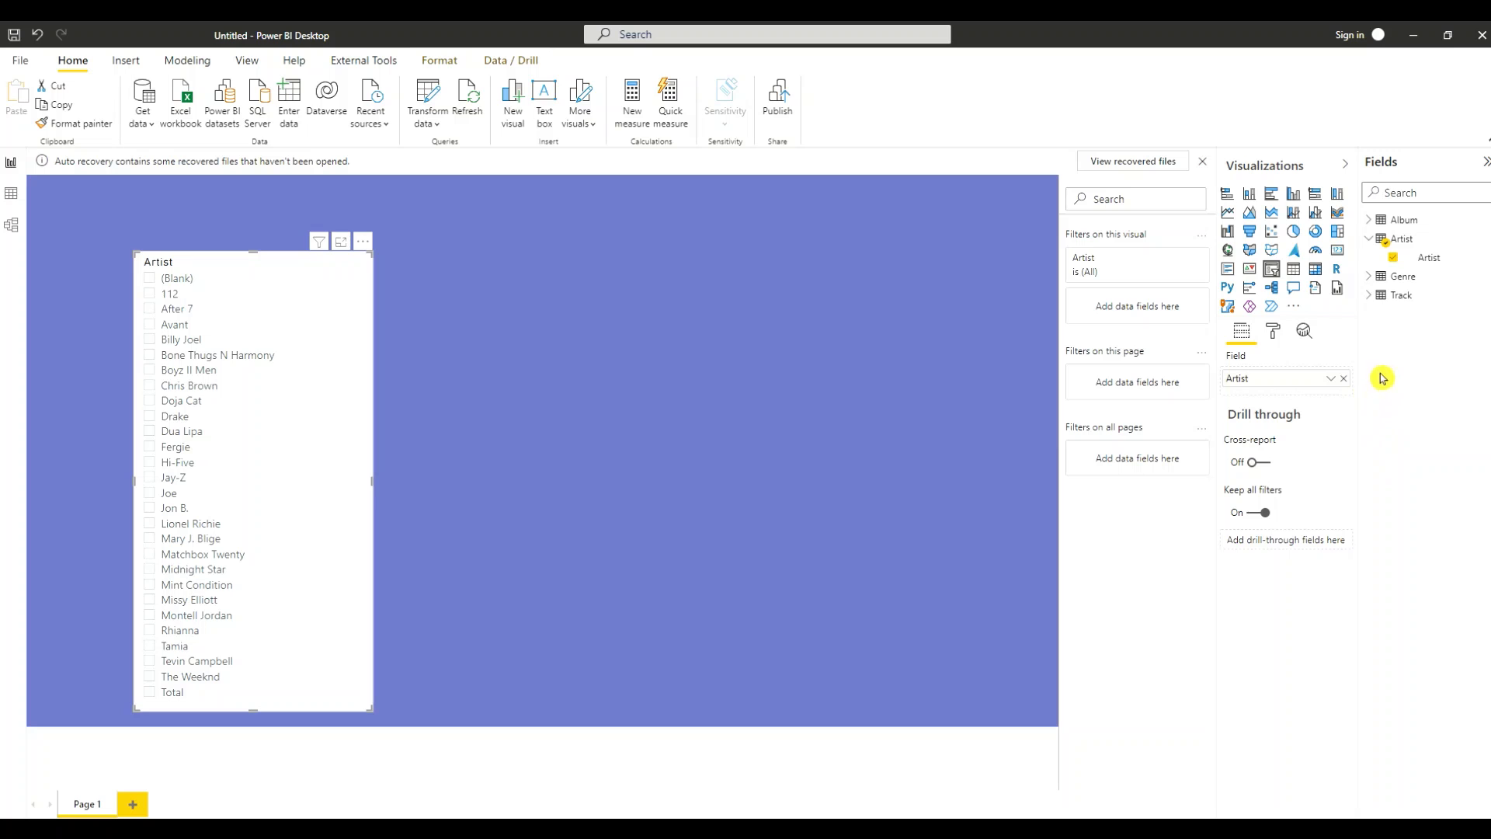
Try the Artist visual as a table, shifting it slightly up and to the right, and turn it back into a slicer
click(1293, 270)
mouse_move(319, 300)
mouse_down()
mouse_move(350, 287)
mouse_move(328, 293)
mouse_up()
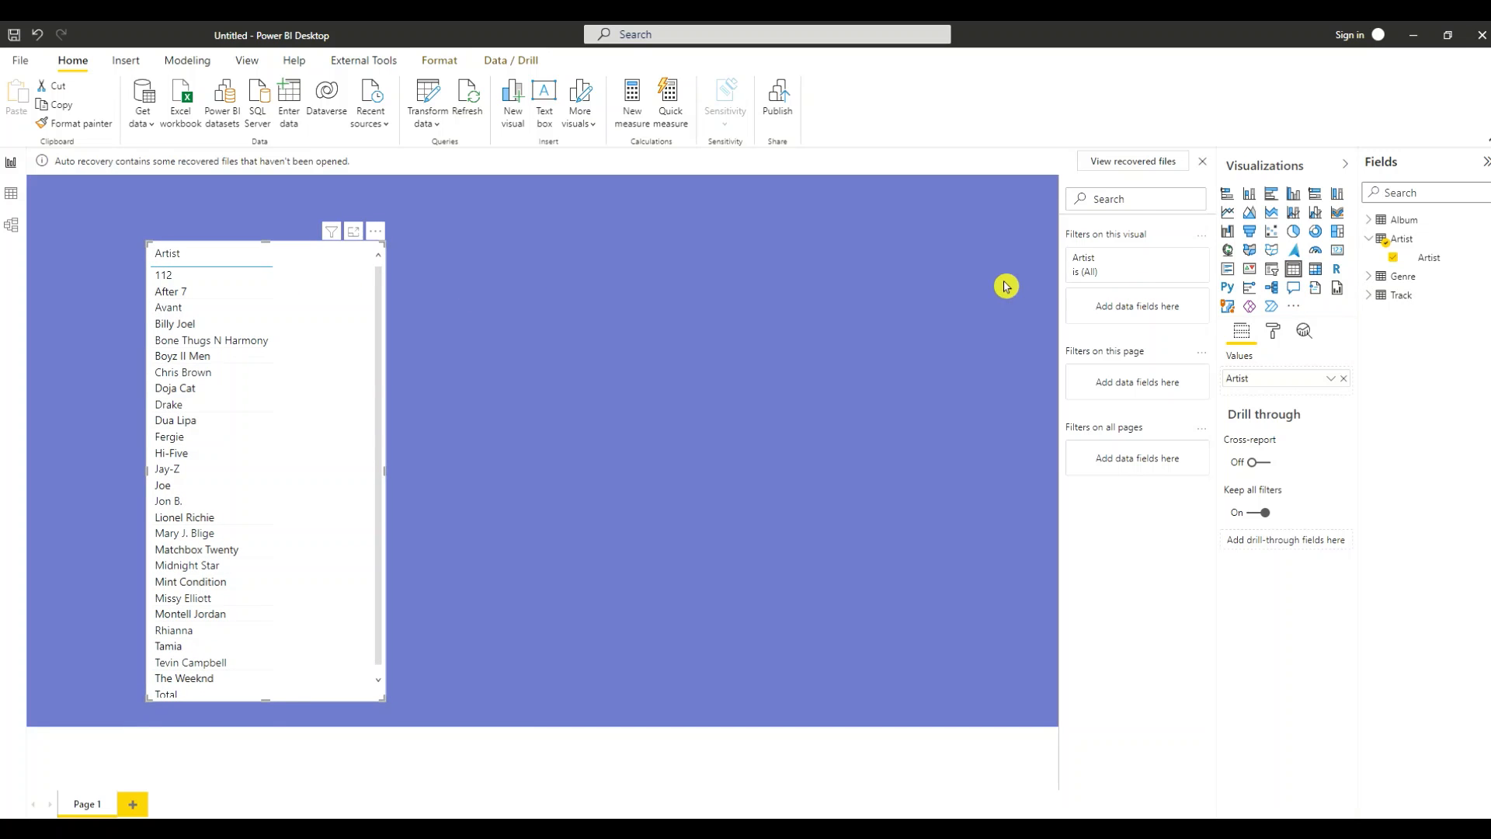
click(1271, 269)
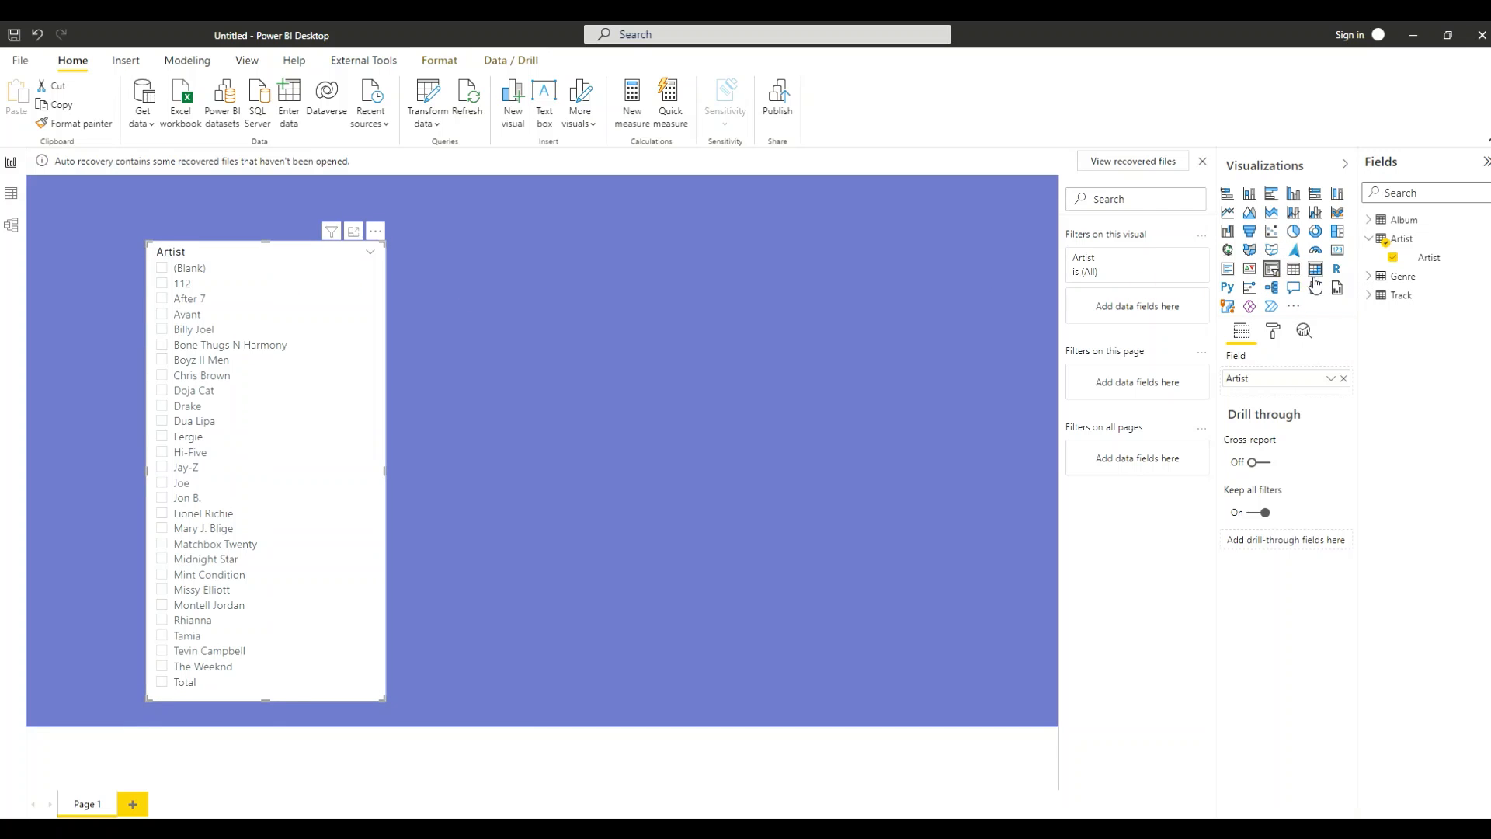
Add a separate table visual beside the Artist slicer showing the Track field from the Track table
click(1001, 280)
click(1293, 271)
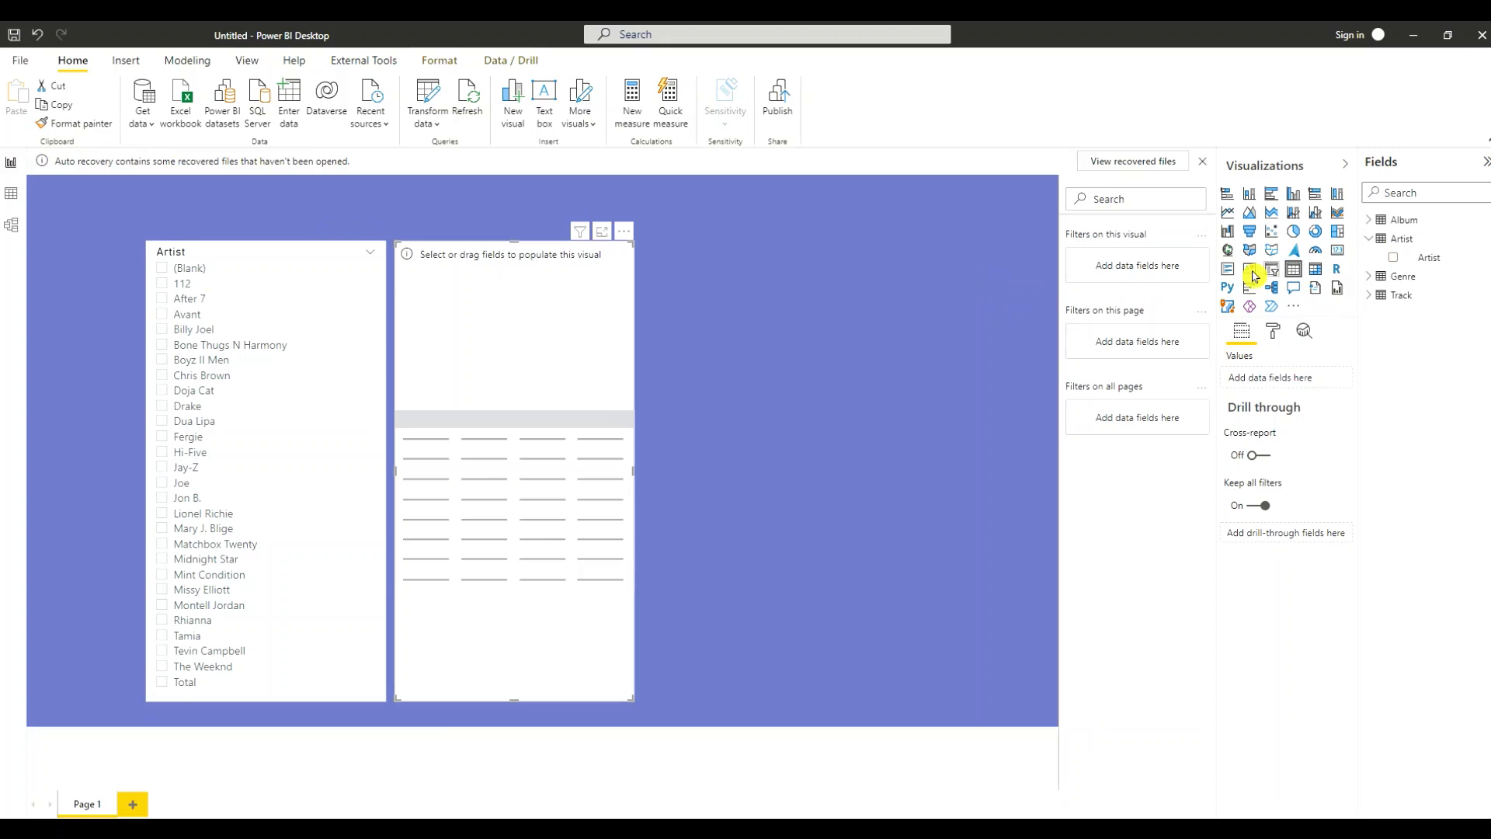
click(1367, 296)
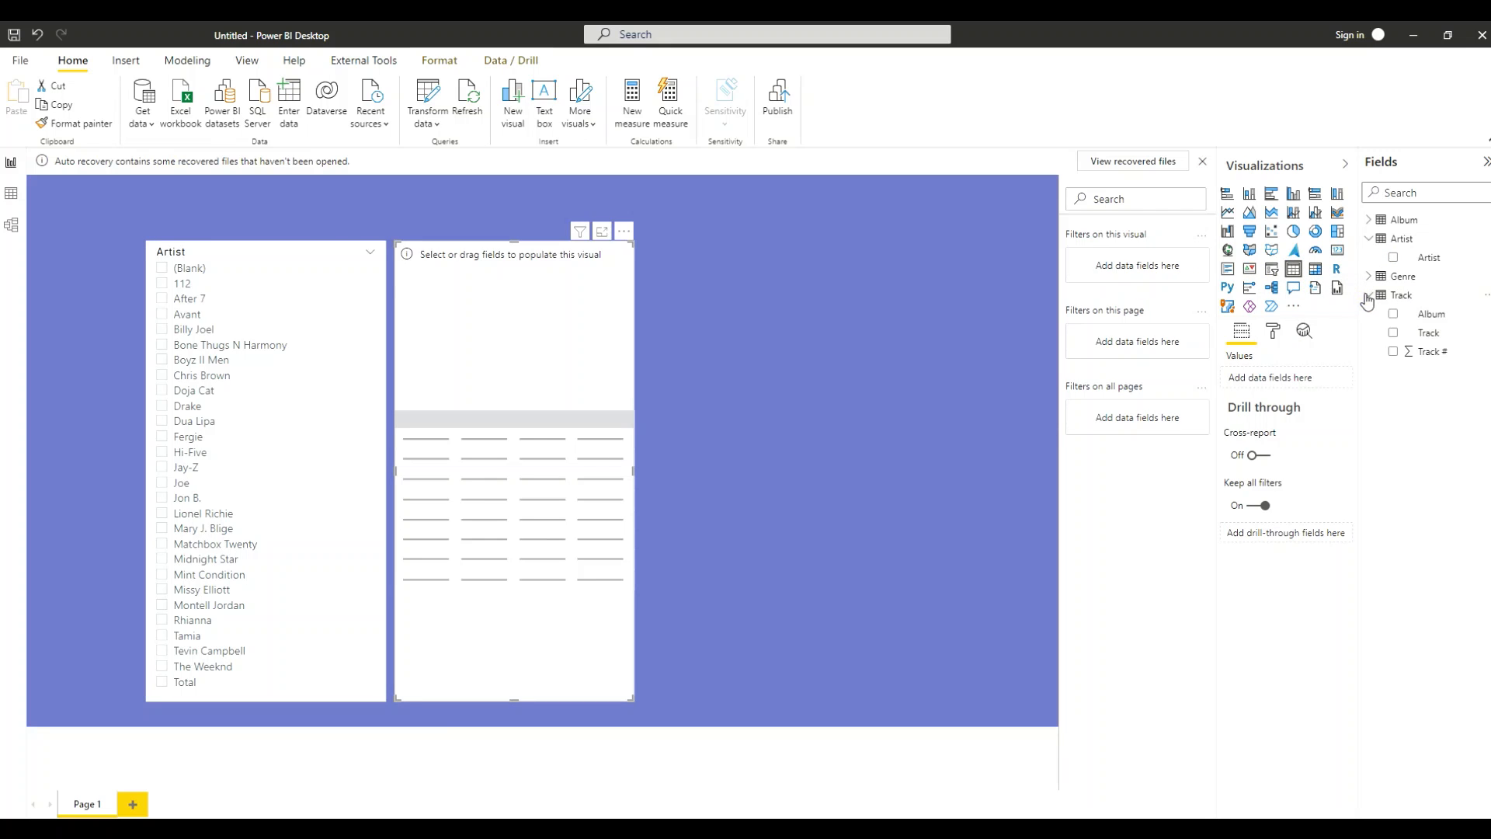
click(1394, 334)
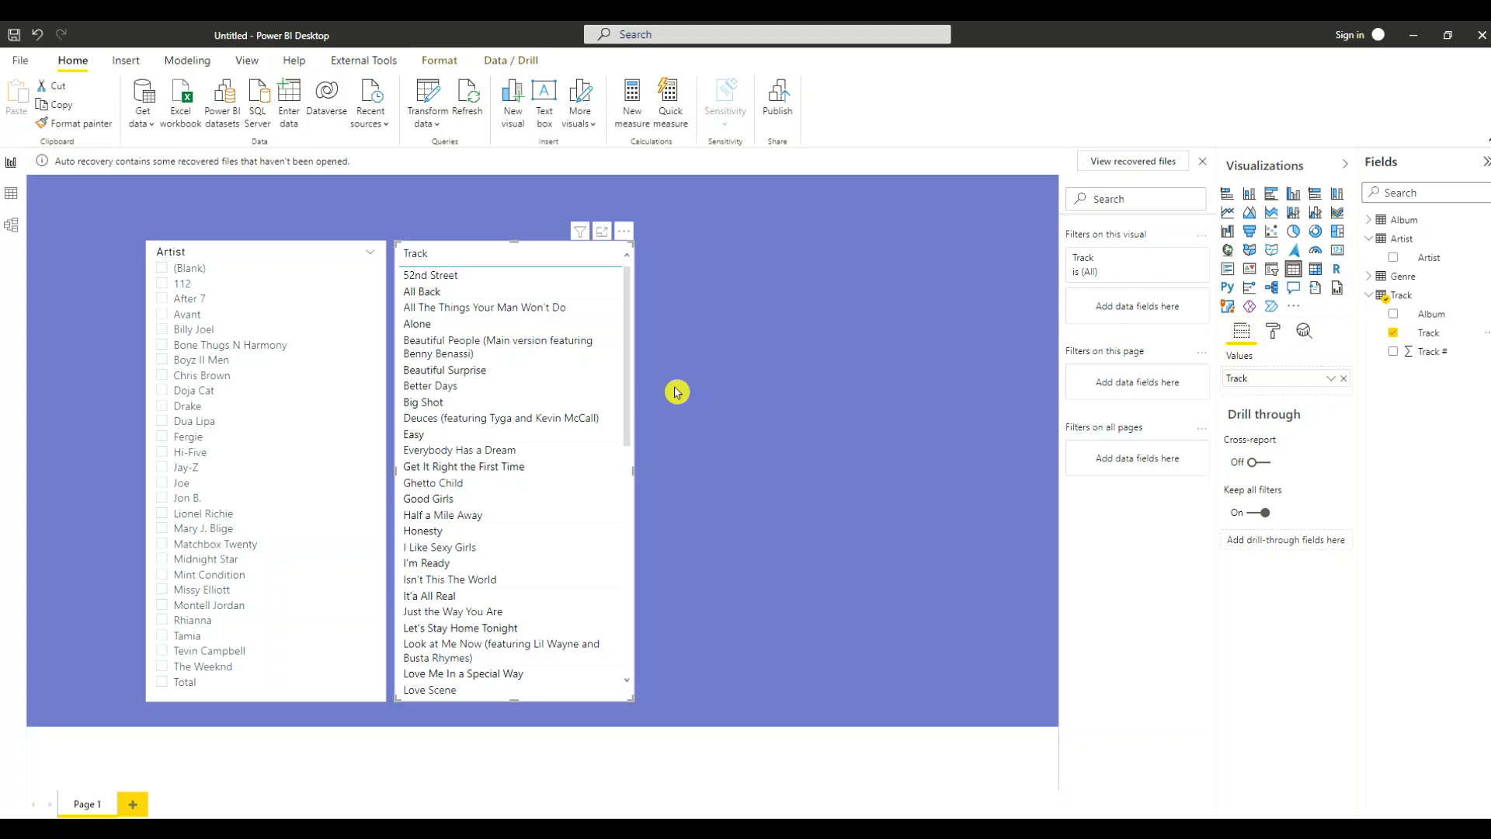
Widen the Track table and shorten it from above, leaving free space over it beside the Artist slicer
drag(633, 472, 757, 471)
drag(576, 249, 572, 483)
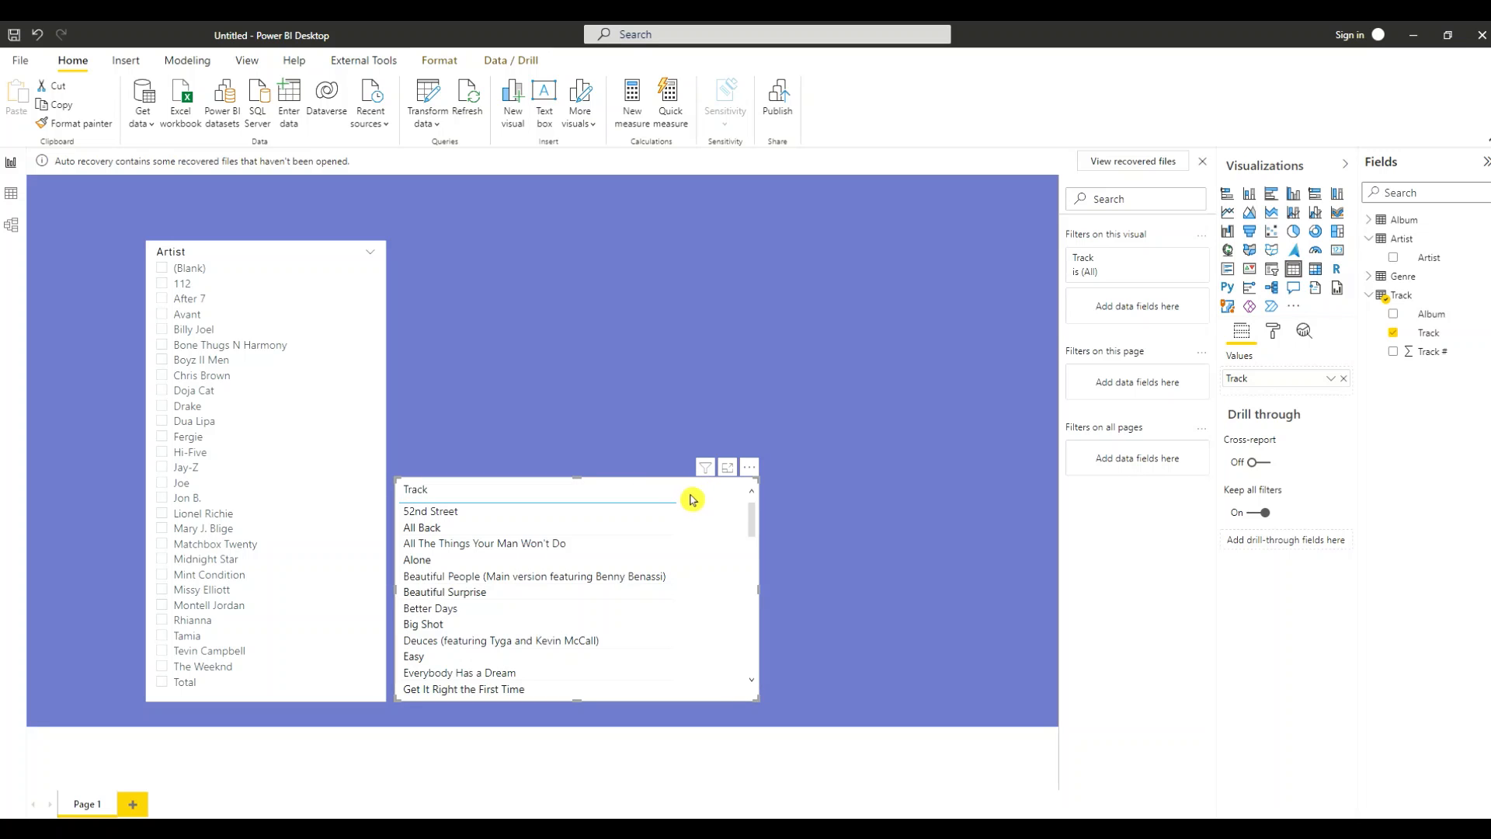
drag(760, 594, 733, 591)
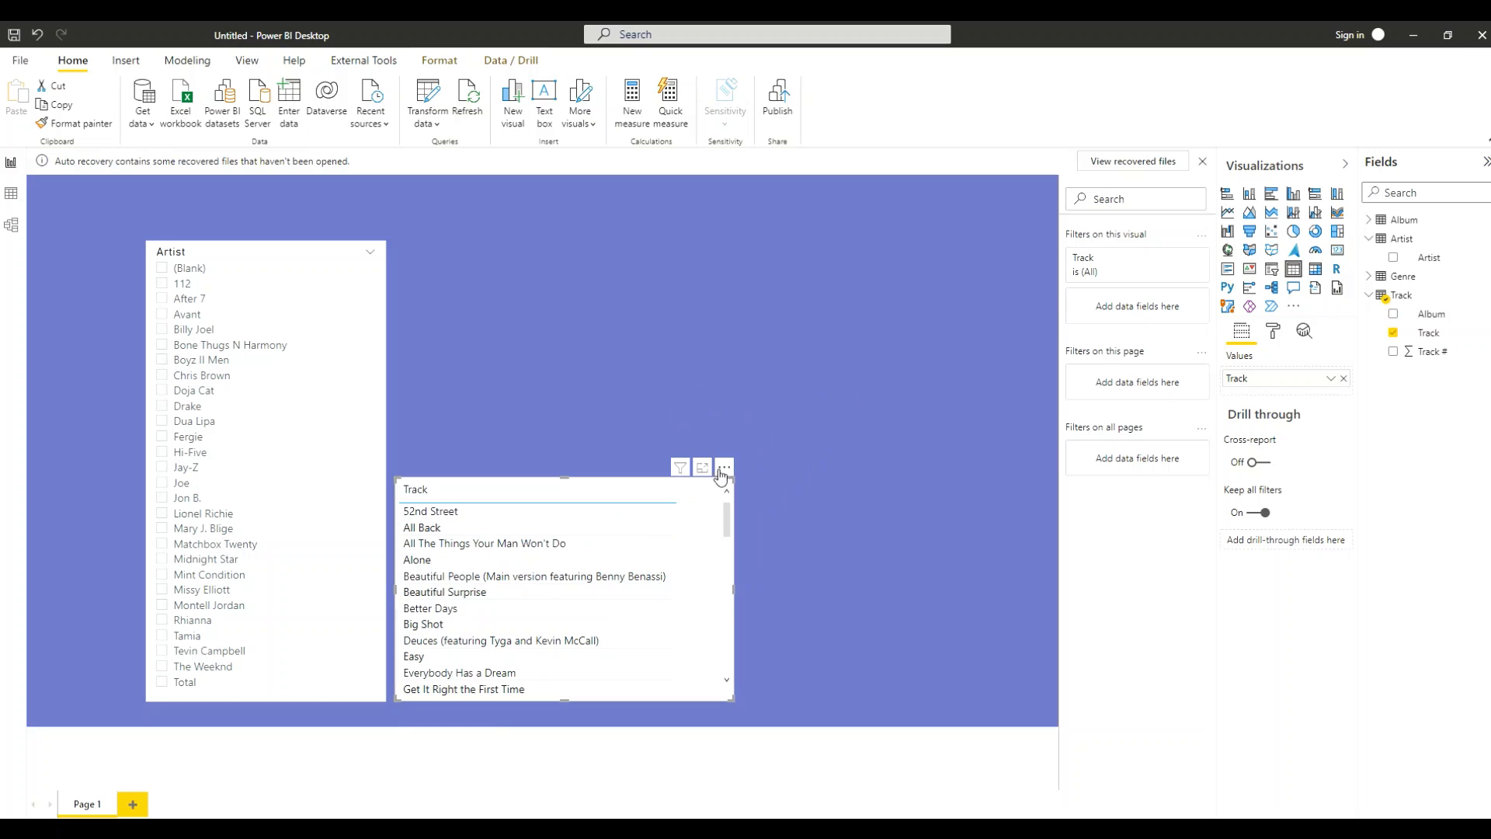
drag(565, 478, 566, 438)
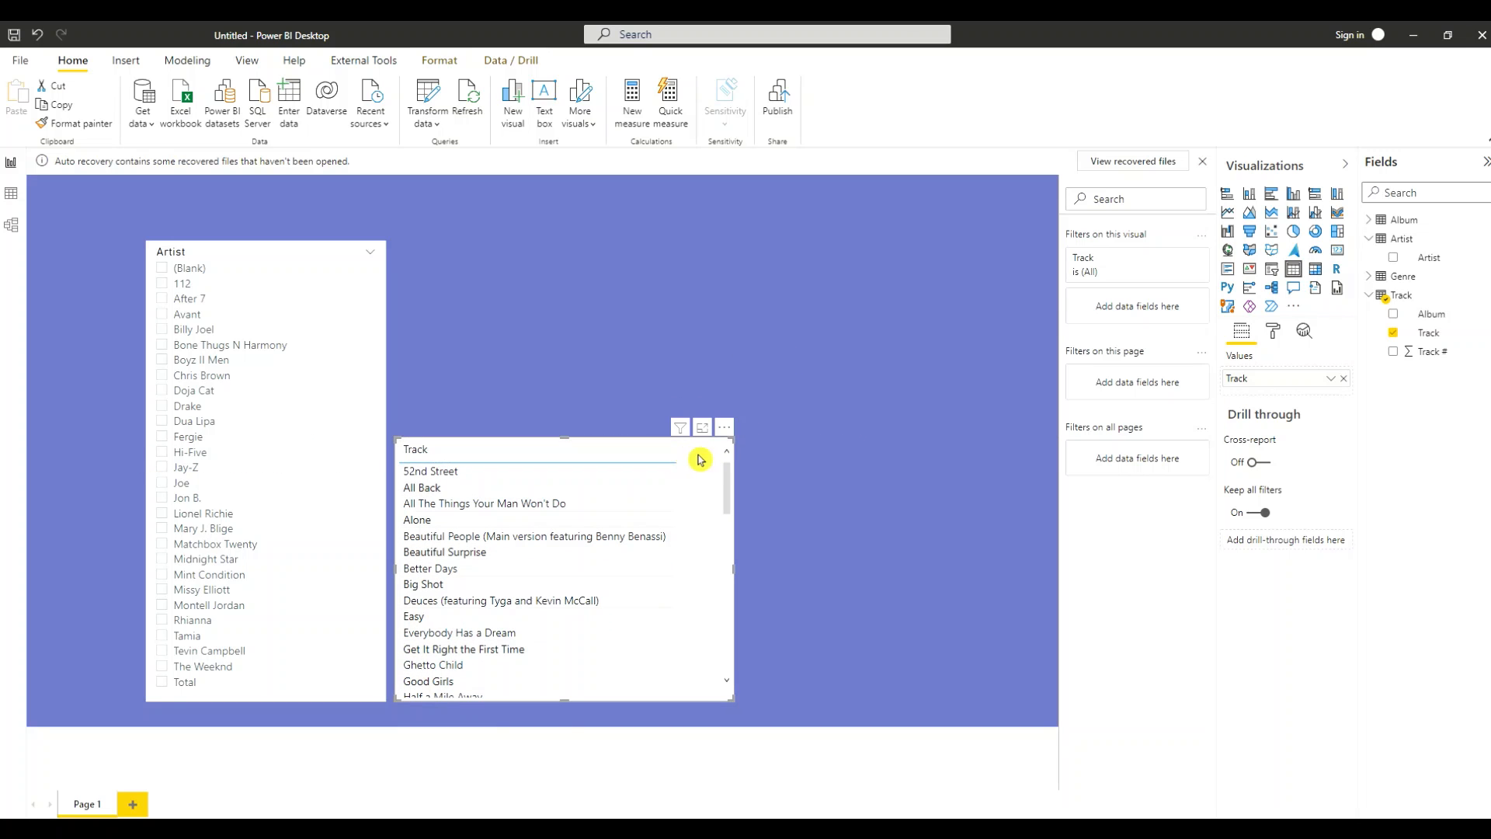
Add a new slicer above the Track table showing the Album Cover field from the Album table
click(945, 395)
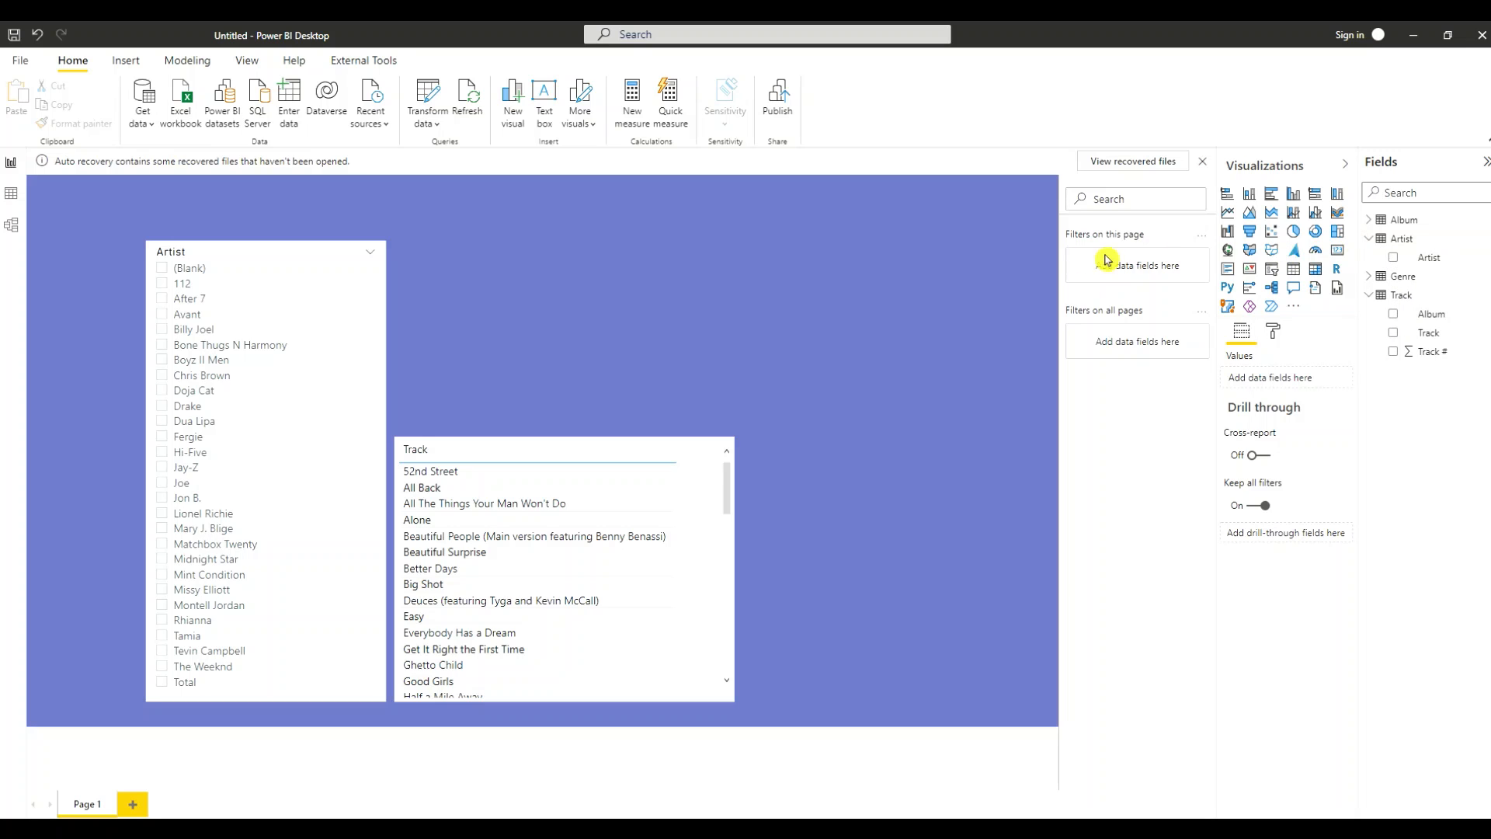
click(1271, 269)
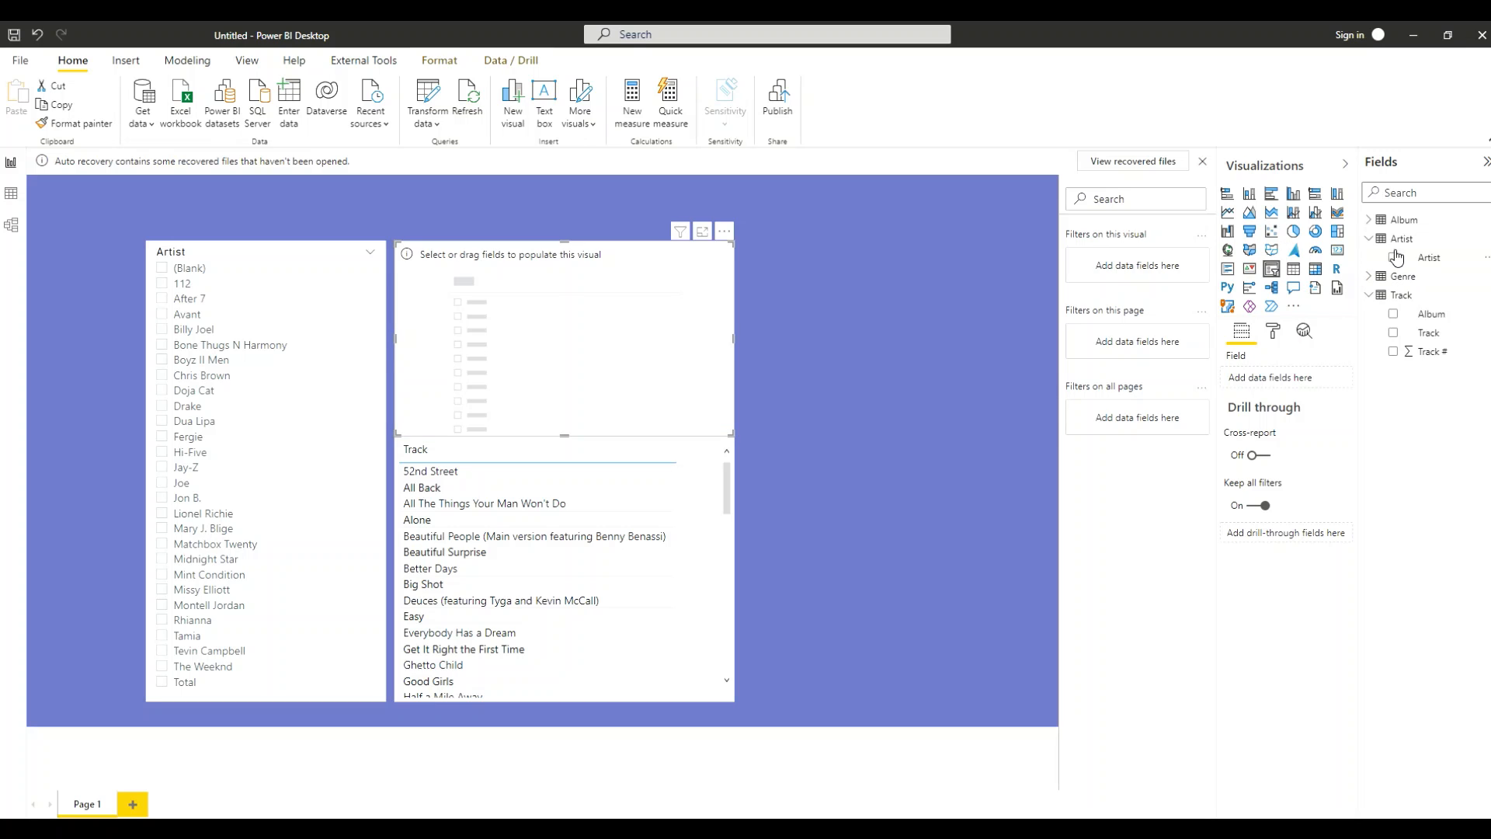
click(1369, 225)
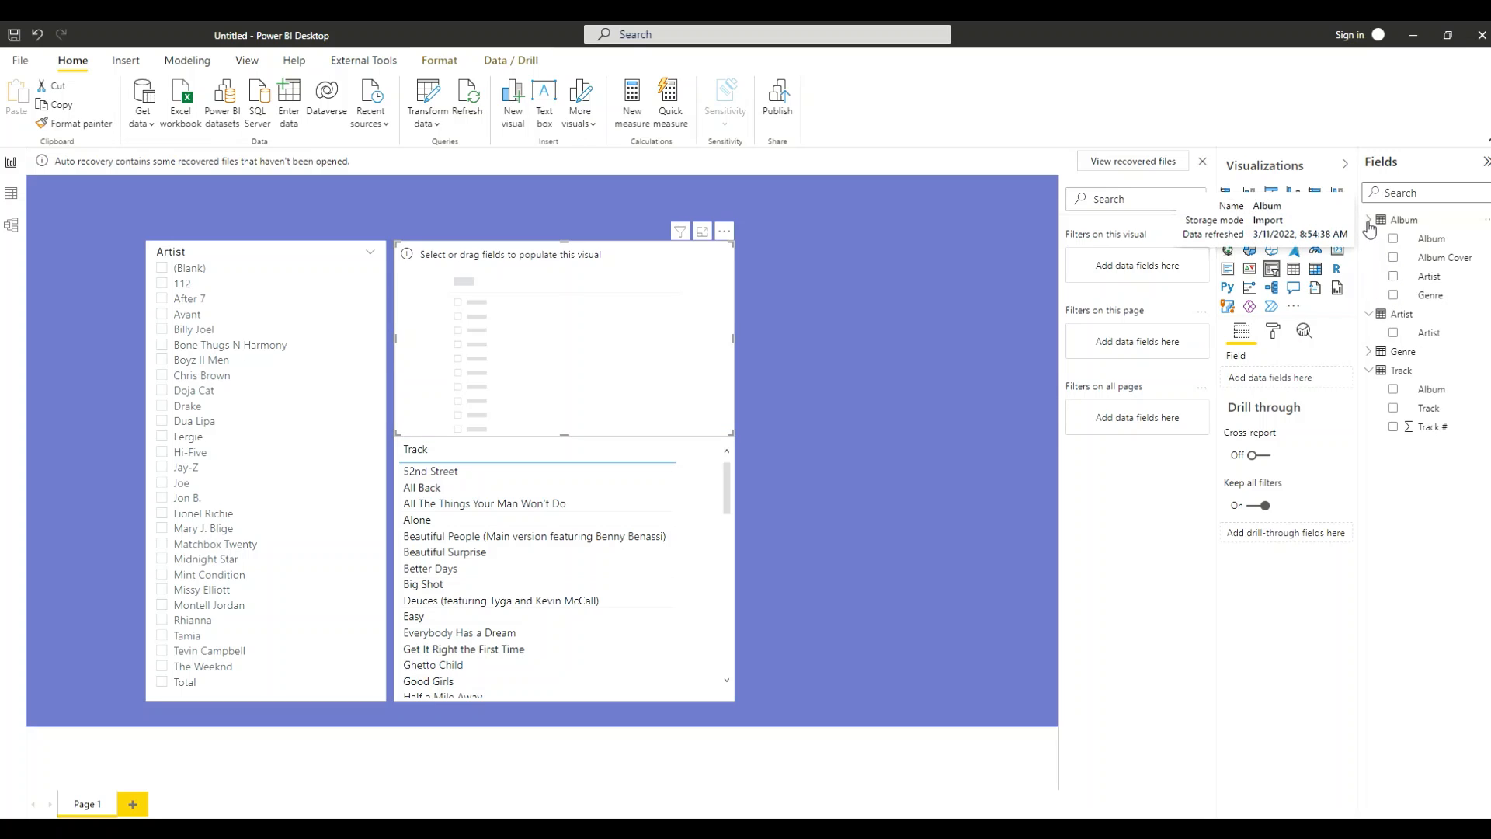
click(1394, 259)
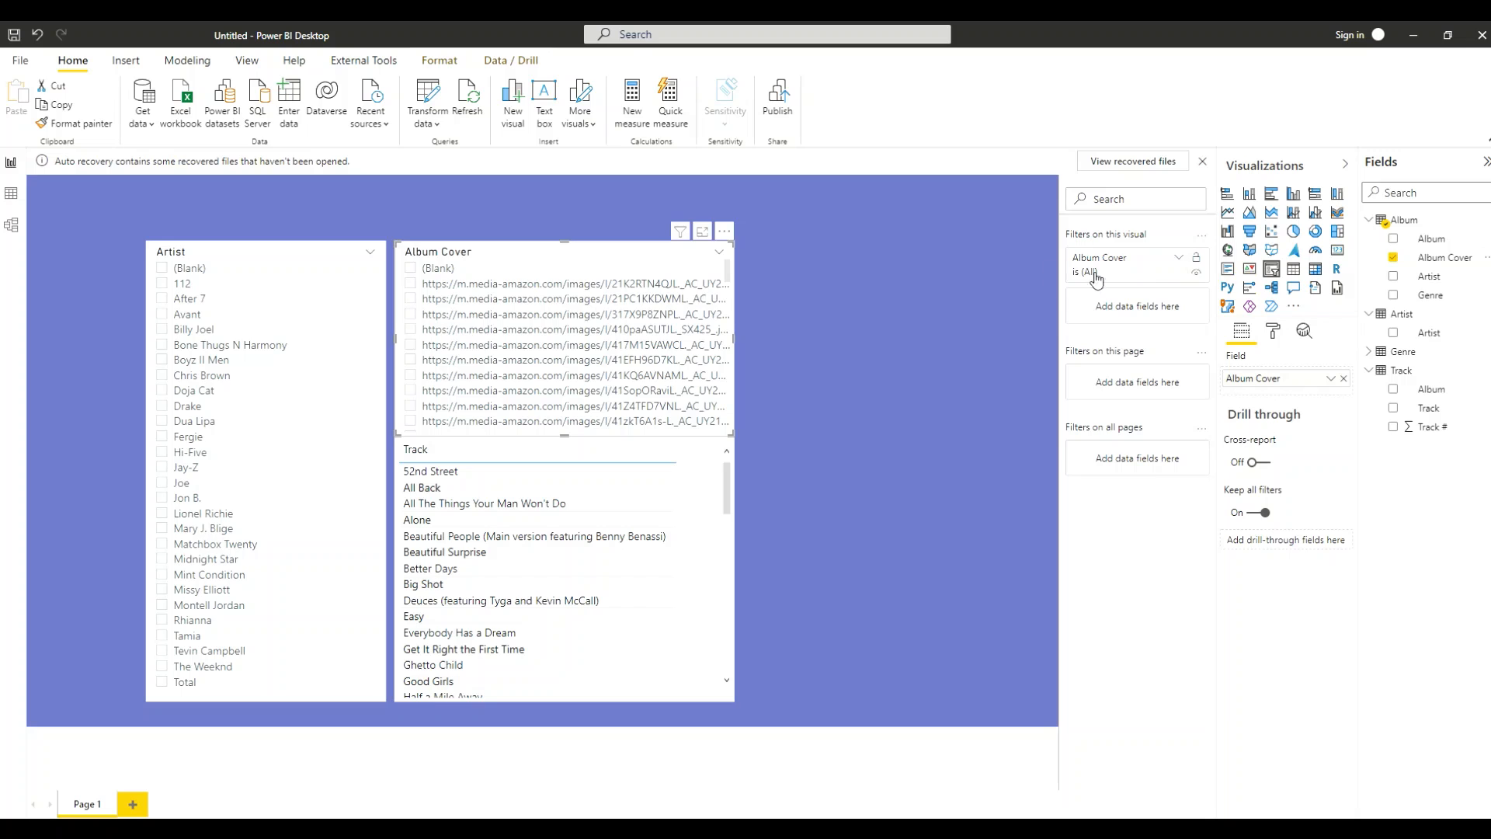
click(722, 259)
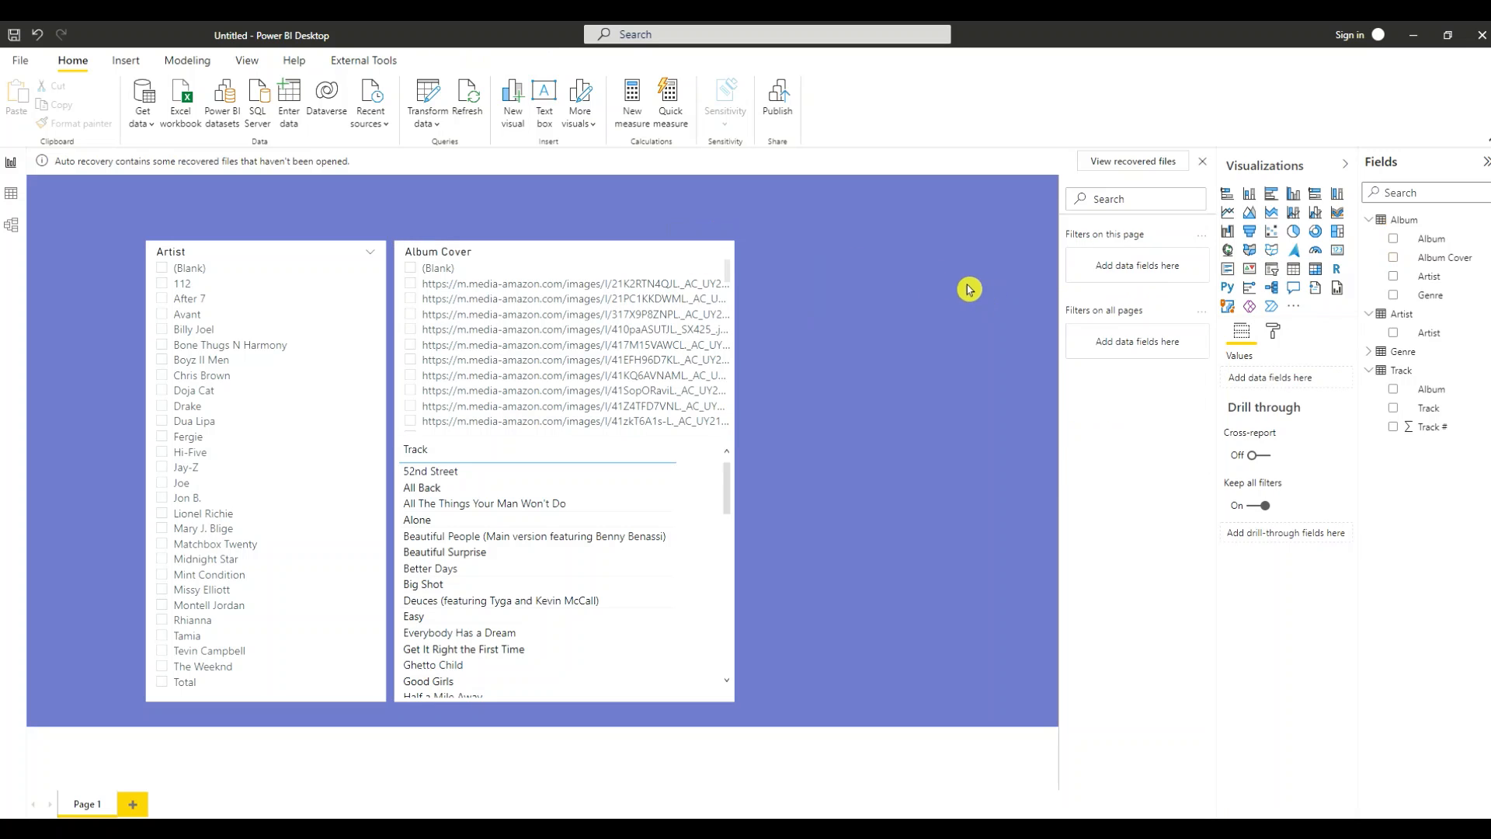
Set the Album Cover slicer's orientation to Horizontal in its general formatting
click(1275, 337)
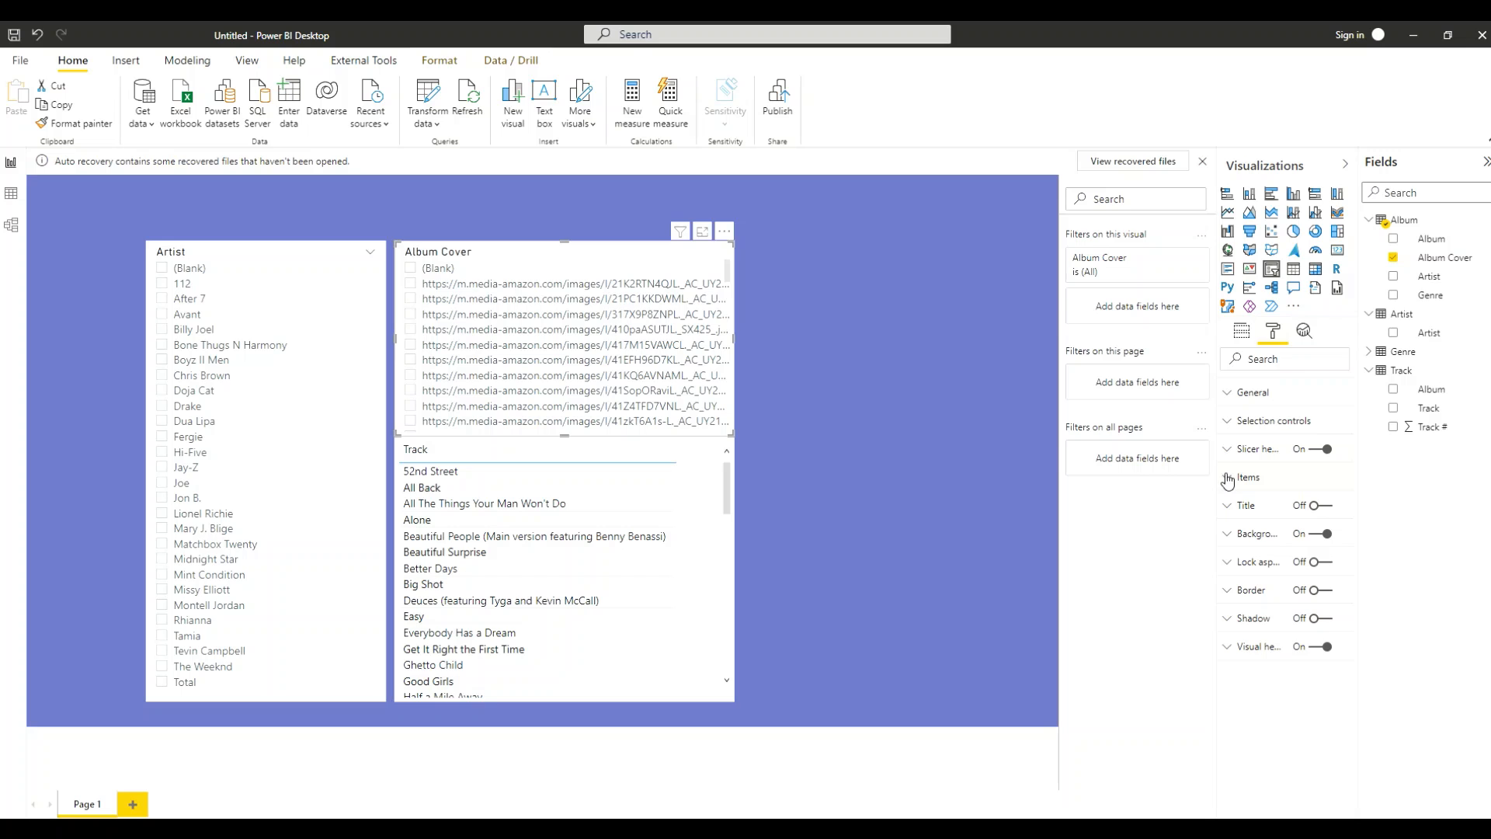
click(1228, 422)
click(1229, 422)
click(1228, 395)
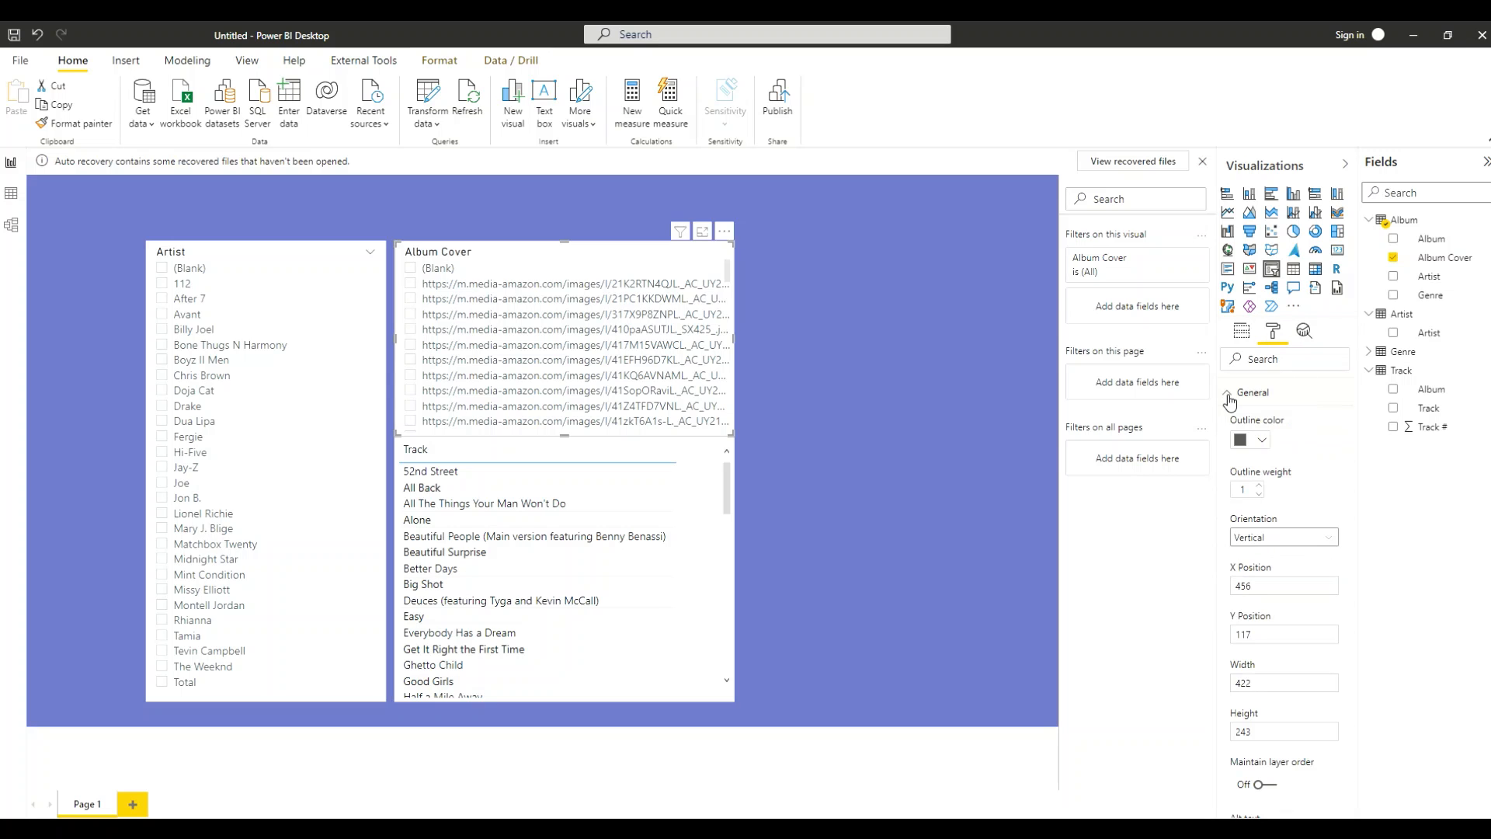
click(1325, 534)
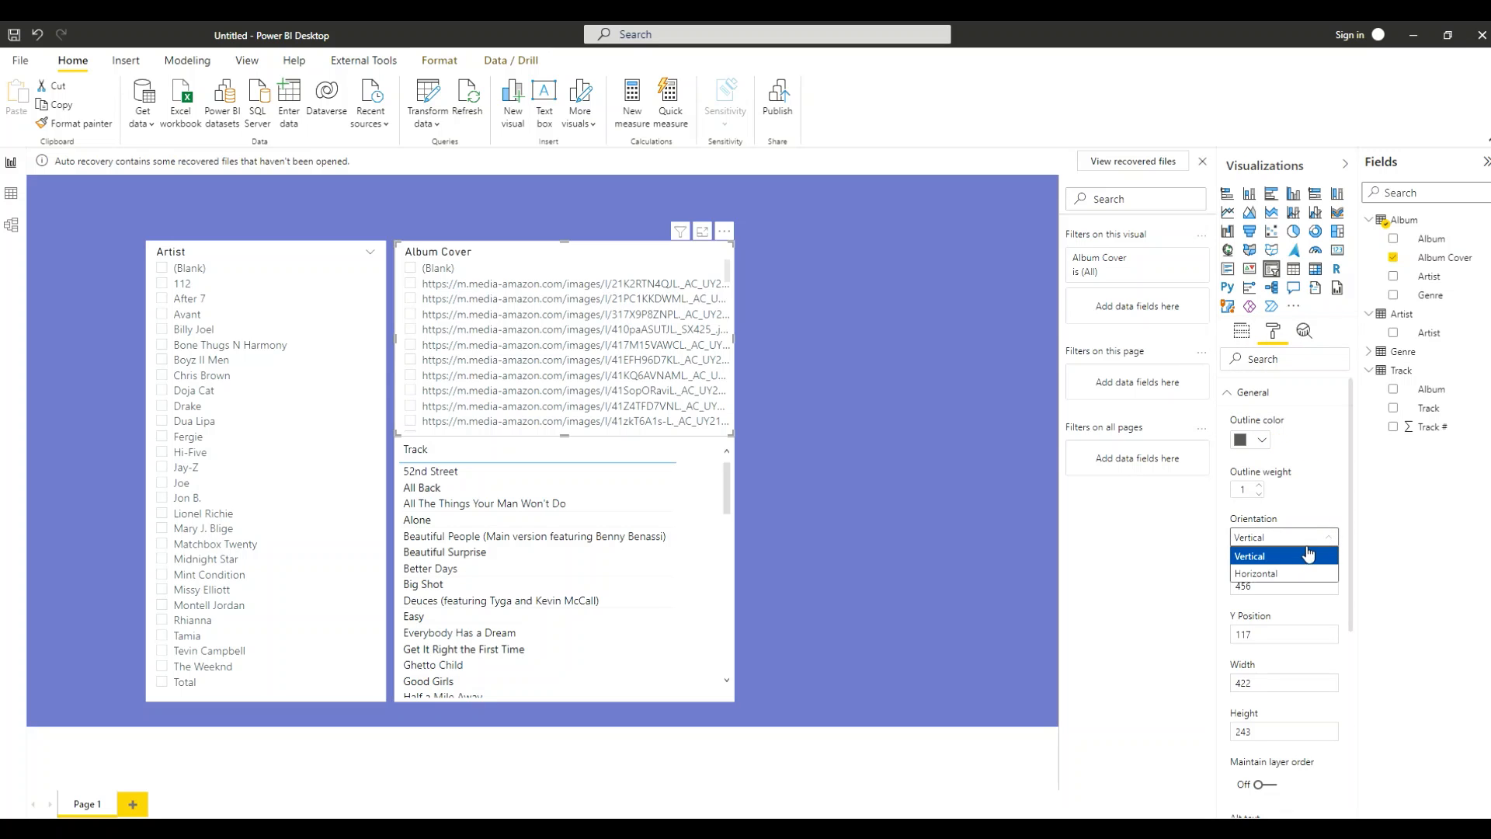
click(1277, 572)
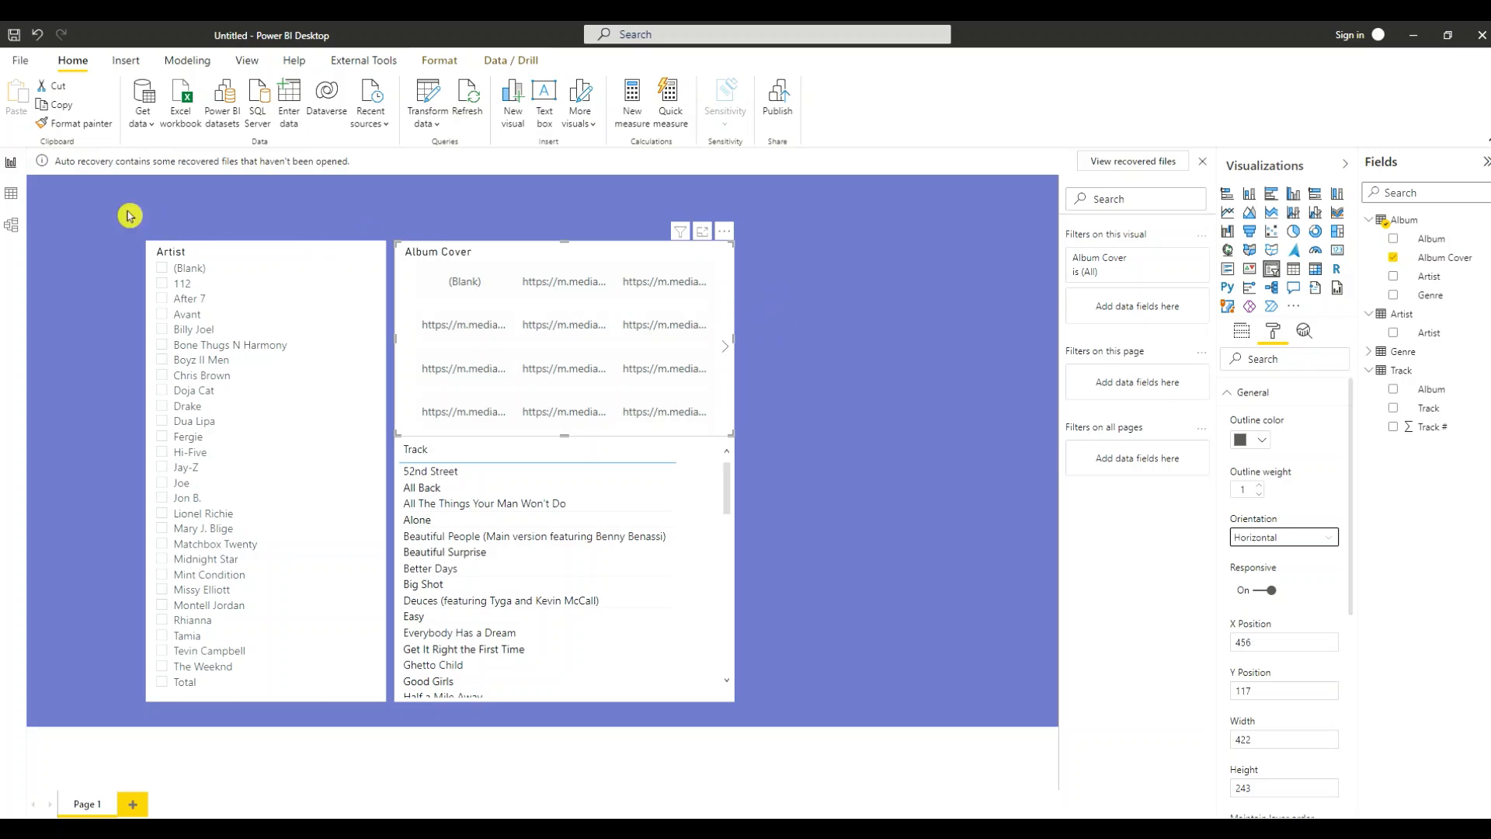
In the data view, set the Album table's Album Cover column to the Image URL data category, and return to the report
click(11, 195)
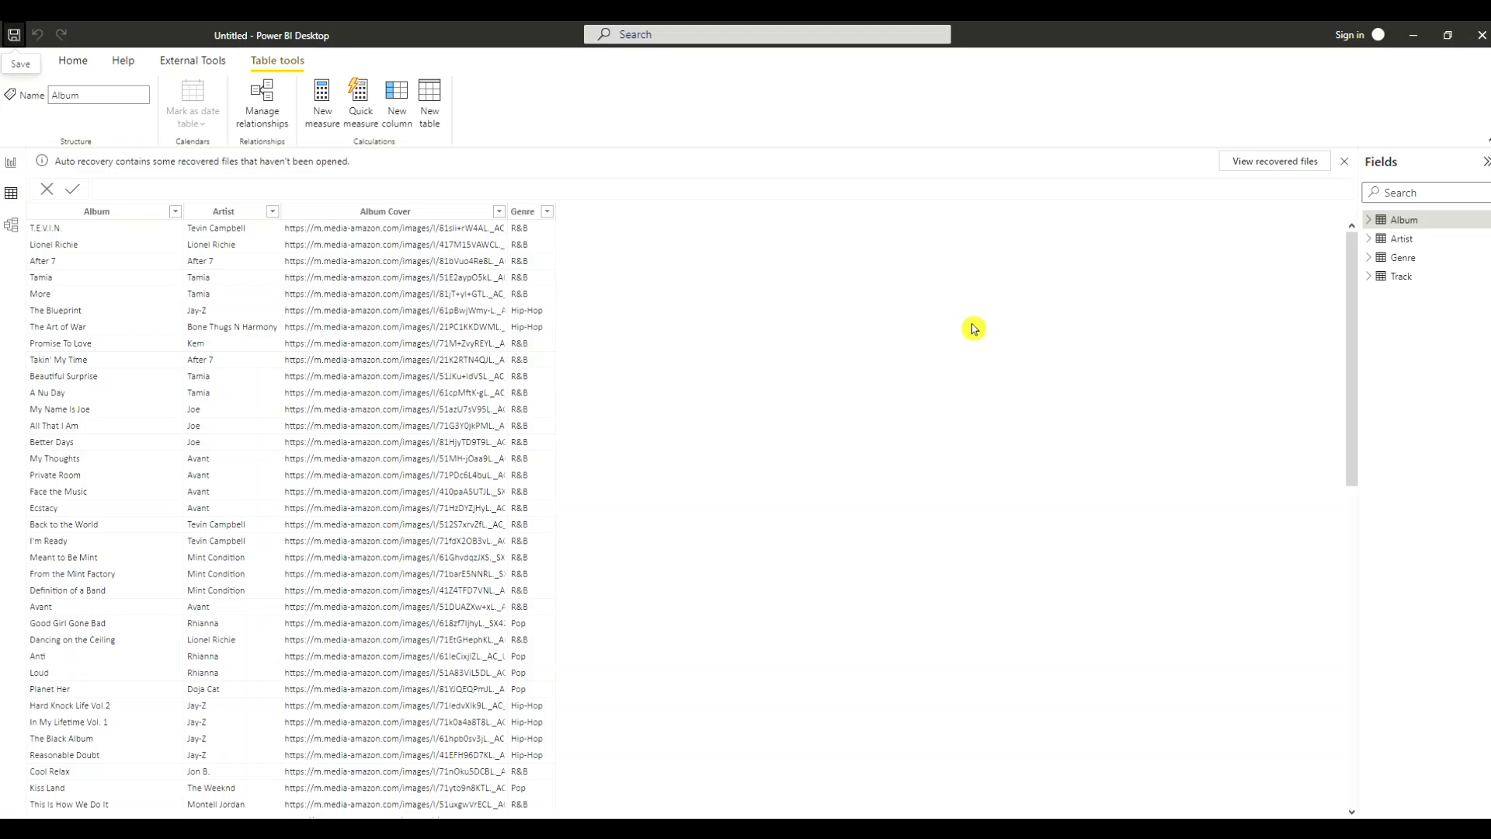
click(1402, 225)
click(345, 214)
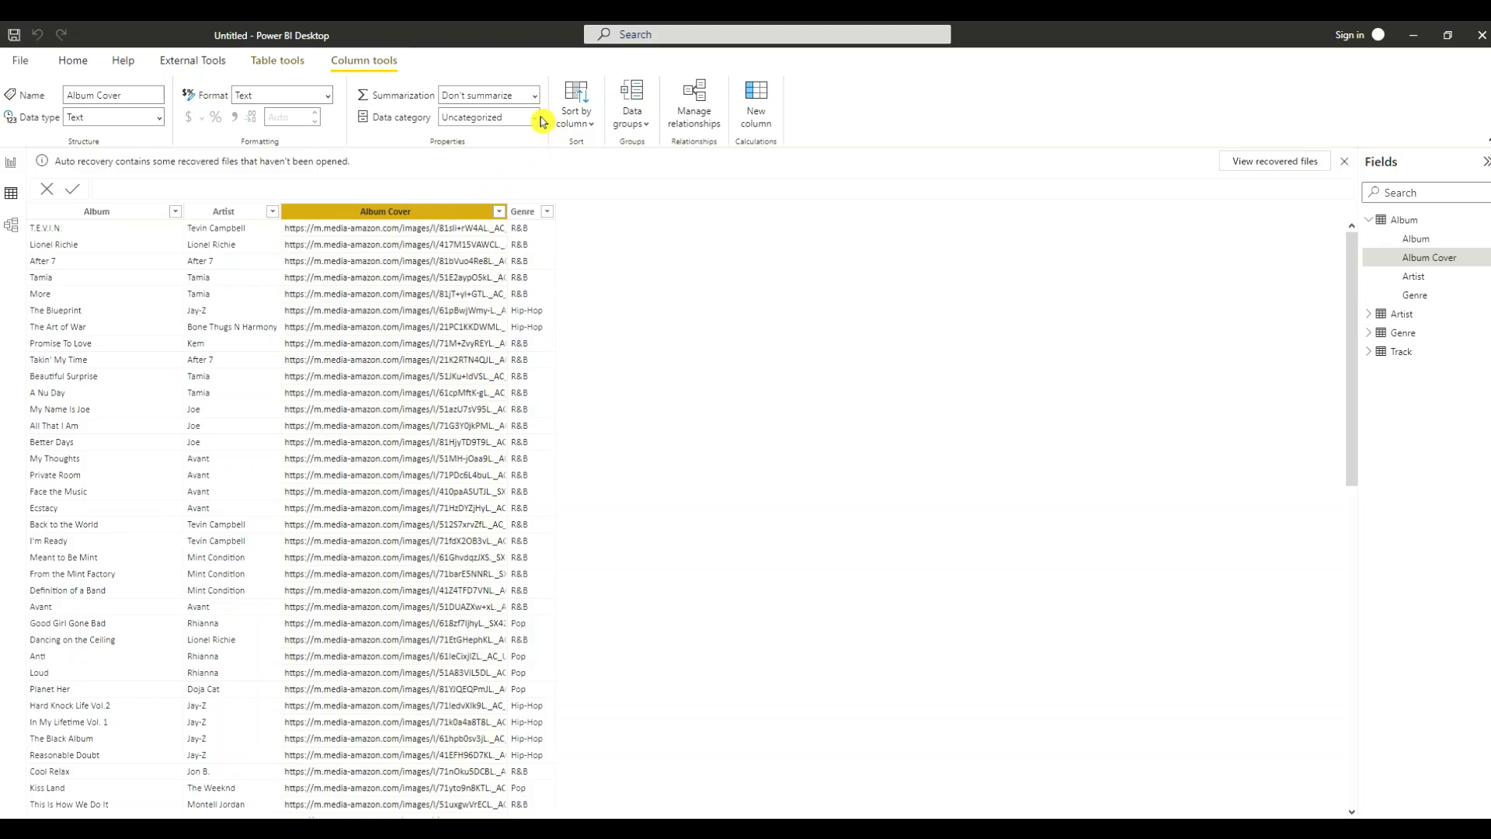
click(535, 118)
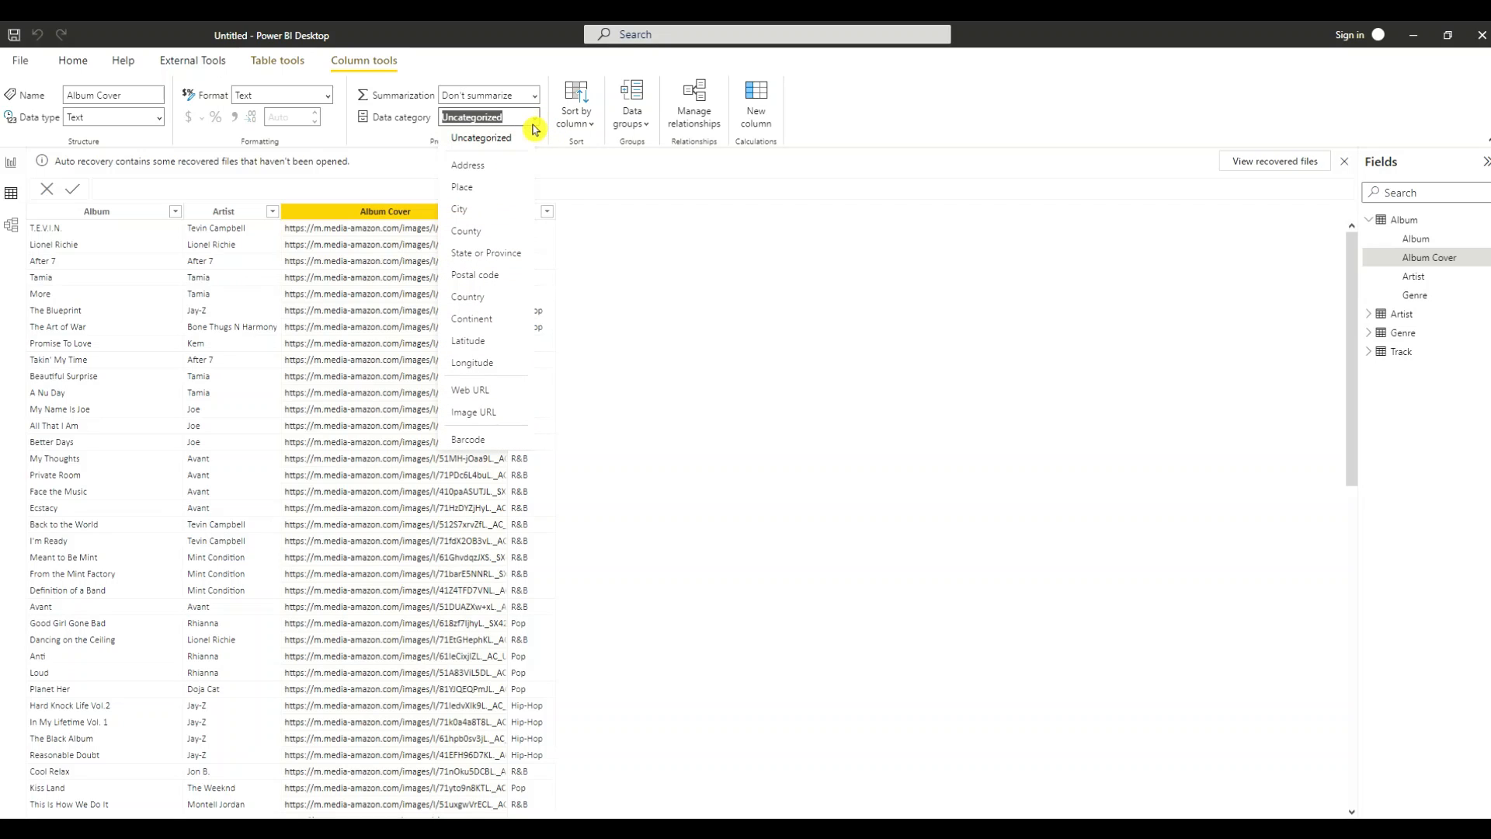
click(471, 413)
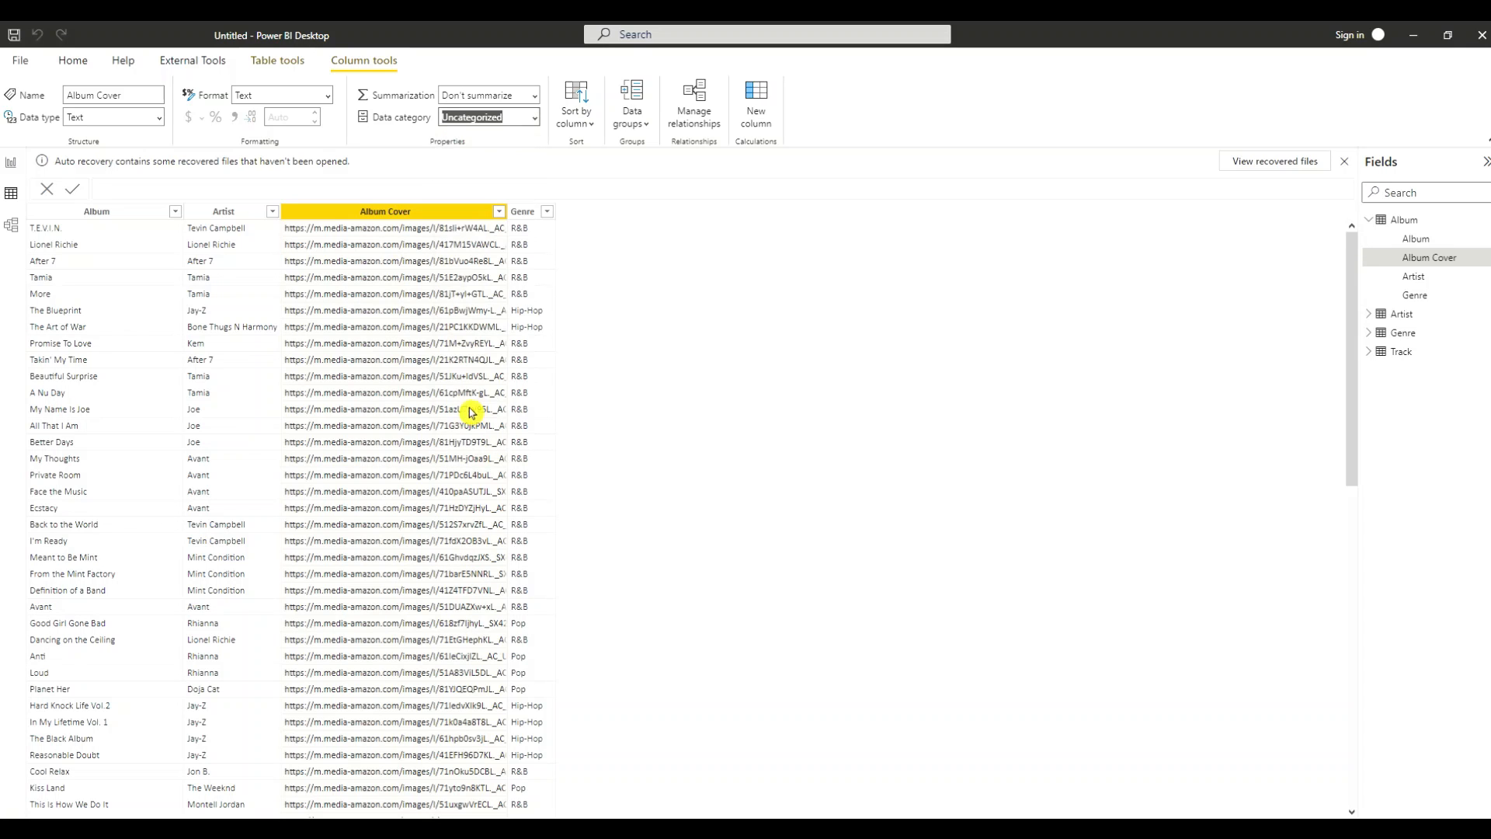
click(12, 164)
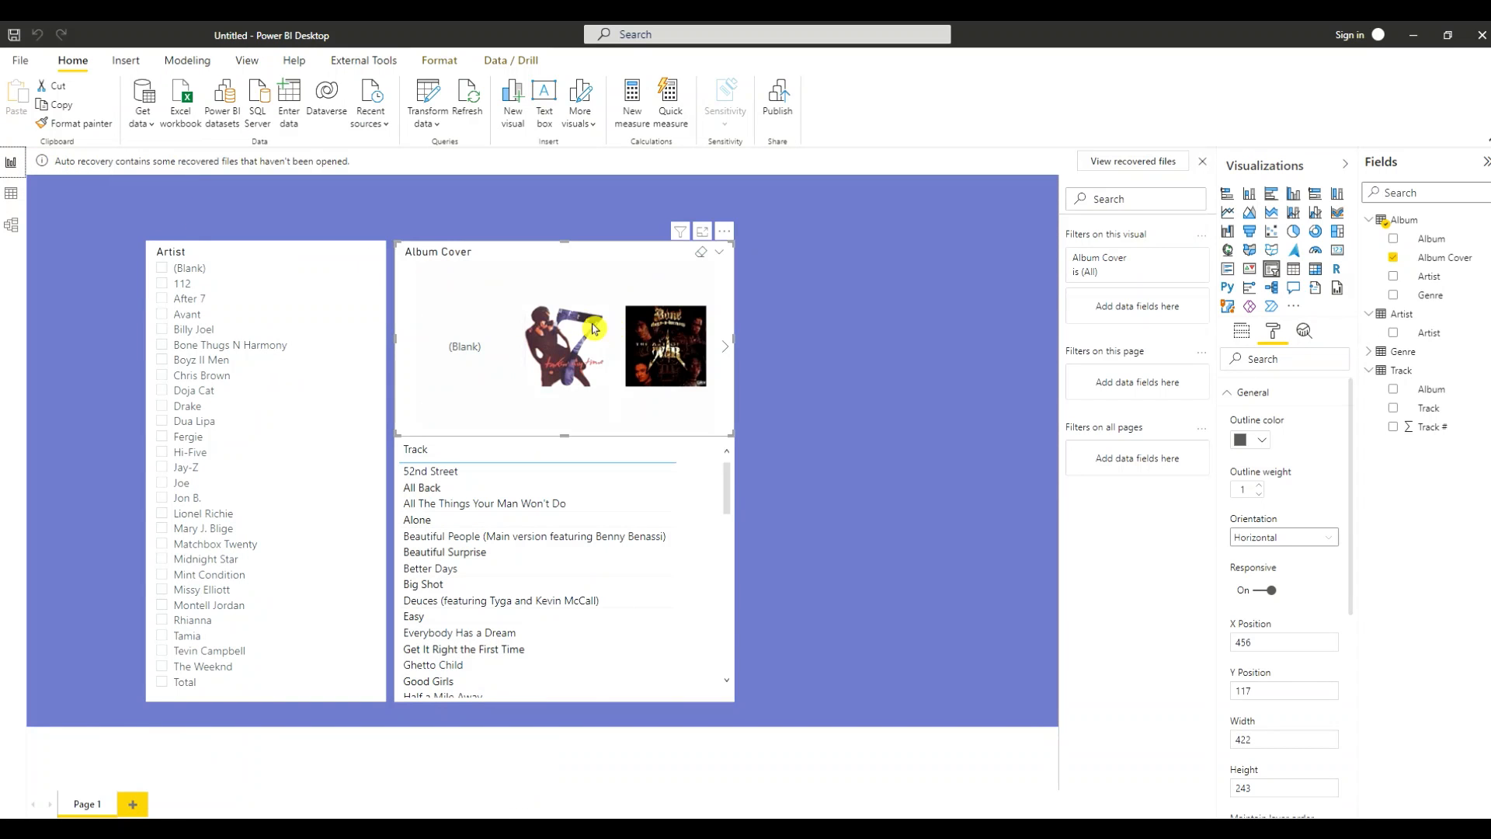
Add a page-level filter on the Album table's Album Cover field that includes every value except (Blank)
click(629, 341)
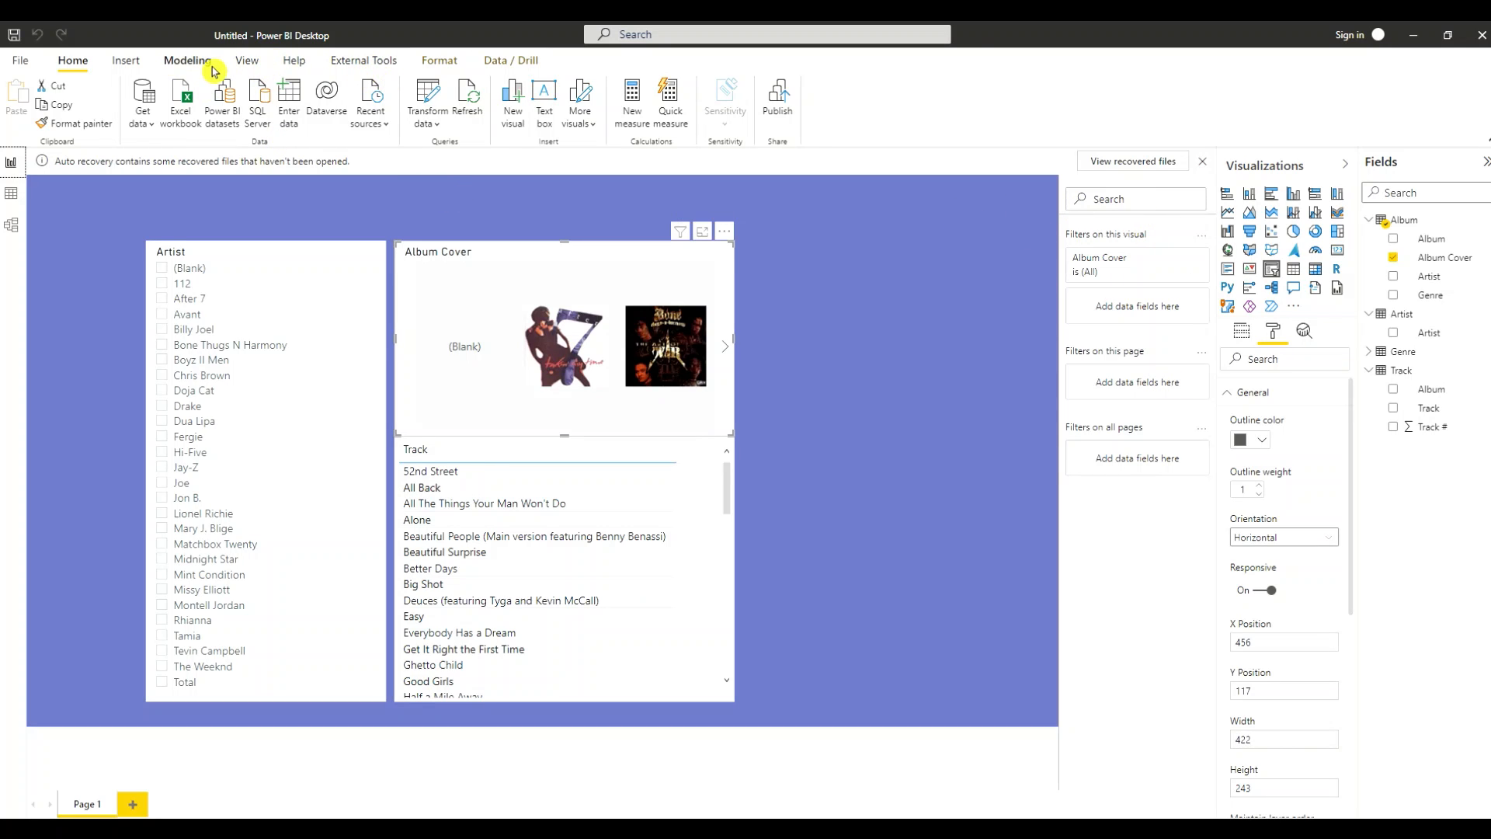
click(246, 61)
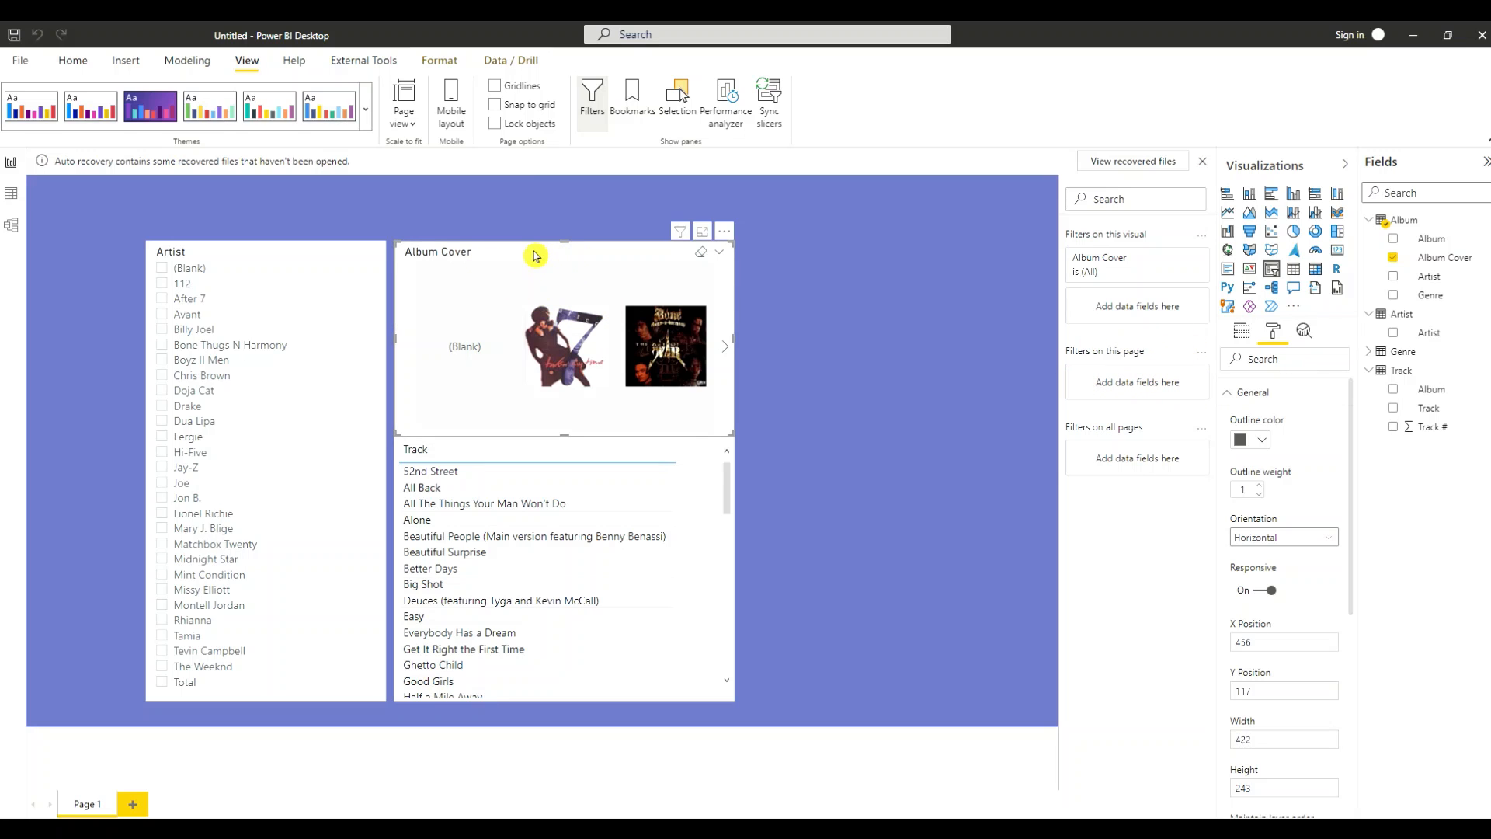
click(926, 341)
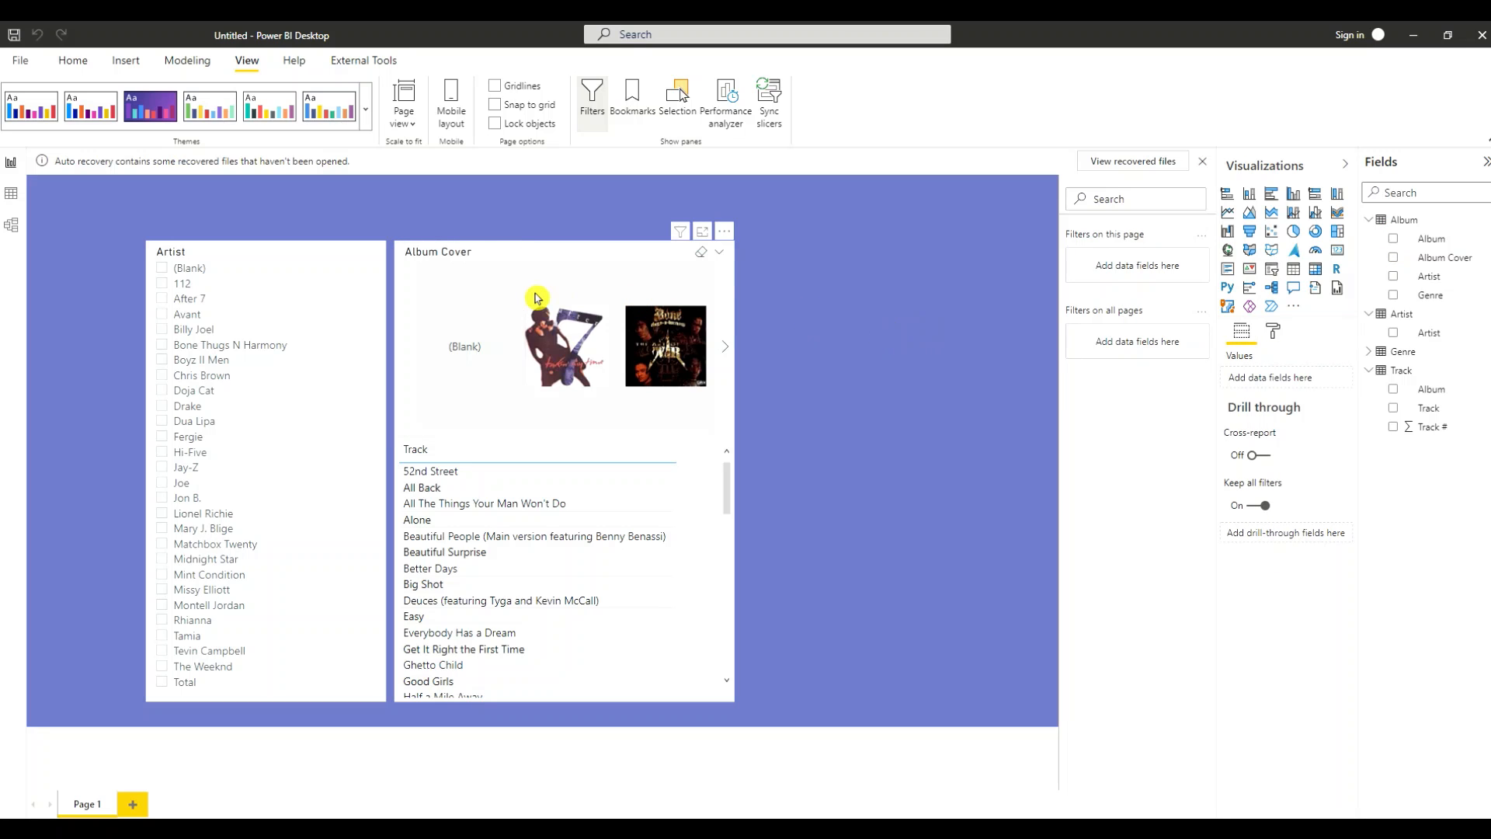
click(497, 250)
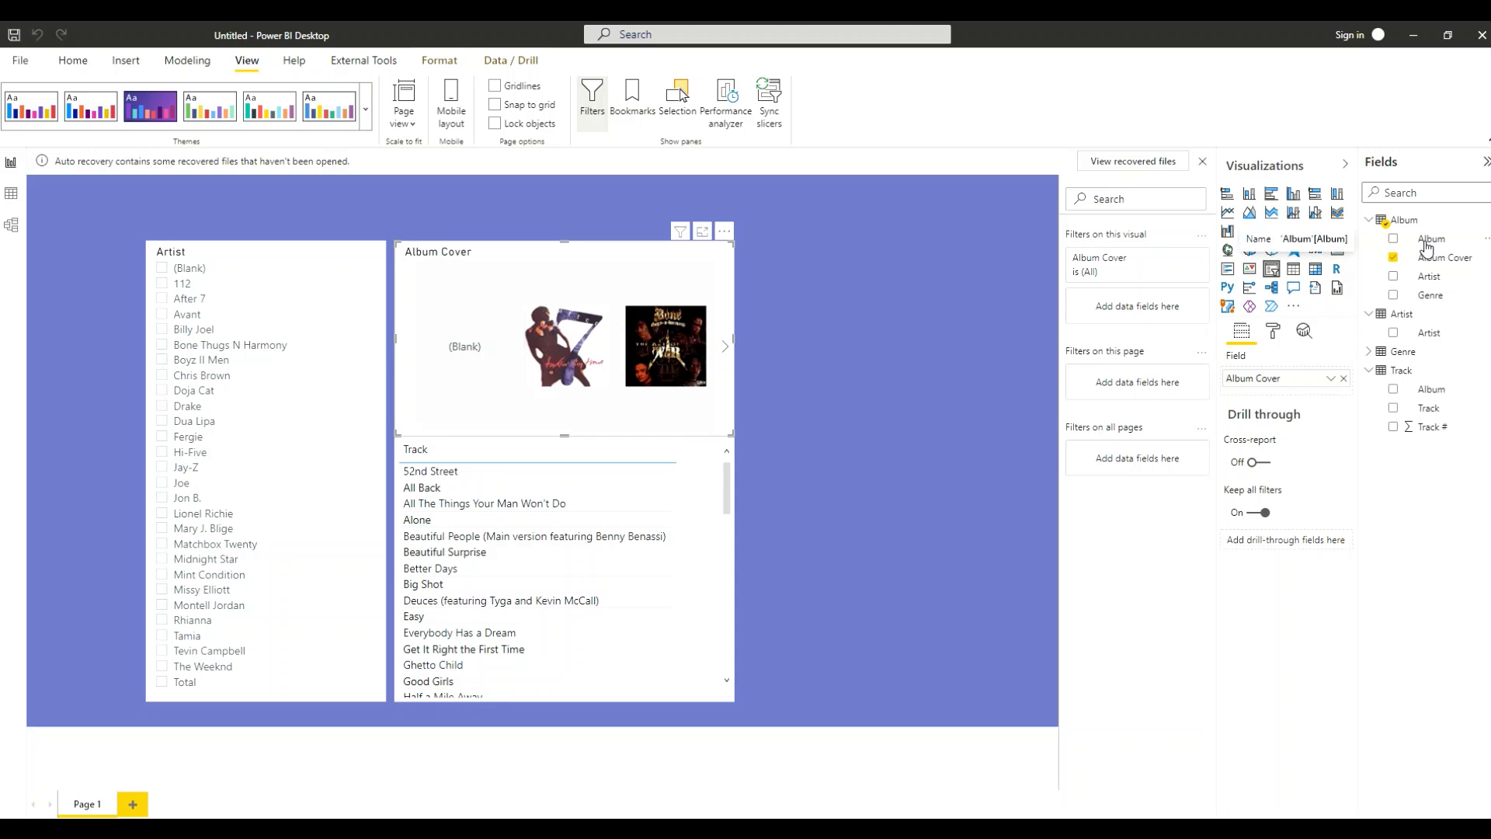
drag(1433, 264, 1128, 396)
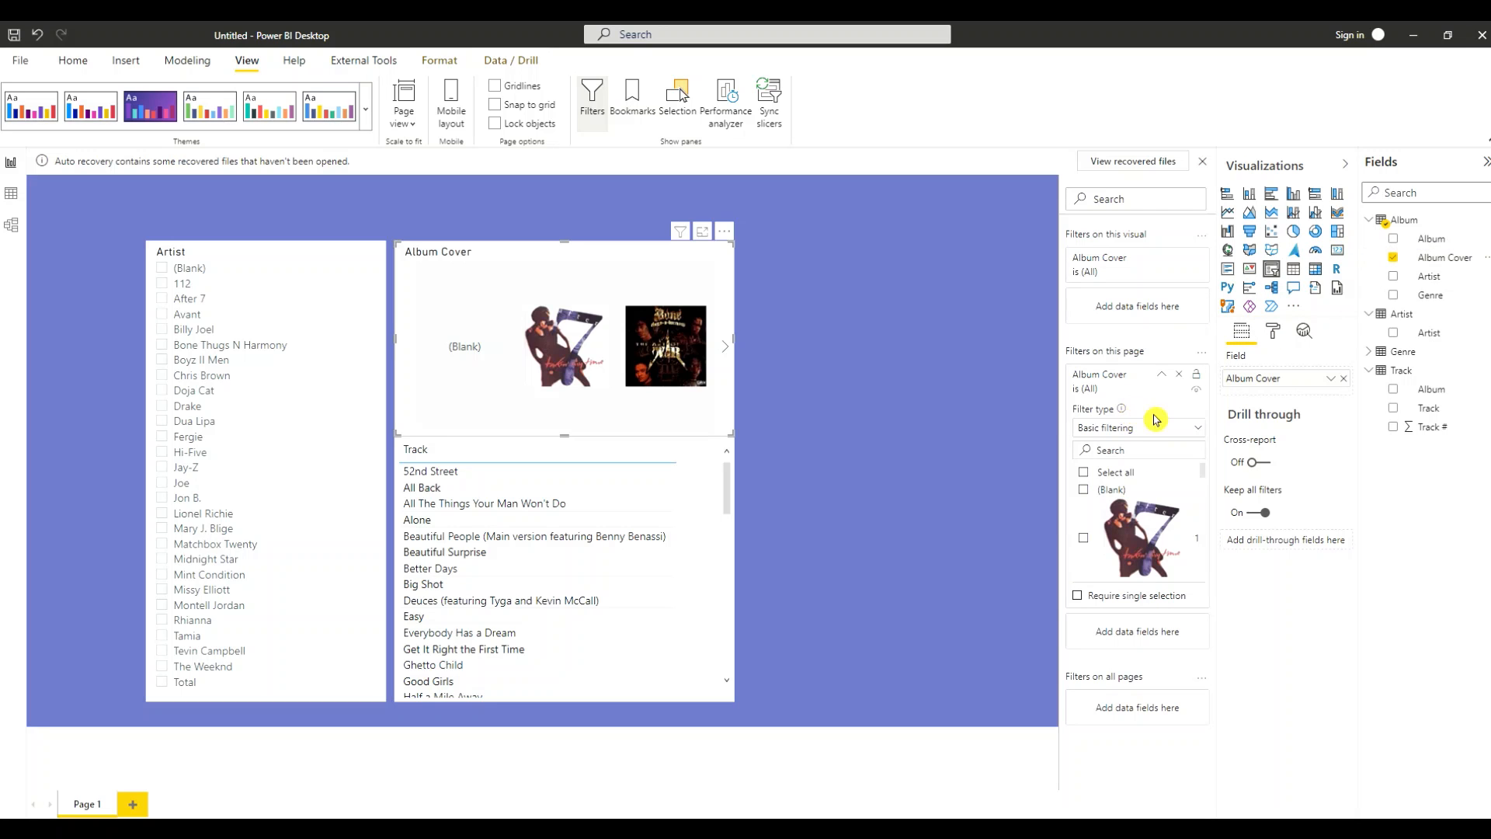
click(1083, 490)
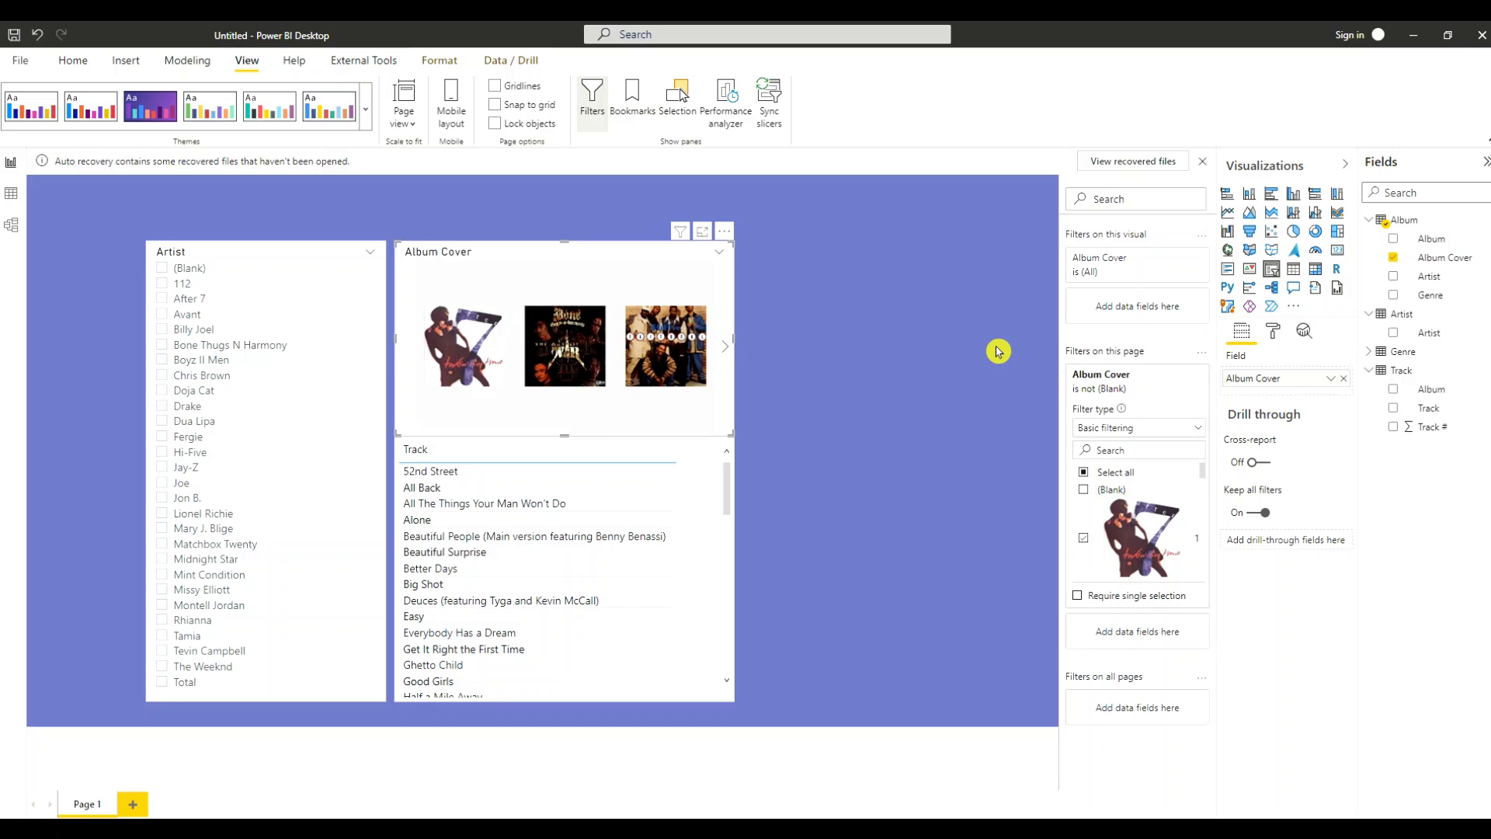
Dismiss the recovered-files notice, choosing to remove the files
click(1208, 166)
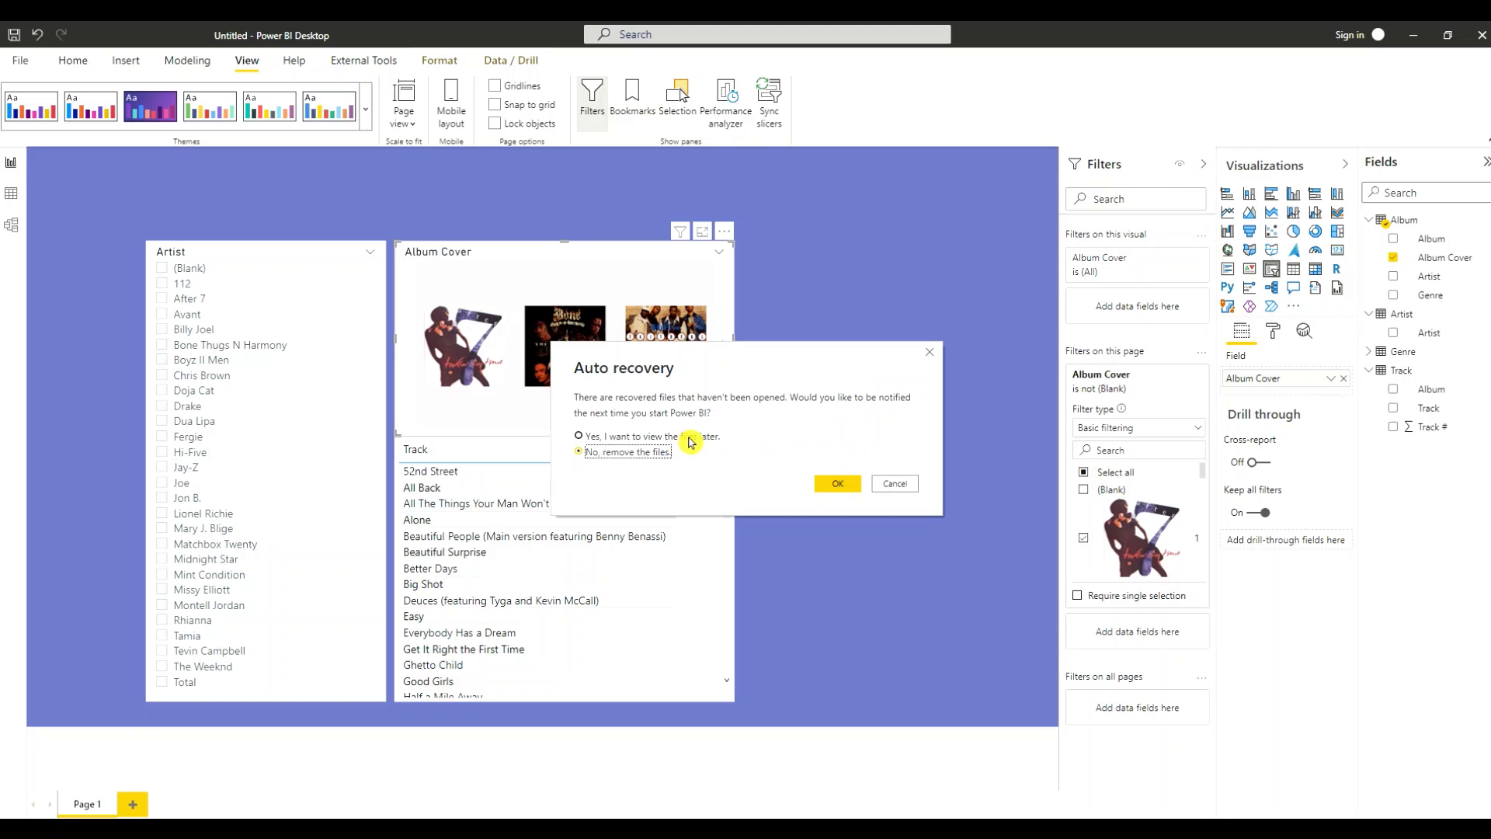
click(837, 483)
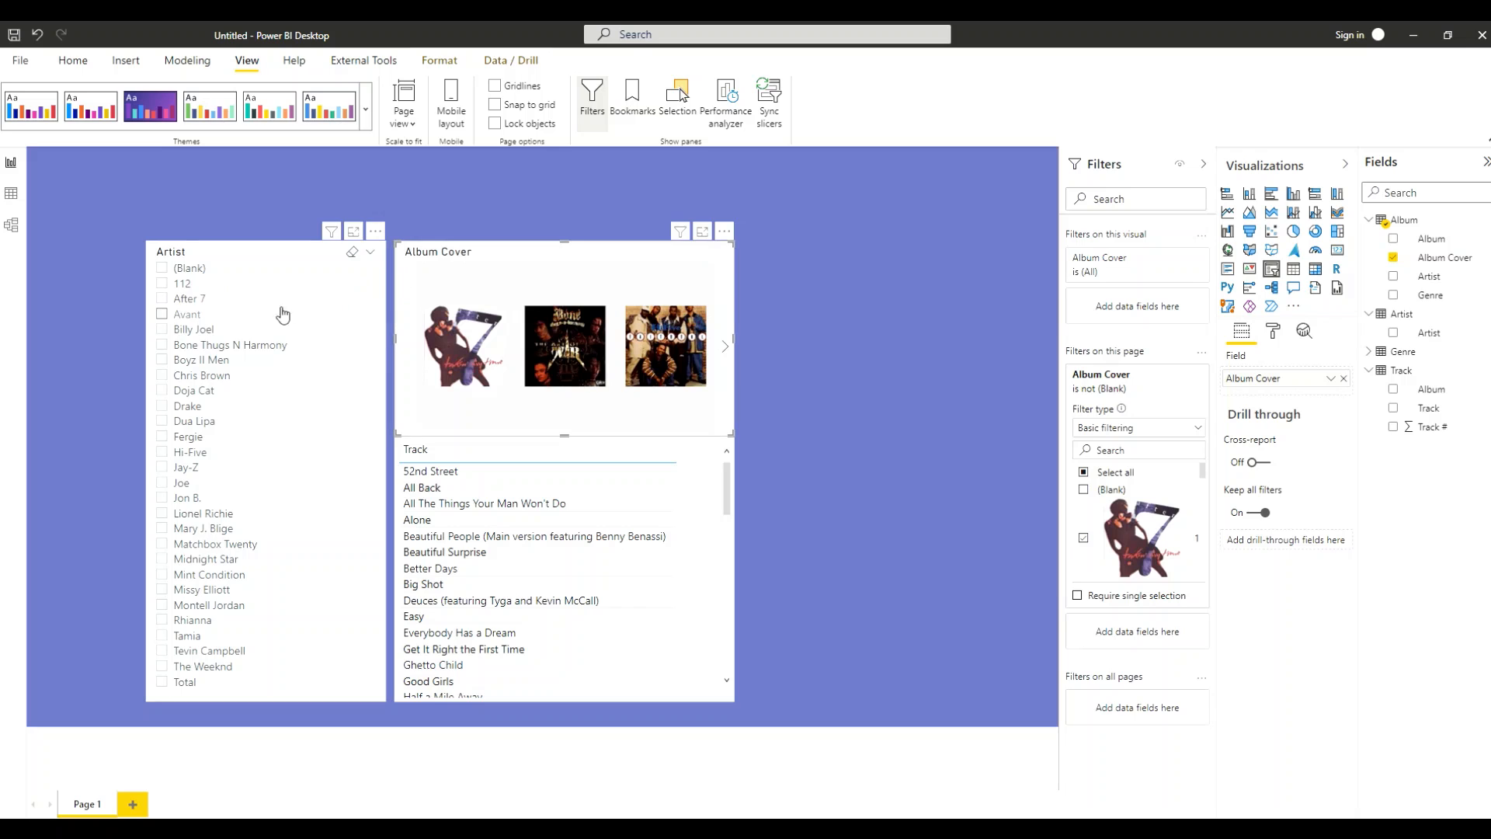
Test the Artist slicer by selecting different artists in turn, including Jay-Z, Mint Condition and Chris Brown
click(162, 360)
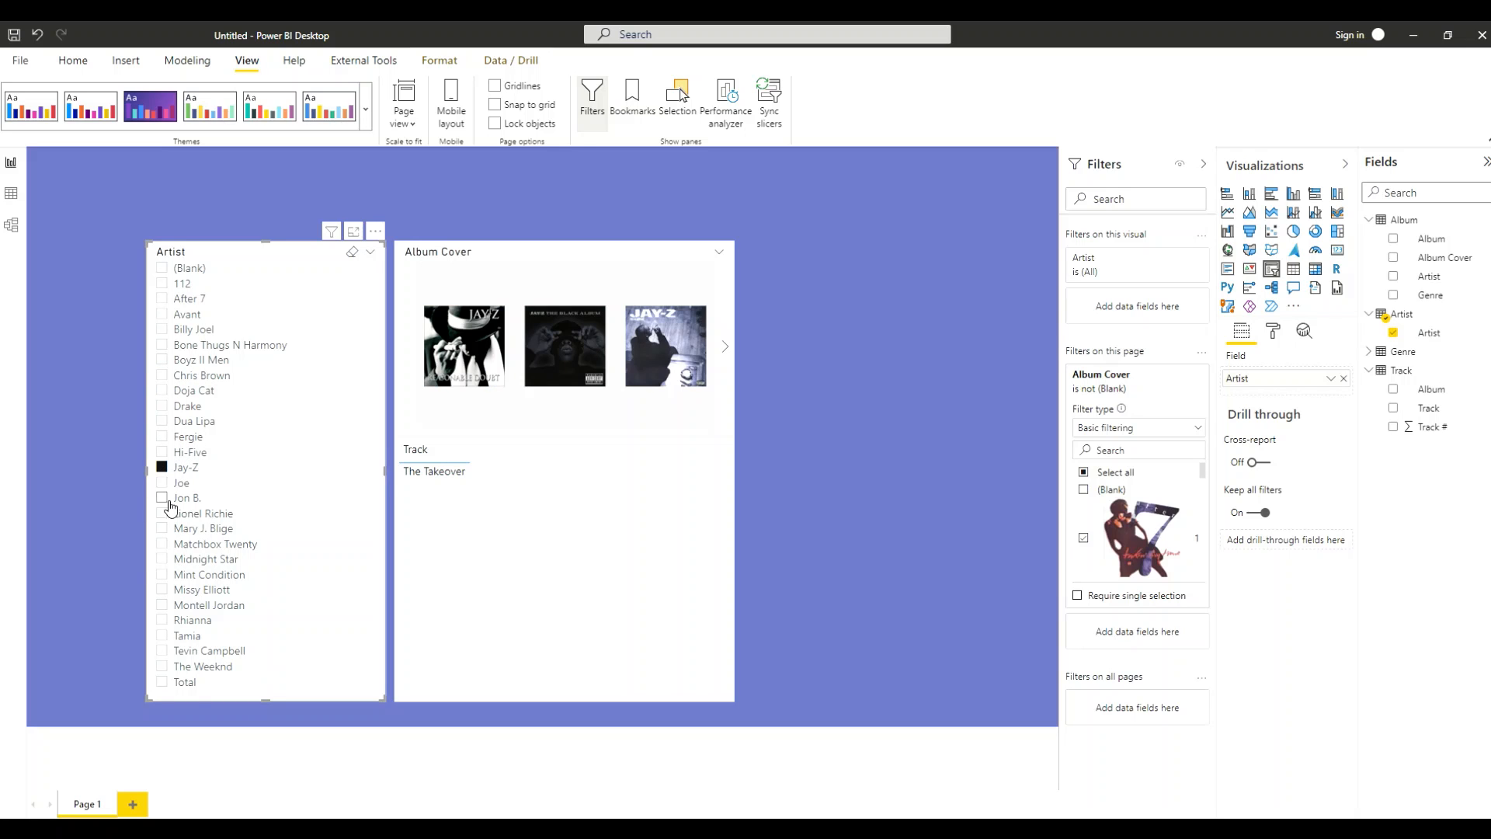
click(162, 575)
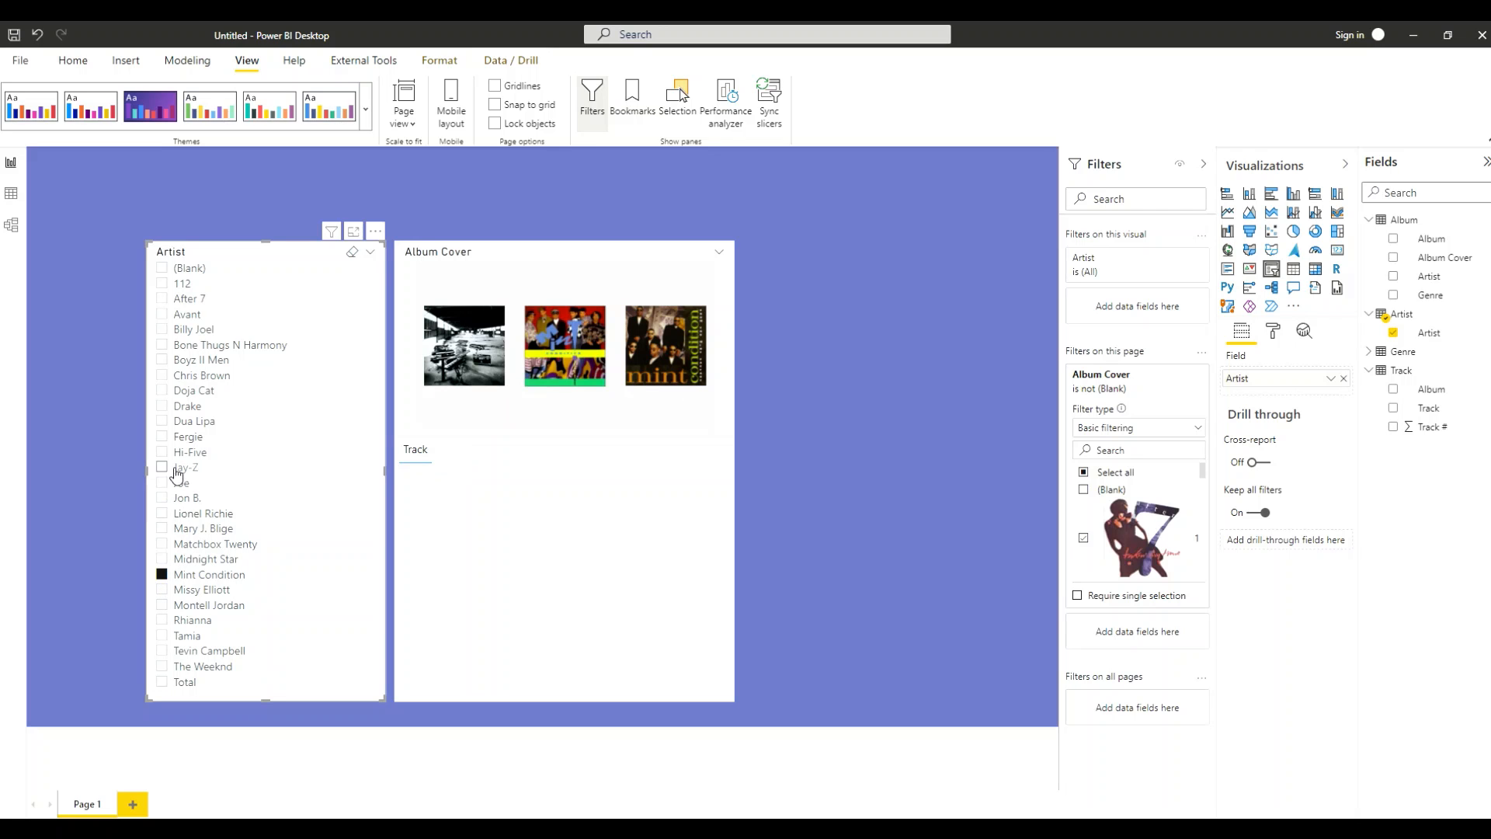
click(162, 376)
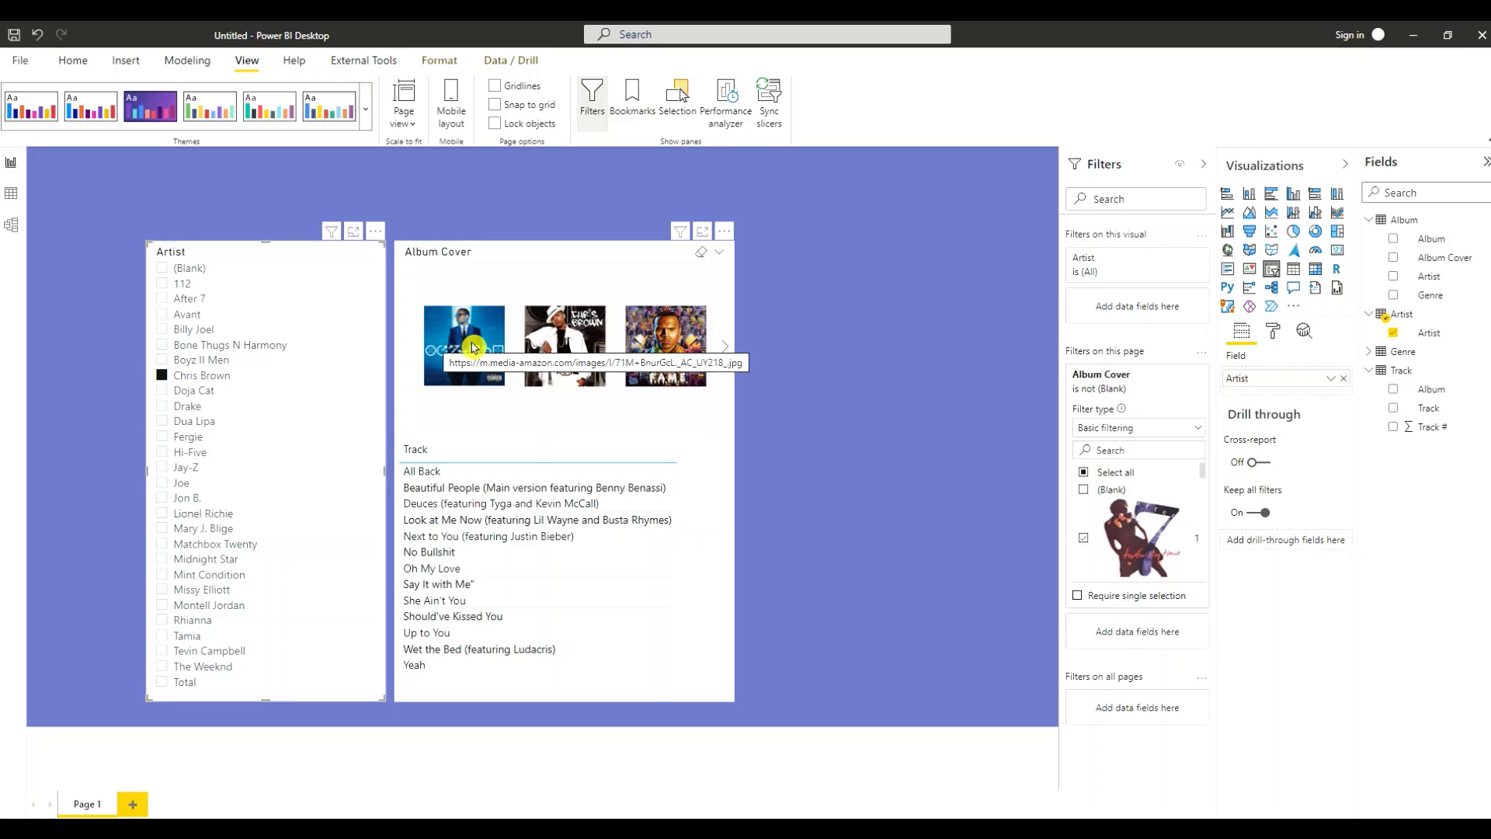
Test the Album Cover slicer with Chris Brown's first and third covers, and clear the album and artist selections
click(494, 324)
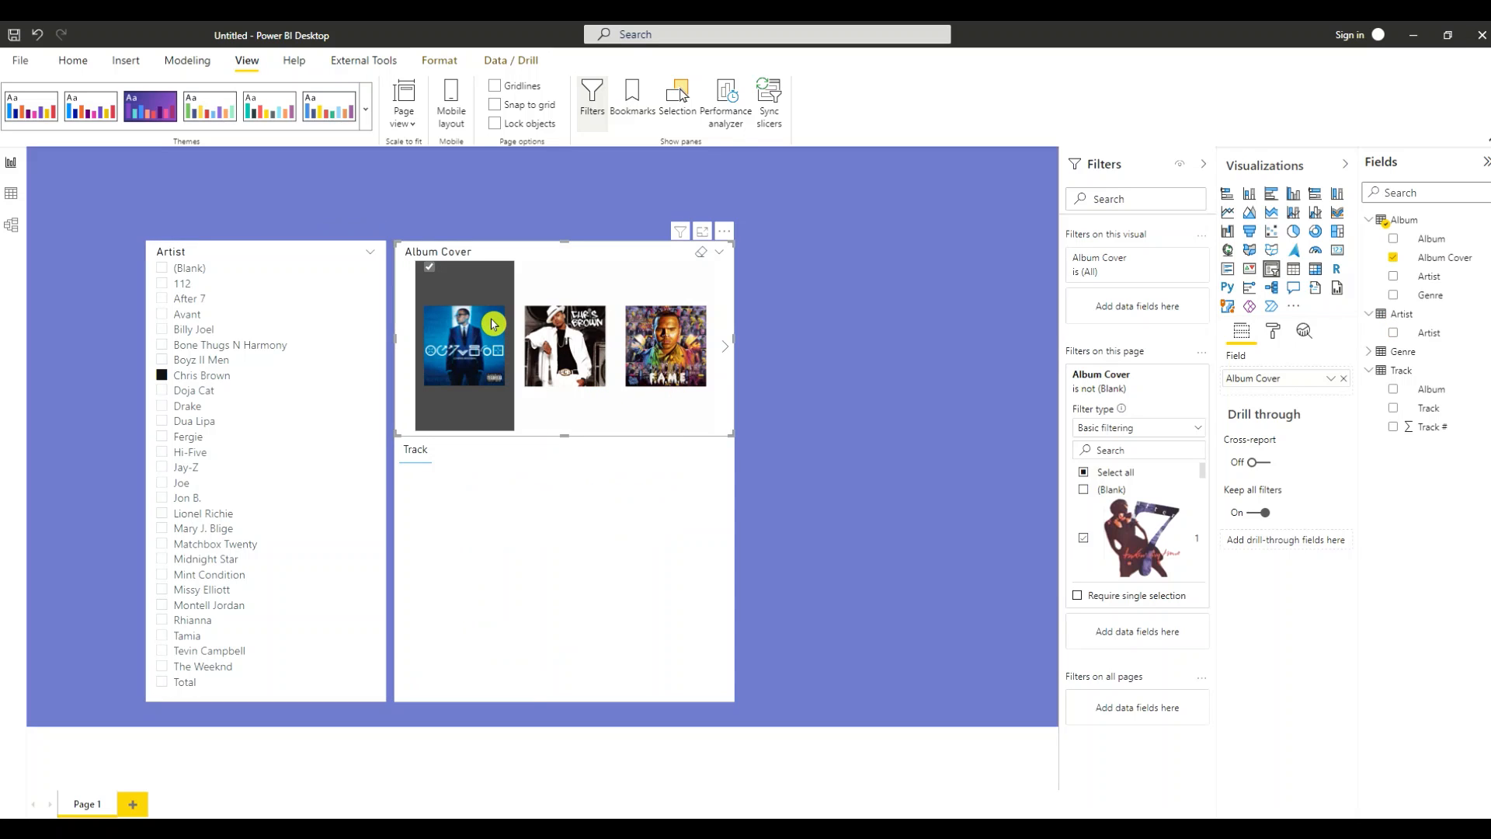
click(429, 271)
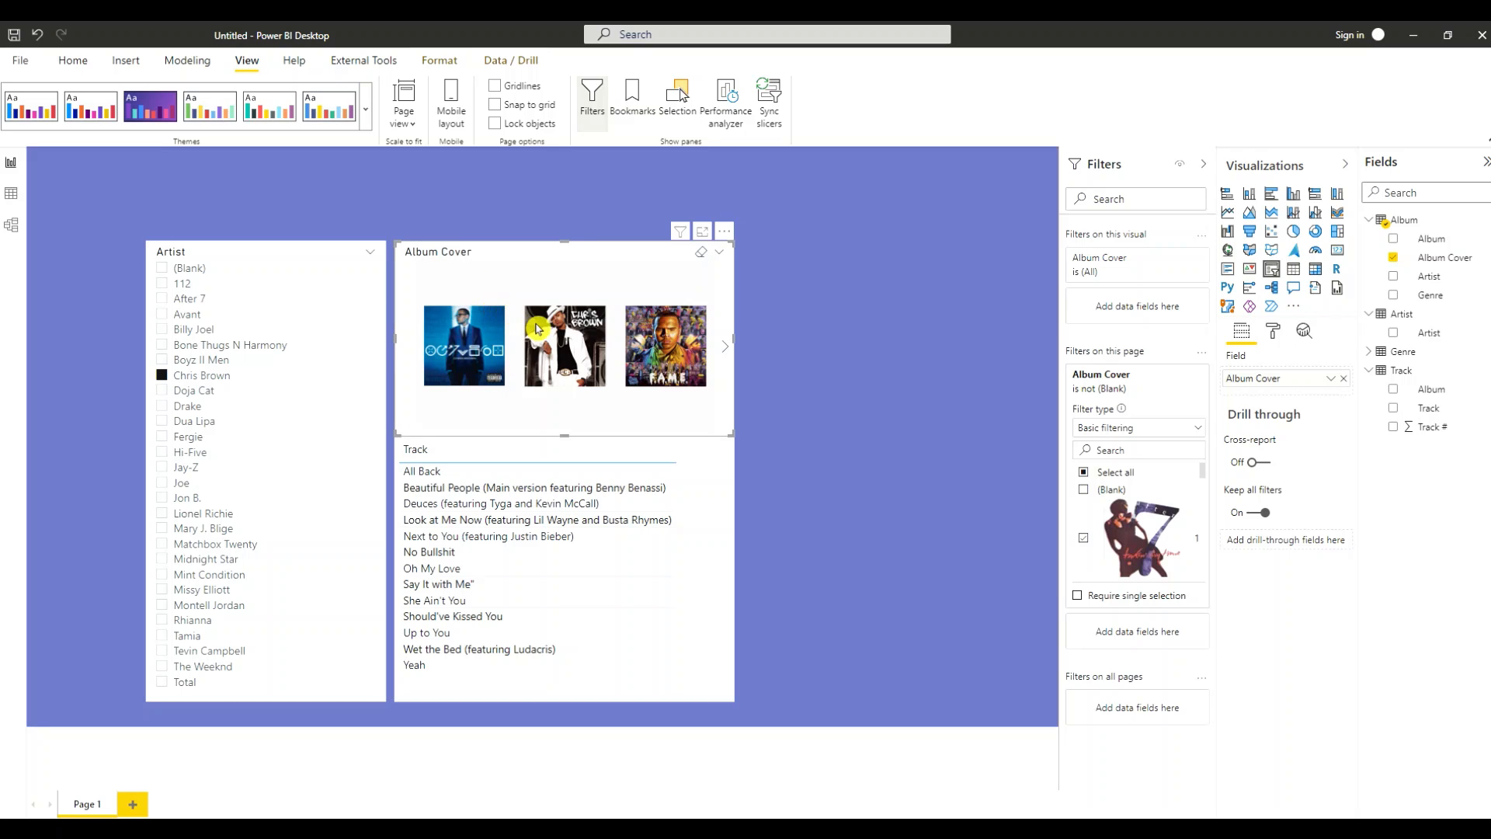
click(642, 320)
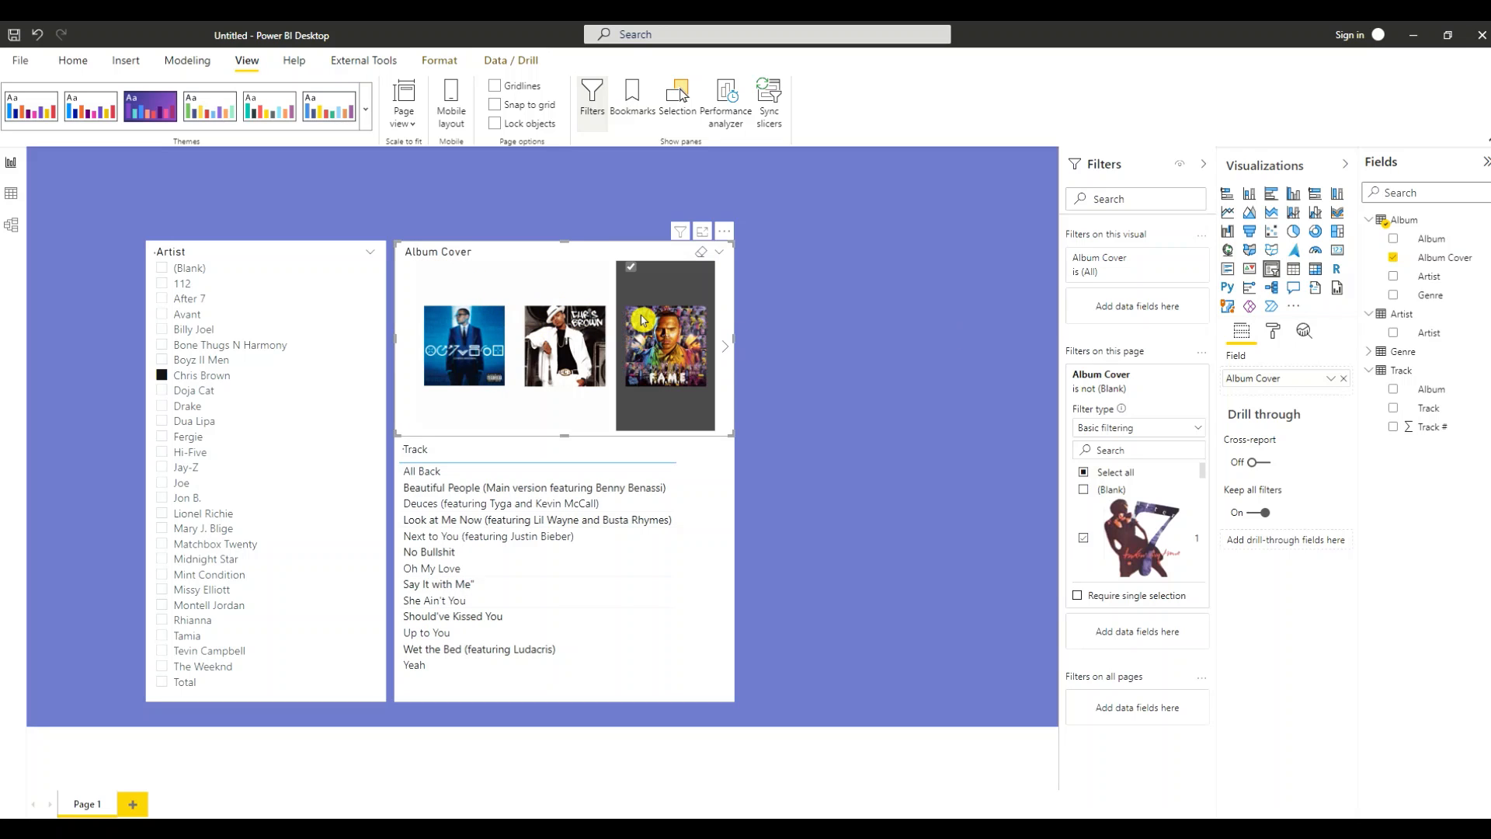
click(630, 270)
click(161, 375)
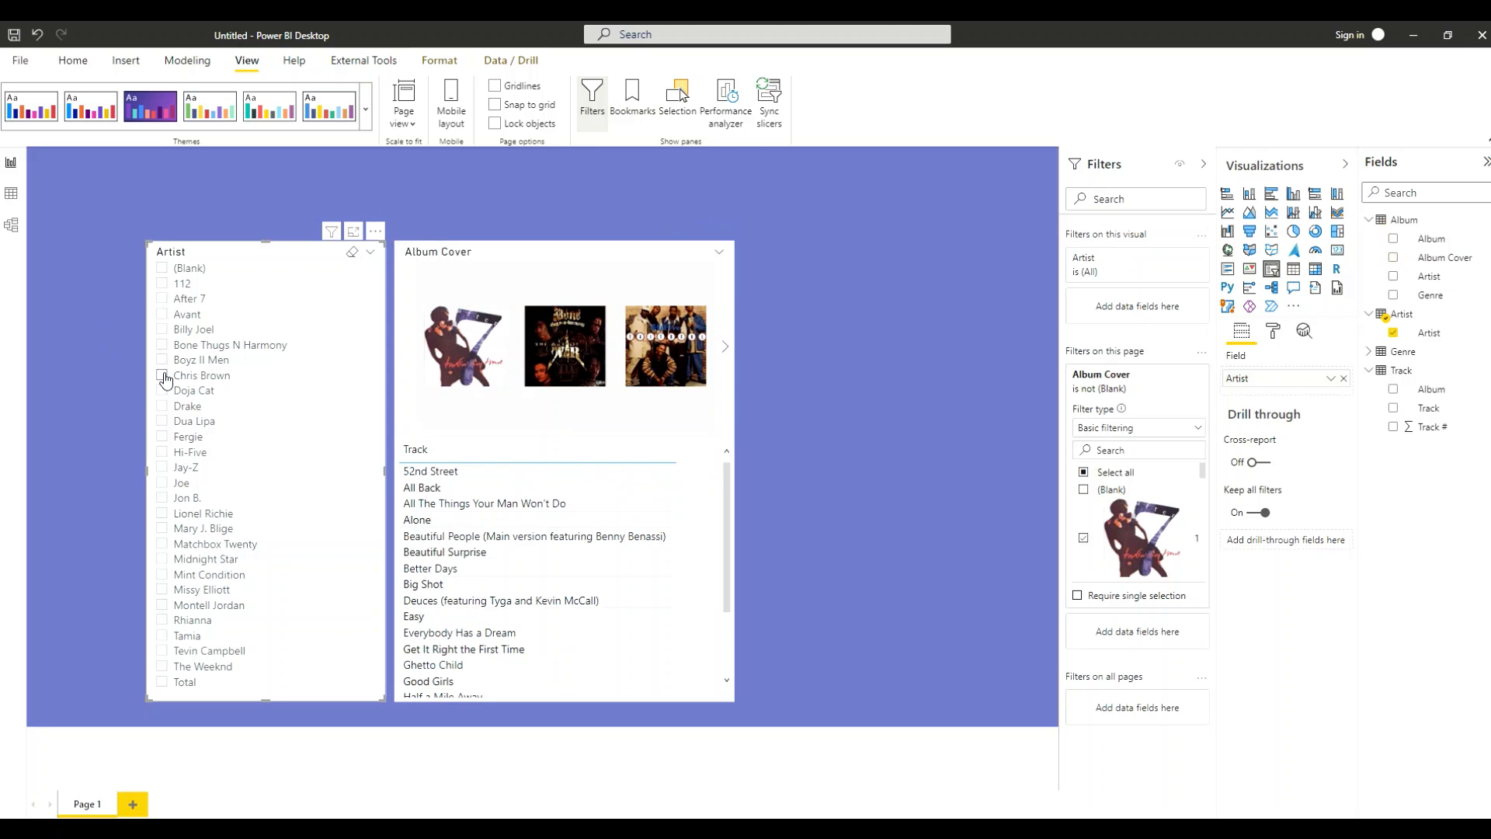
Add a treemap beside the Album Cover slicer, grouped by the Genre field from the Genre table
click(824, 414)
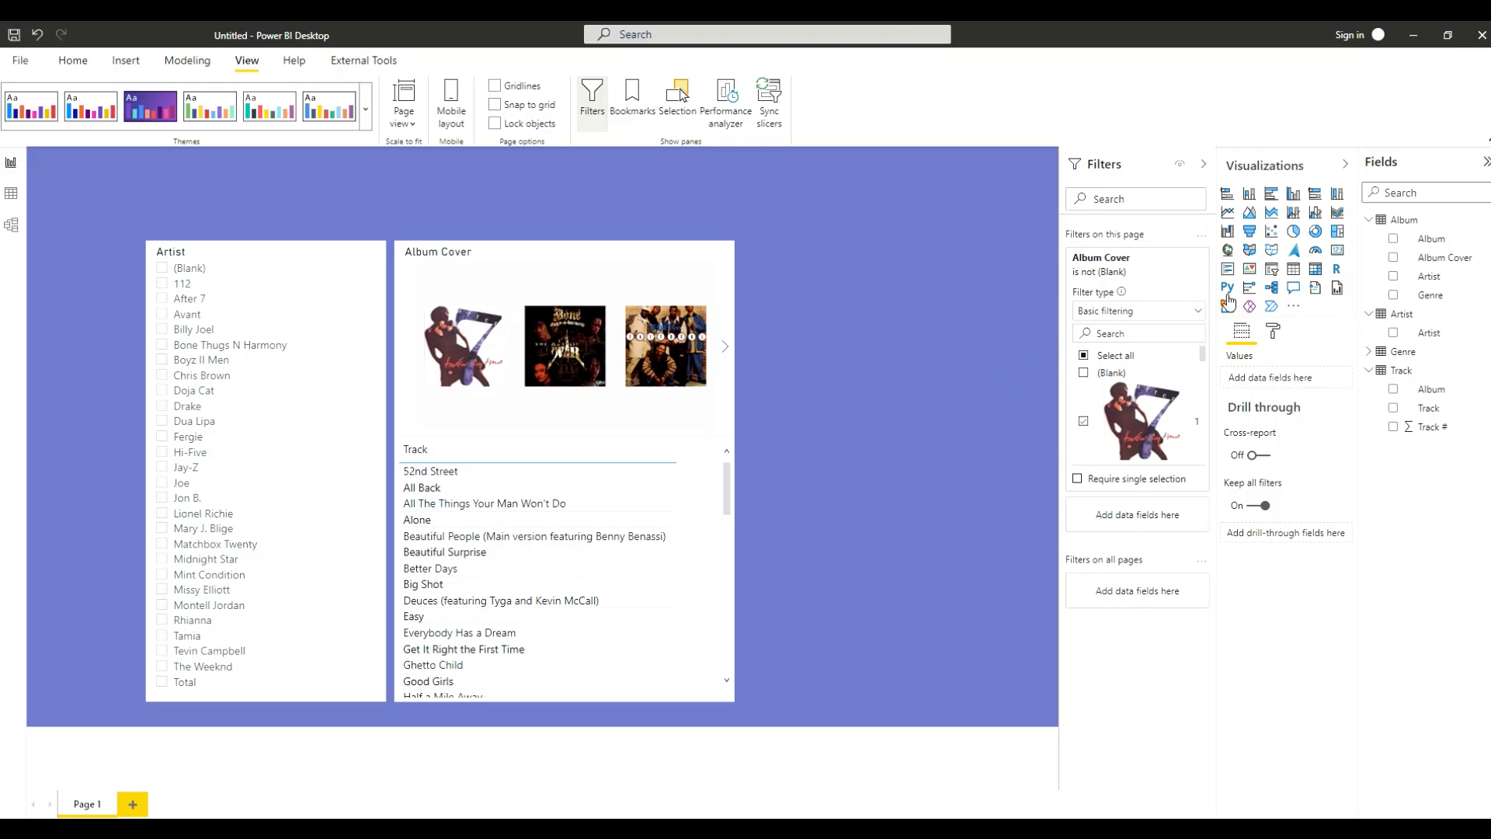
click(1337, 231)
drag(837, 261, 837, 321)
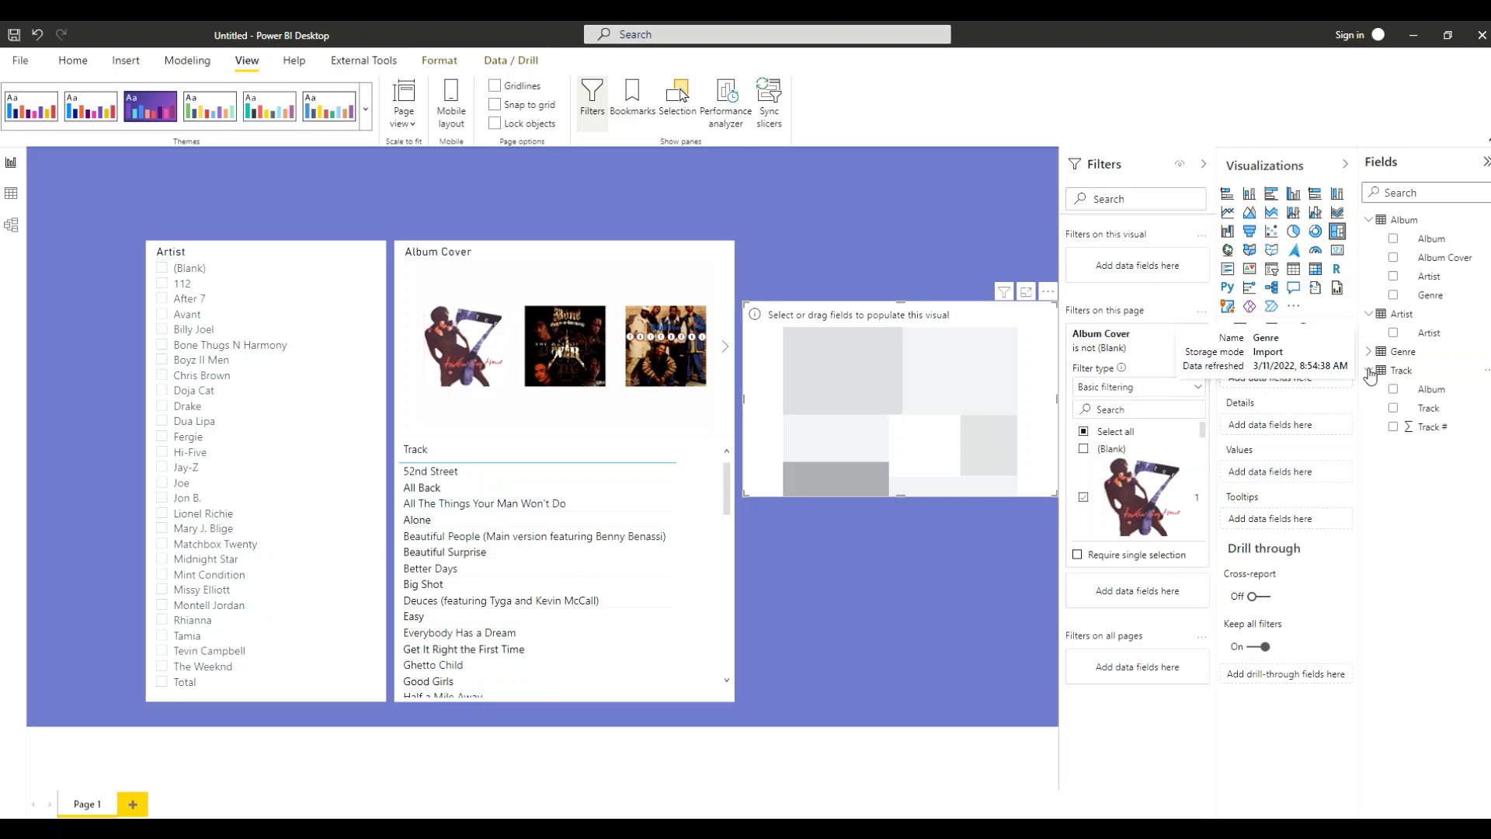
click(1369, 371)
click(1369, 352)
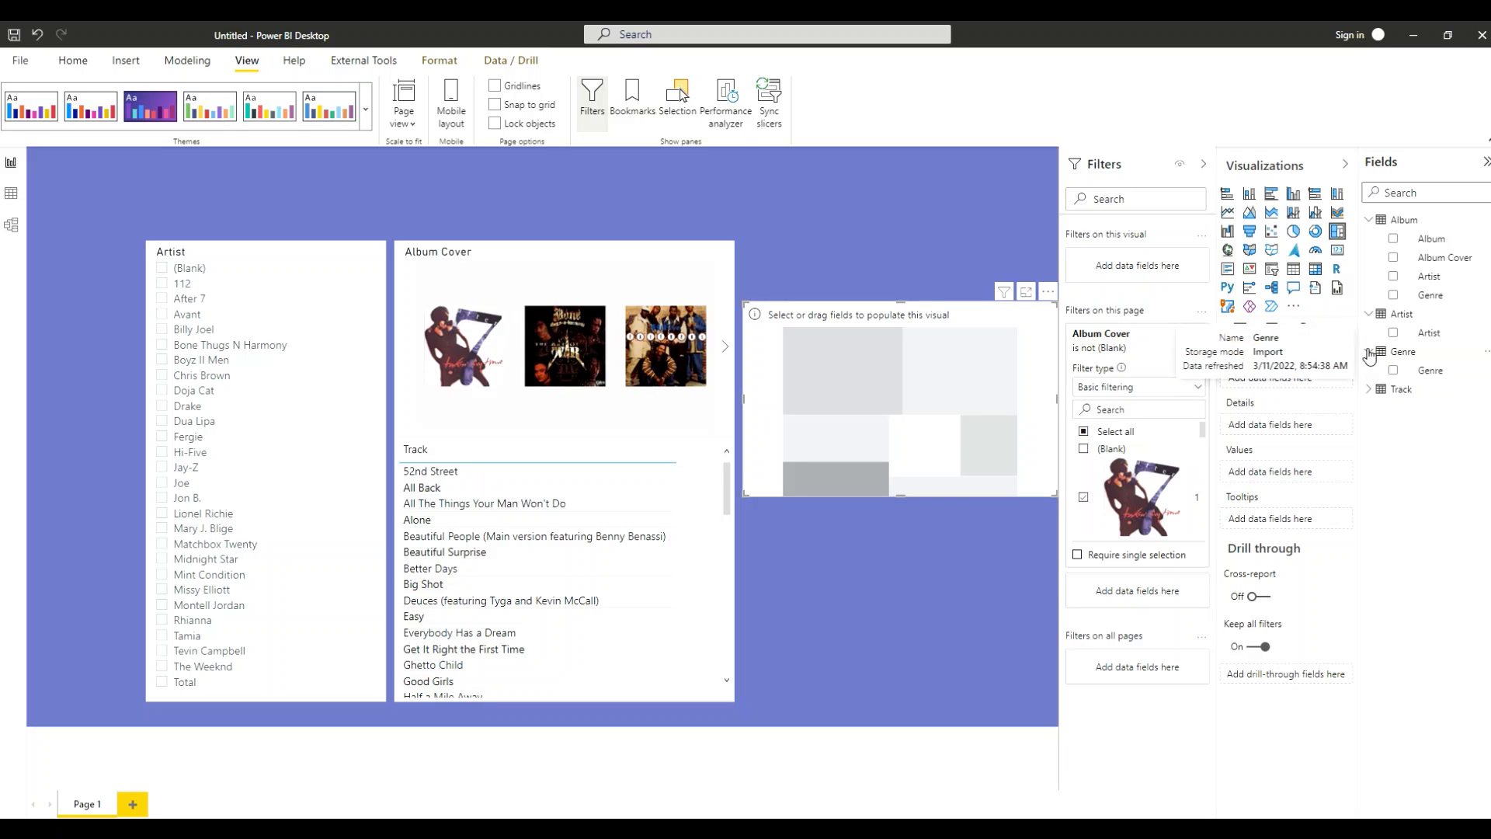
drag(1421, 372, 1280, 379)
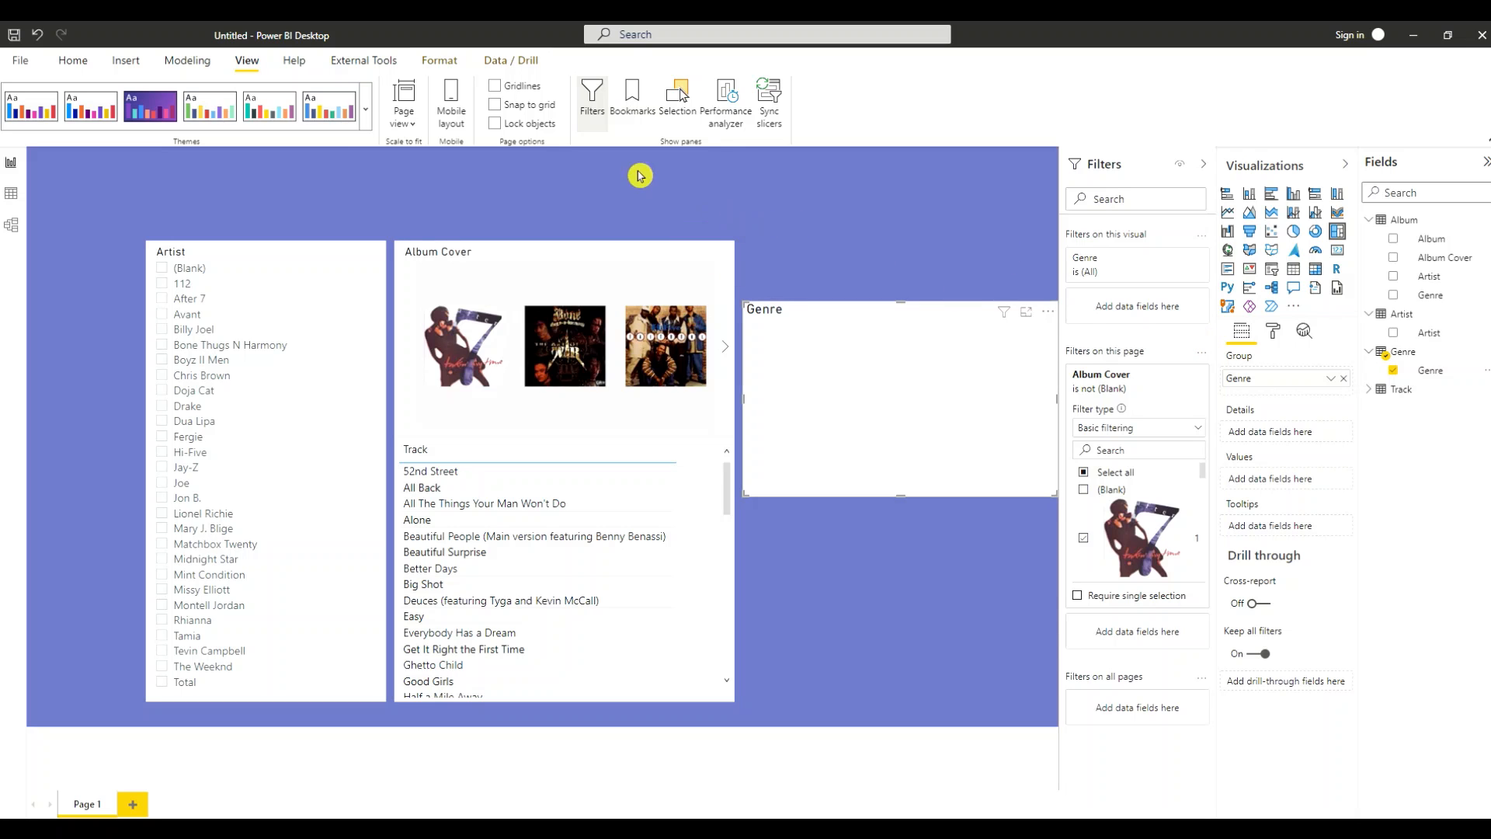
Create and load a manually entered table named DAX Measures with a single empty column also named DAX Measures
click(81, 67)
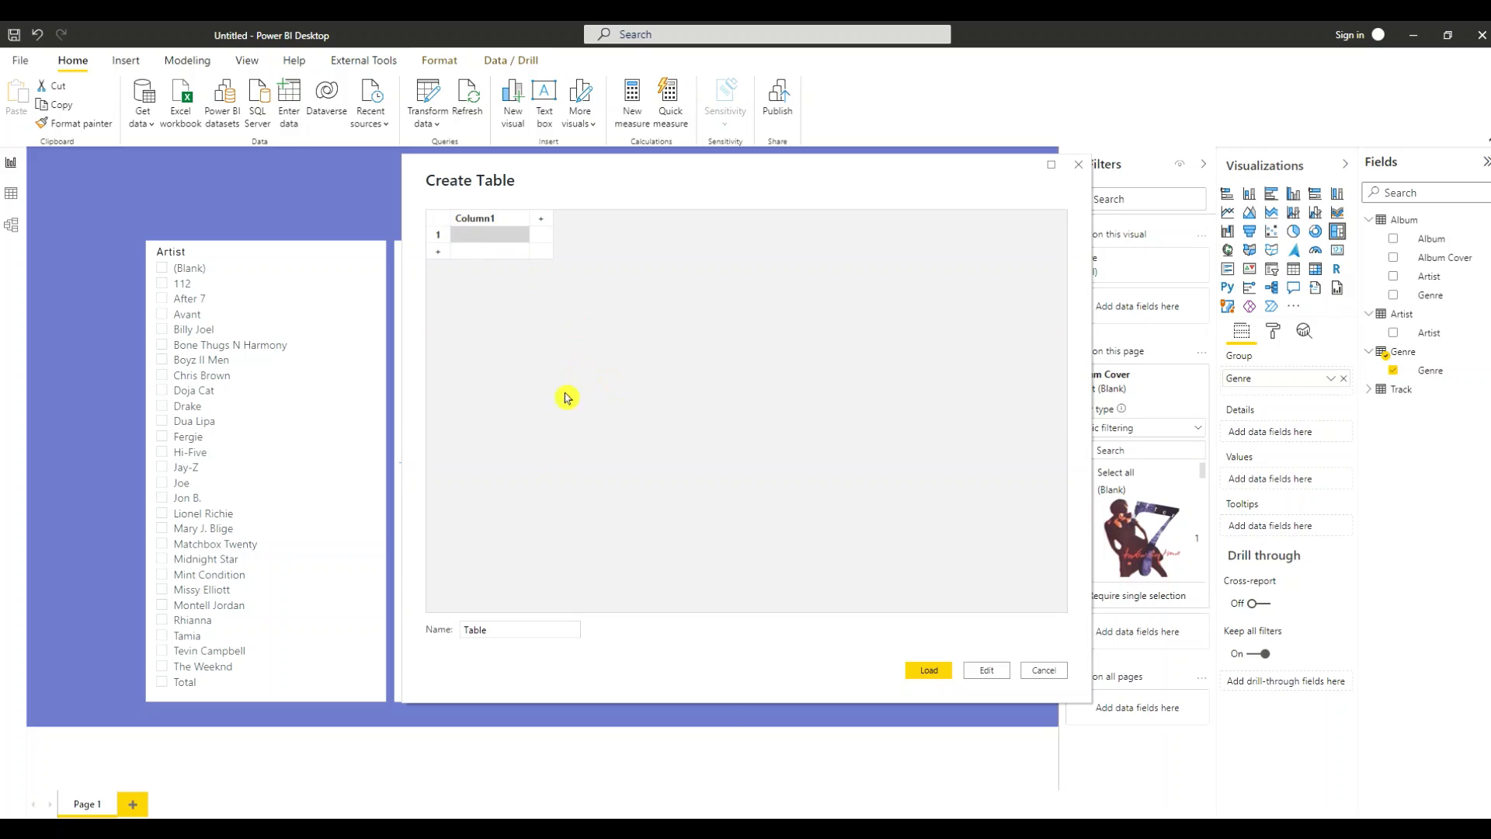
click(505, 629)
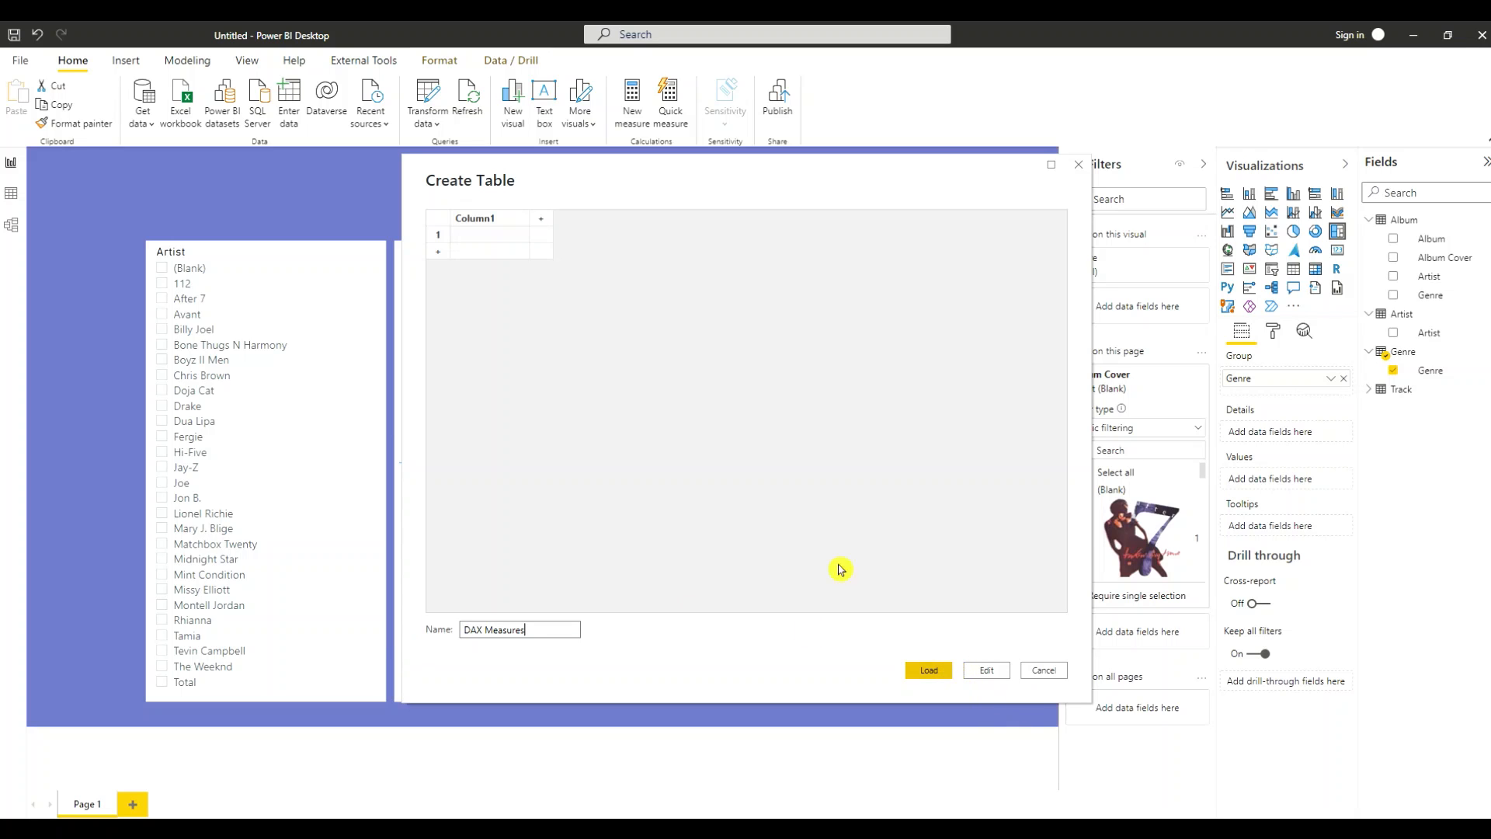
click(499, 222)
double_click(501, 219)
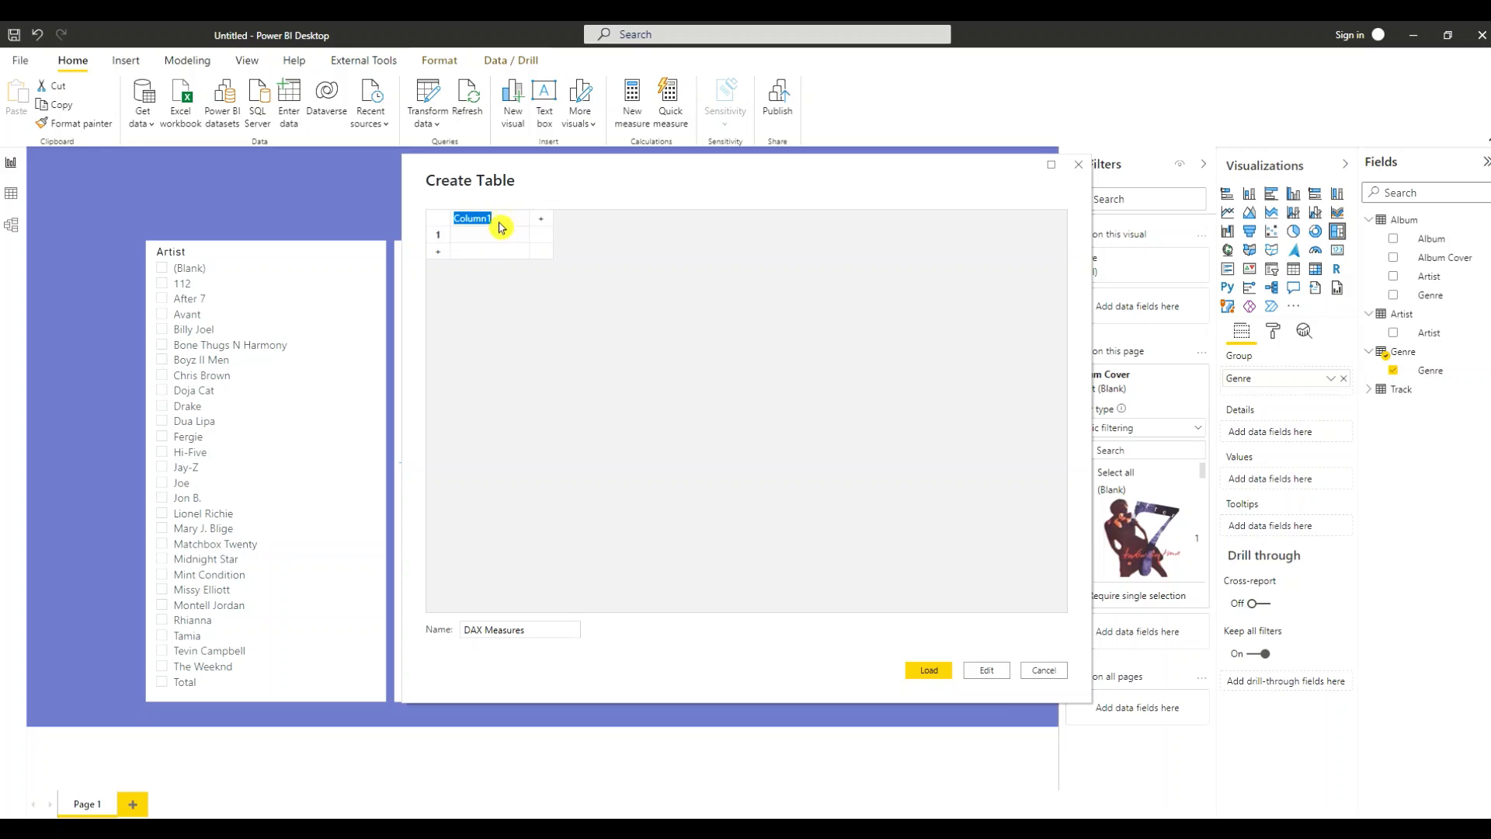
text(DAX Measures)
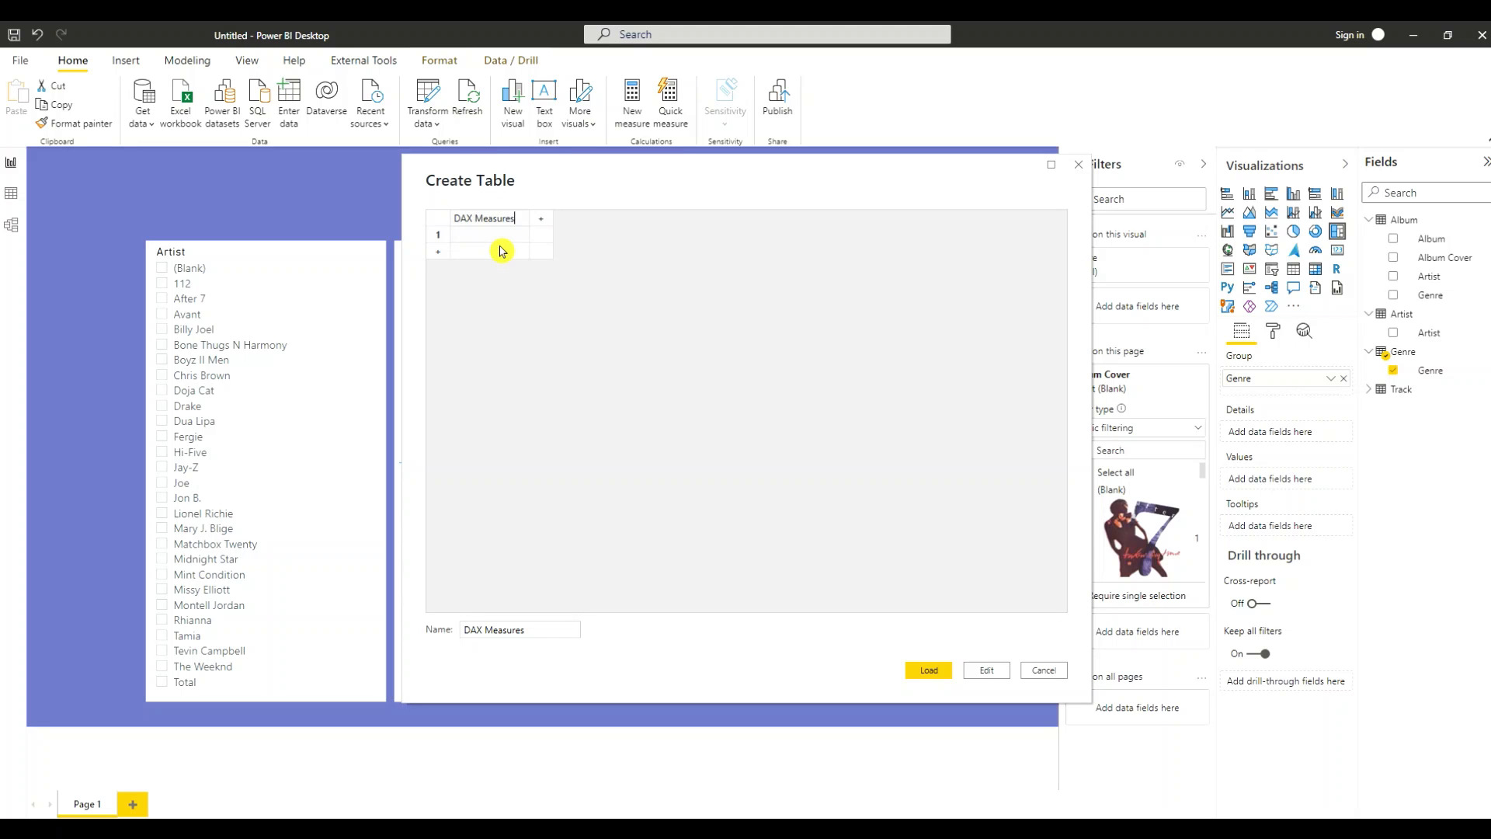
click(932, 670)
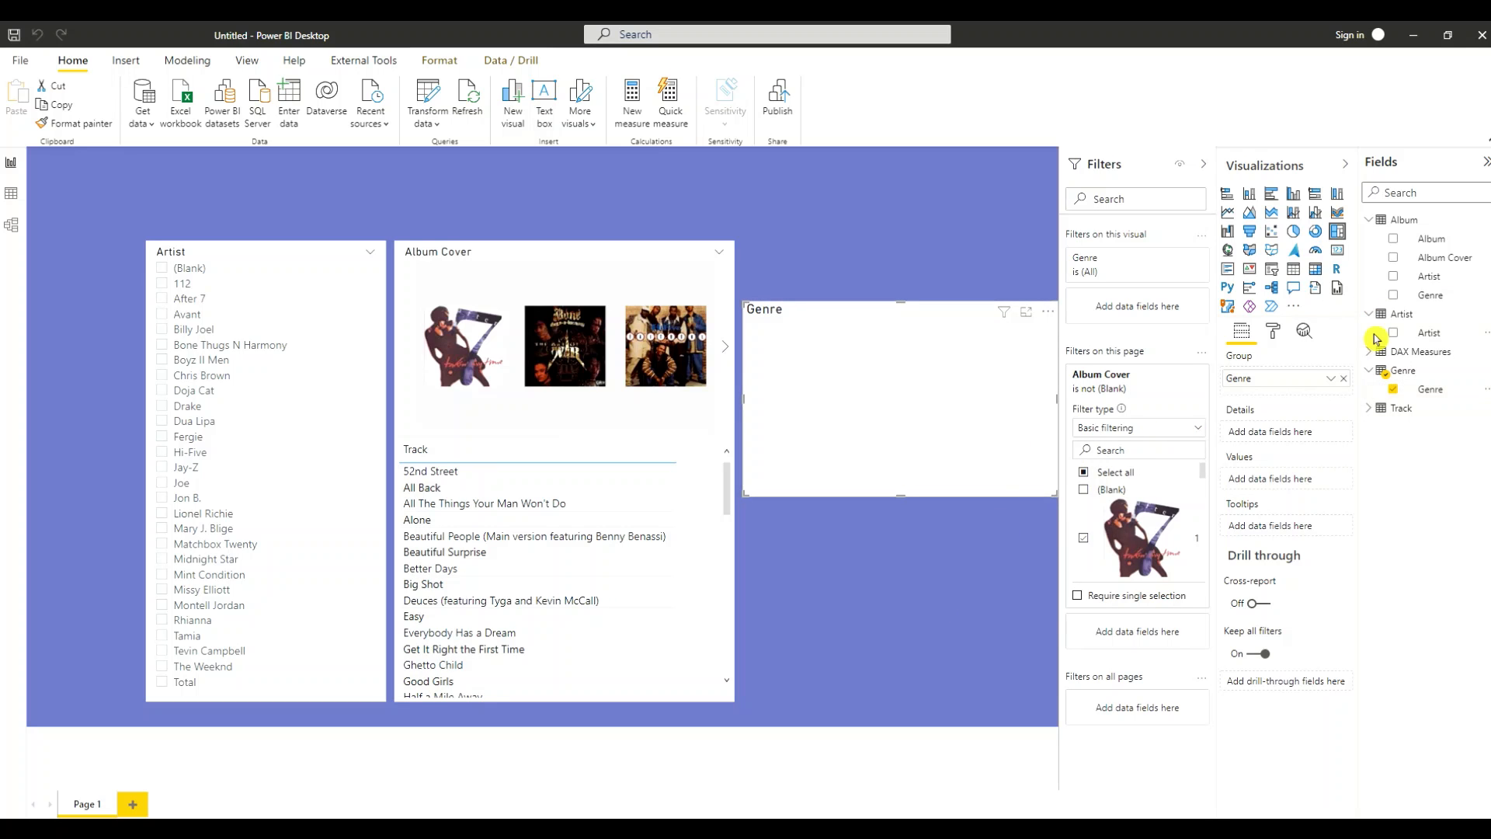
Create a measure defined as TreeMap Visual = 1, and collapse the Filters pane to enlarge the canvas
click(1369, 352)
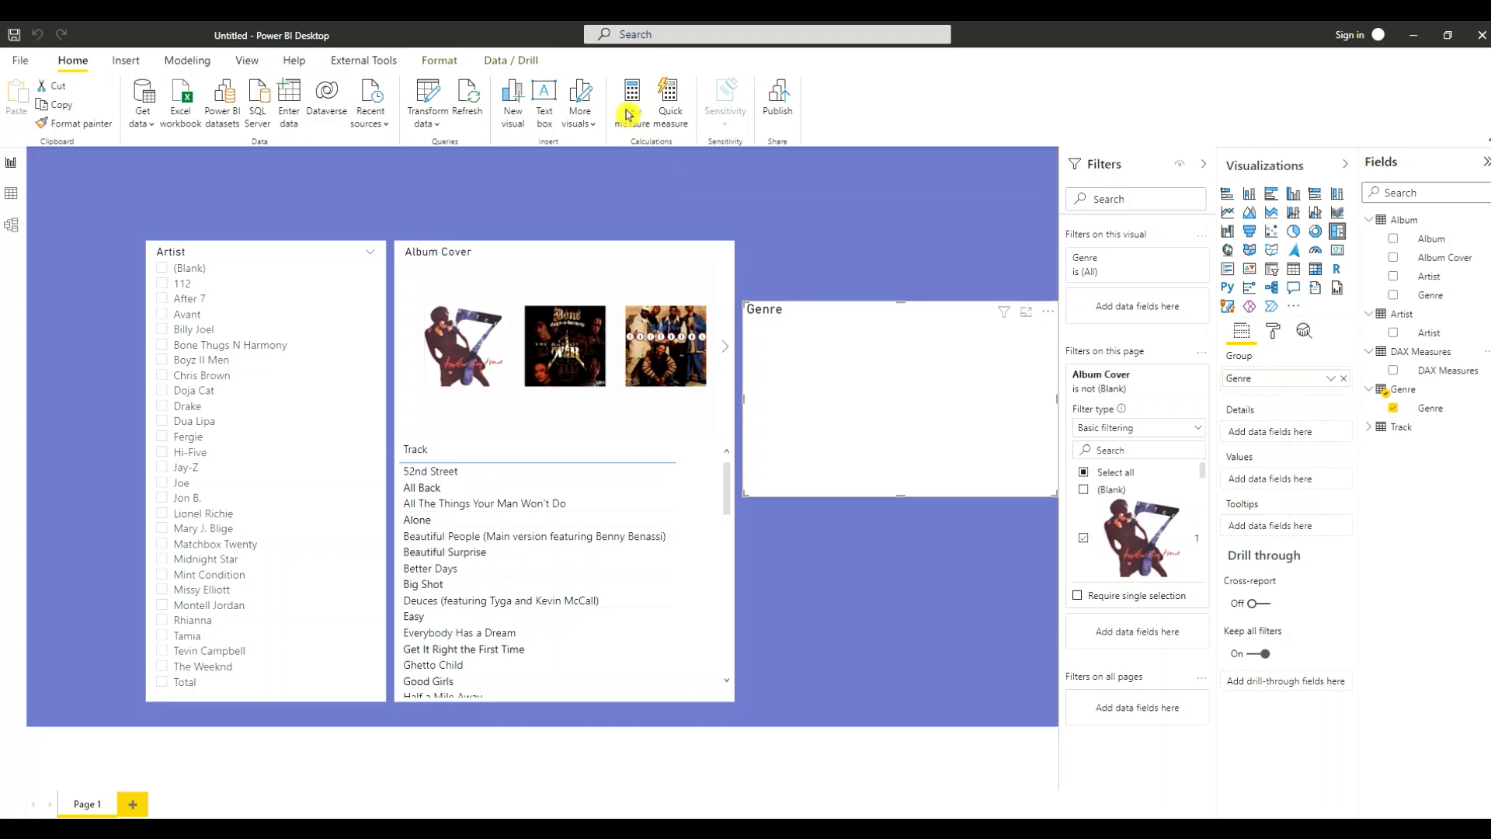
click(631, 109)
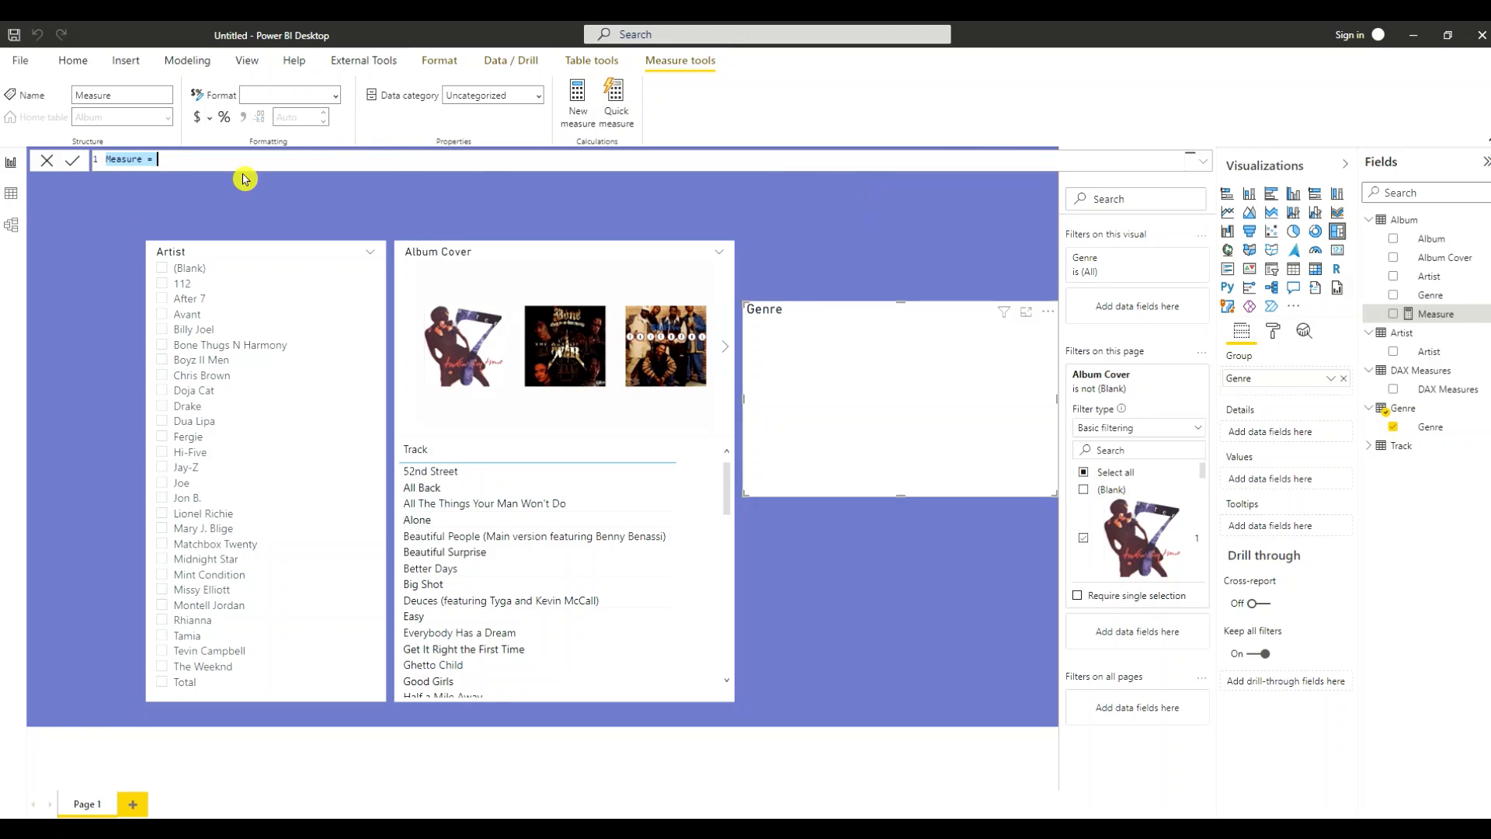
click(142, 159)
drag(148, 159, 90, 161)
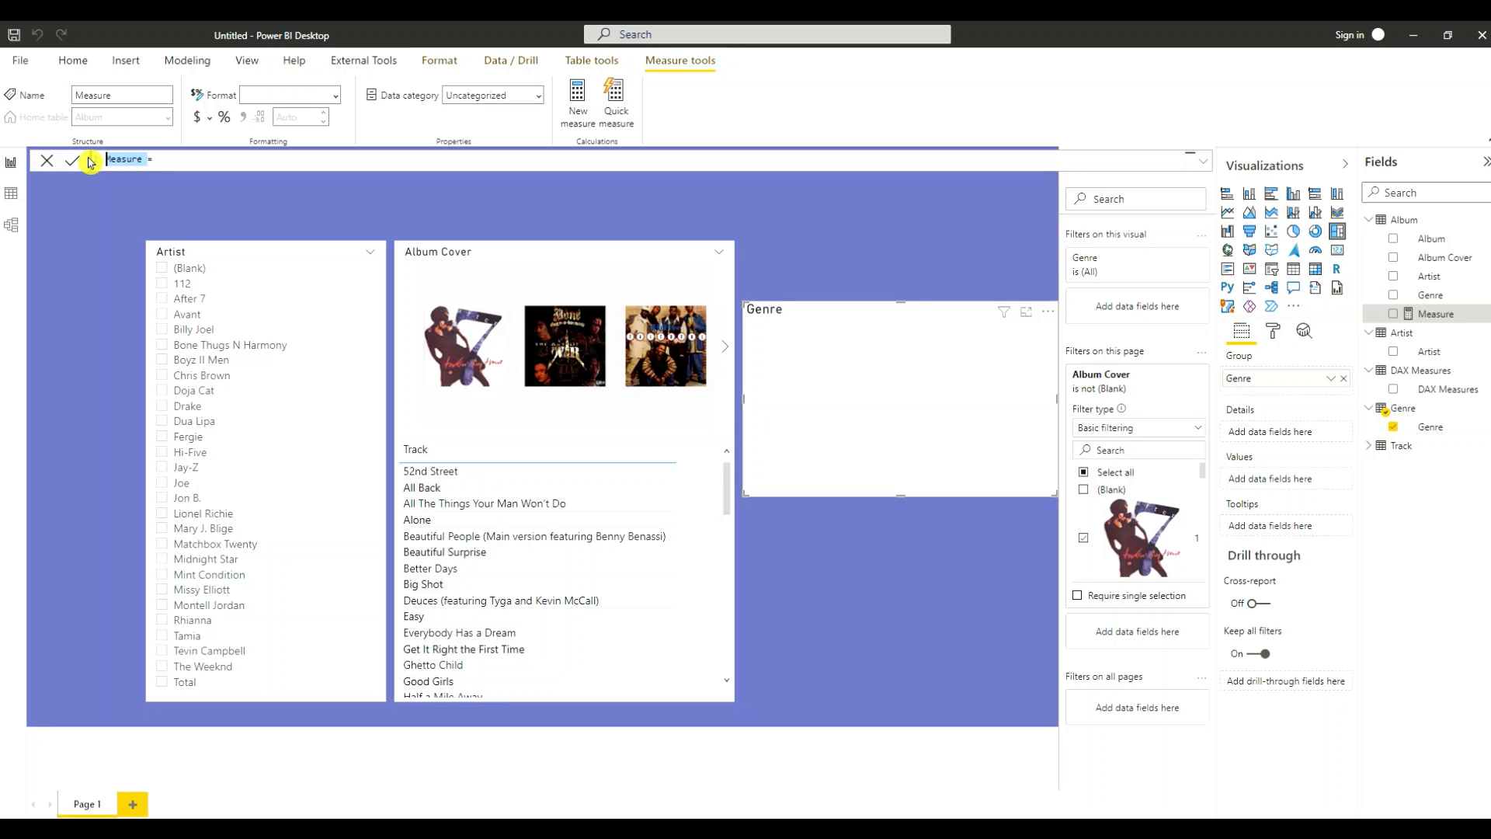
text(TreeMap Visual)
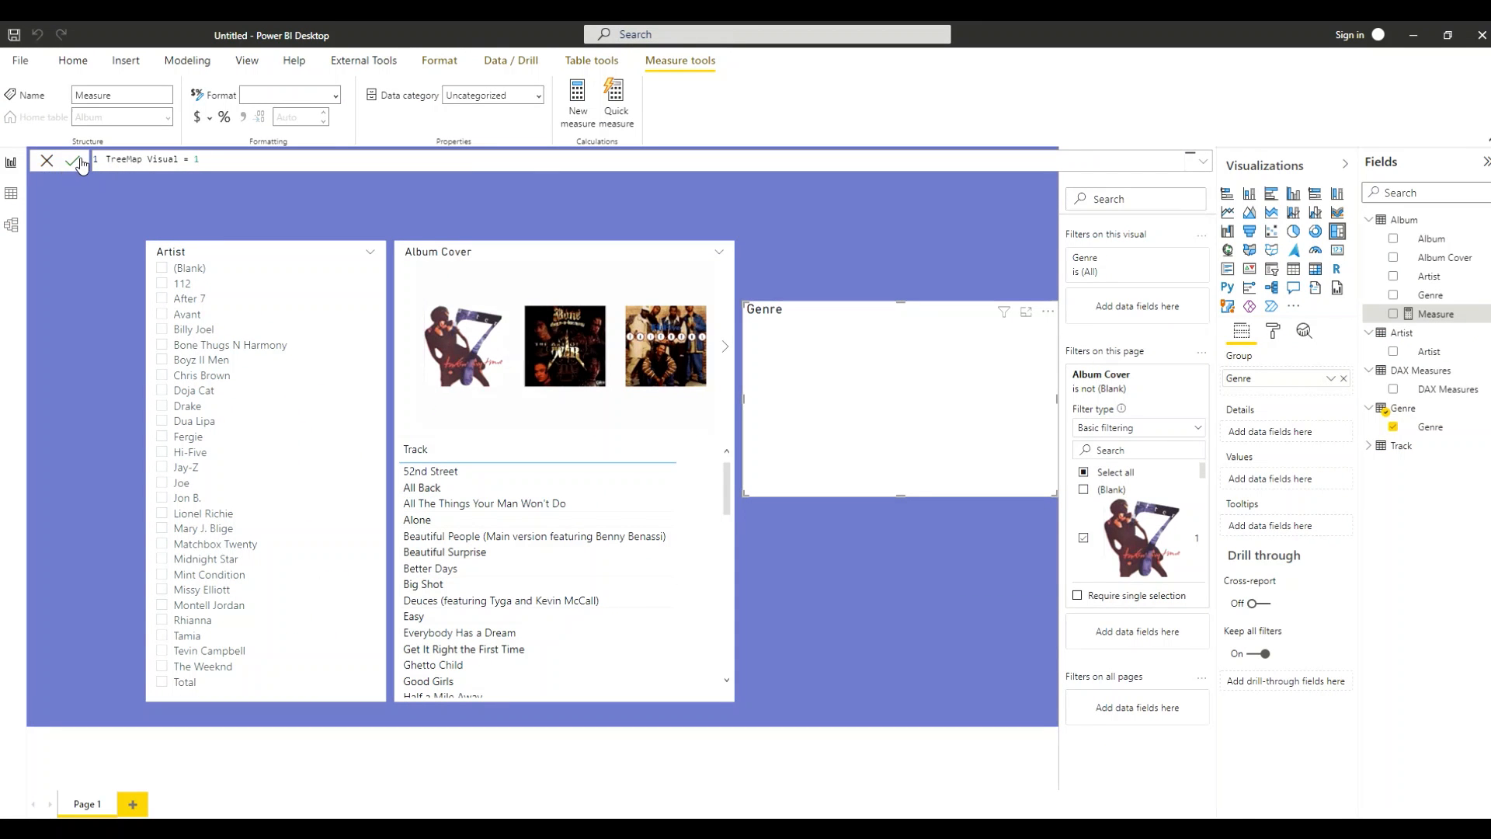
click(80, 163)
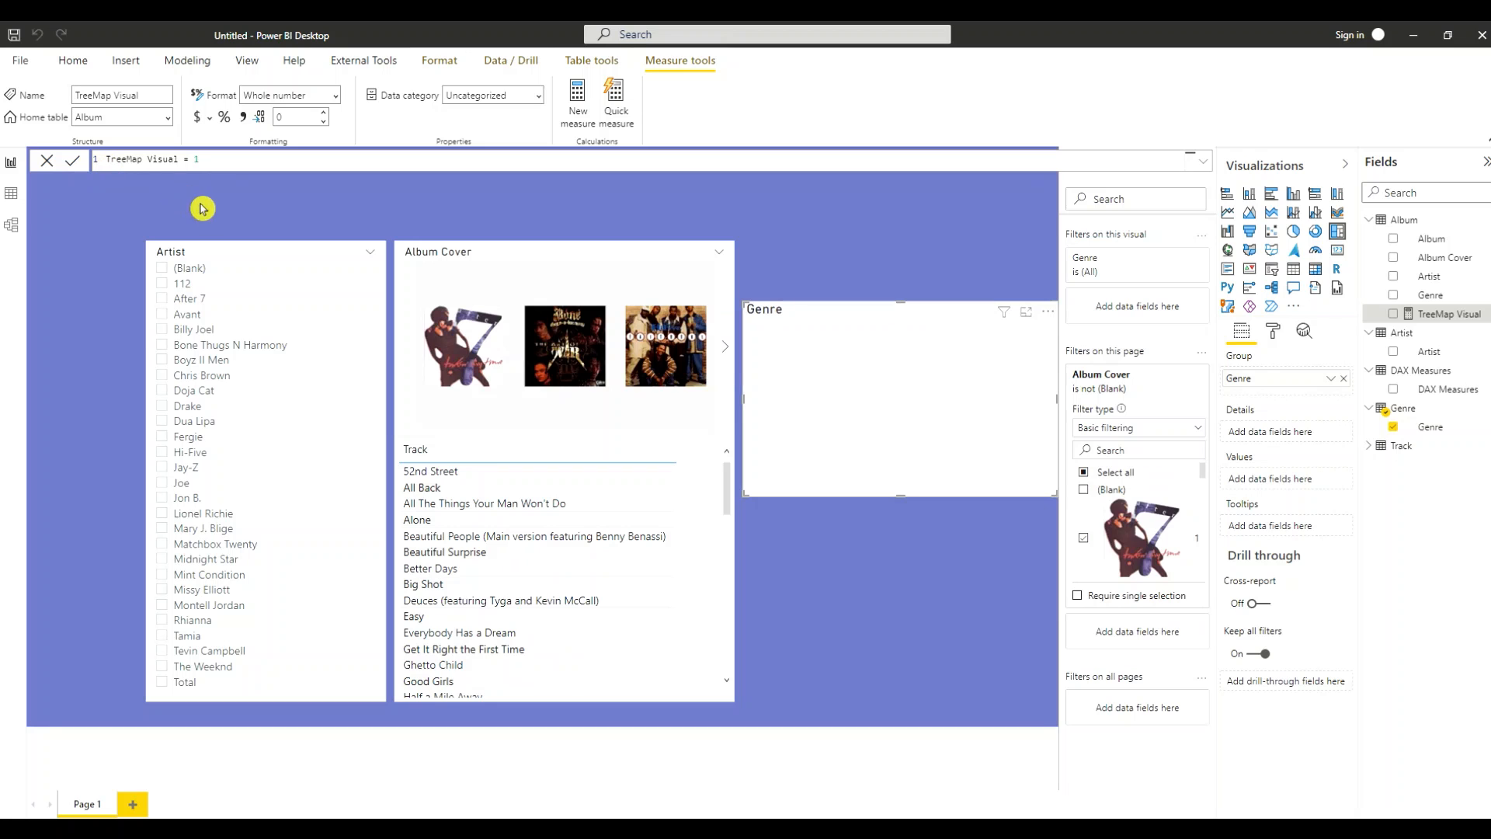
click(1023, 188)
click(1202, 167)
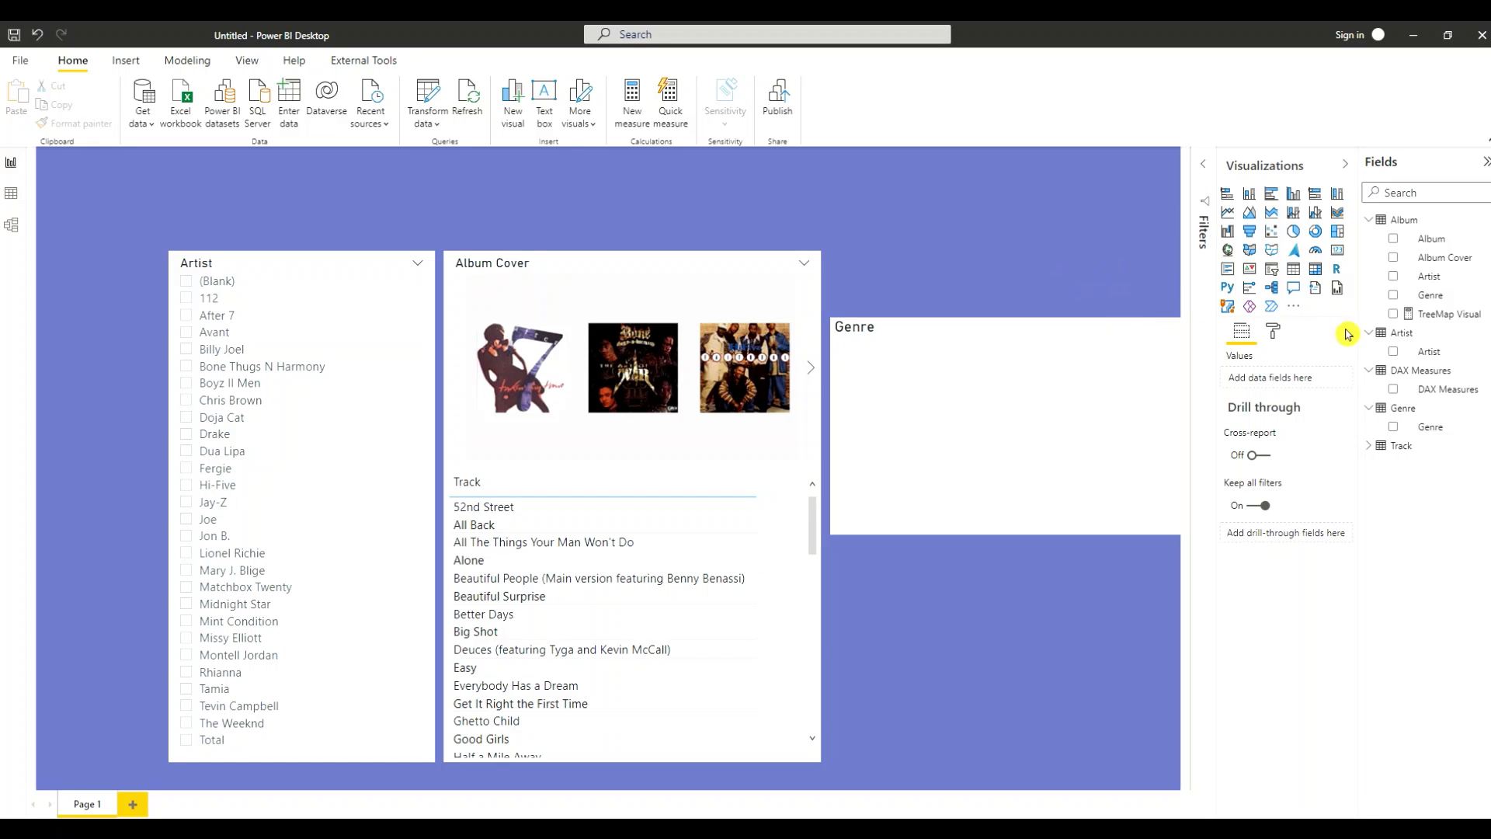
In the model view, move the TreeMap Visual measure from the Album table into the DAX Measures table
click(1427, 315)
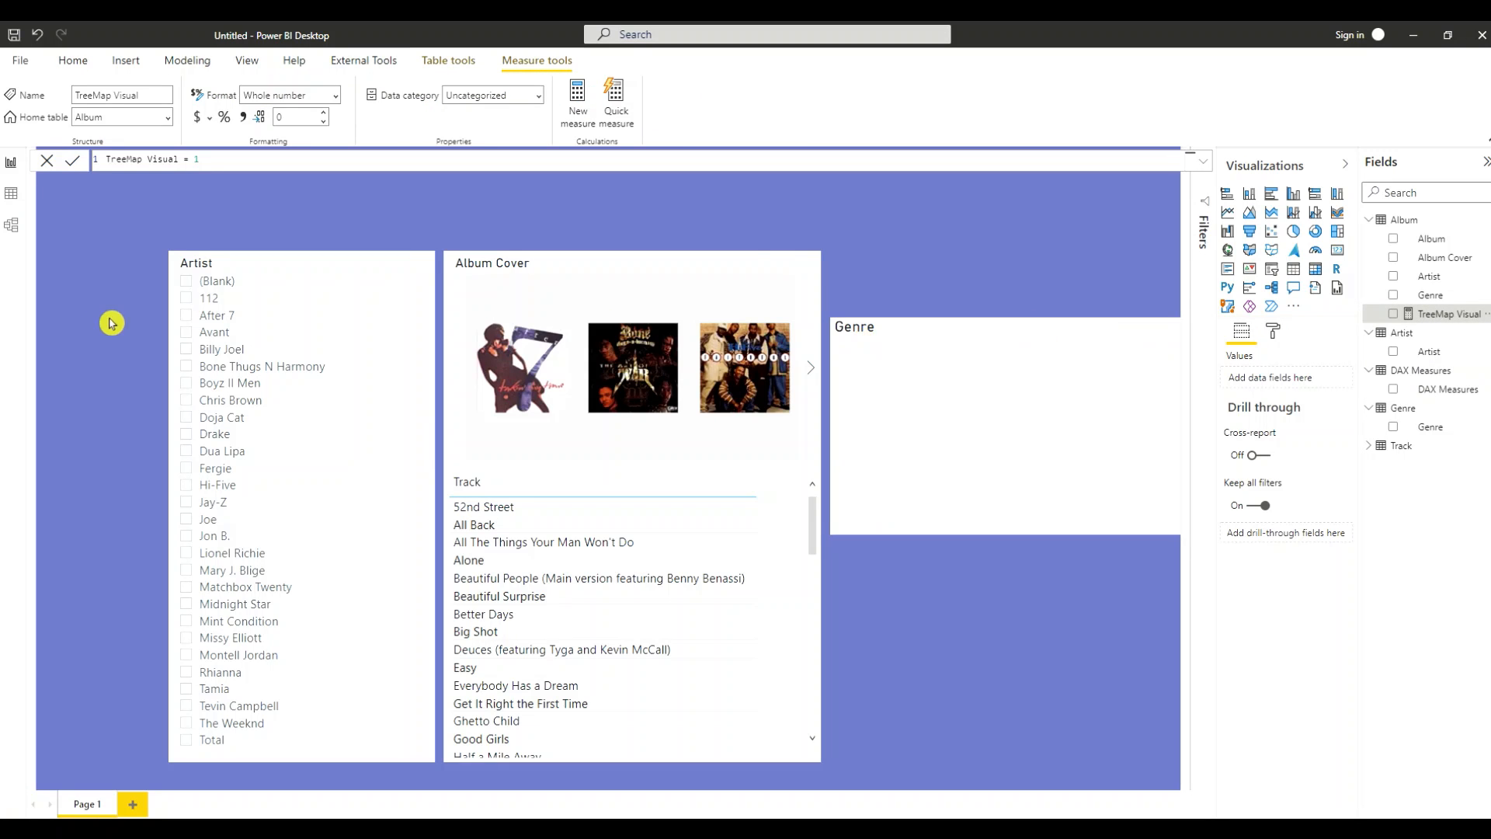
click(12, 225)
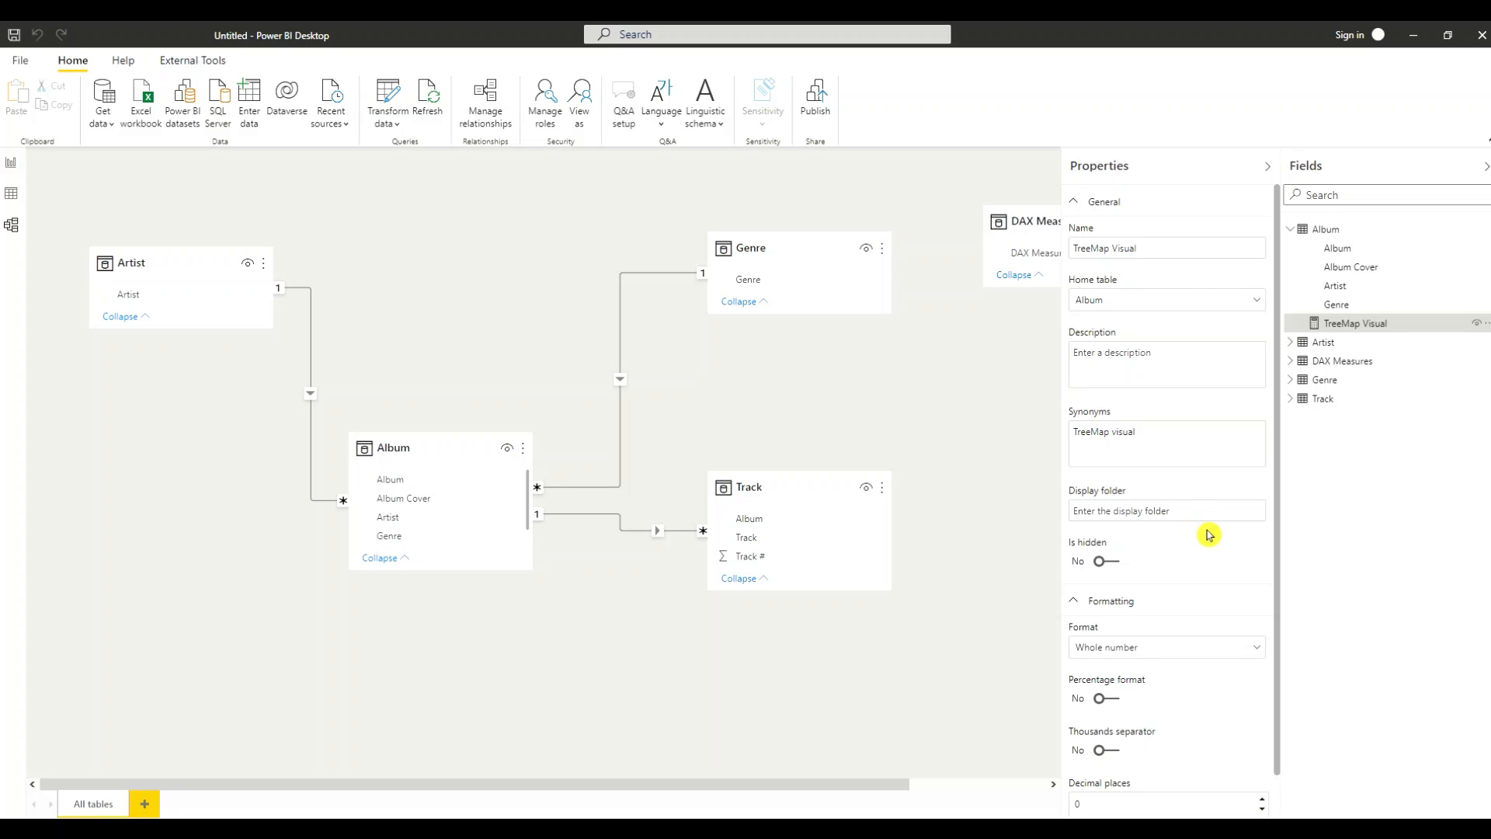
click(1186, 509)
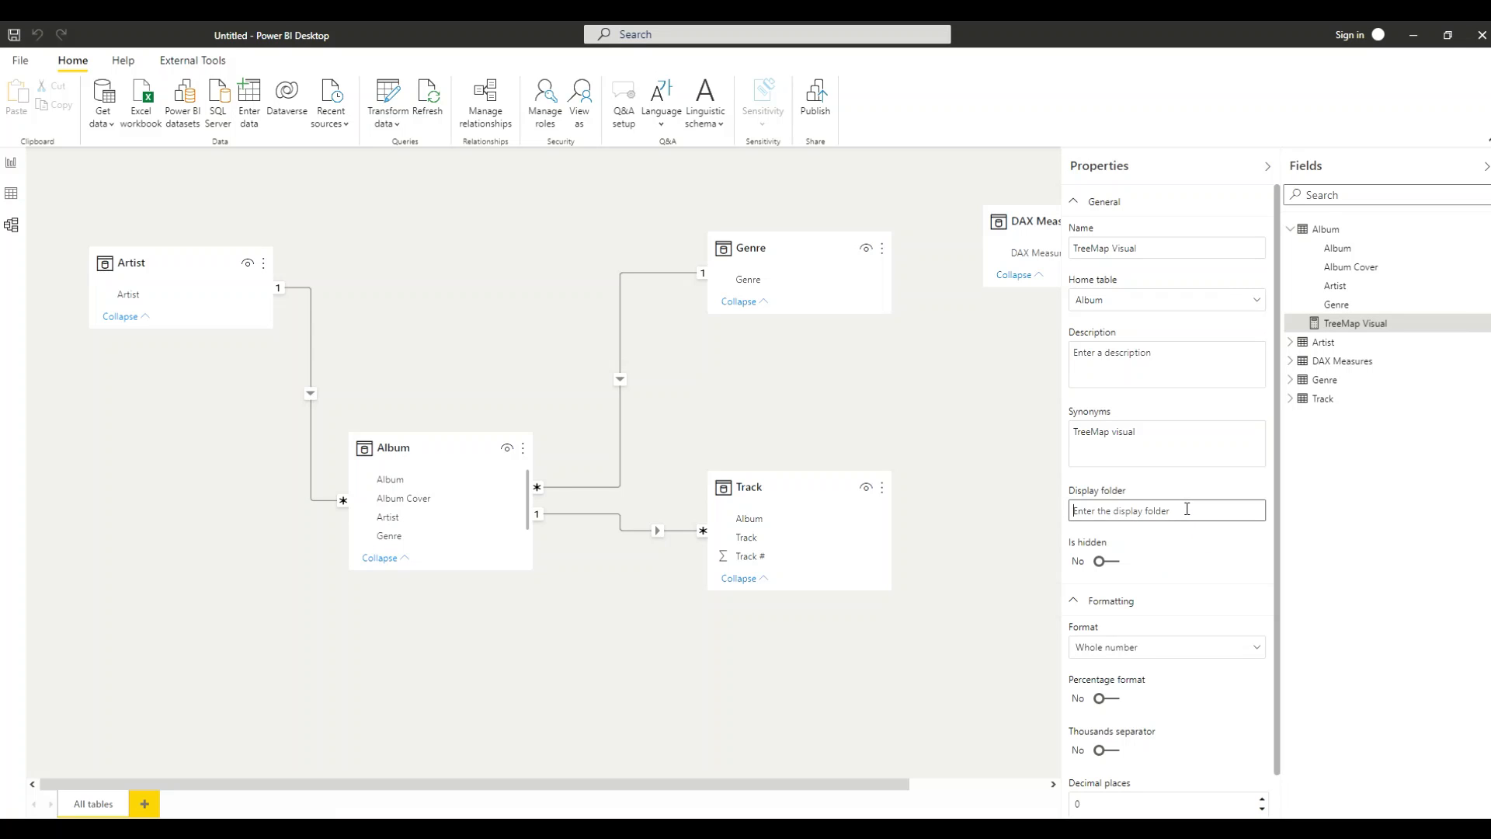
click(1353, 322)
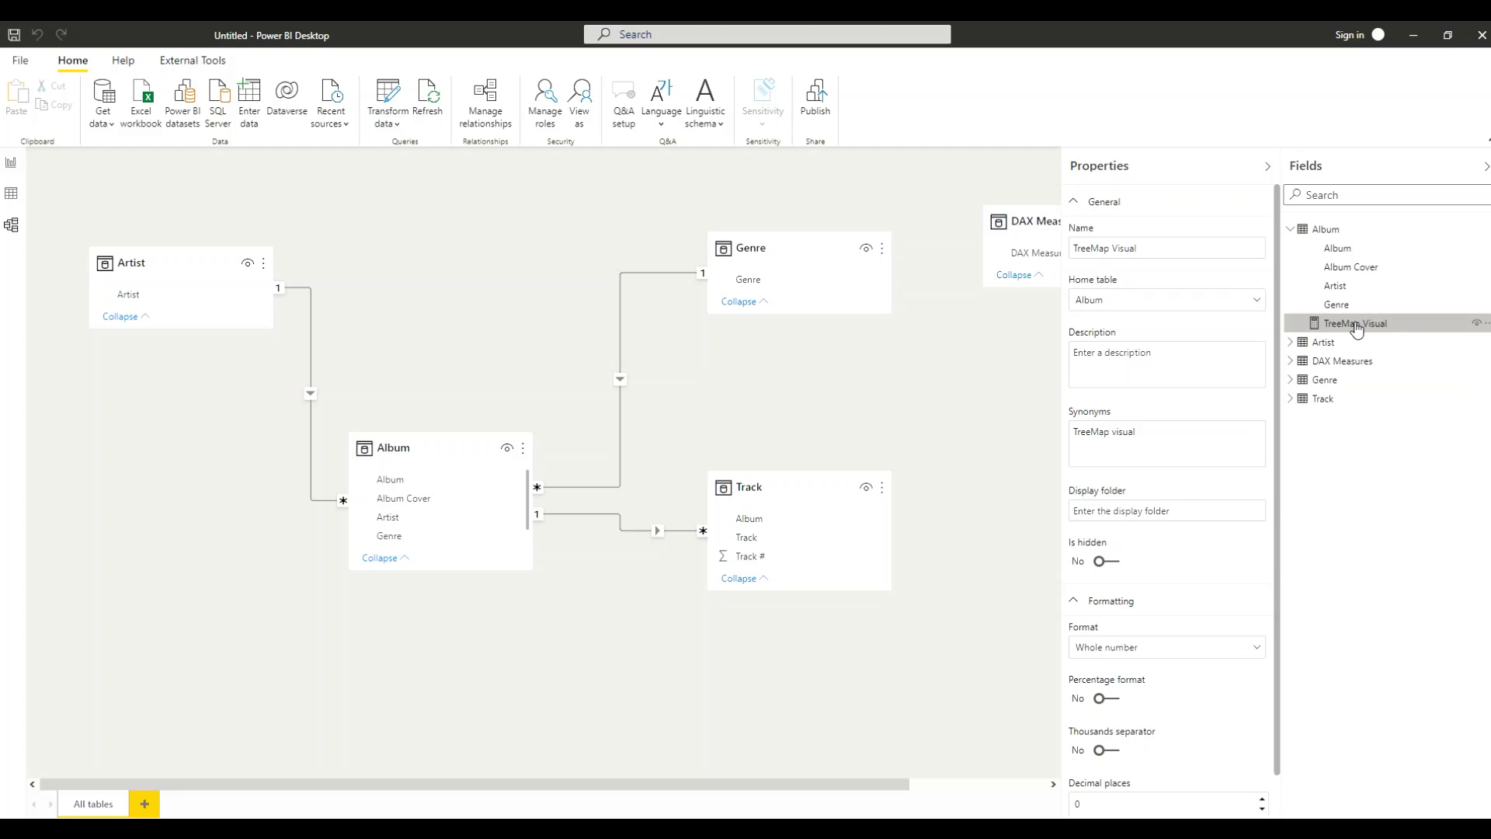
drag(1360, 371, 1360, 371)
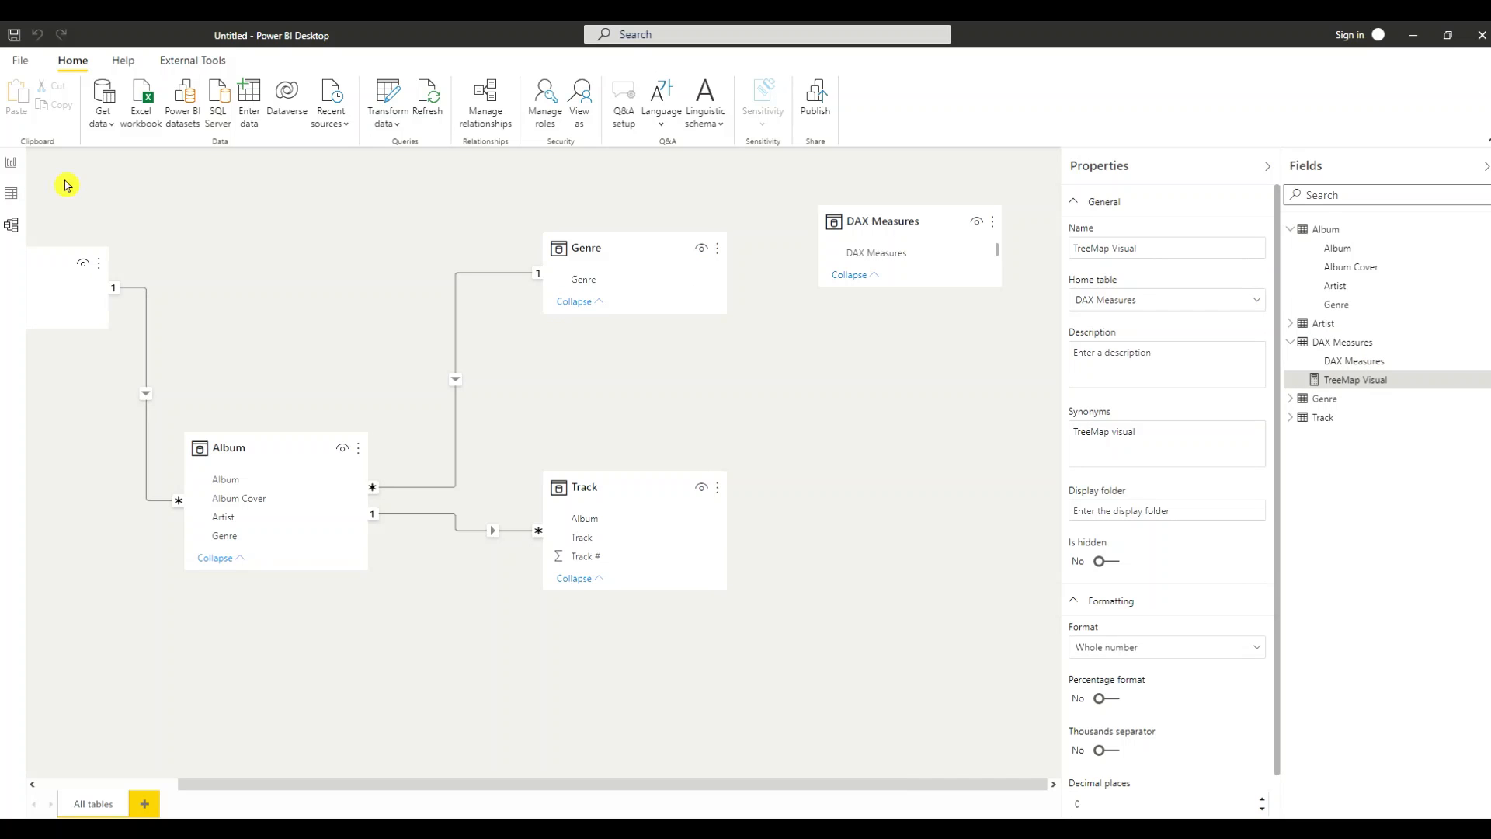
Return to the report view and delete the empty DAX Measures column from the DAX Measures table
click(11, 163)
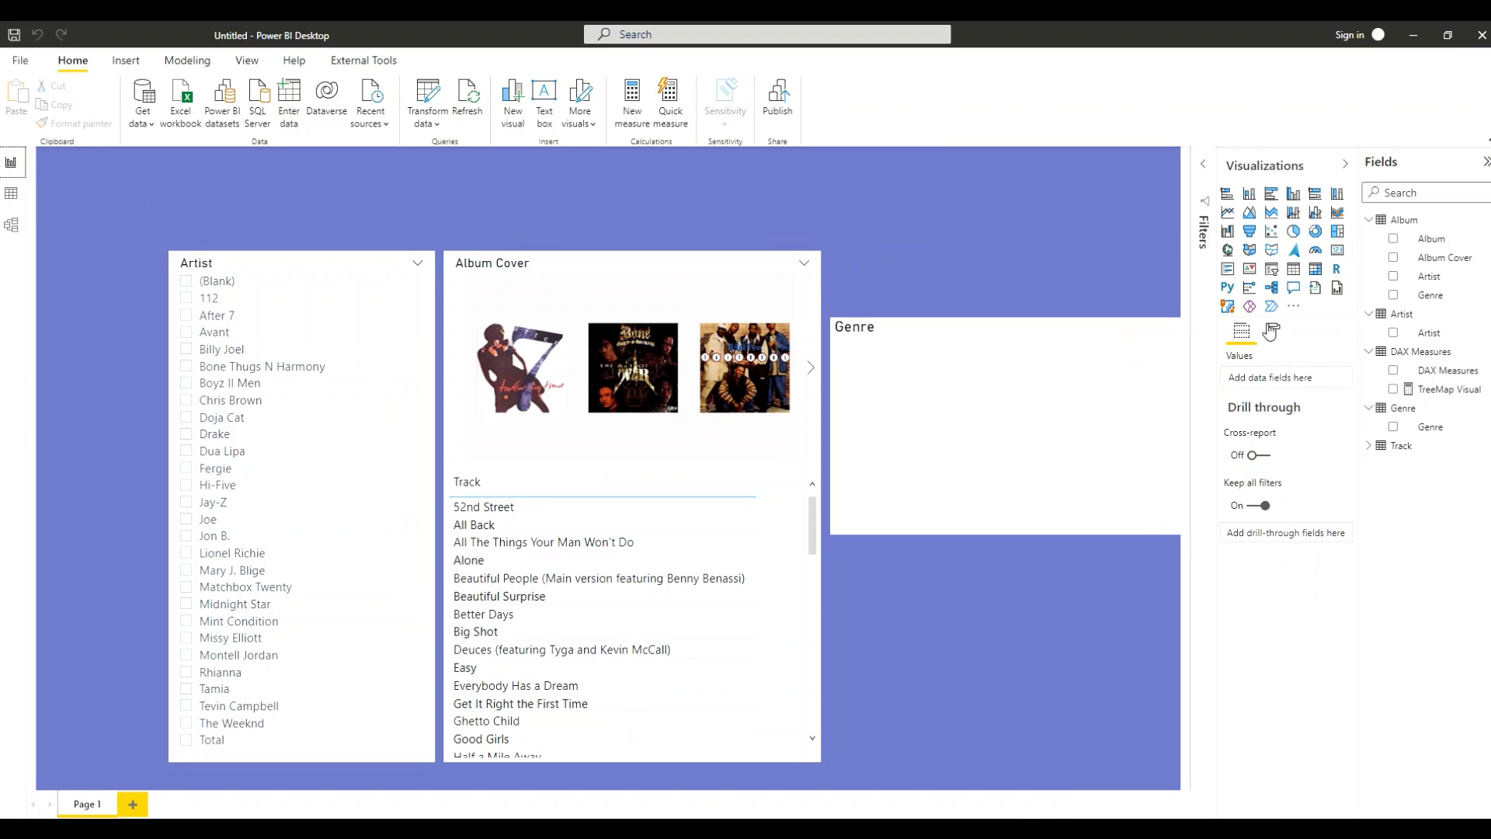
right_click(1440, 370)
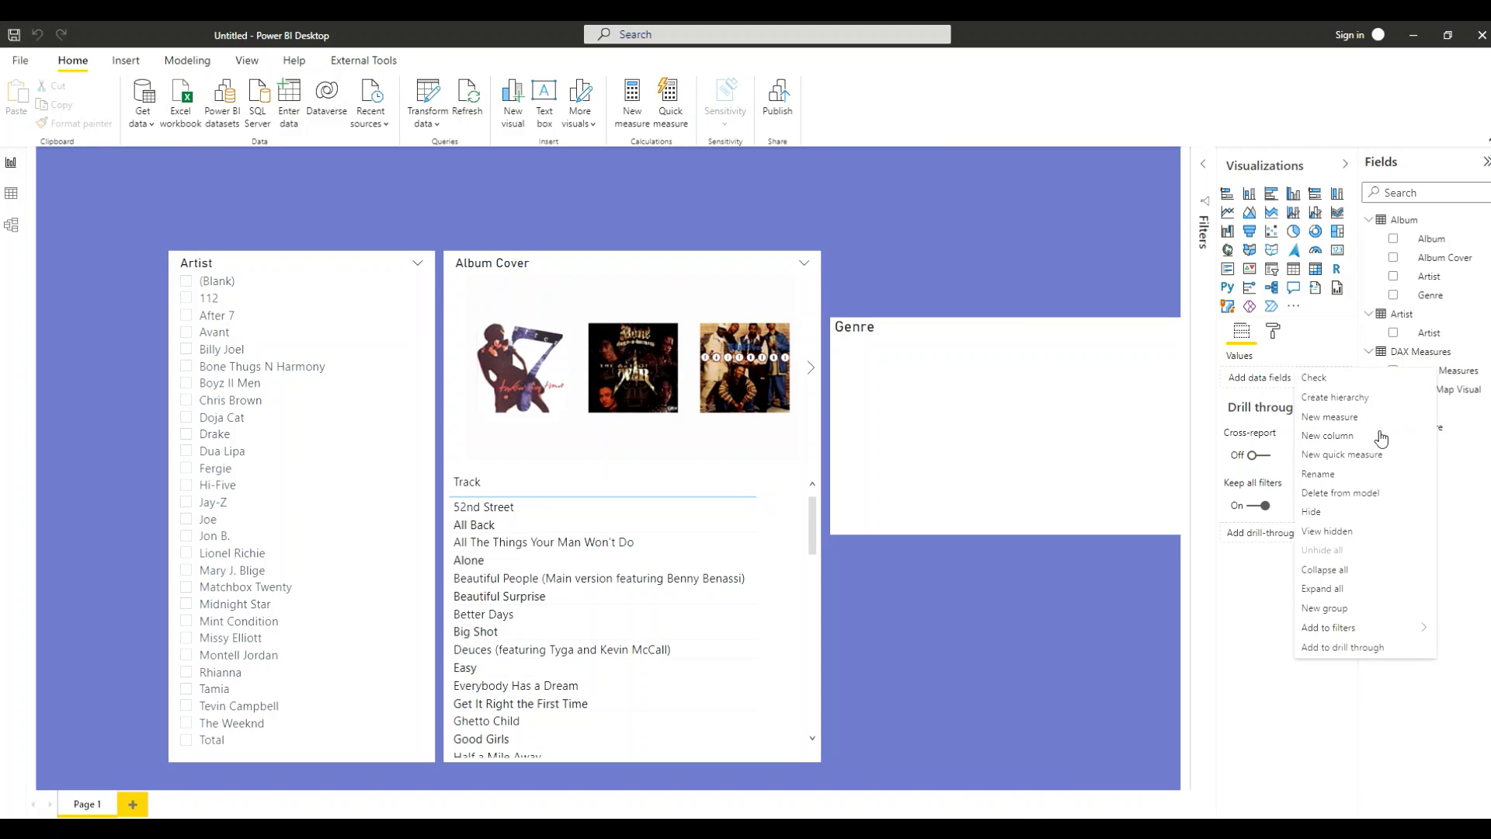
click(1376, 493)
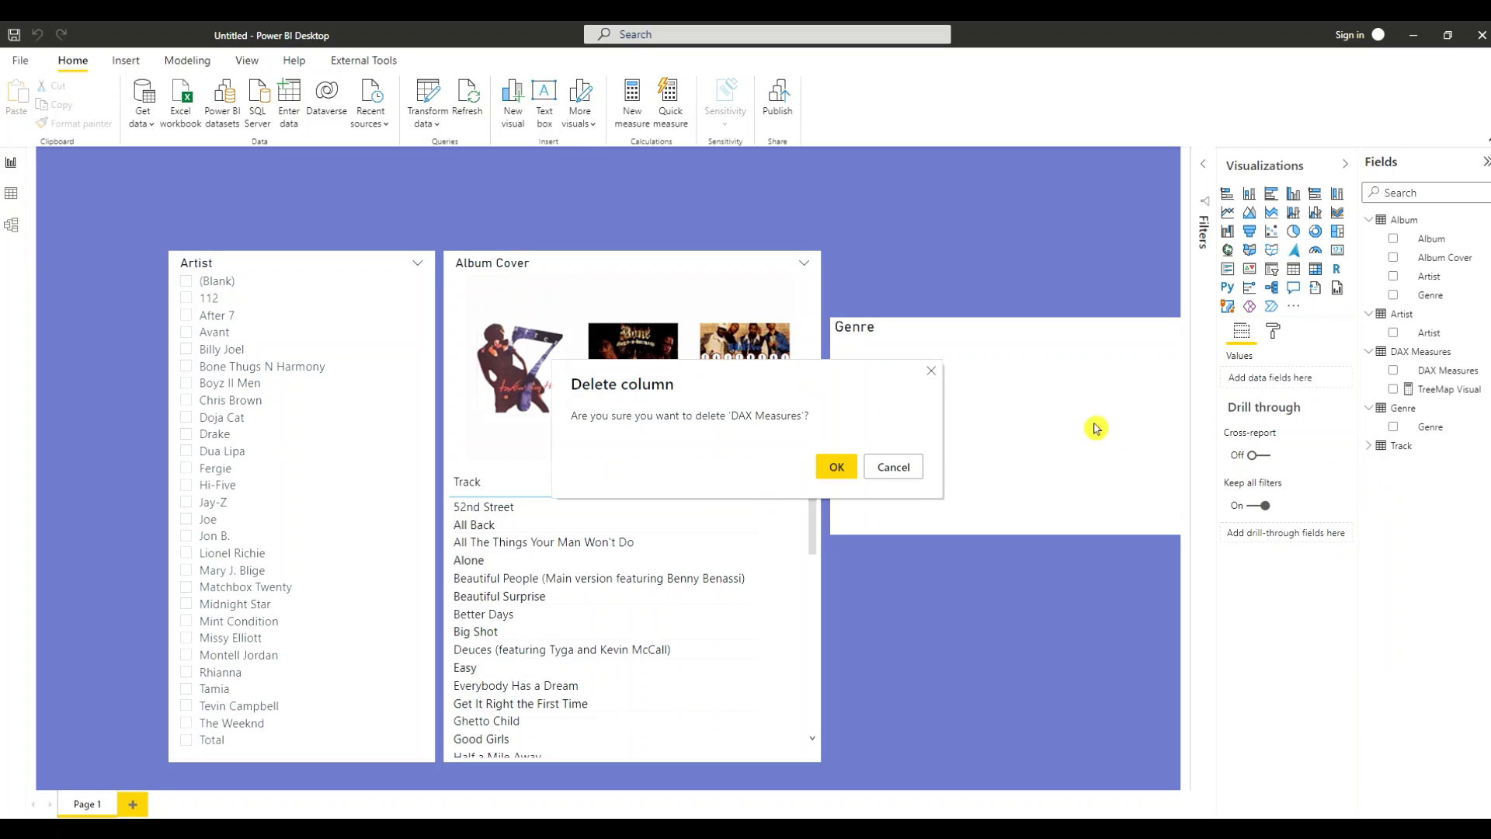
click(834, 466)
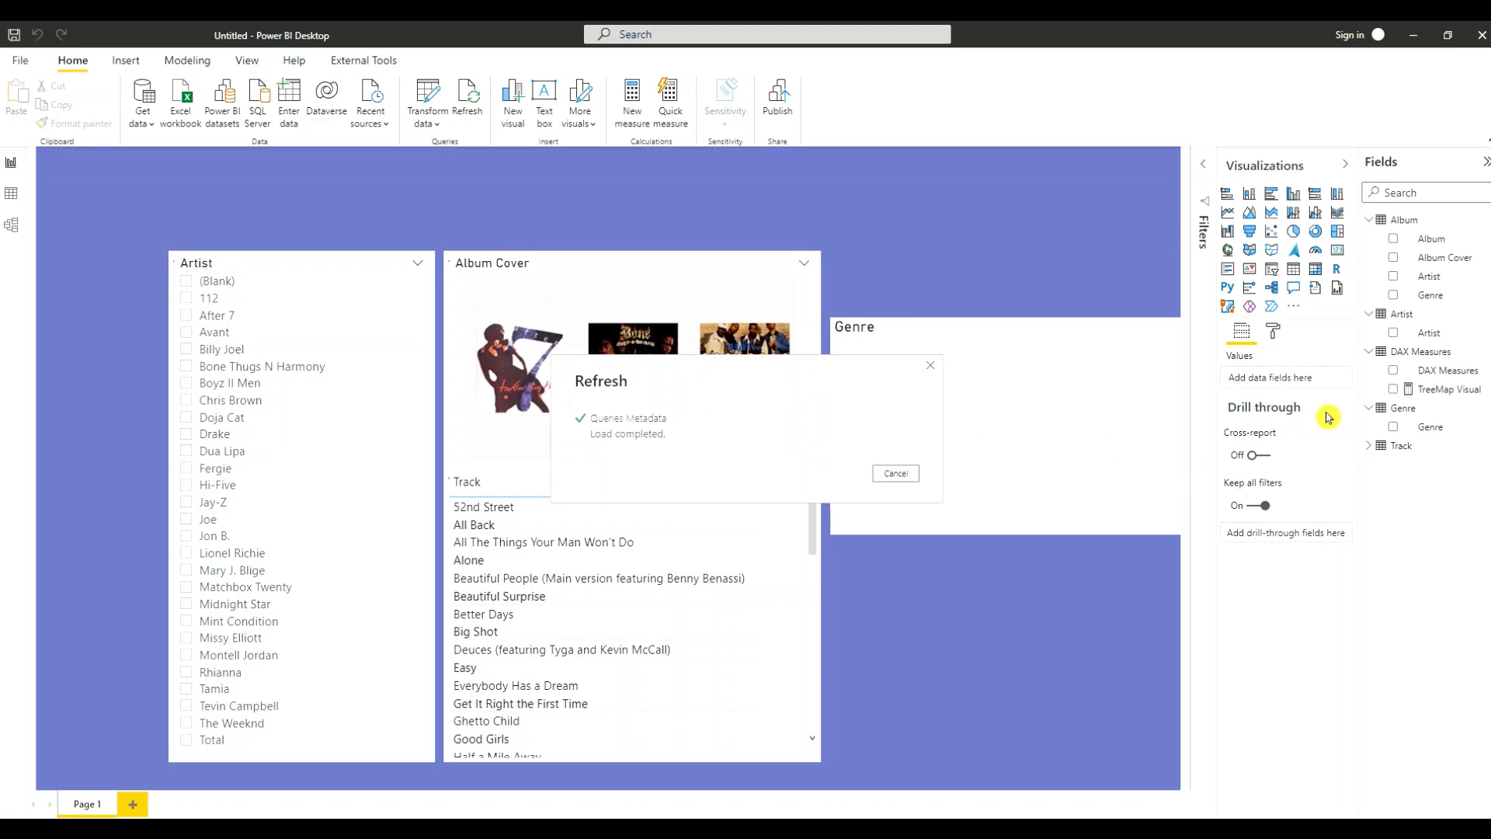
Use the TreeMap Visual measure as the Genre treemap's values and reduce the treemap's height to a single-row strip
click(1022, 347)
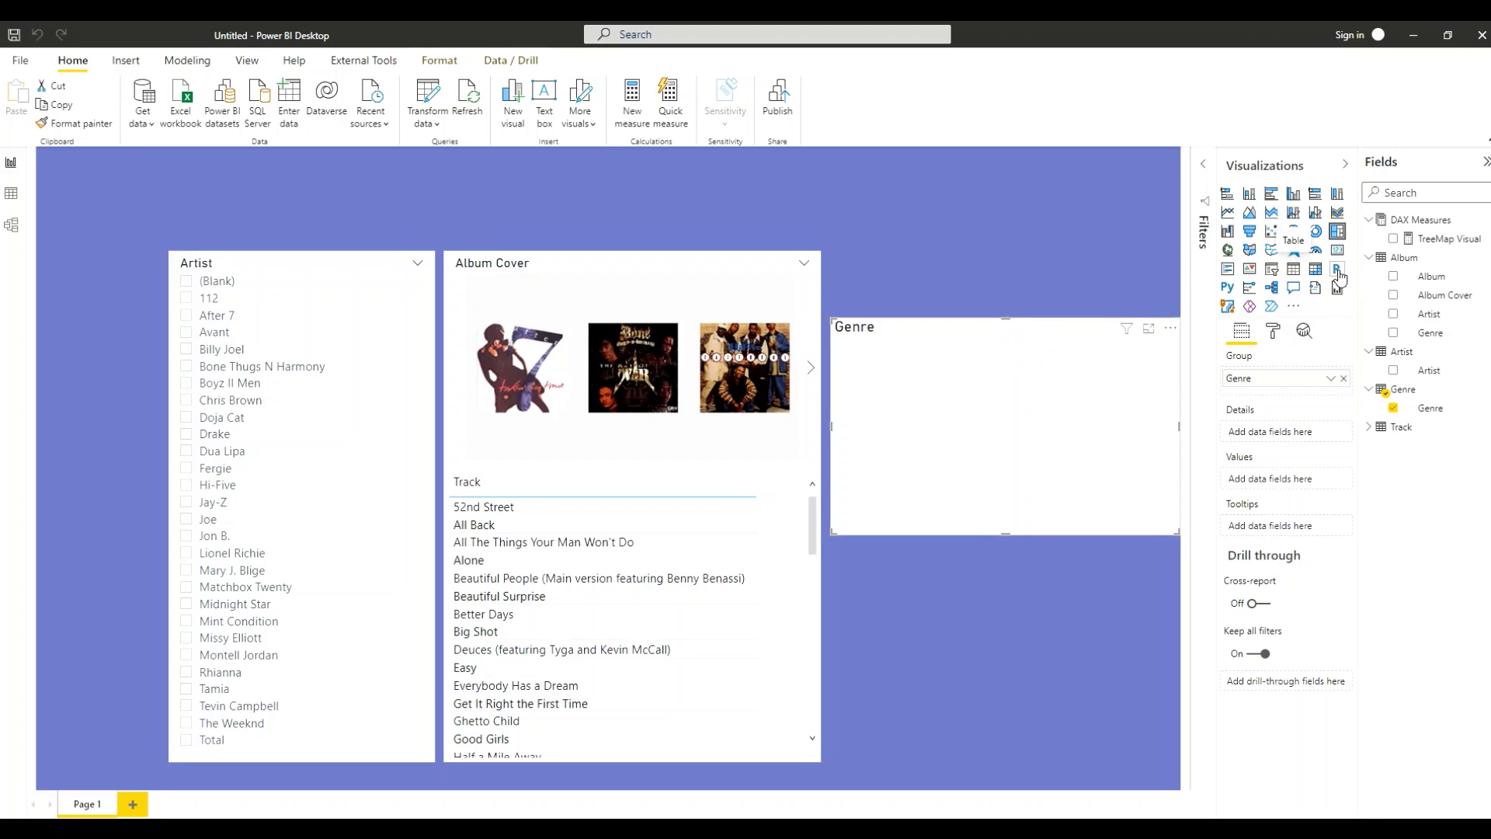
drag(1430, 243, 1281, 479)
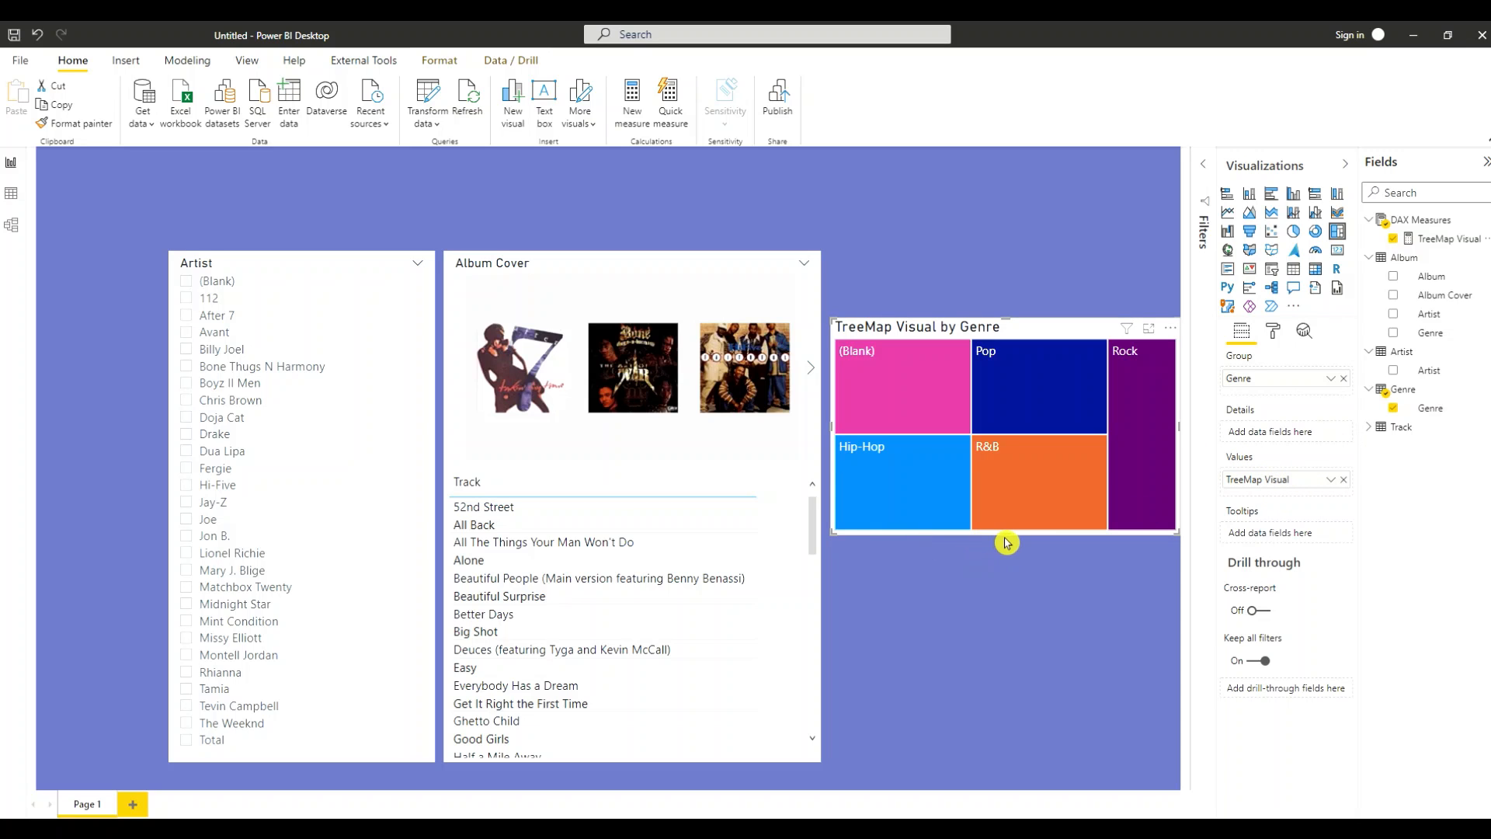
click(1273, 334)
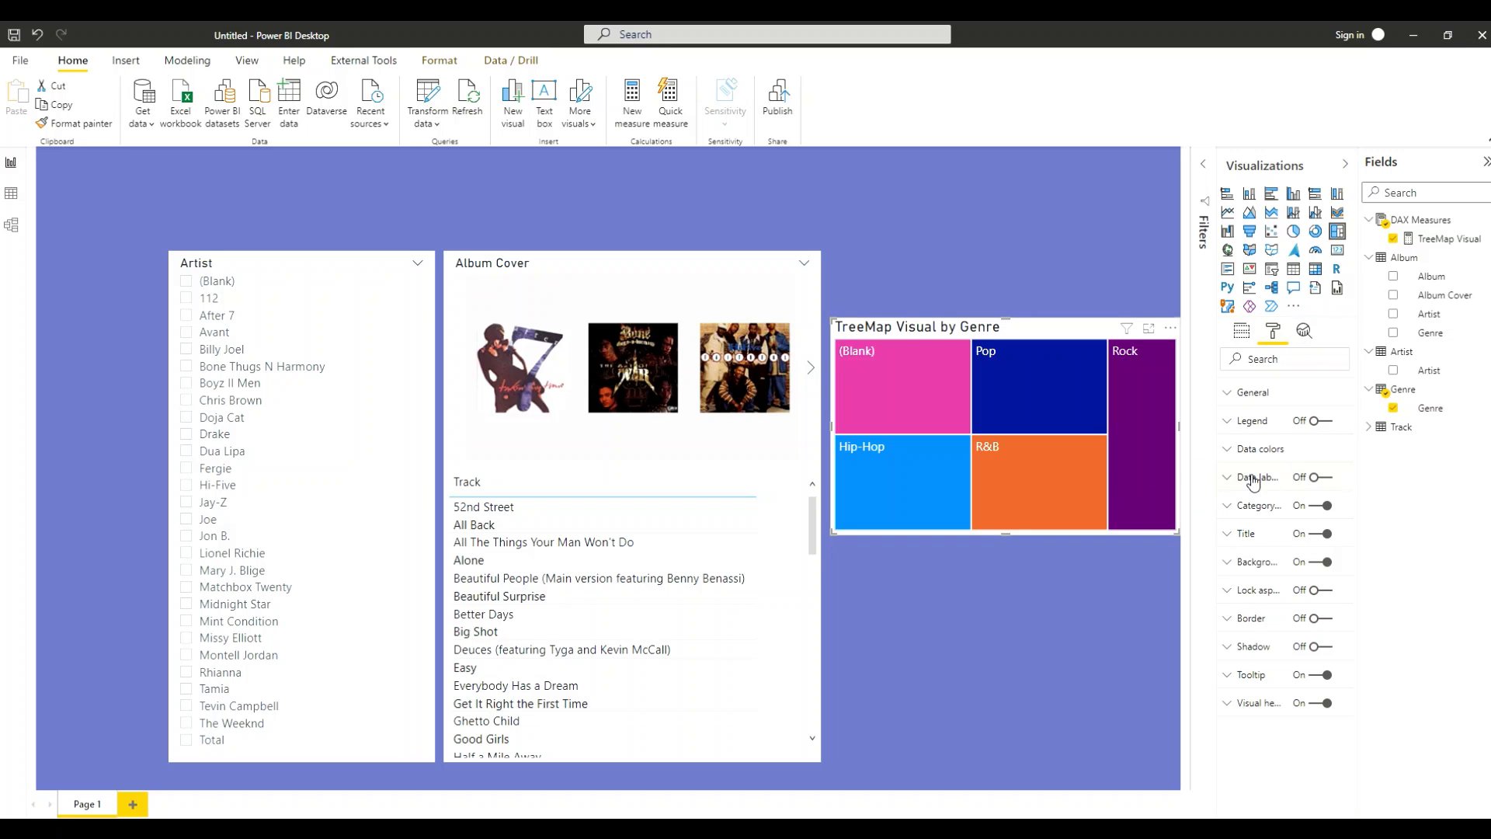
drag(1006, 533, 1043, 372)
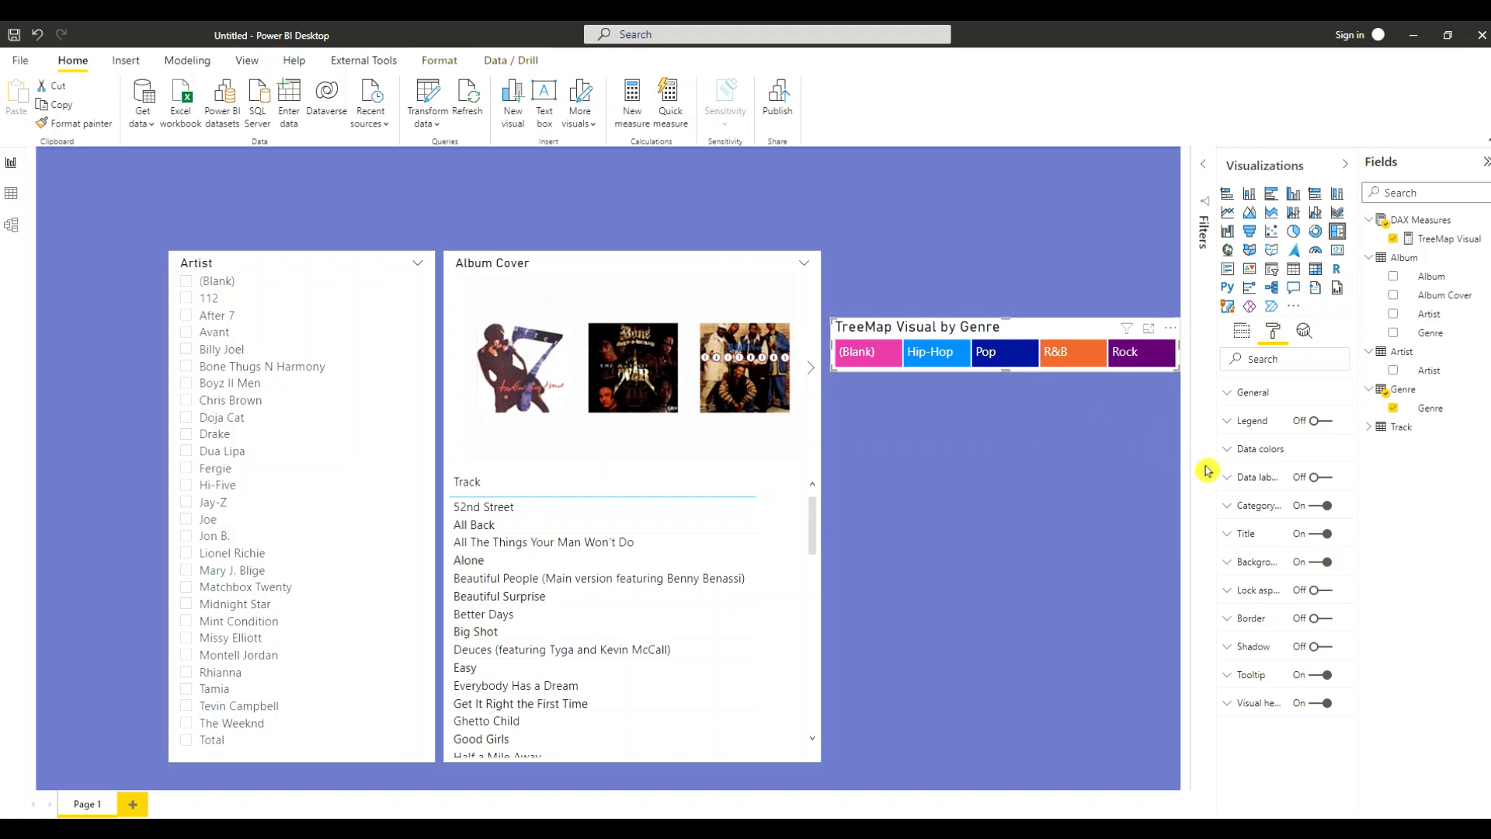
Set the treemap data colors for (Blank) and Hip-Hop to the bright blue theme color
click(1227, 506)
click(1227, 509)
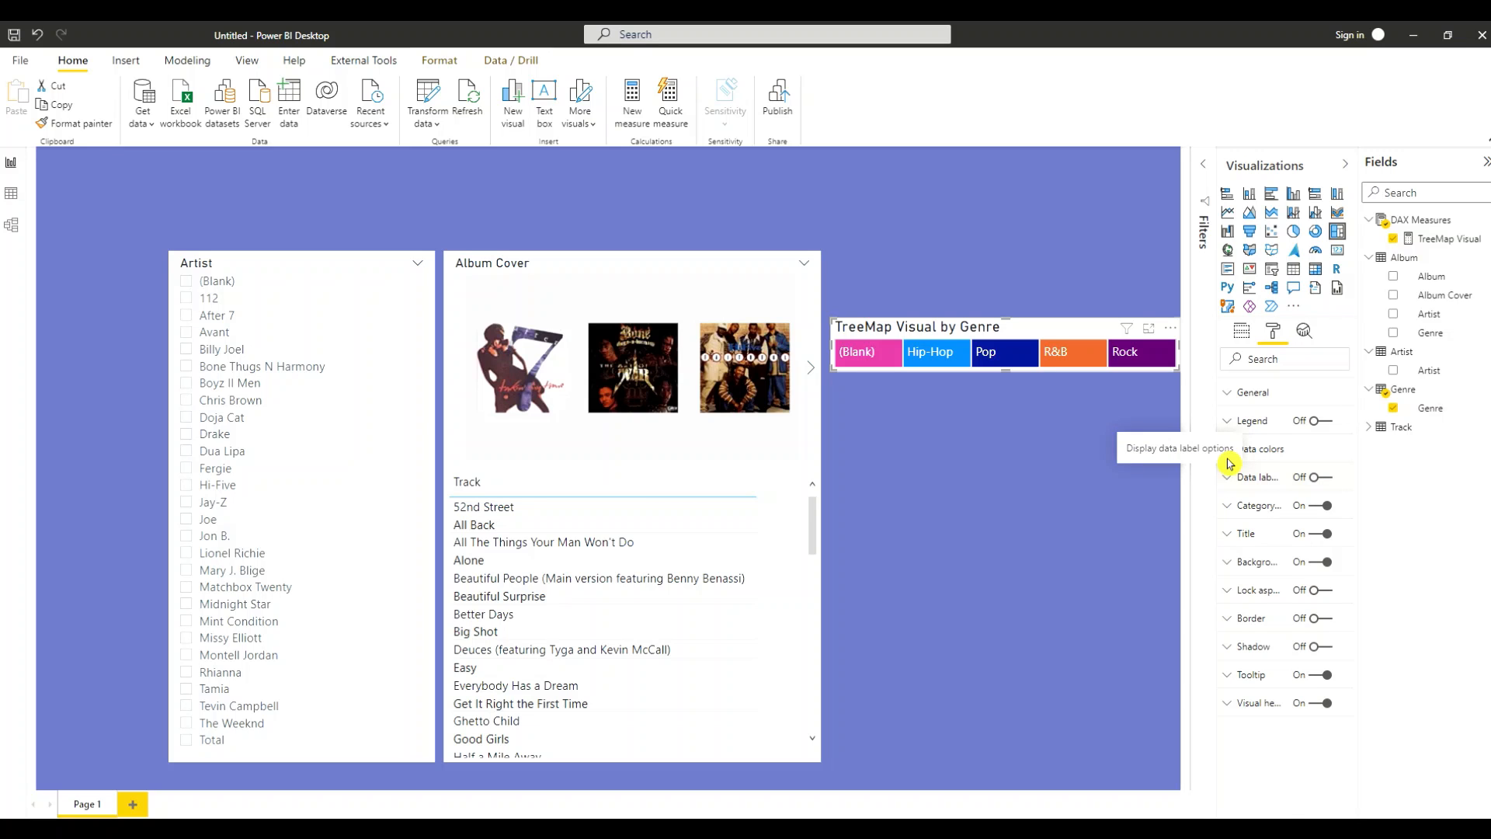
click(1227, 452)
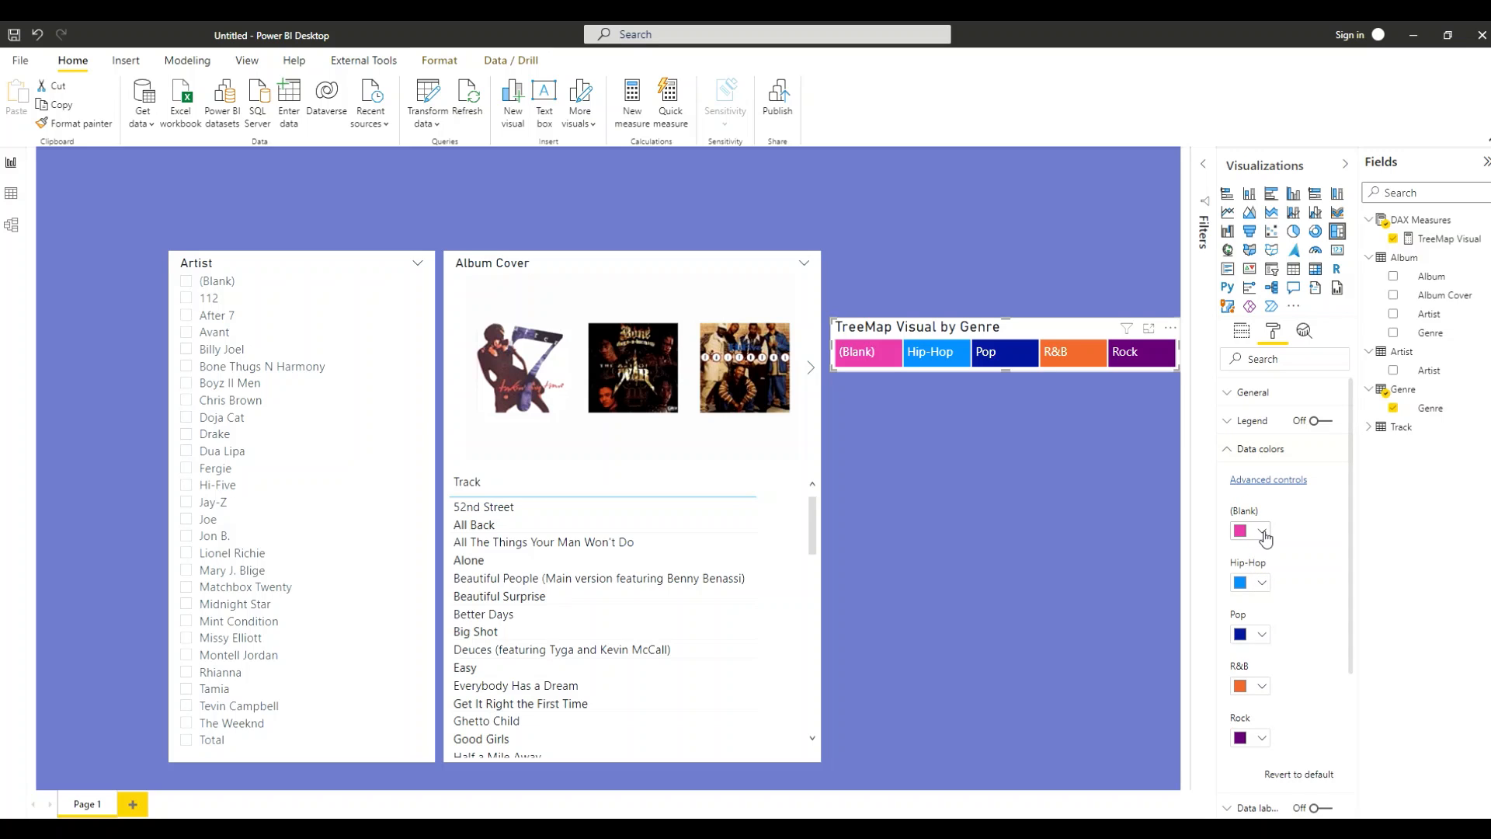
click(1263, 533)
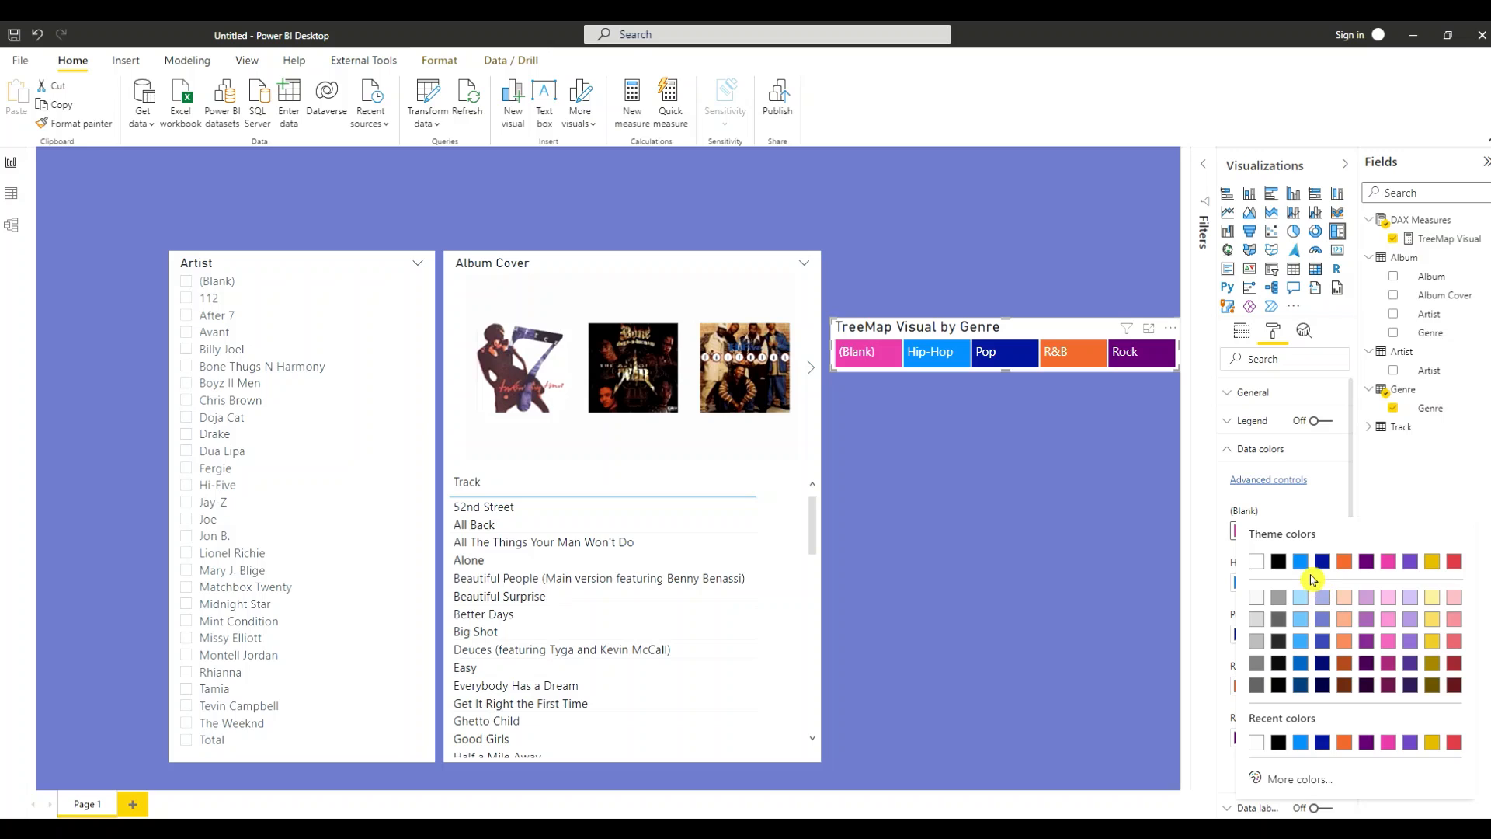
click(1301, 561)
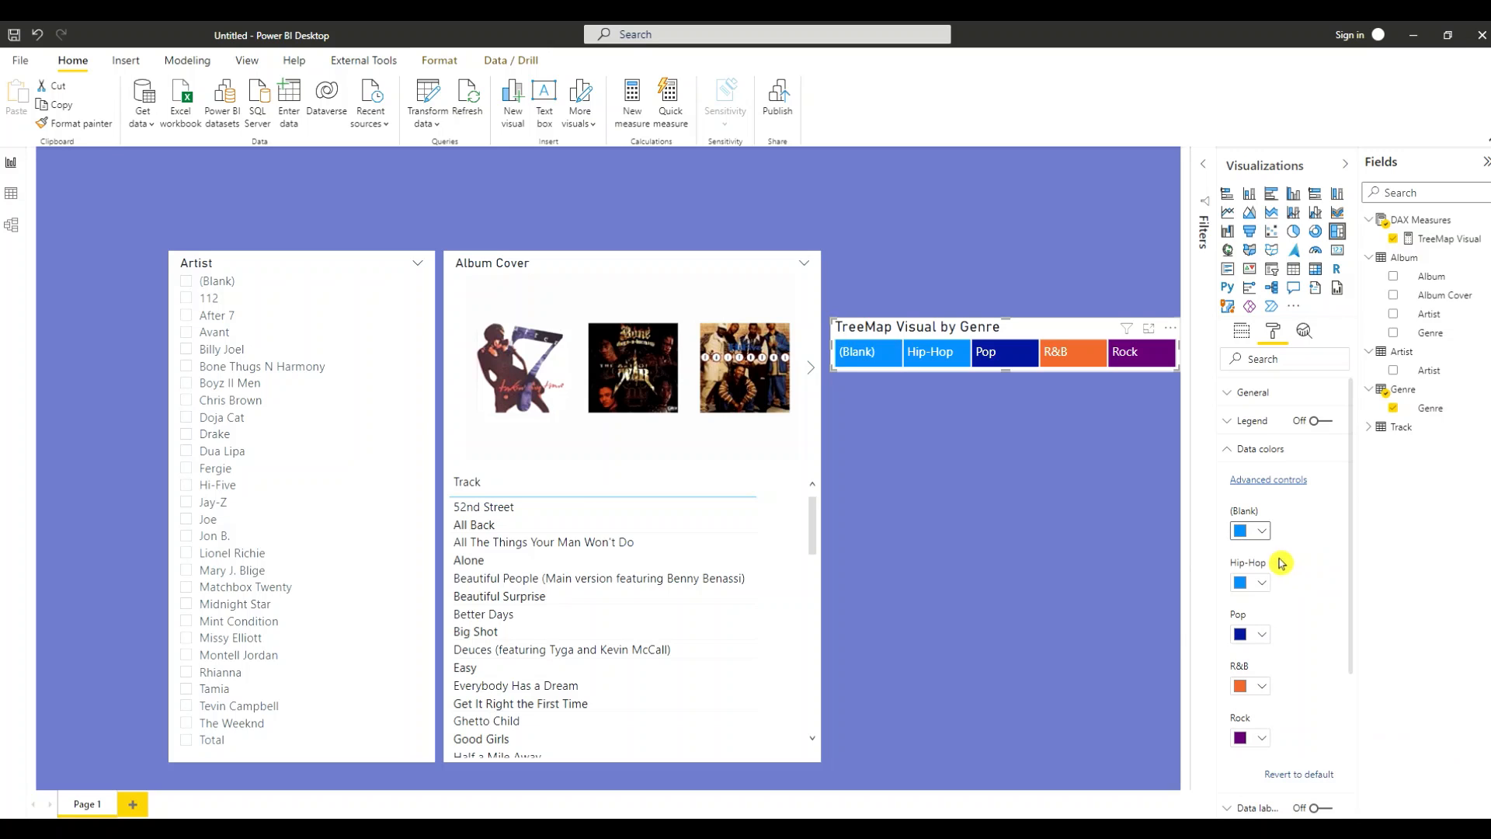
click(1252, 583)
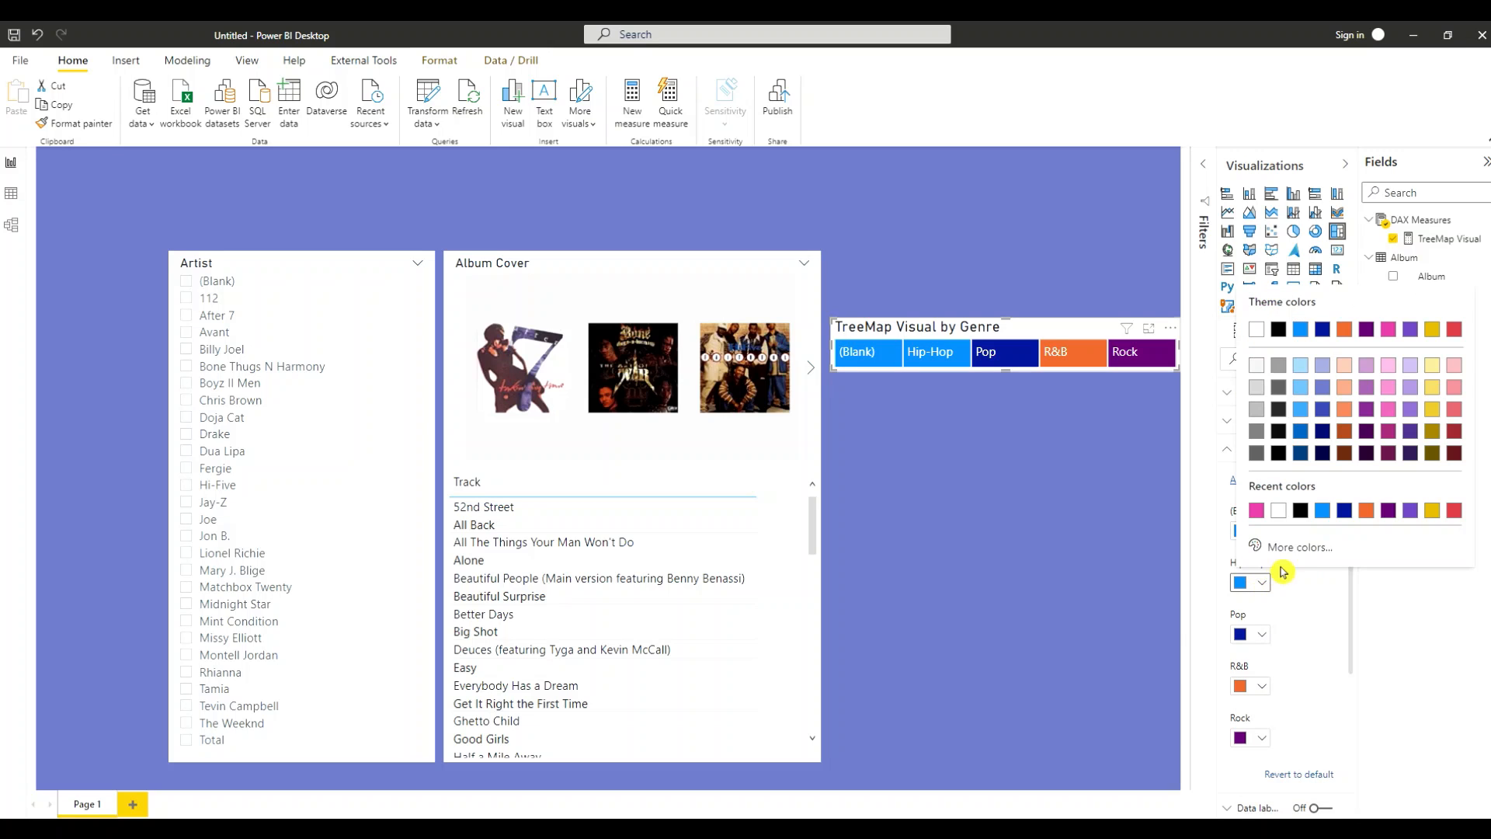
click(1300, 330)
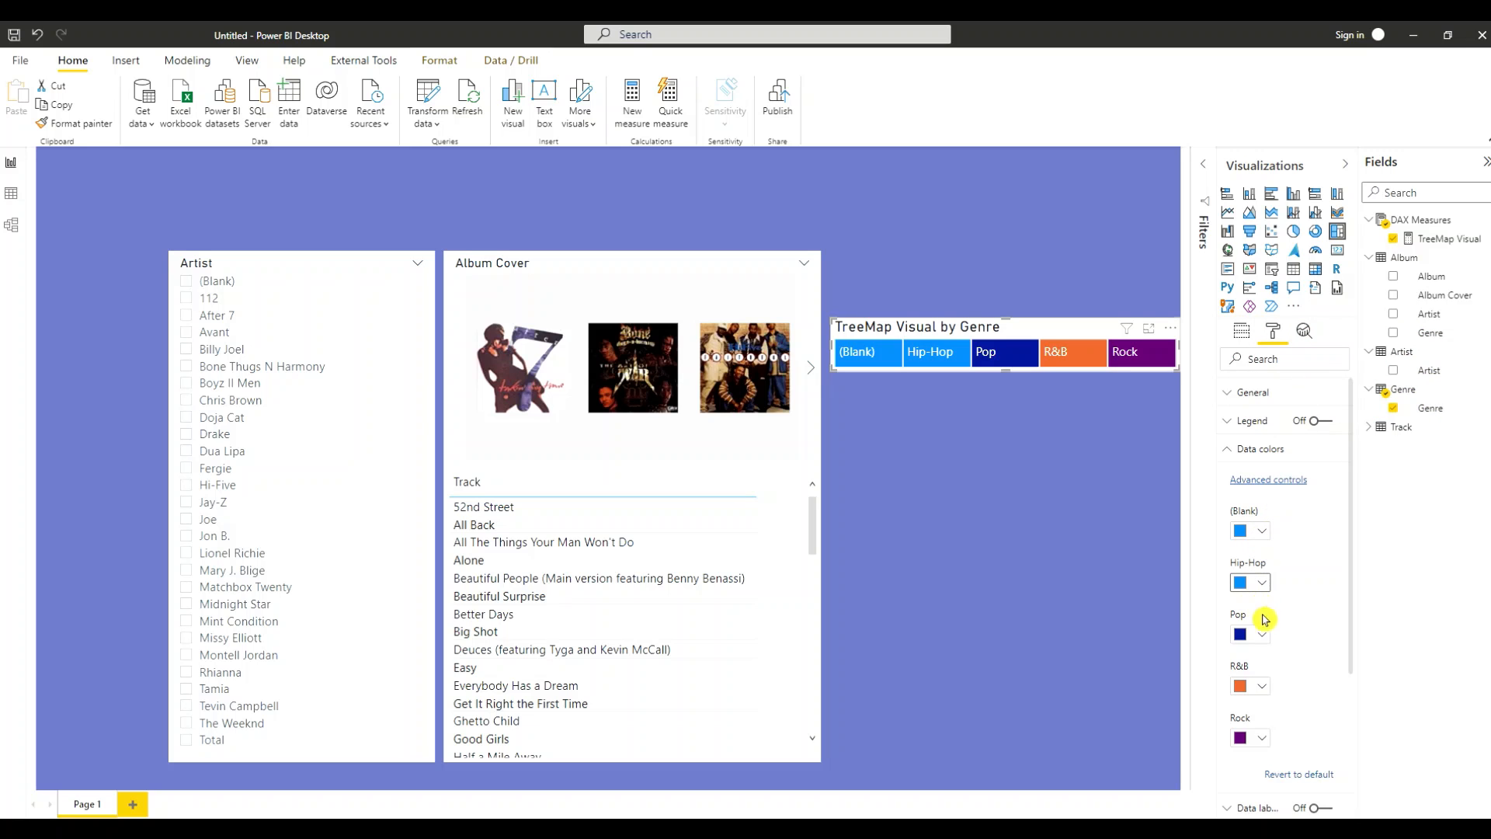
Apply the same bright blue theme color to the Pop, R&B and Rock tiles of the treemap
click(1252, 633)
click(1301, 381)
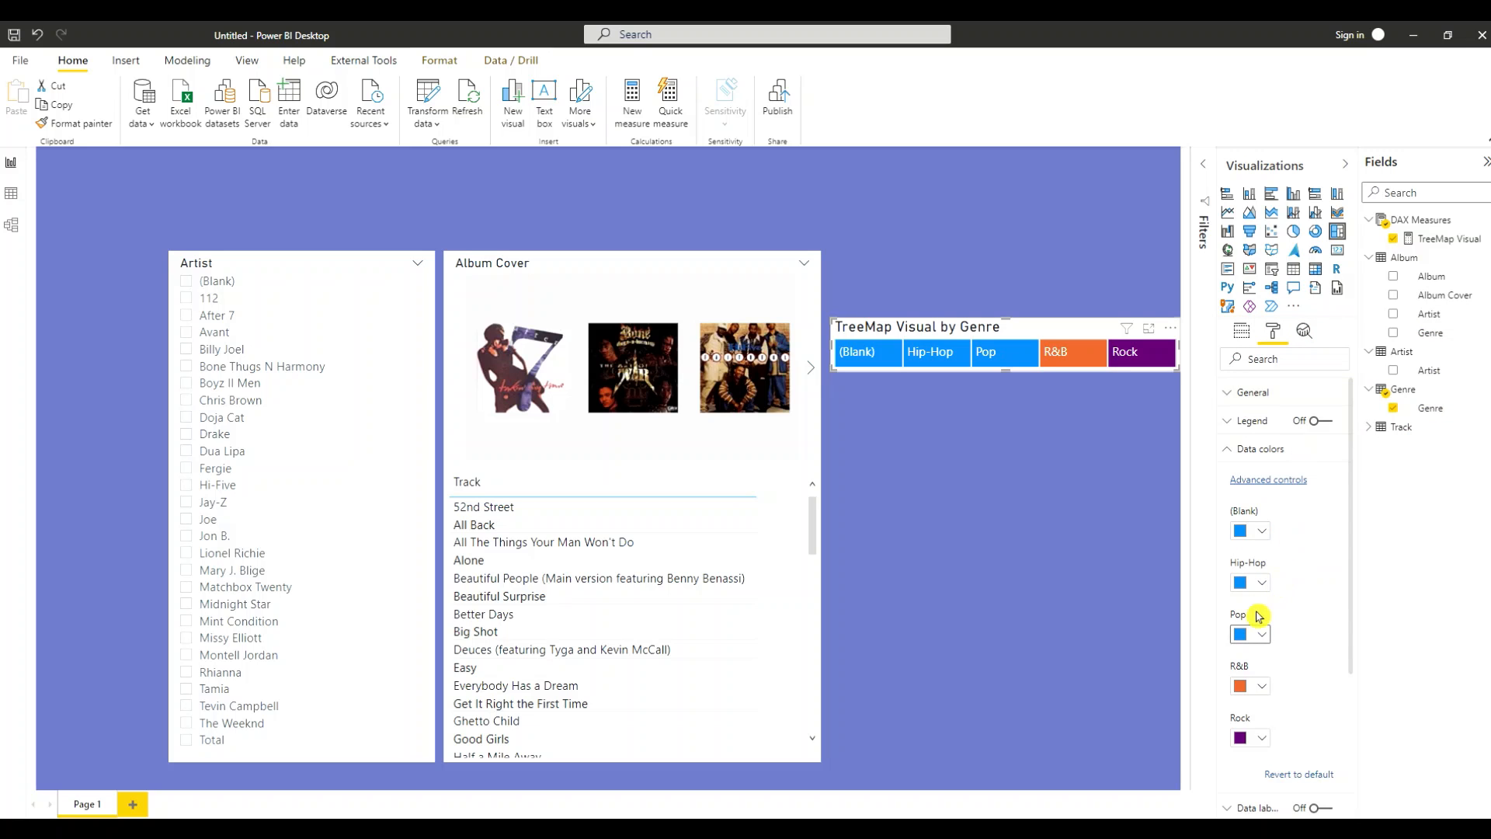
click(1262, 687)
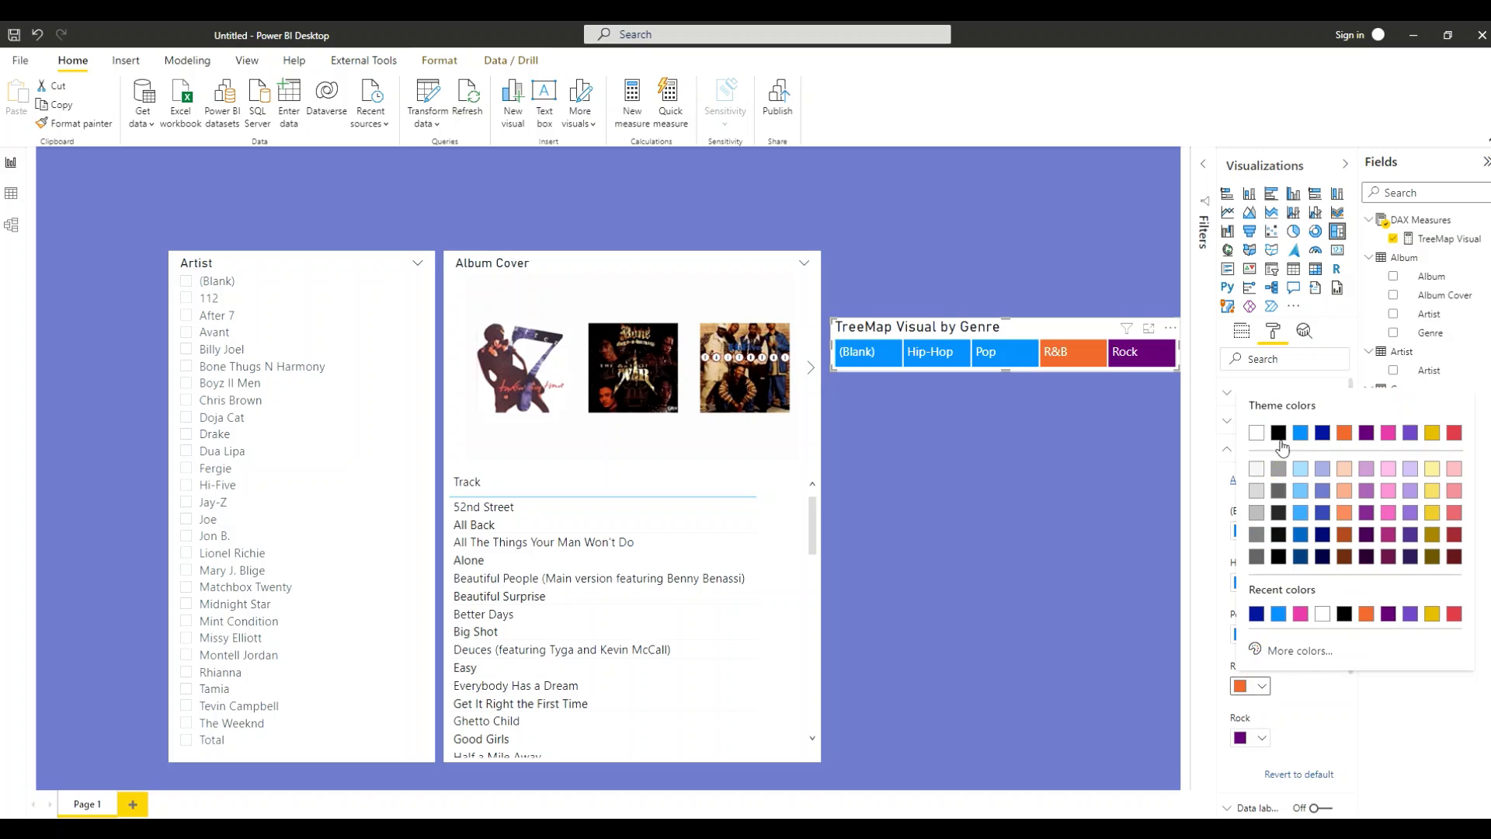
click(1297, 435)
click(1259, 738)
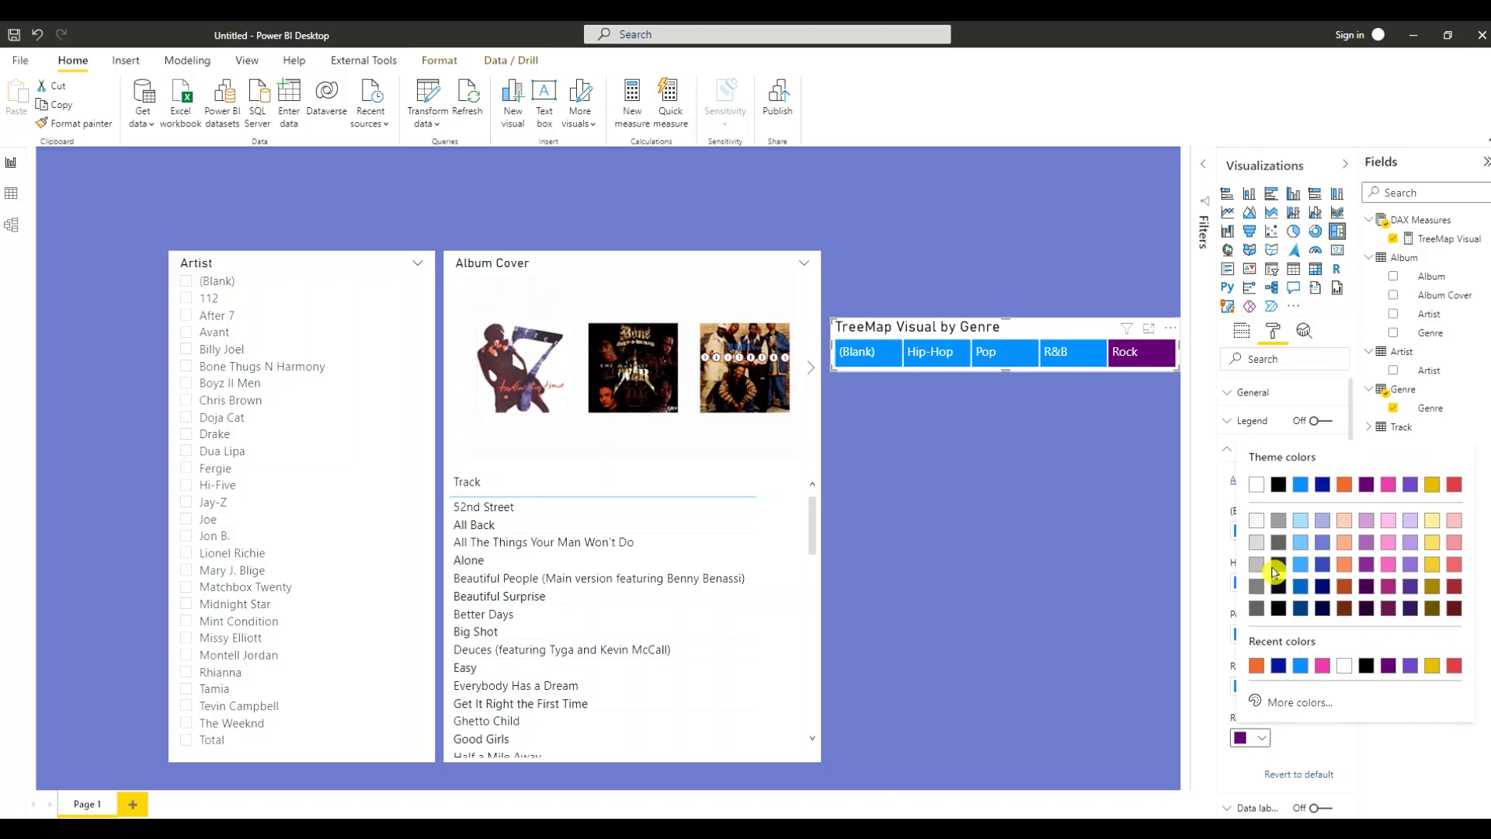
click(1299, 483)
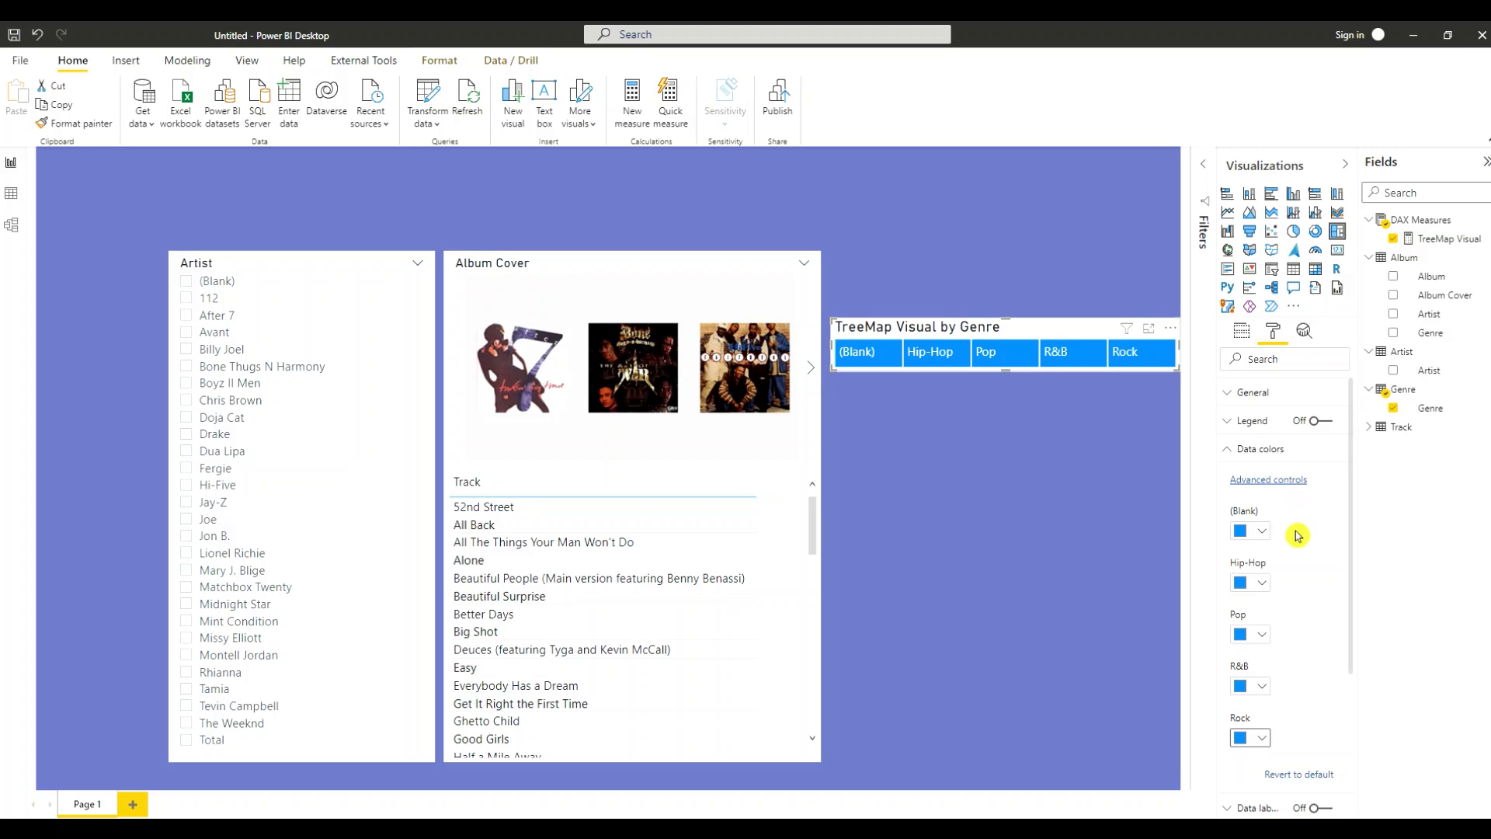
click(1231, 451)
click(1150, 437)
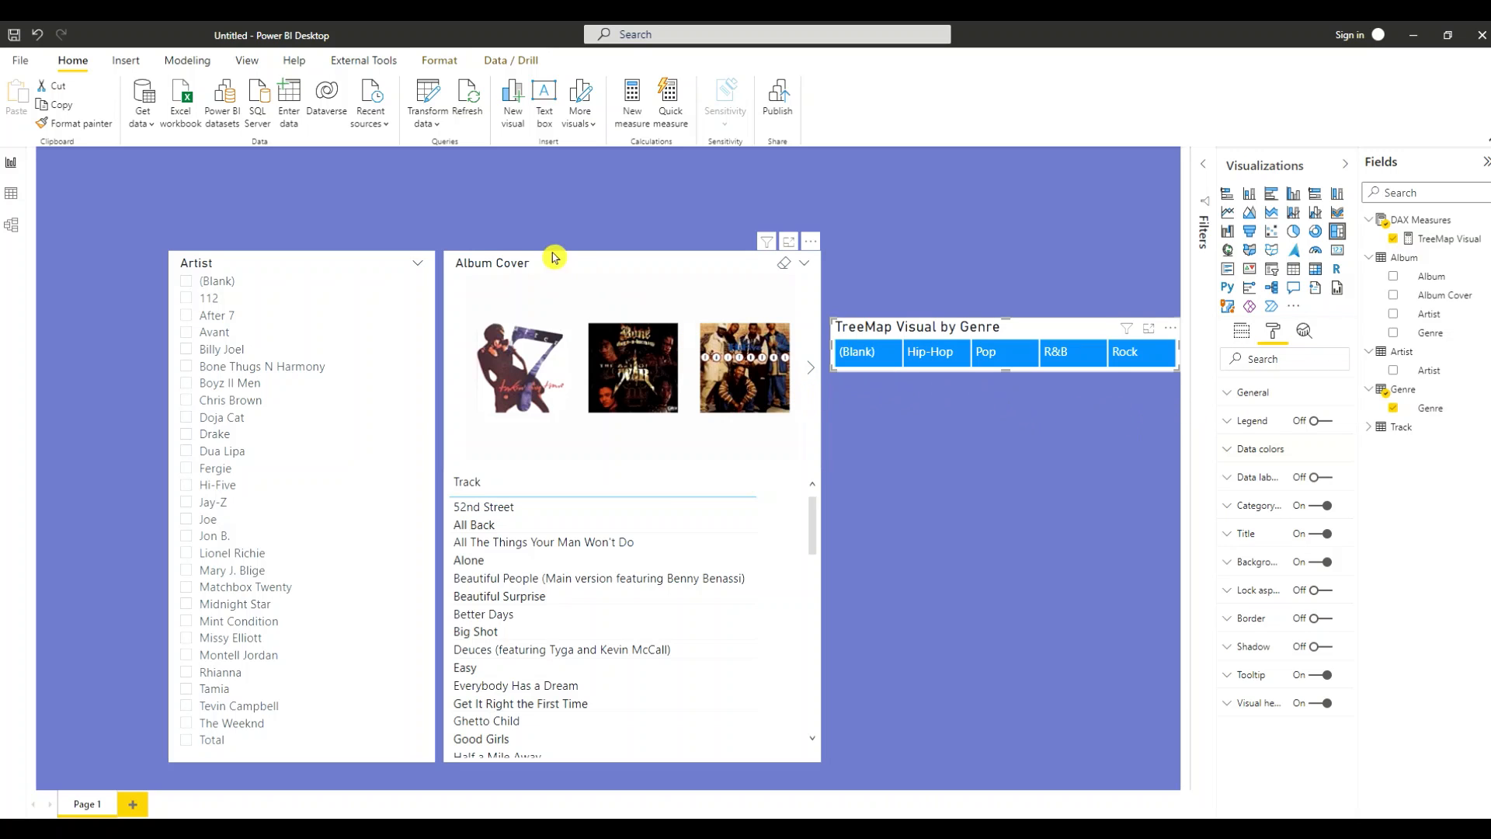
Open a gap between the Album Cover slicer and the Track table by raising the slicer and lowering the table's upper edge
drag(550, 264, 556, 235)
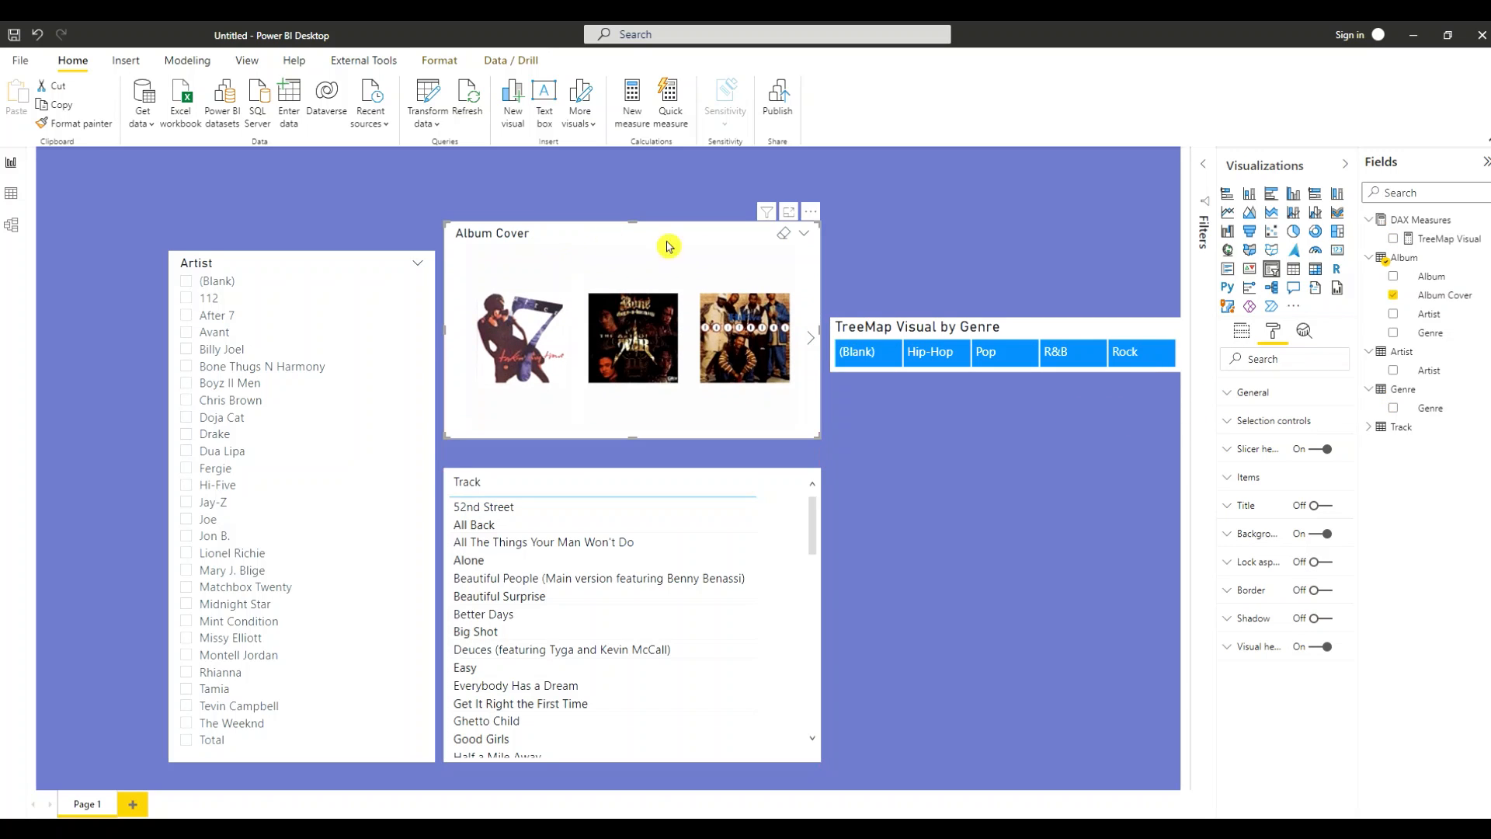
click(592, 472)
drag(629, 467, 629, 486)
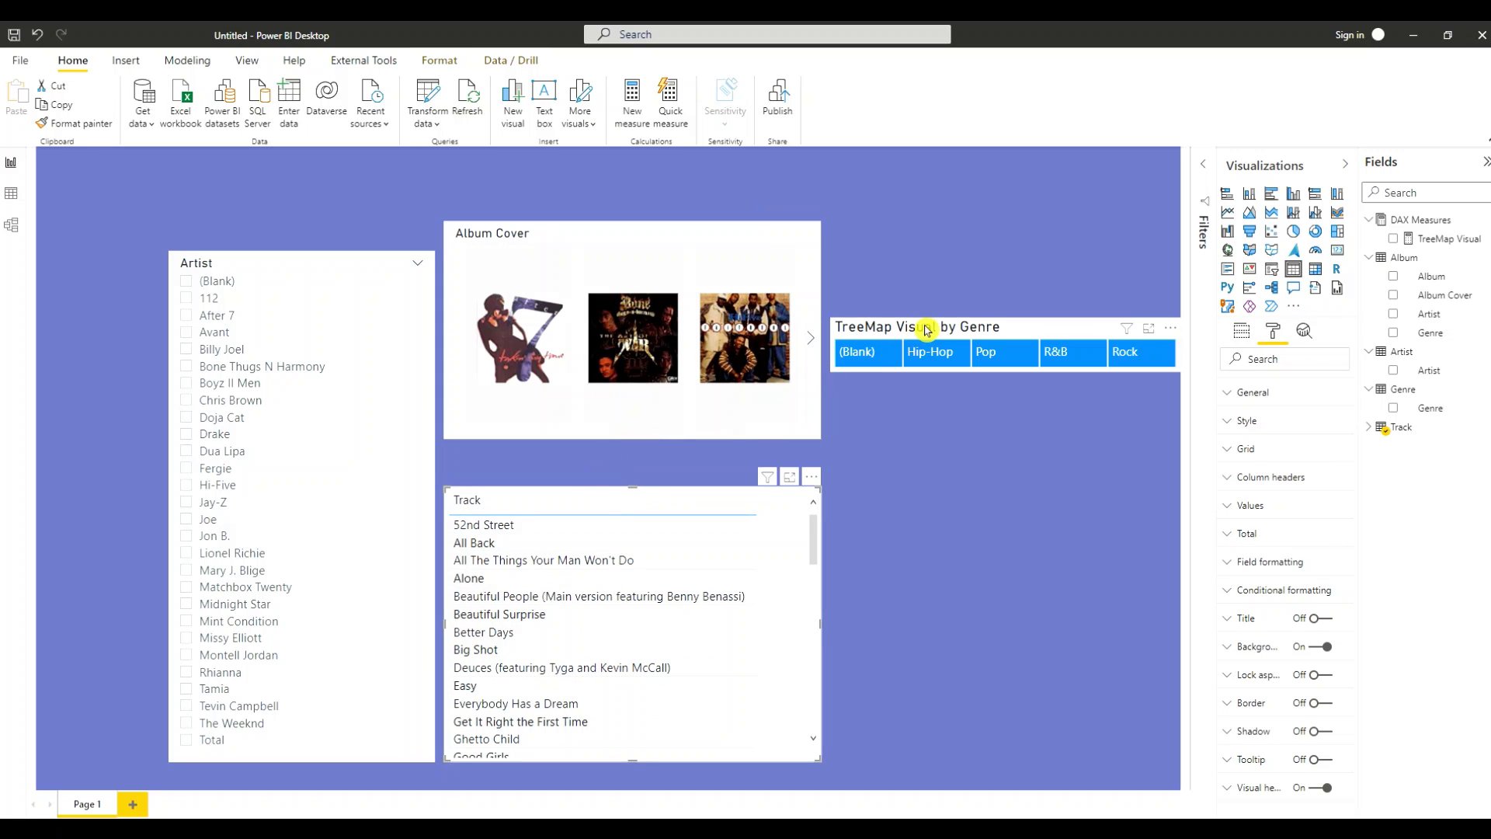
Fit the treemap between the Album Cover slicer and the Track table at their full width, and turn off its title
drag(920, 329, 541, 443)
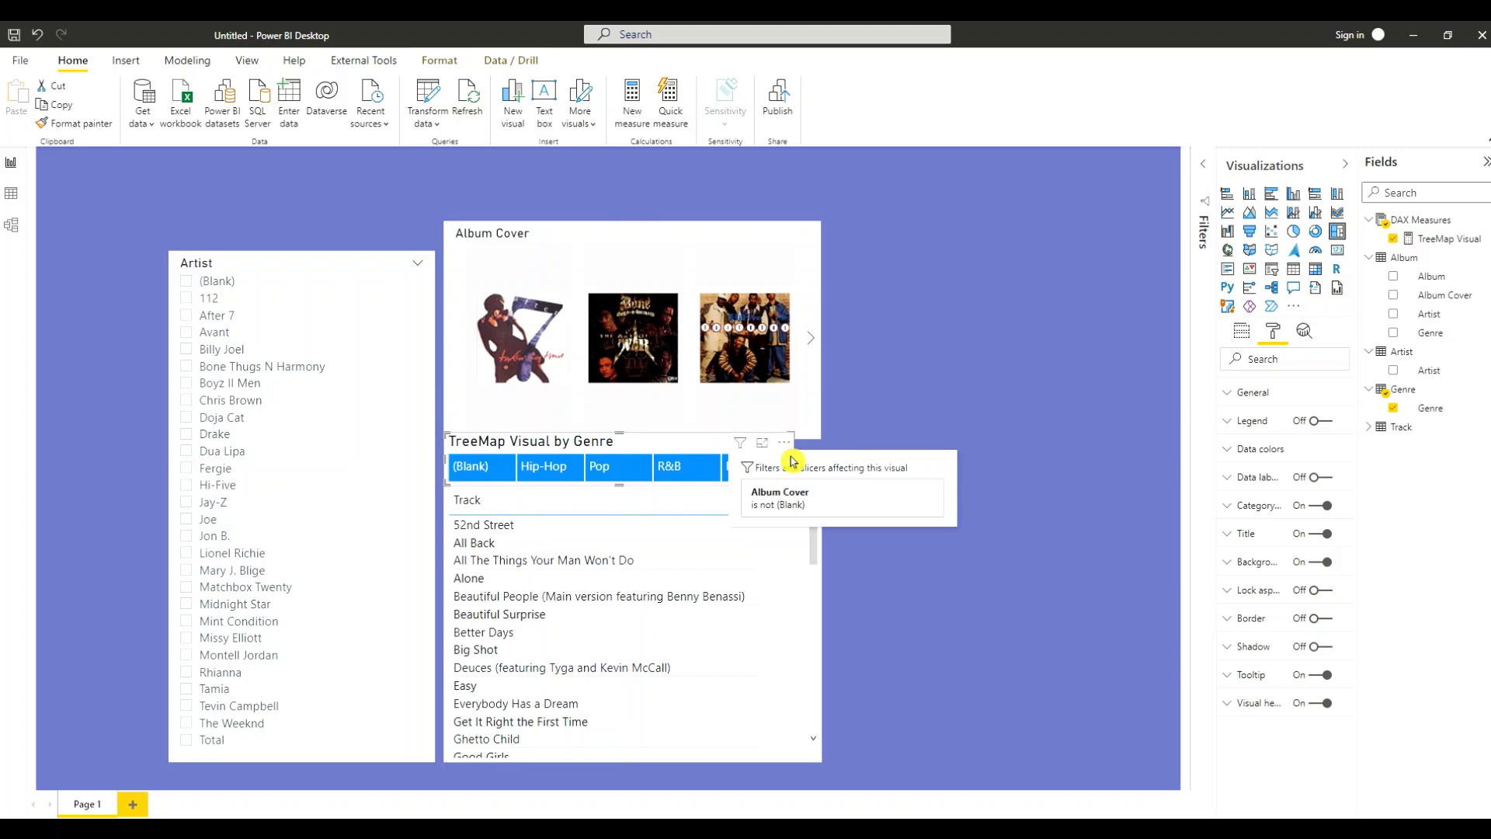
drag(794, 459, 819, 463)
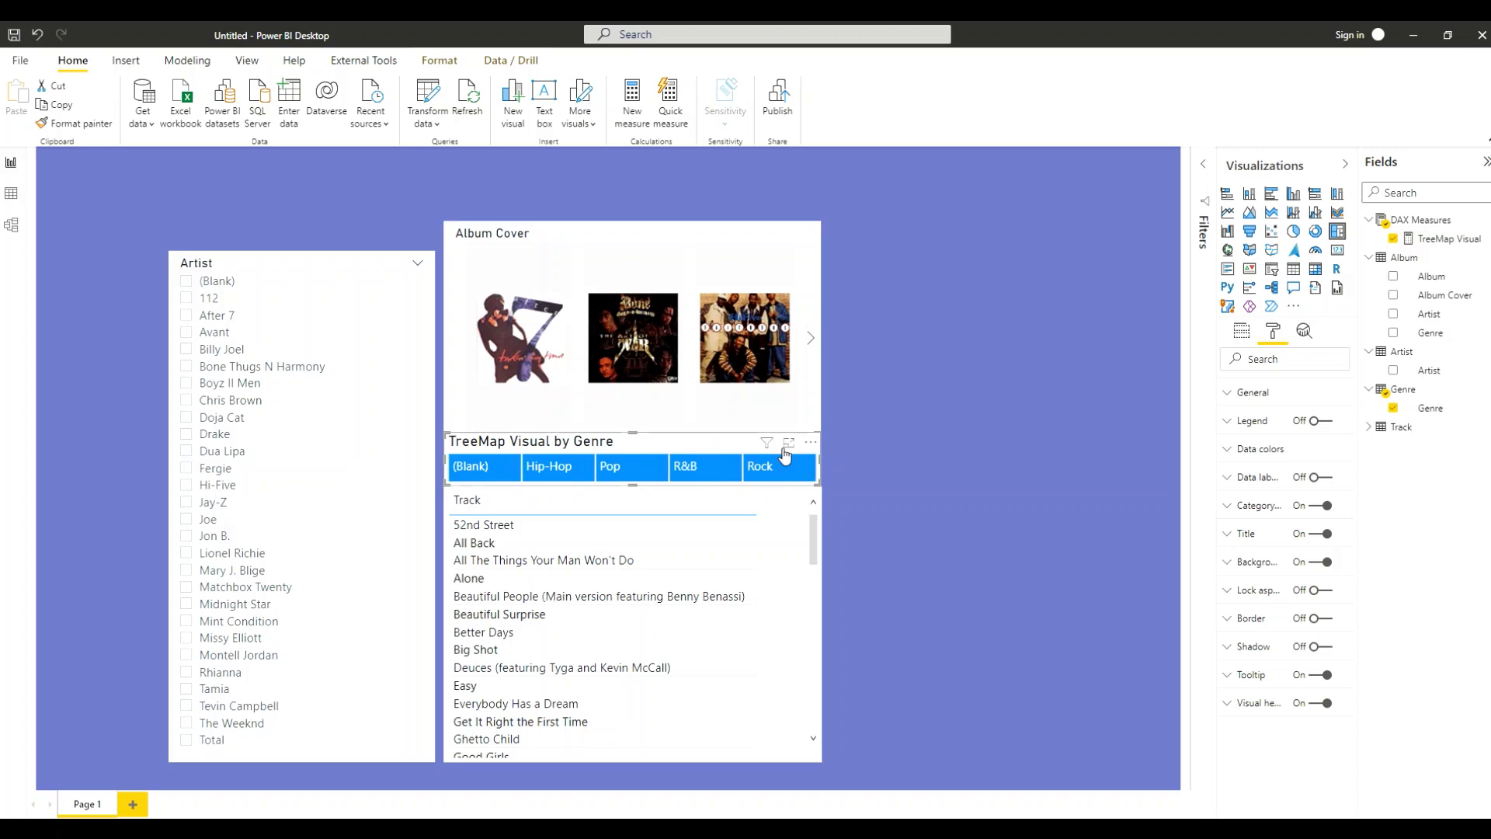
click(1311, 535)
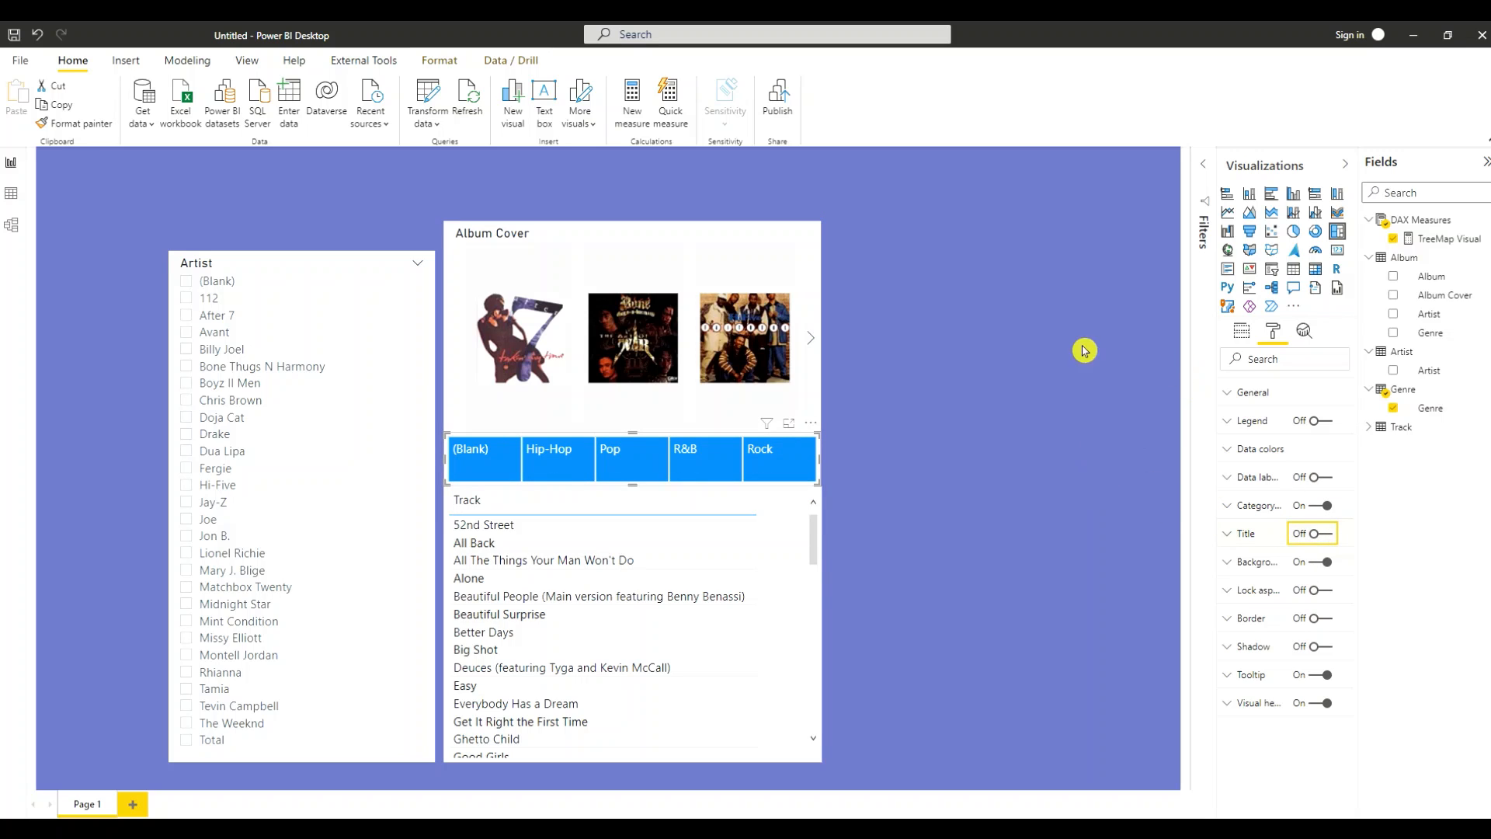
Try to exclude blanks from the treemap with an "is not blank" condition on its TreeMap Visual filter
click(1202, 170)
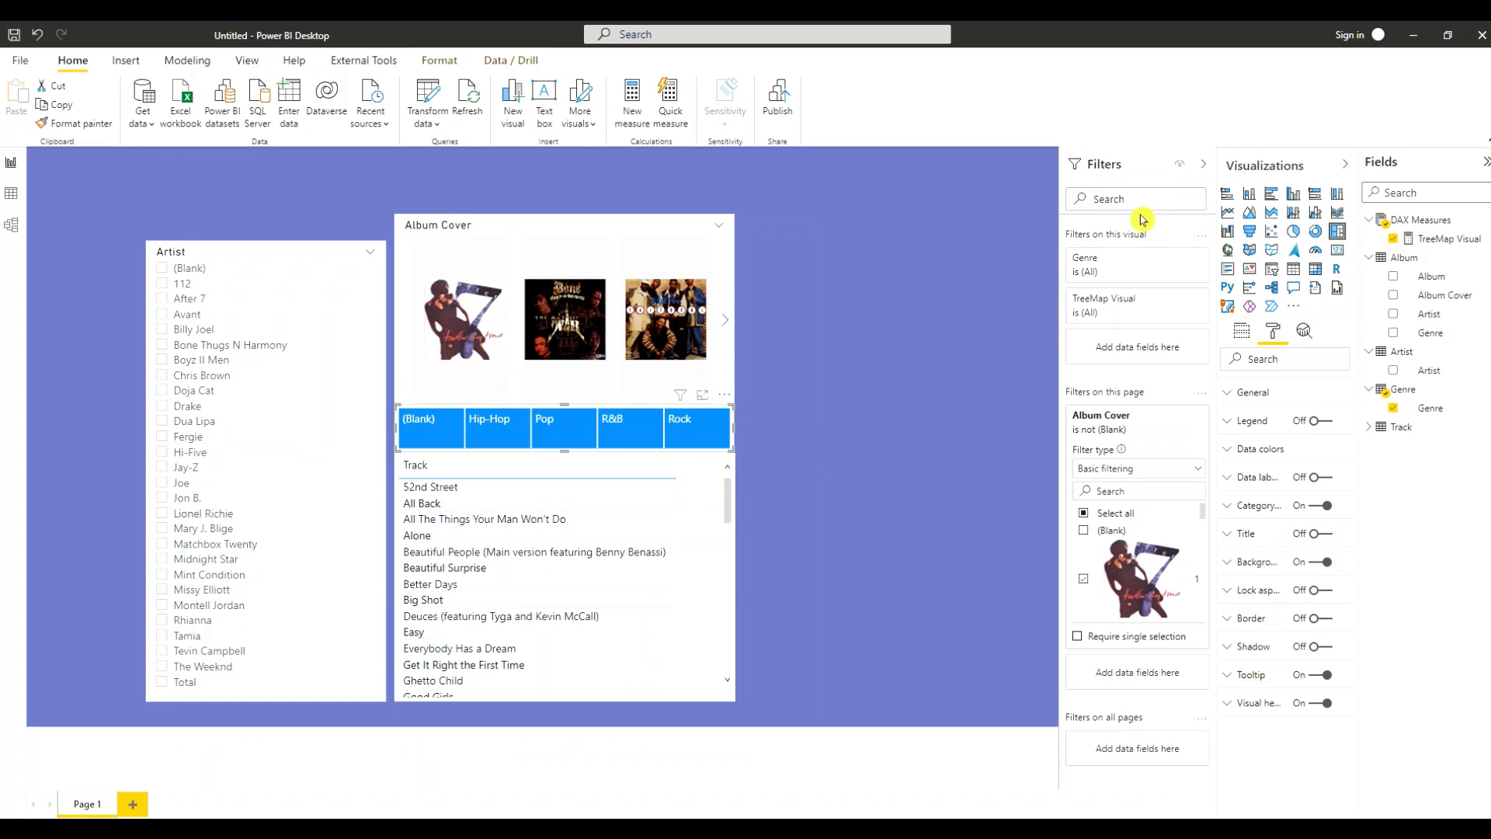
click(1180, 300)
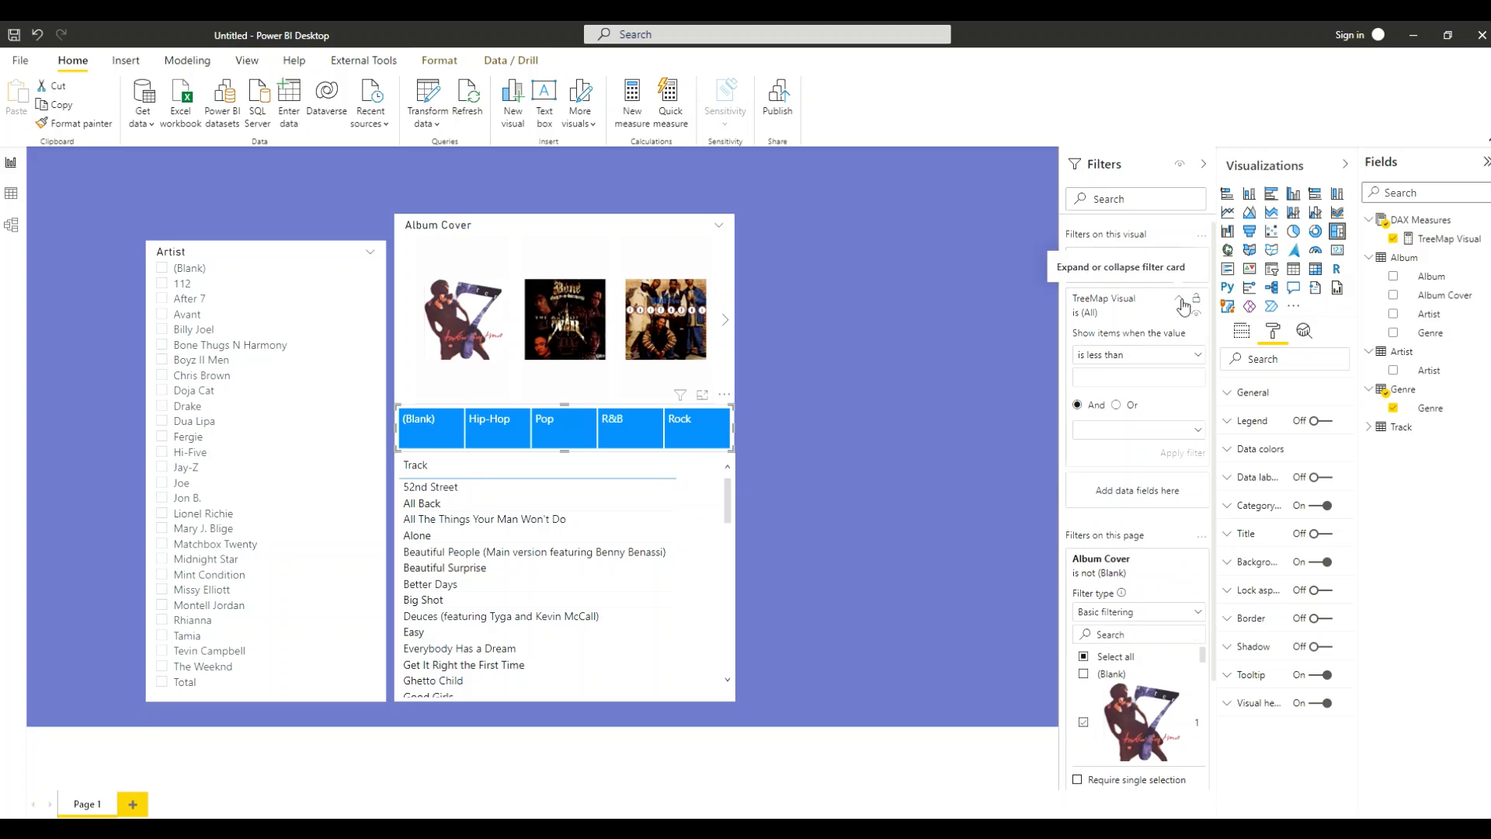
click(1085, 319)
click(1088, 321)
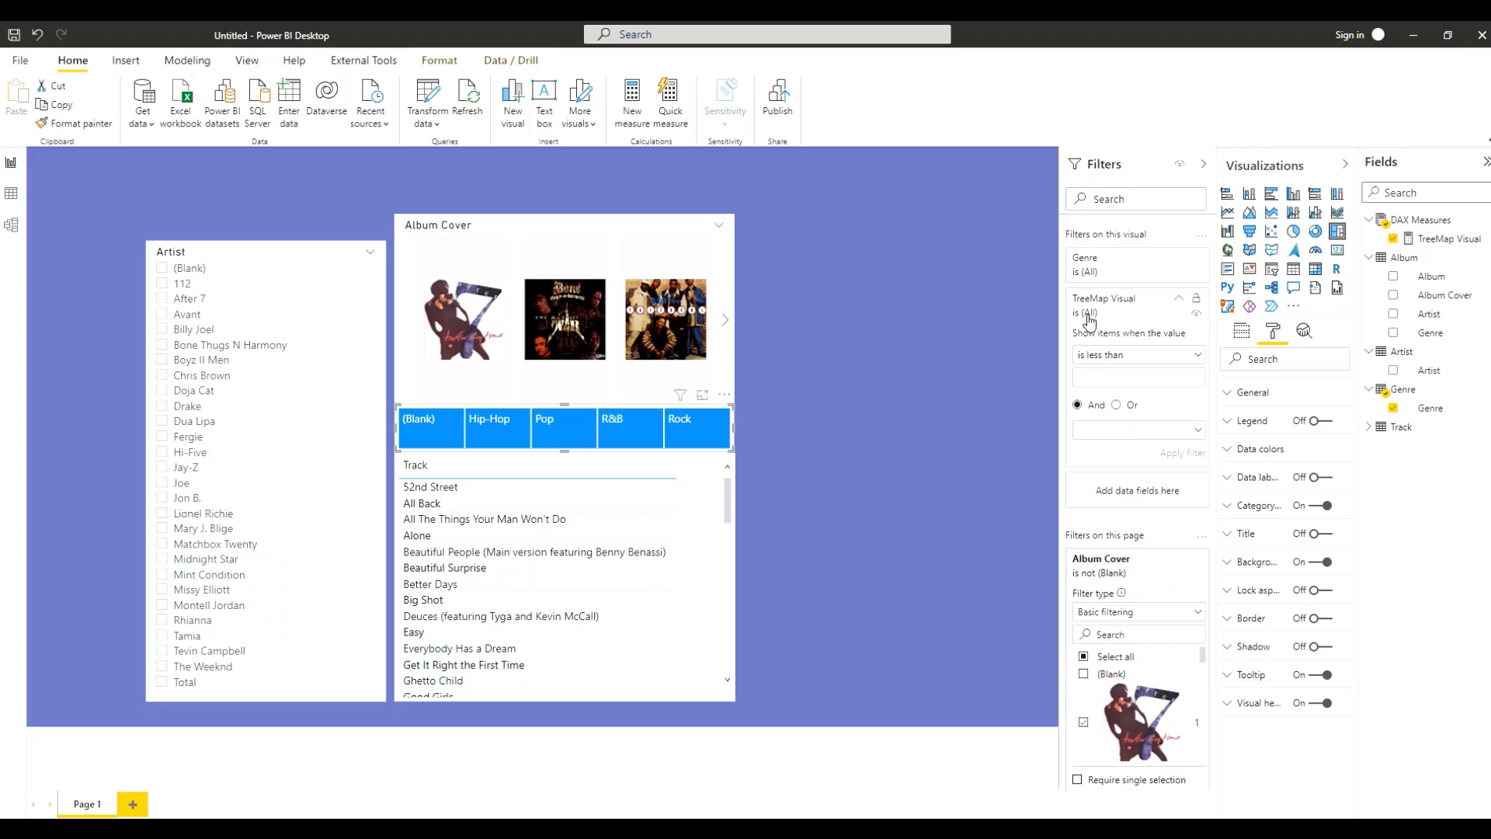
click(1178, 301)
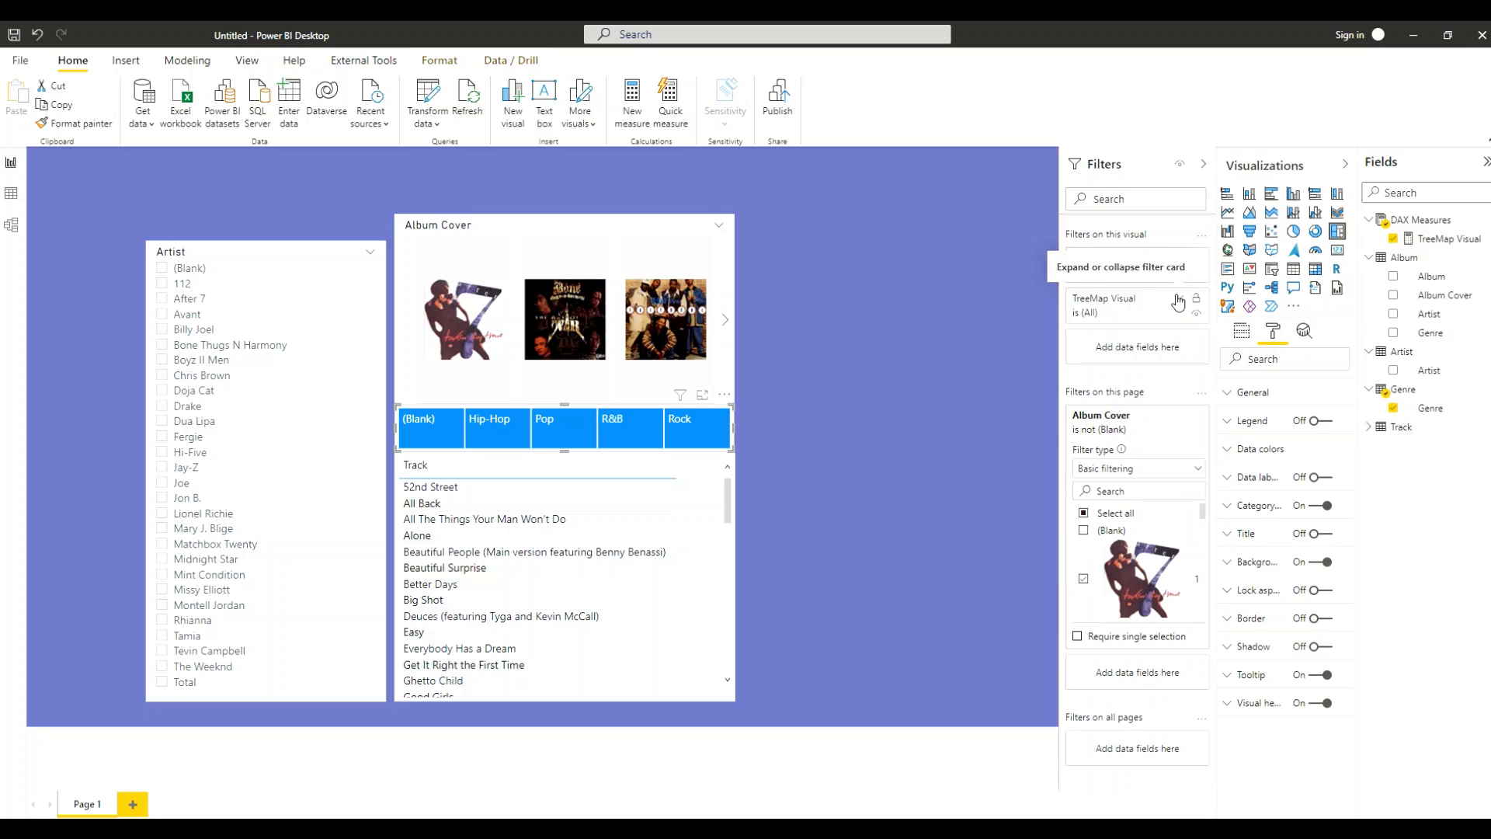
click(1122, 307)
click(1189, 358)
click(1115, 507)
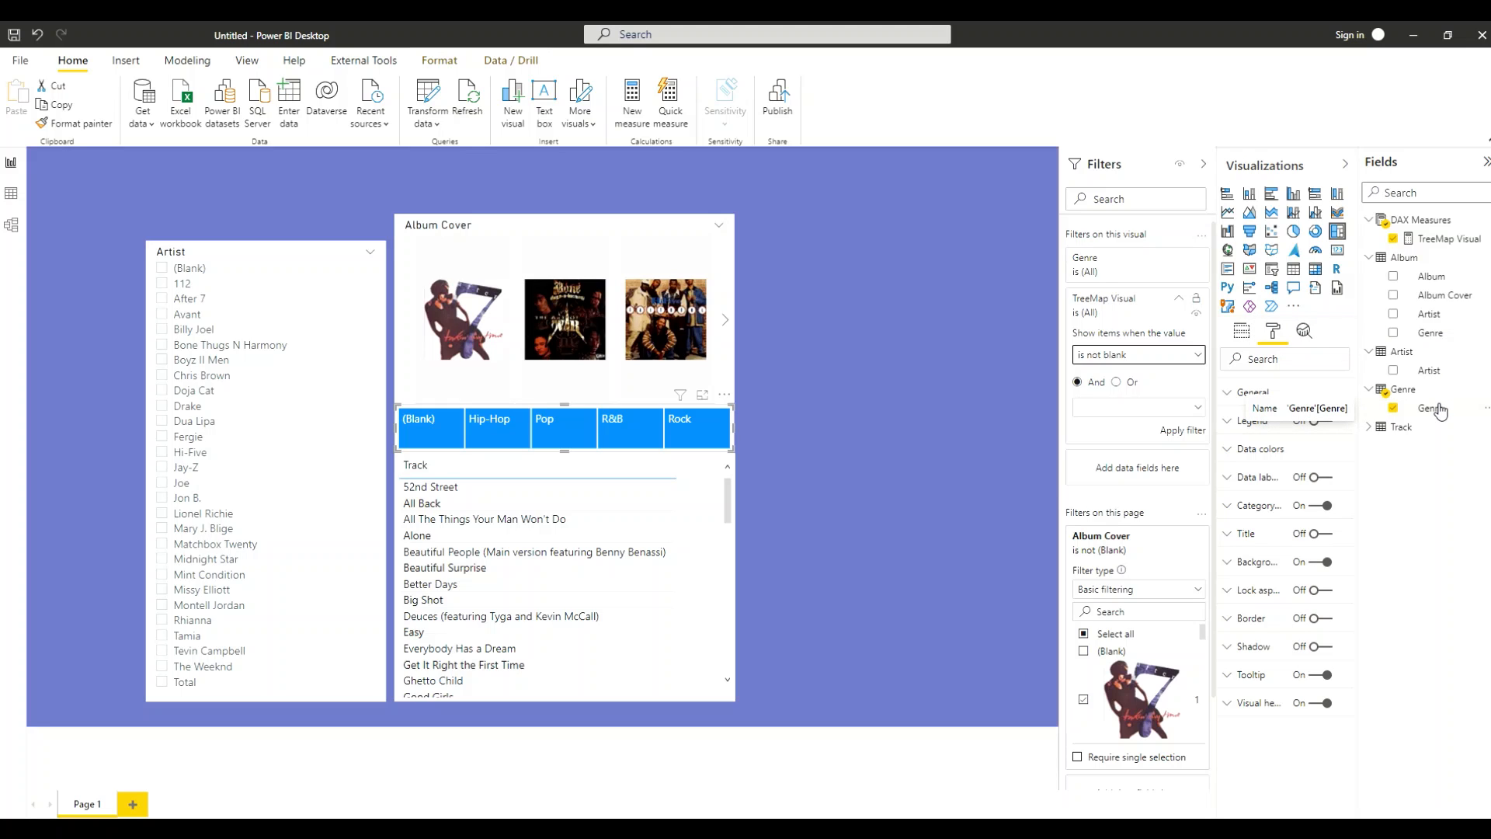
Filter the treemap's Genre field to every value except (Blank), and collapse the Filters pane
click(1178, 258)
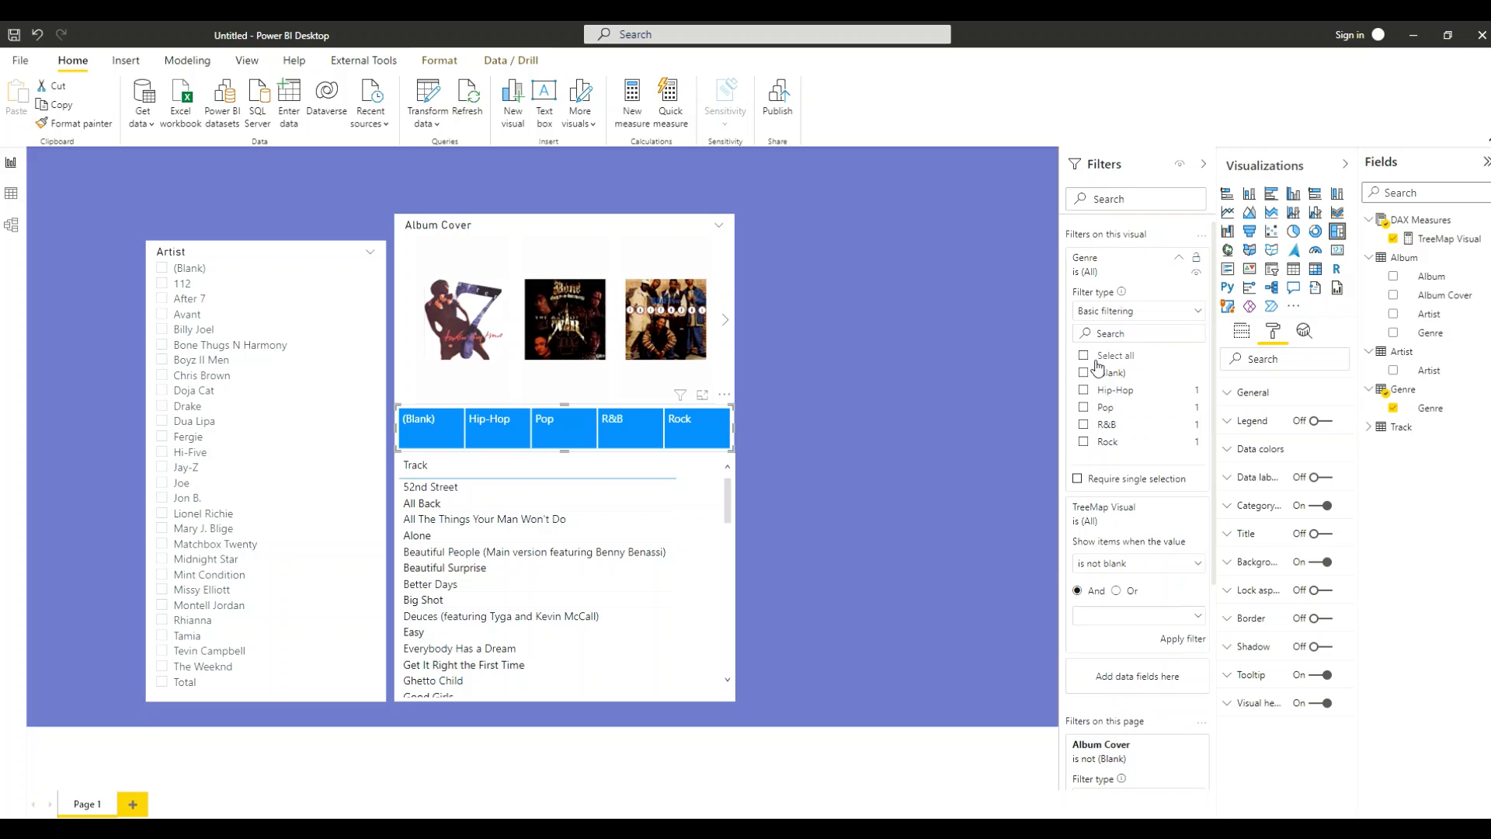
click(1097, 376)
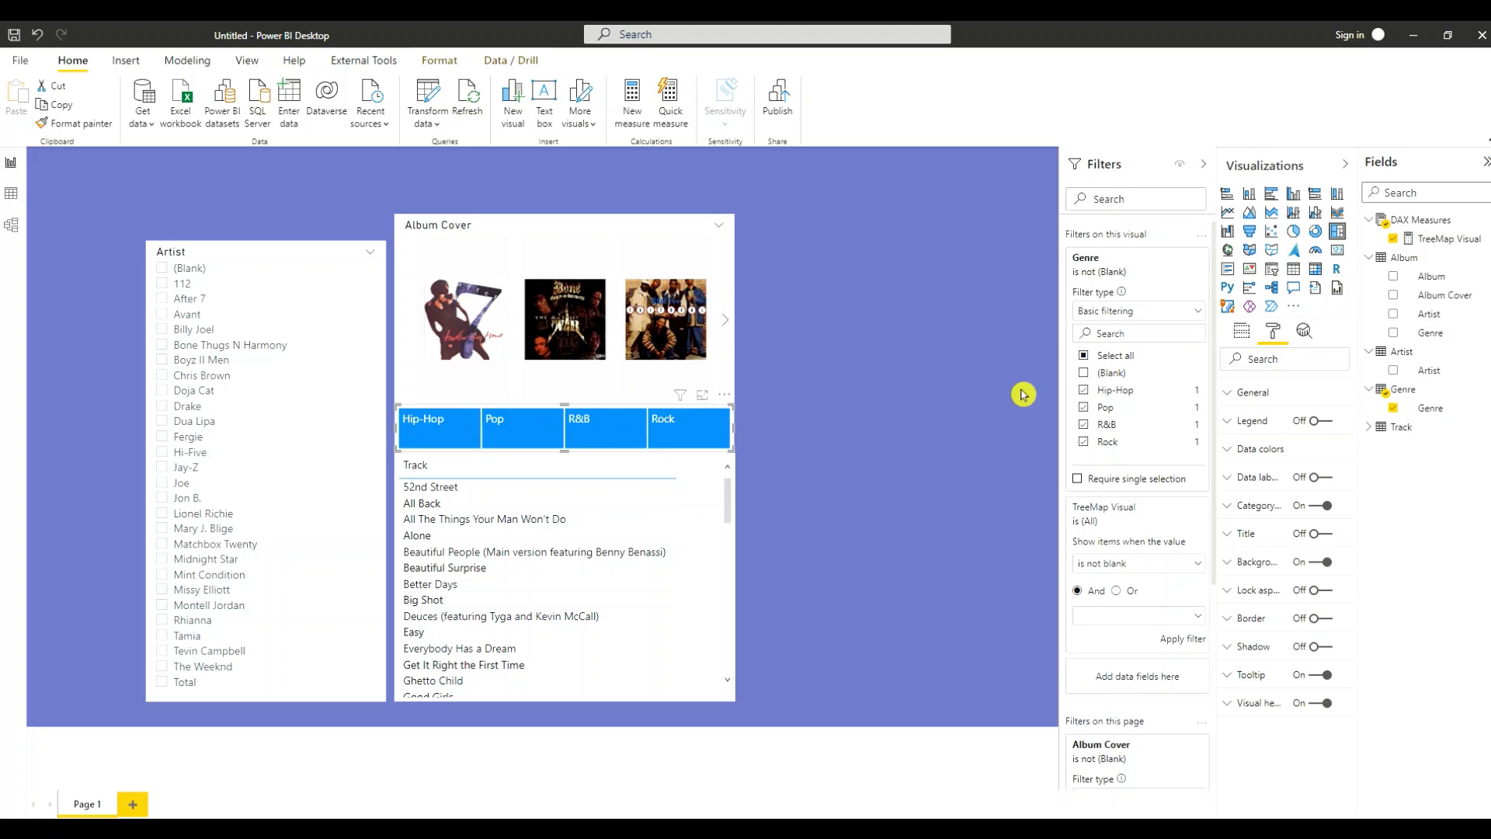
click(935, 410)
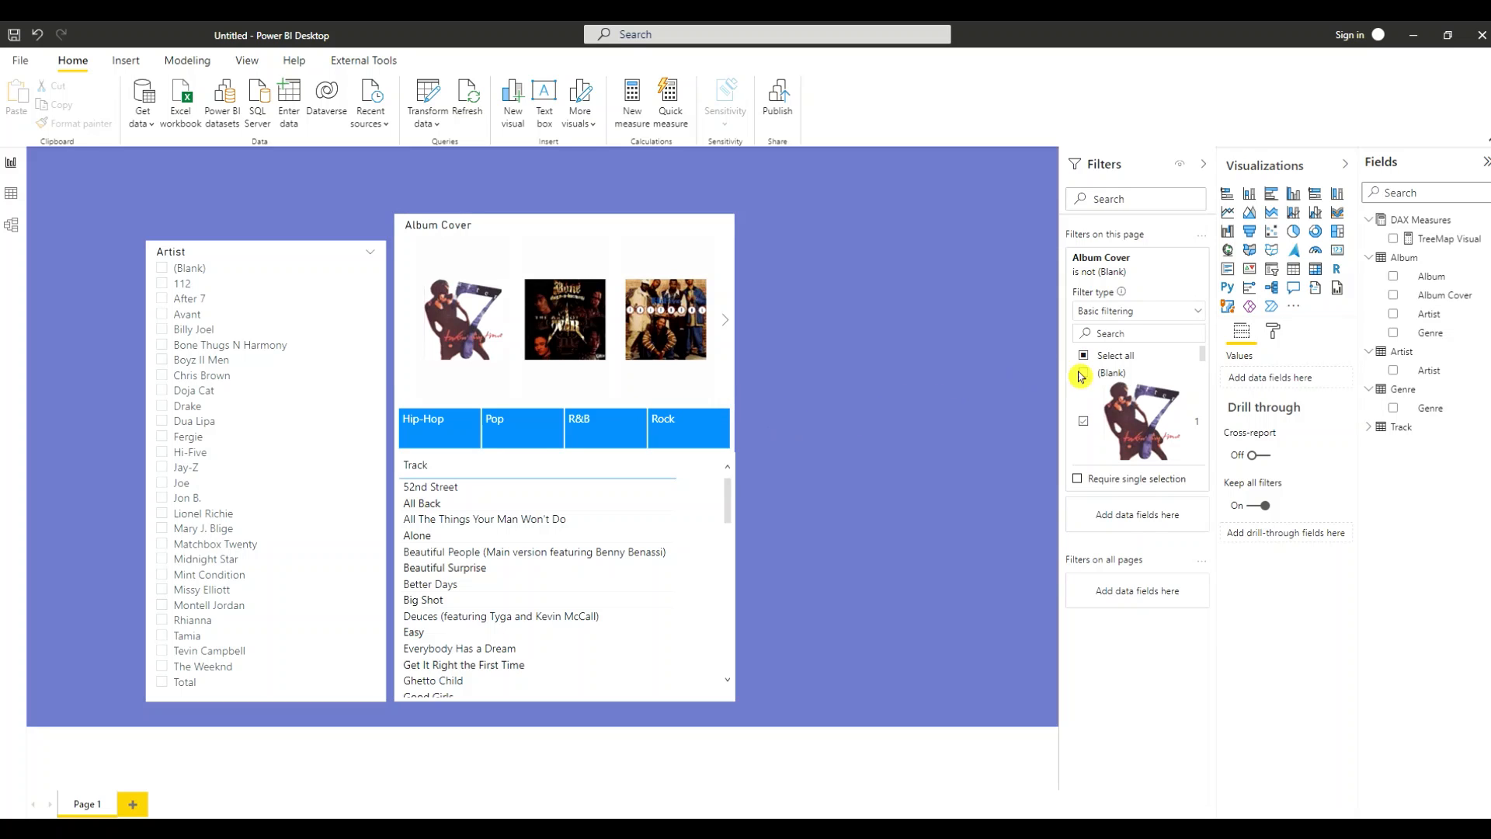
click(1204, 166)
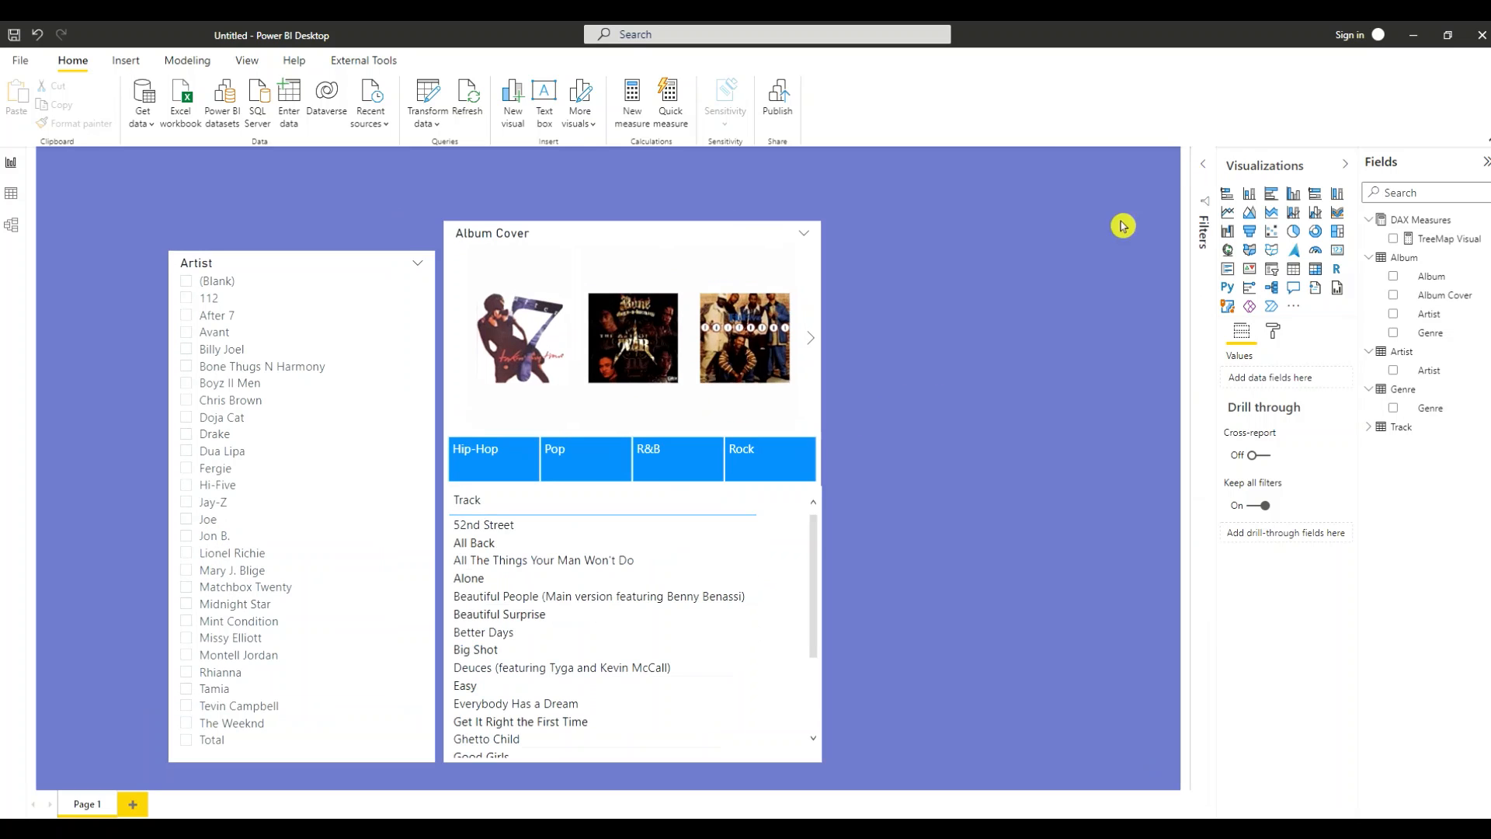
Test the treemap as a genre filter for the Track table by selecting R&B and Pop in turn
click(671, 468)
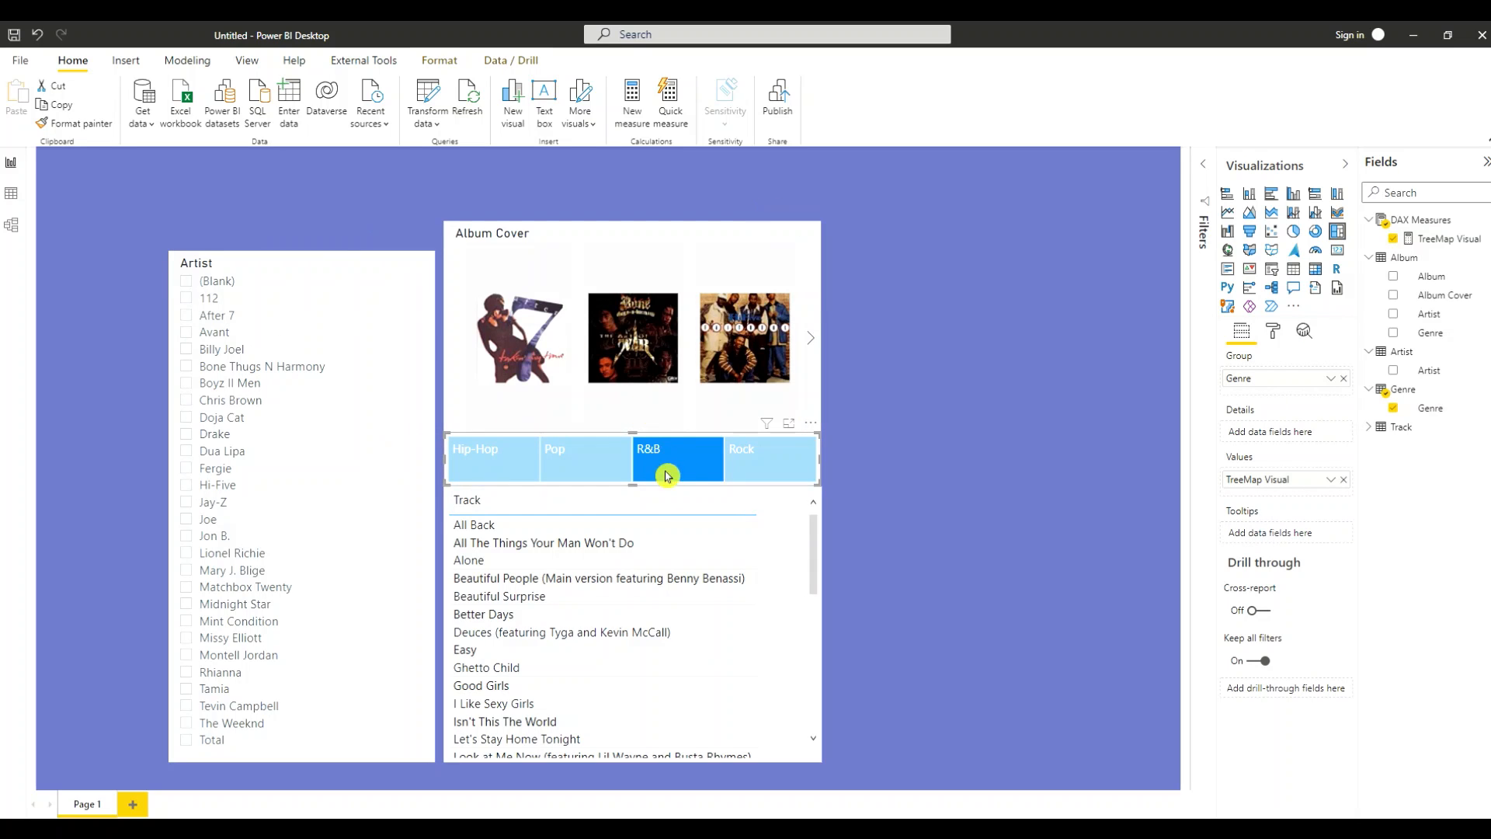
click(580, 466)
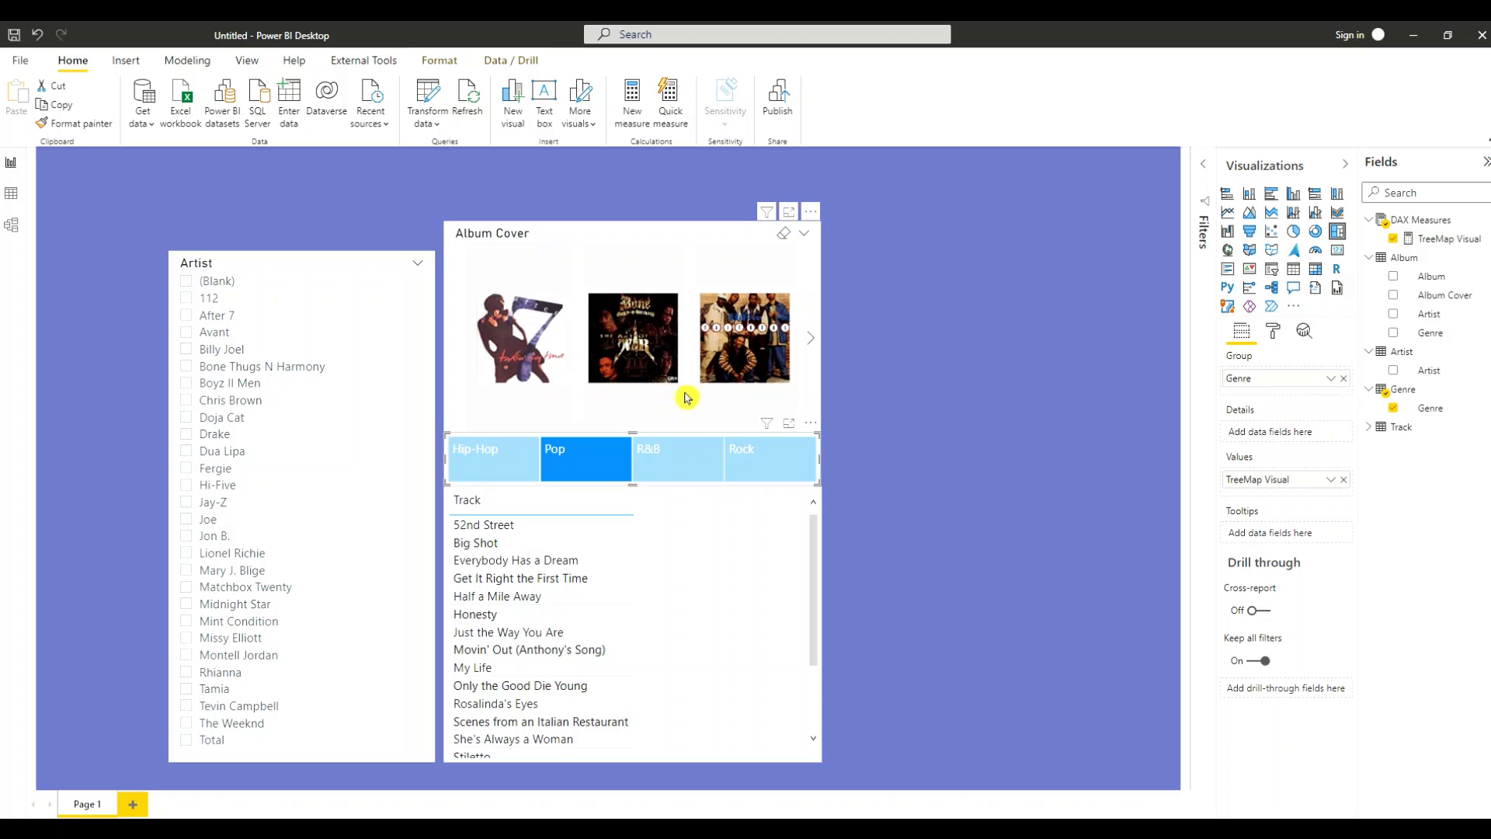
Check how the Track table responds to the Rock, Hip-Hop, Pop and R&B genres in the treemap
click(750, 474)
click(488, 464)
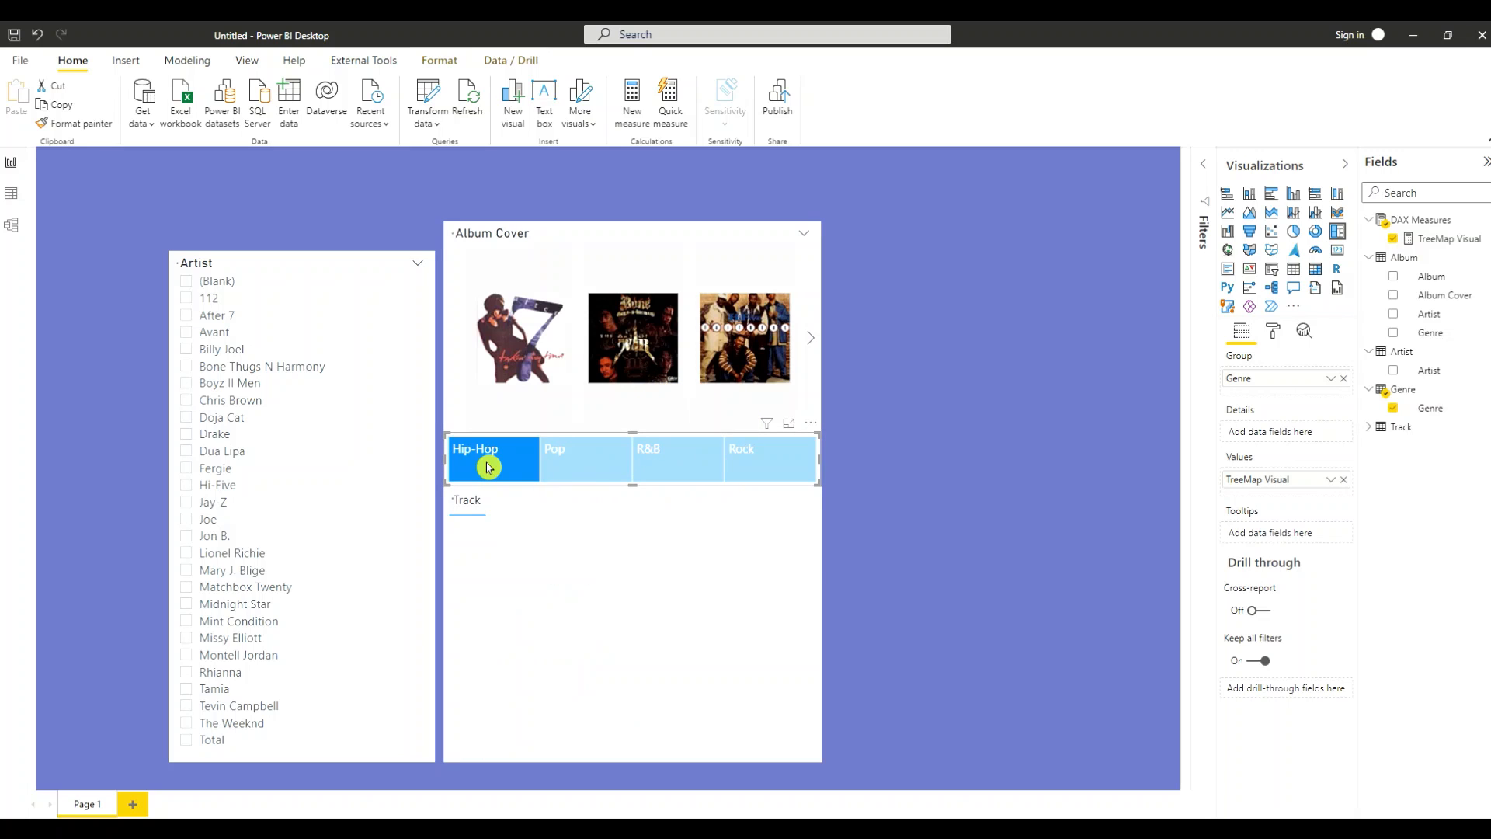
click(603, 474)
click(665, 471)
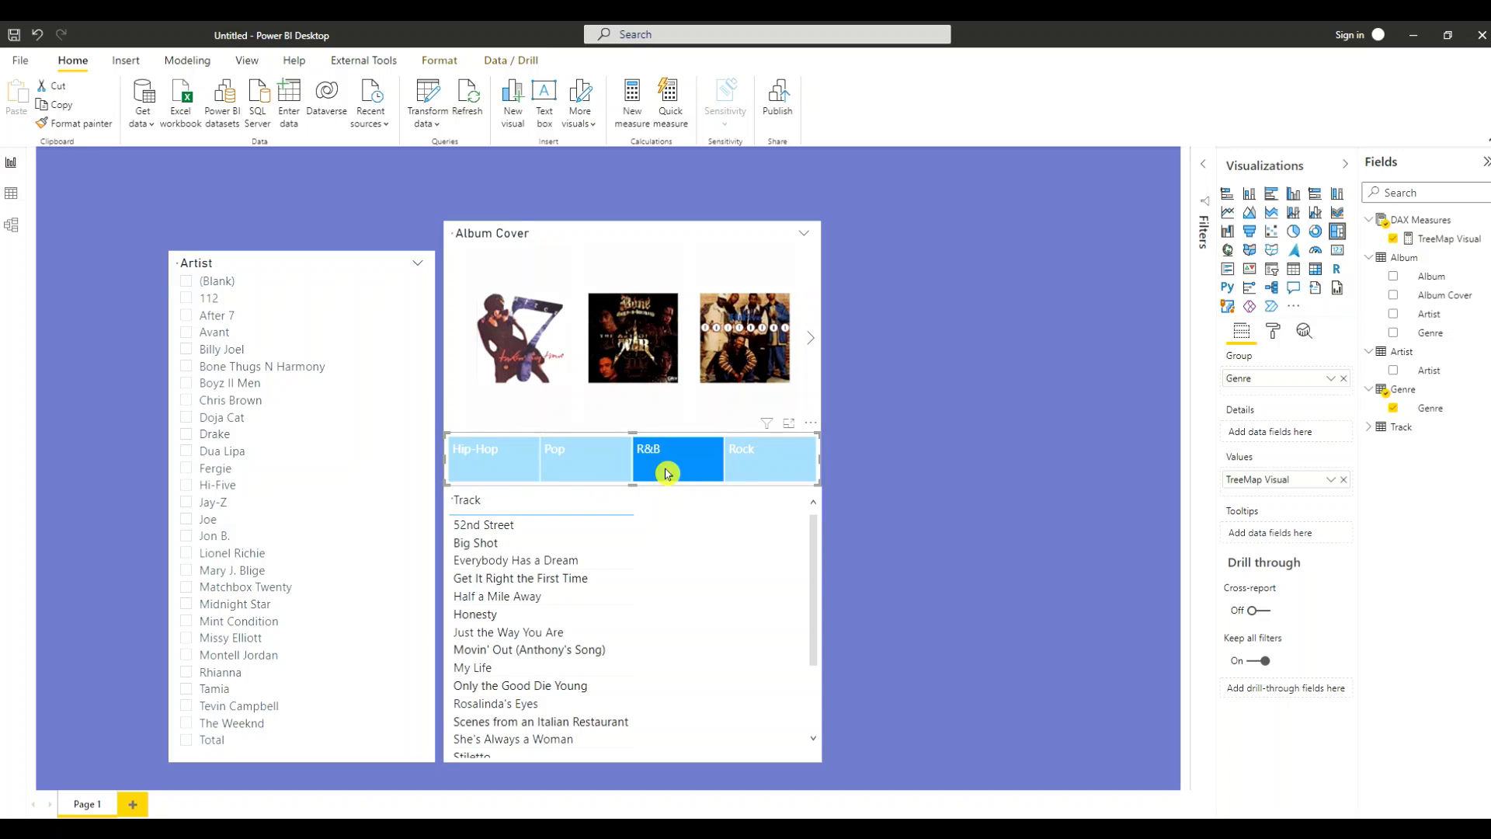
click(517, 470)
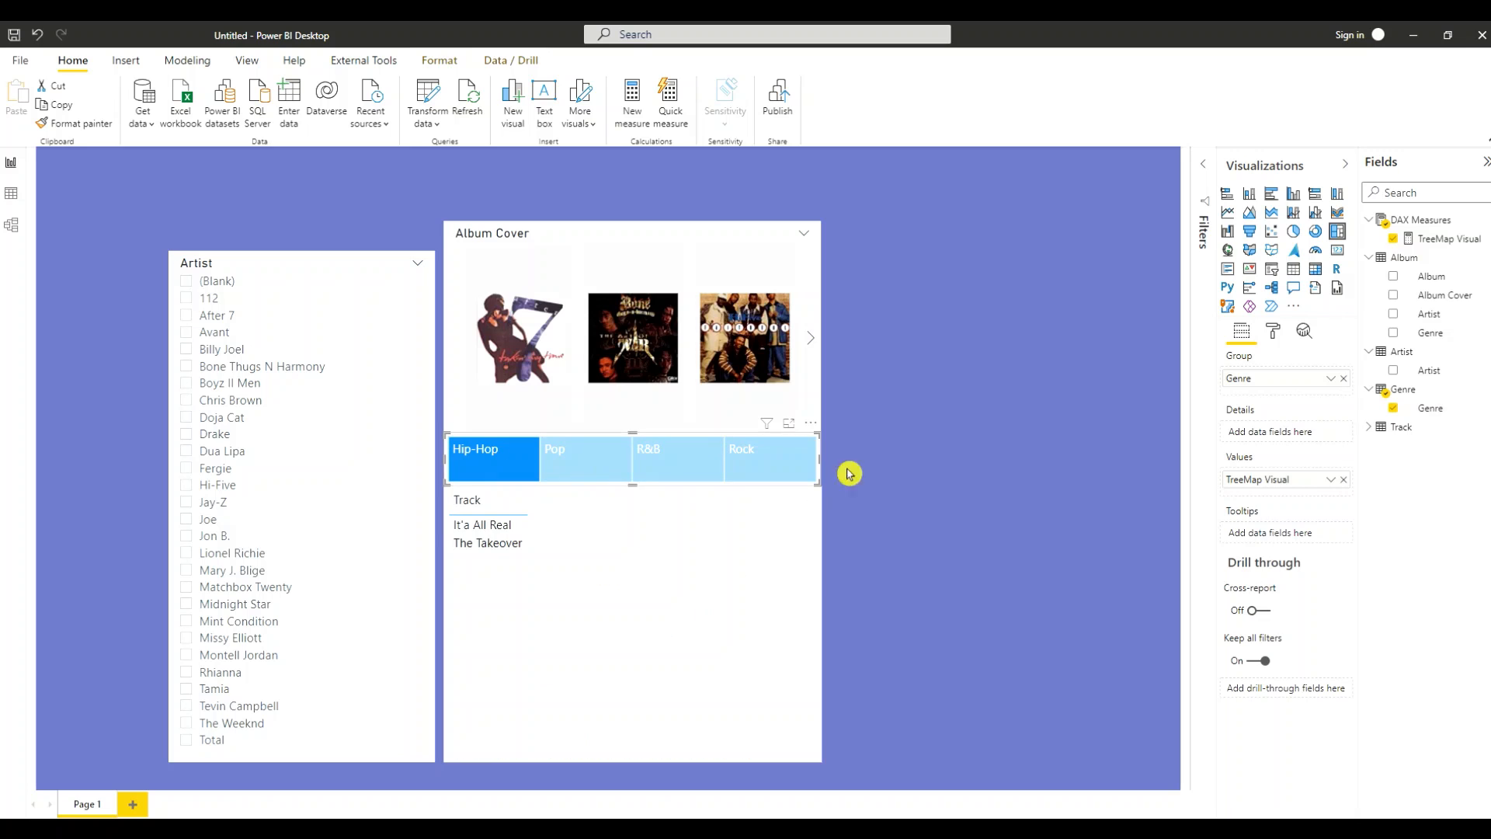
click(785, 462)
Reduce the treemap's height and extend the Track table upward to close the gap beneath the genre buttons
drag(815, 482, 819, 469)
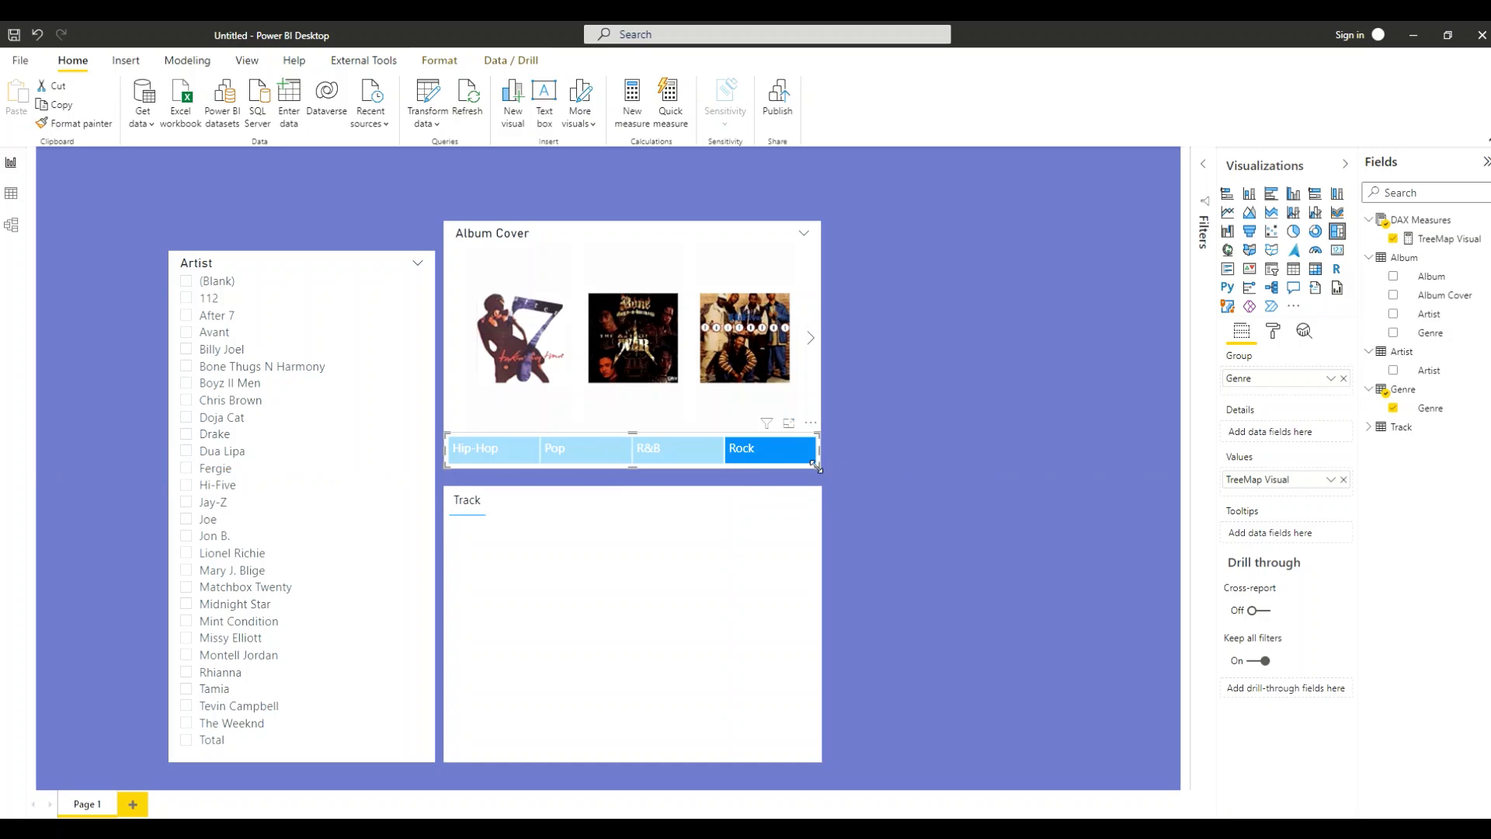
click(617, 489)
click(618, 490)
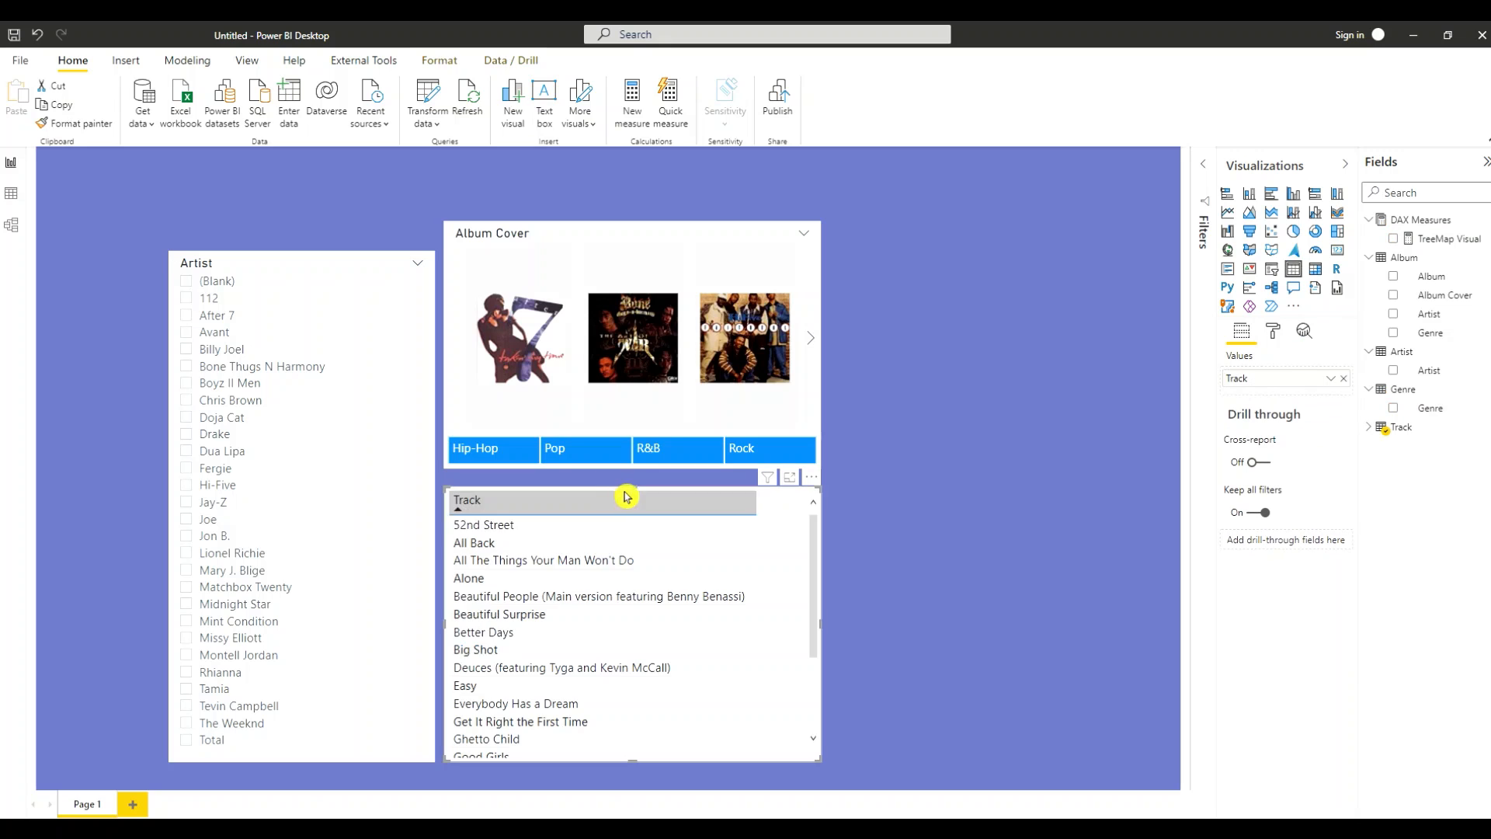
drag(629, 490, 632, 476)
click(915, 500)
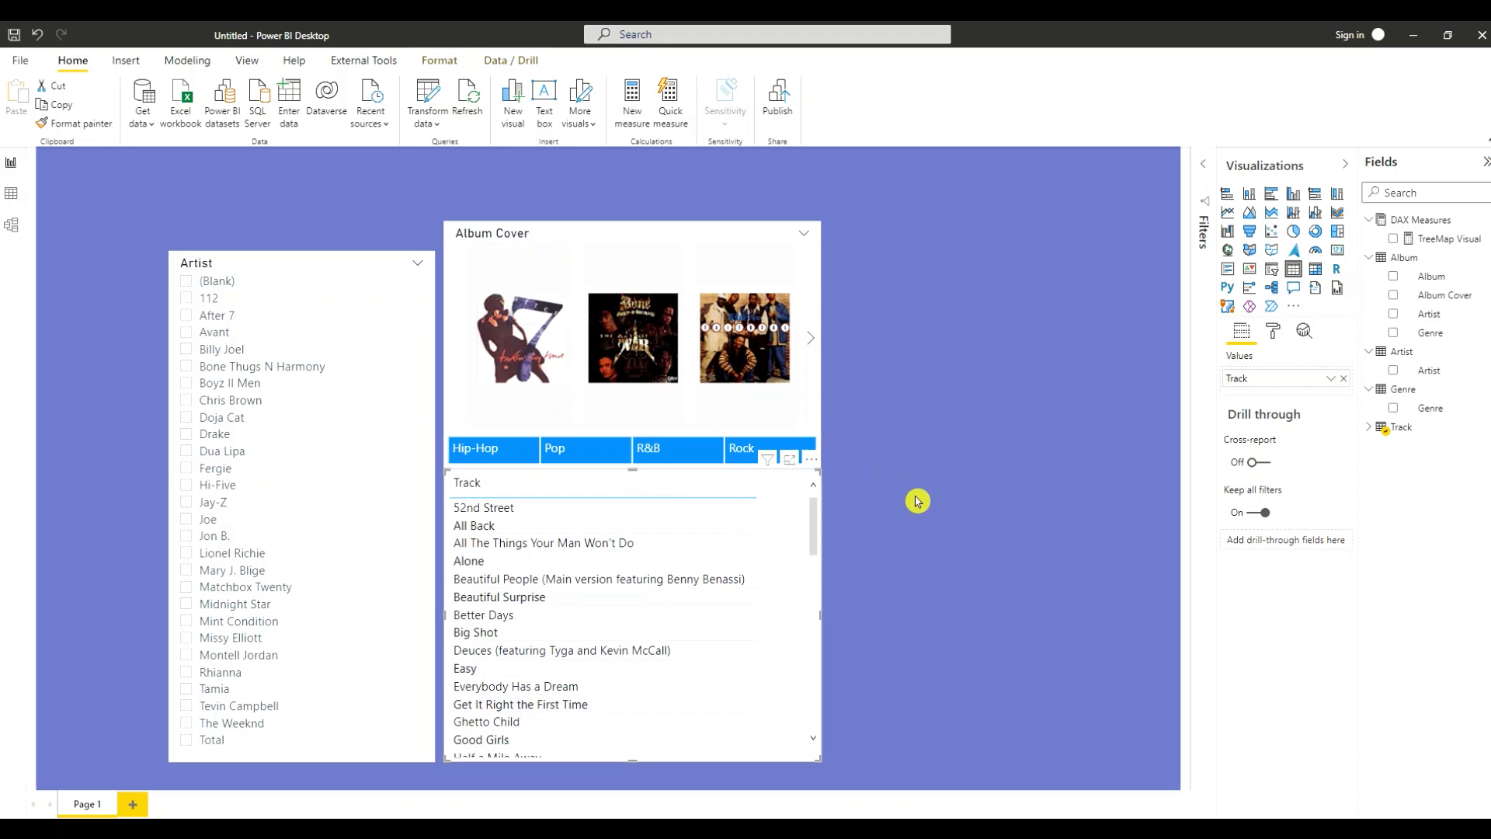
Extend the Artist slicer up to the top edge of the Album Cover slicer and widen it to meet that slicer
click(281, 253)
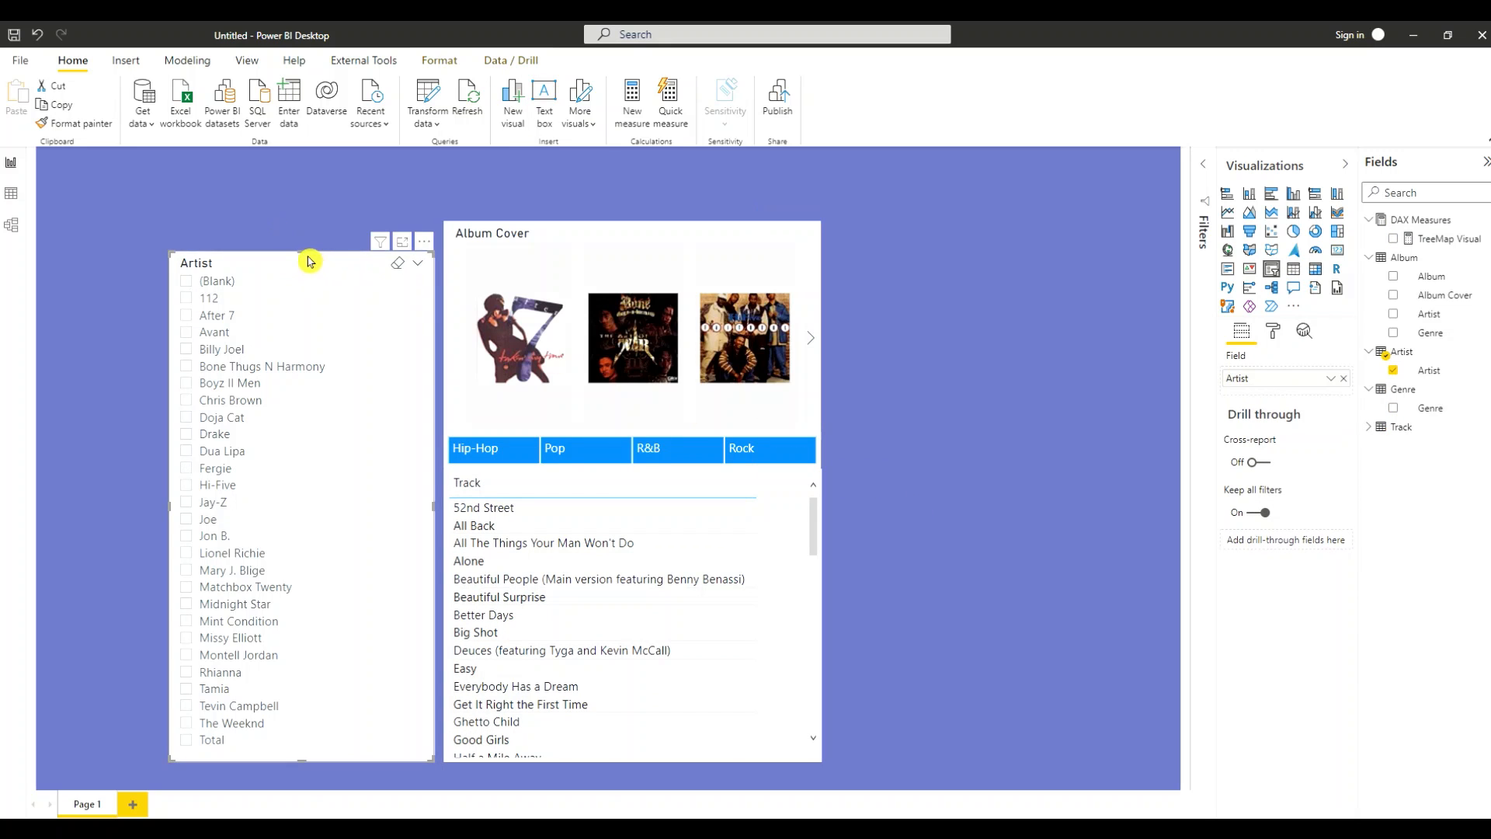
drag(300, 250, 303, 227)
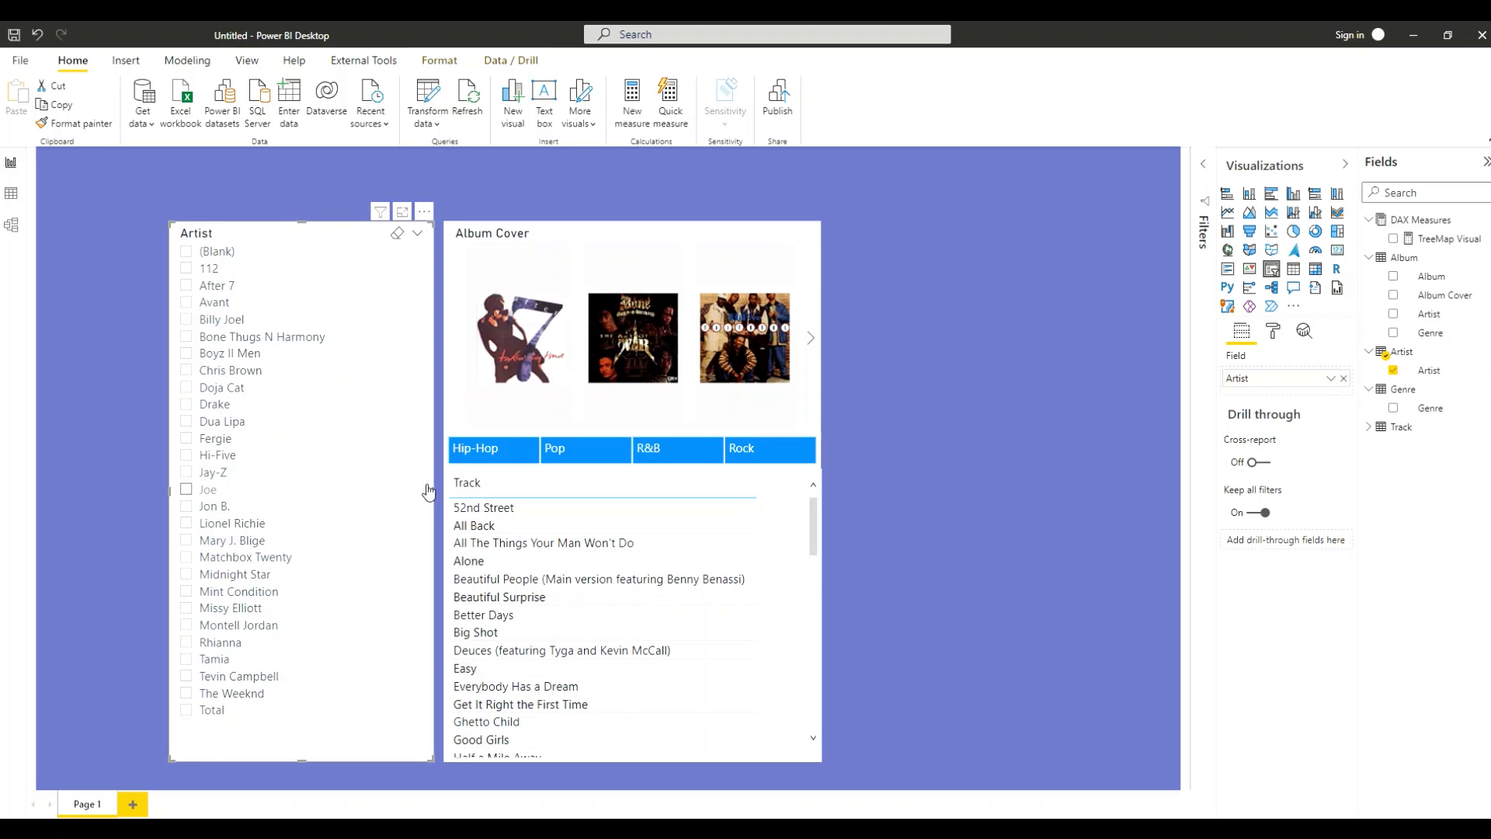
drag(435, 491, 443, 490)
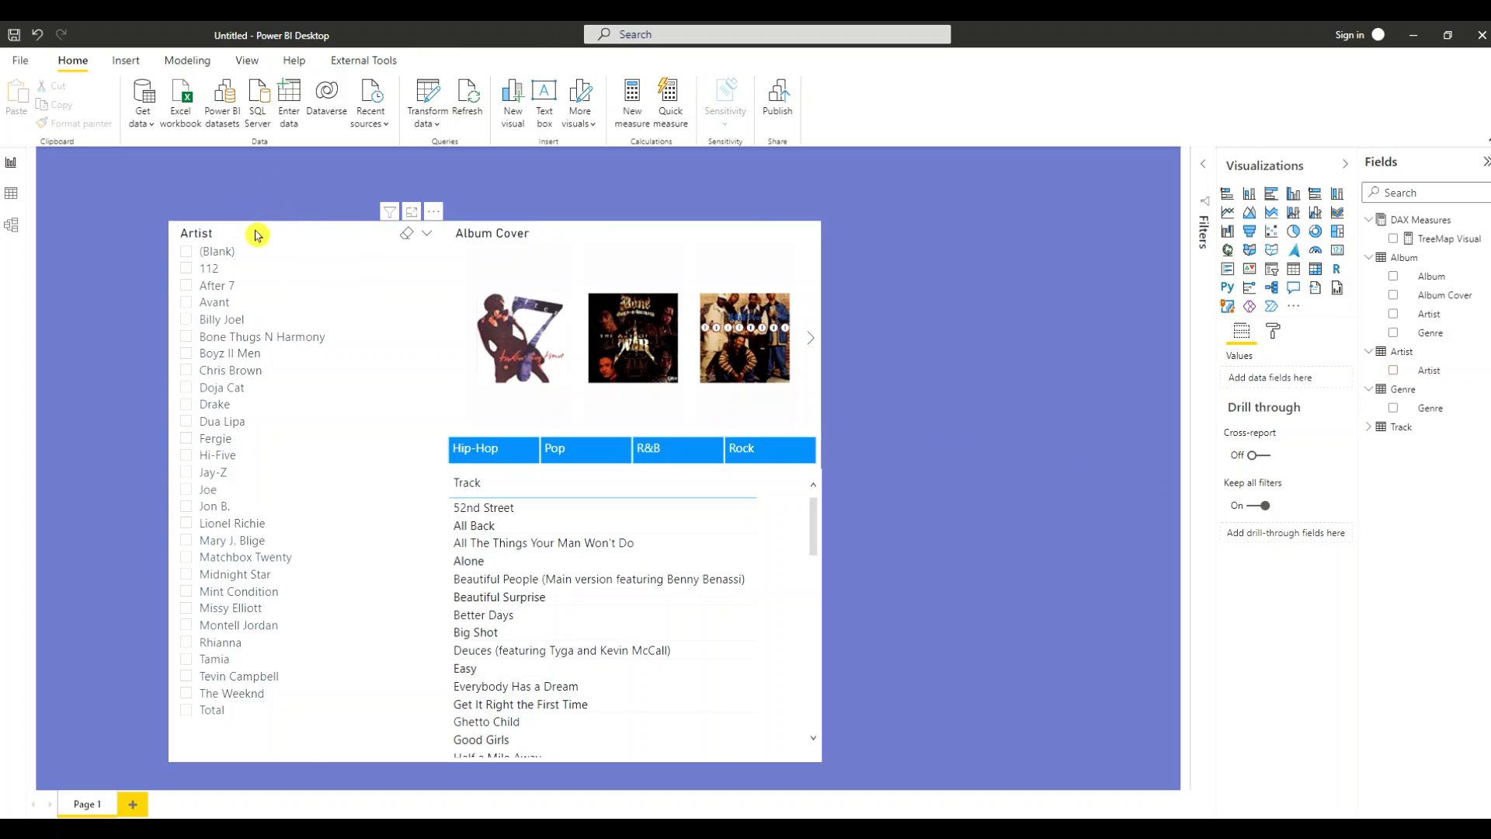
Set the Artist slicer's background color to the dark grey theme color
click(1273, 331)
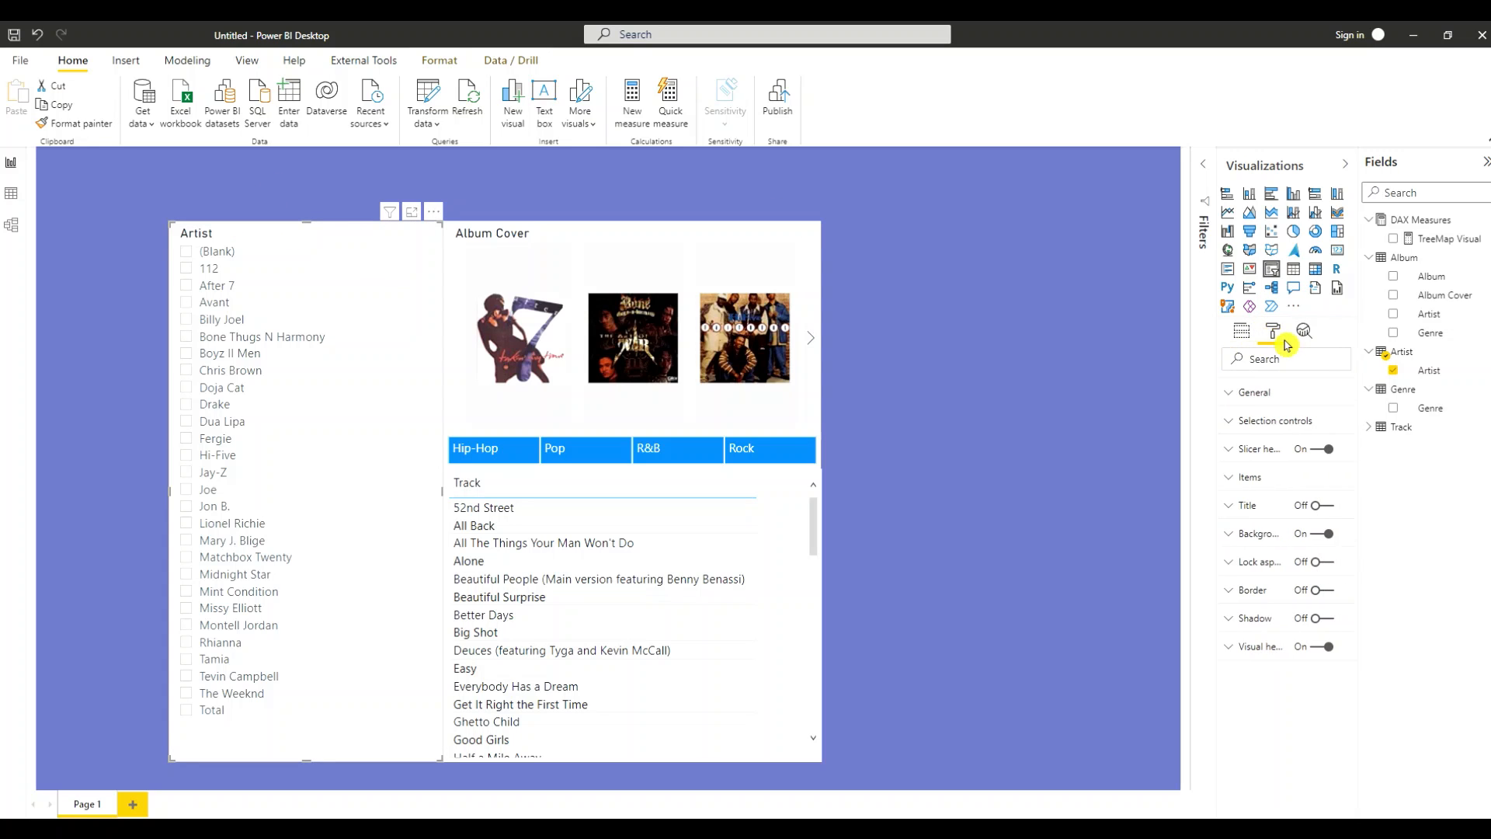
click(1225, 535)
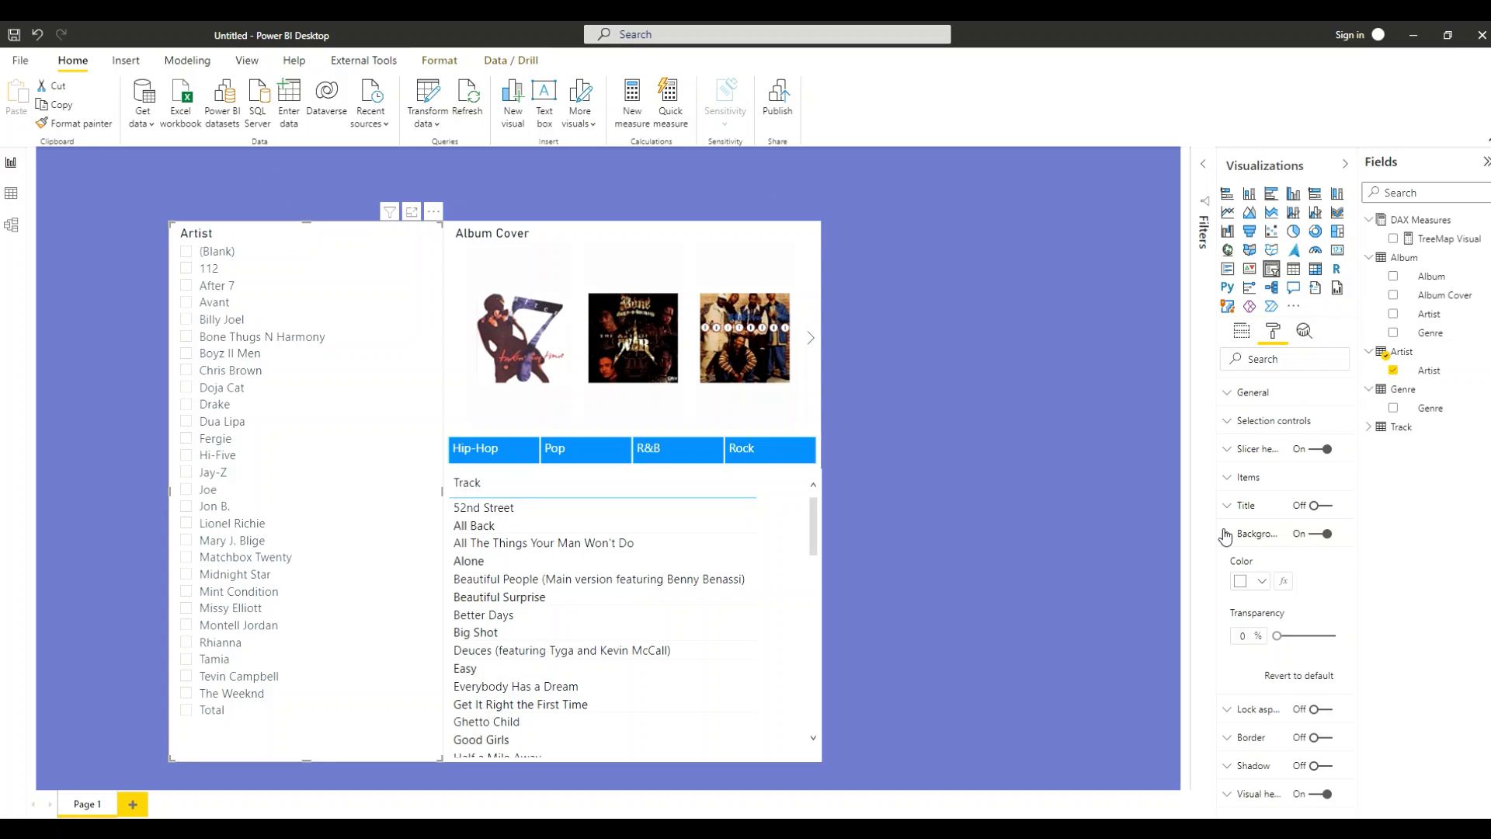
click(1262, 582)
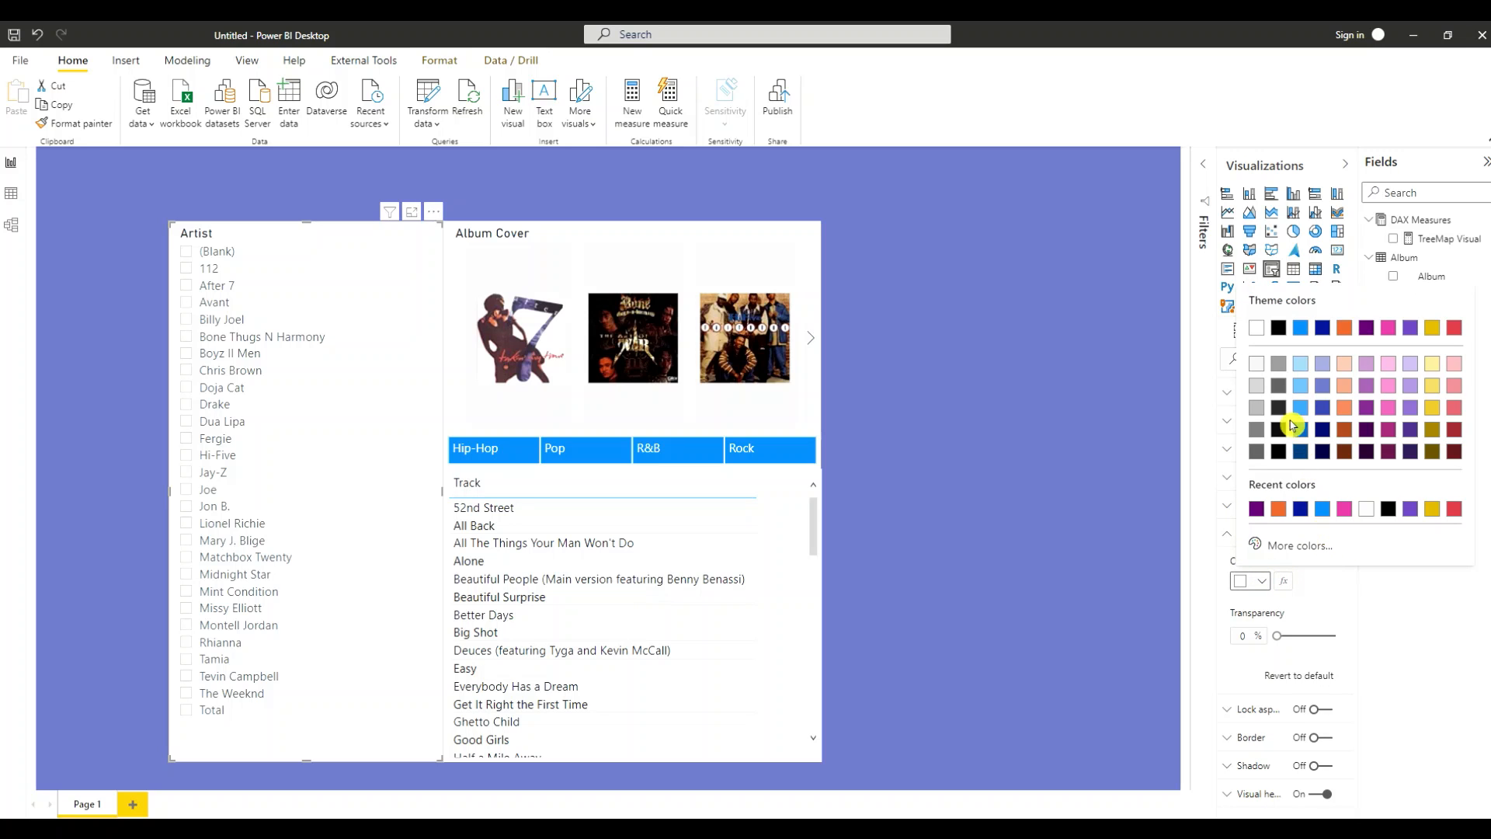
click(1282, 418)
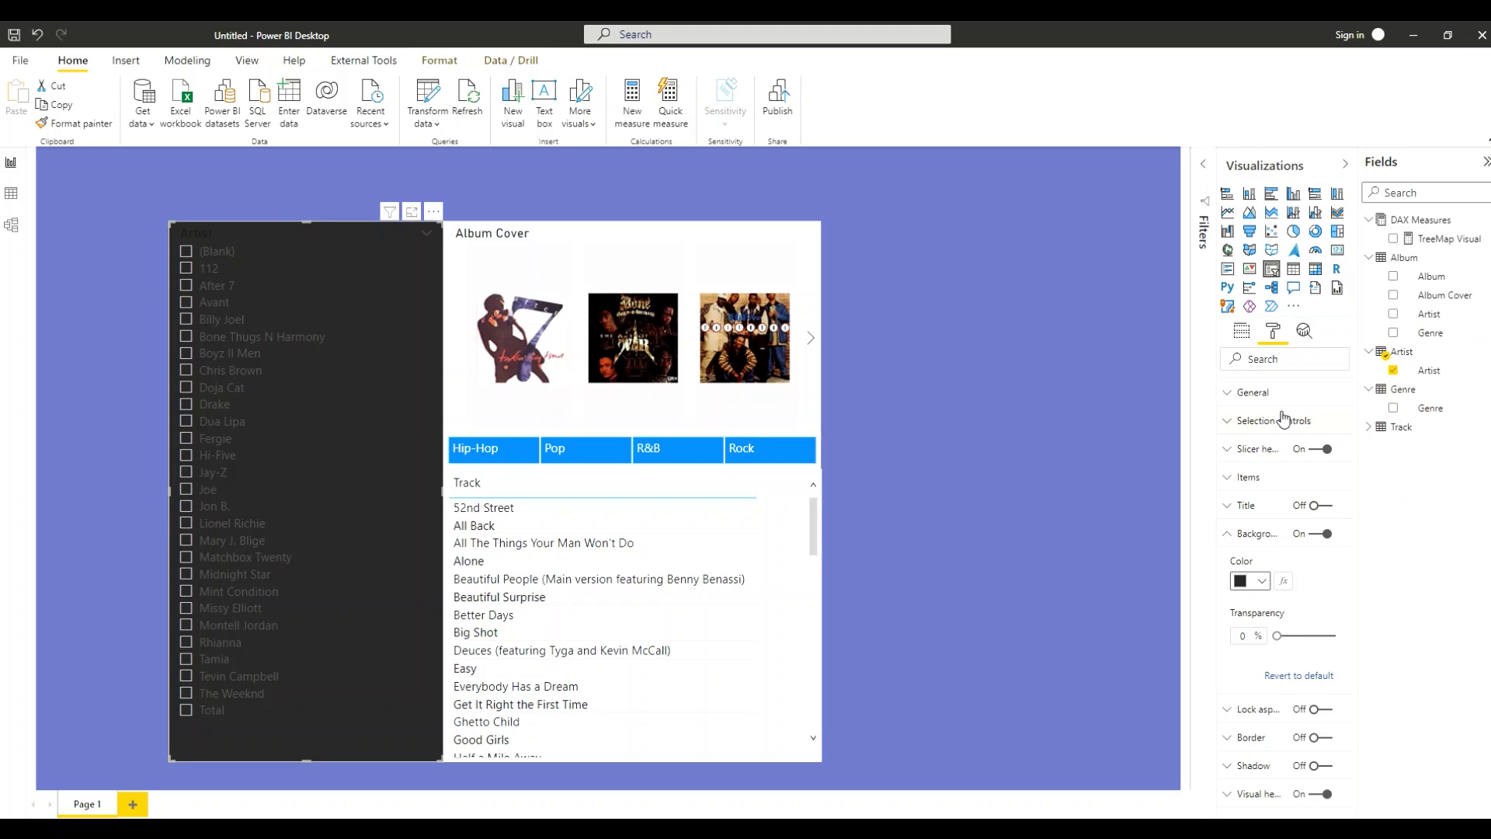
click(1227, 536)
Set the font color of the Artist slicer's items to a custom bright green
click(1229, 478)
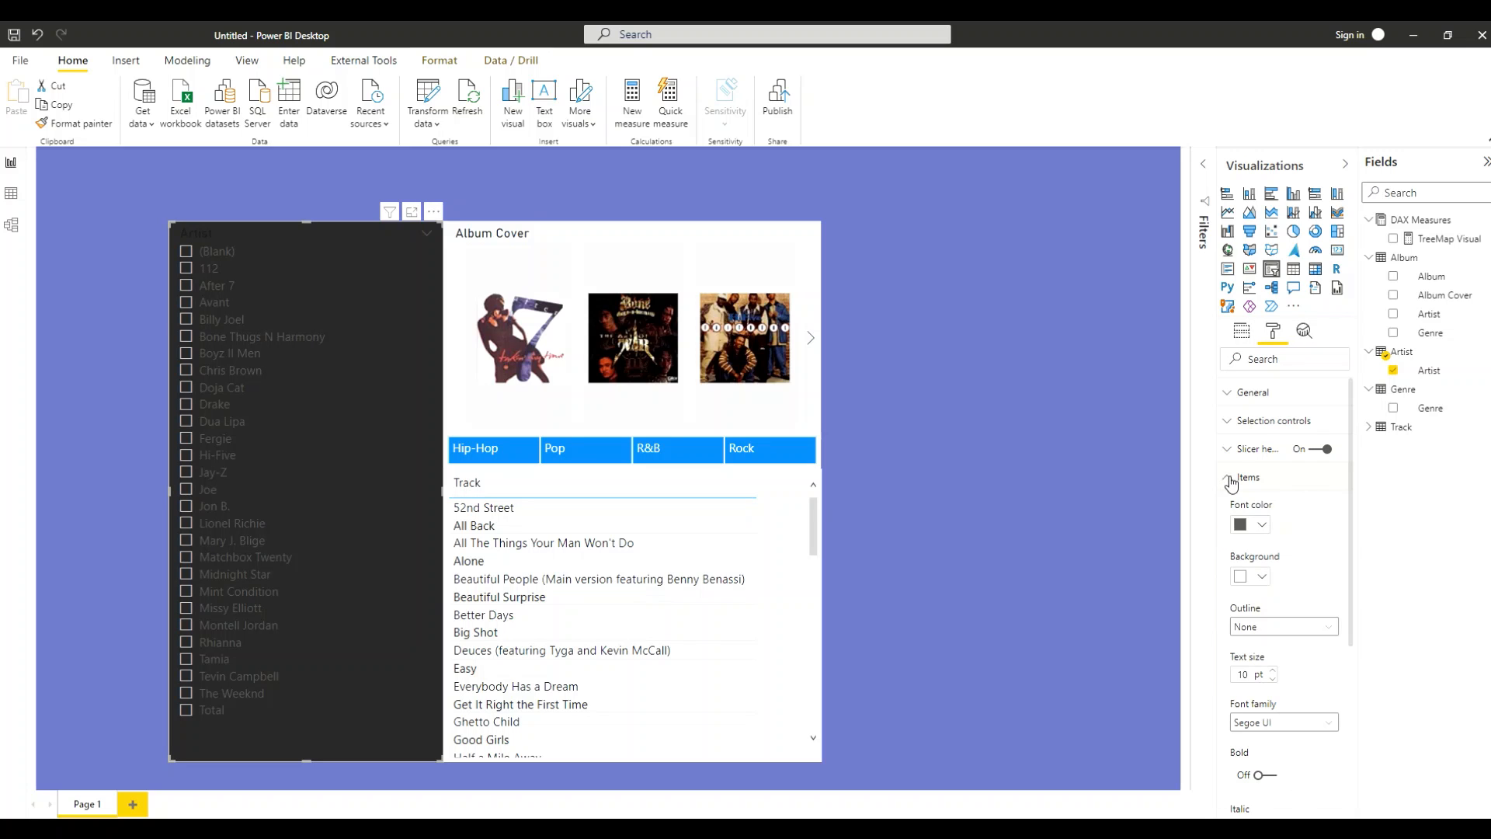
click(1263, 524)
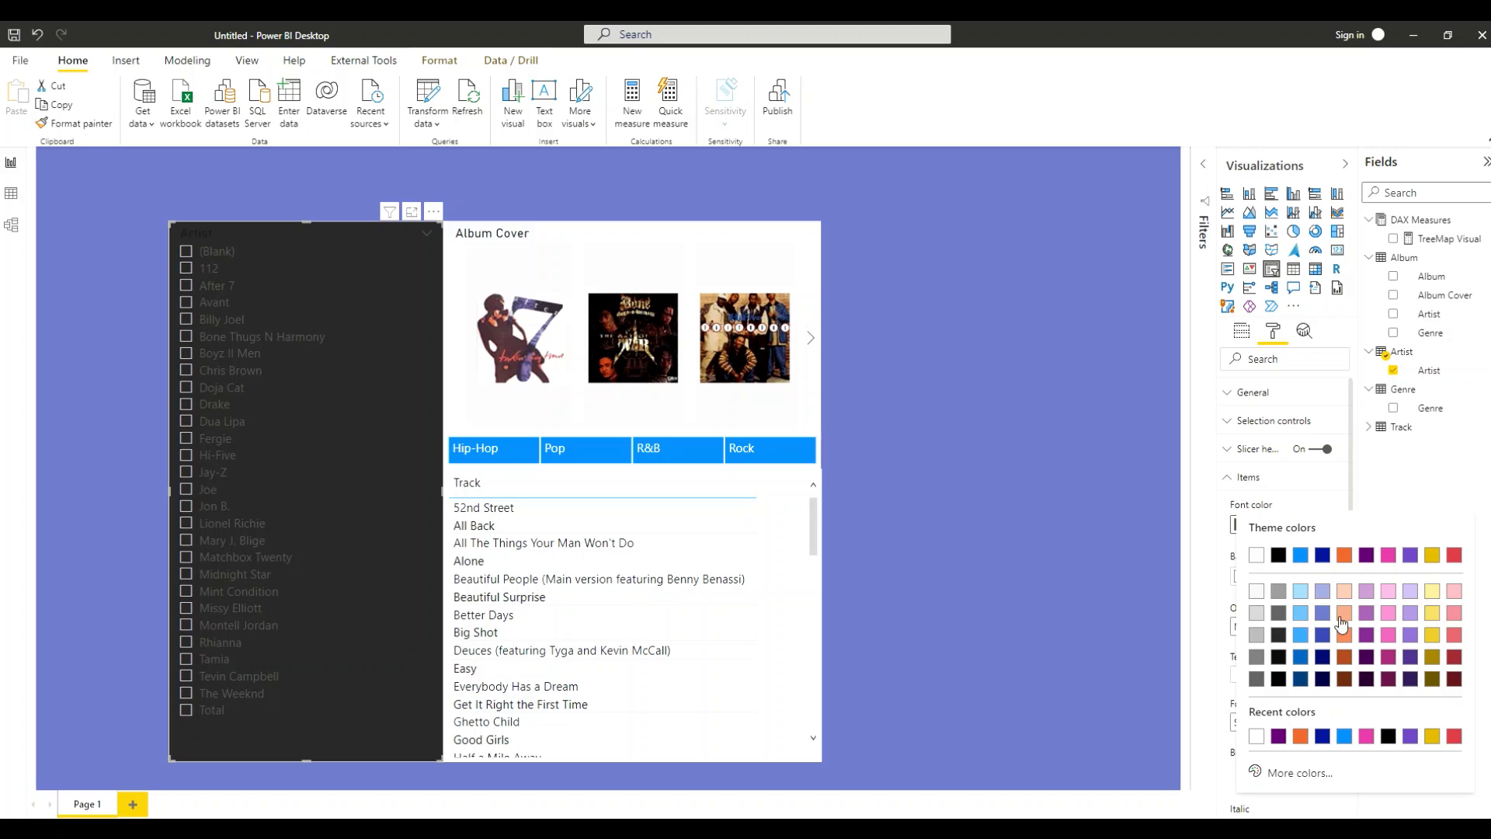
click(1320, 776)
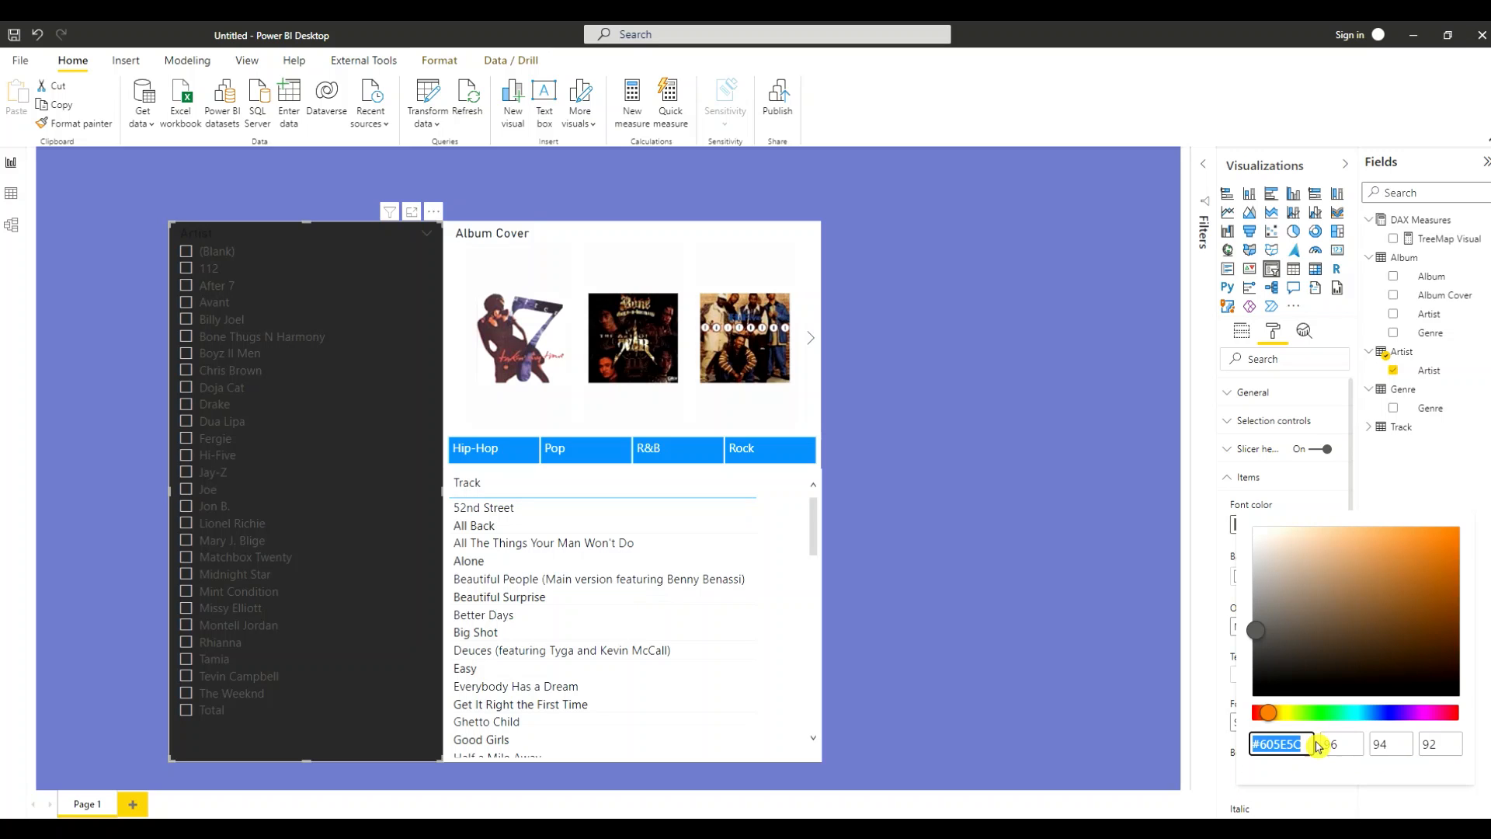
click(1329, 717)
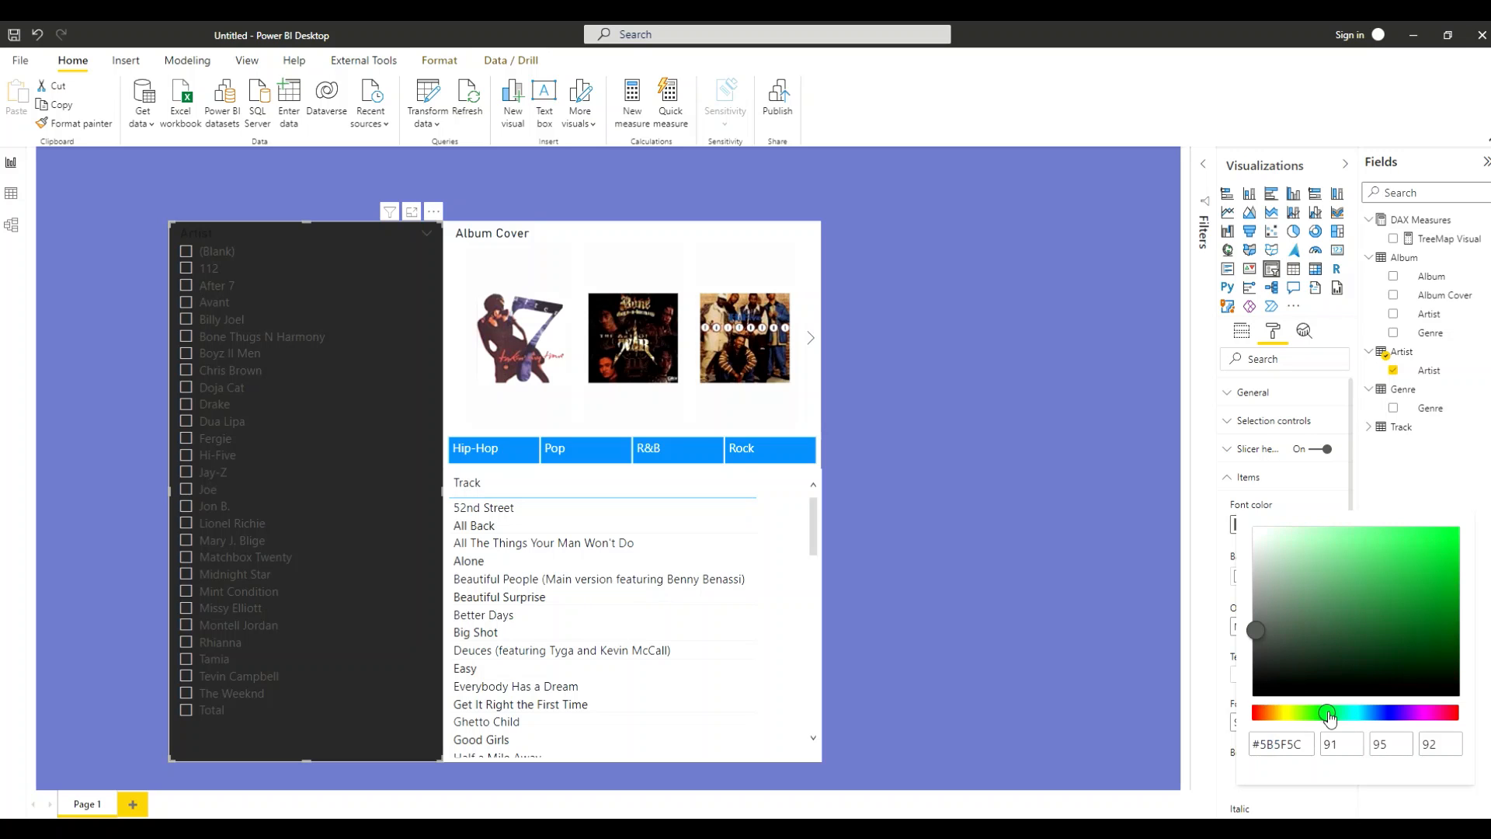
drag(1429, 520, 1449, 541)
click(1391, 494)
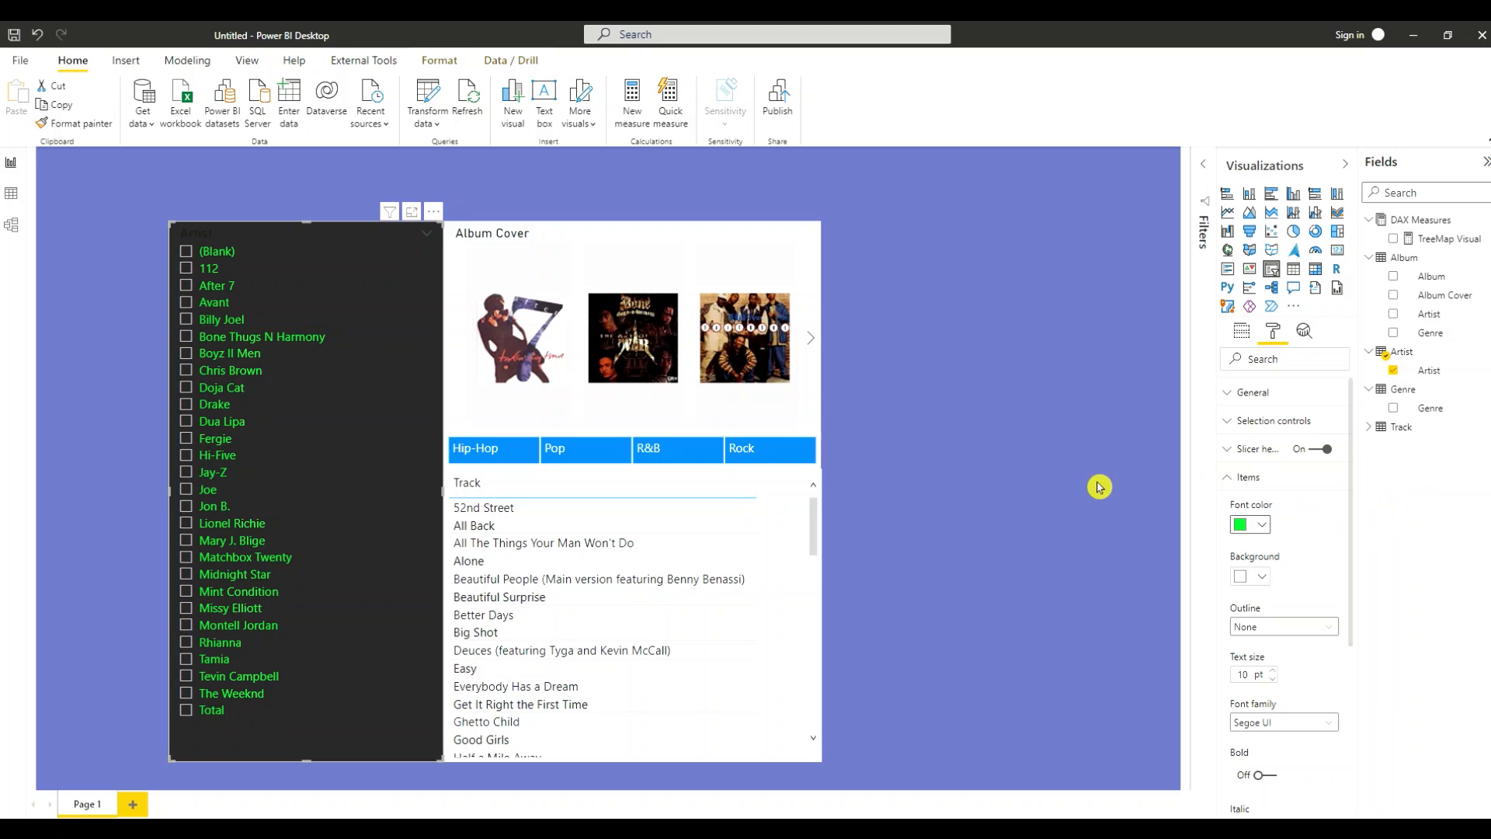
Turn off the Album Cover slicer's header and set its background color to black
click(548, 233)
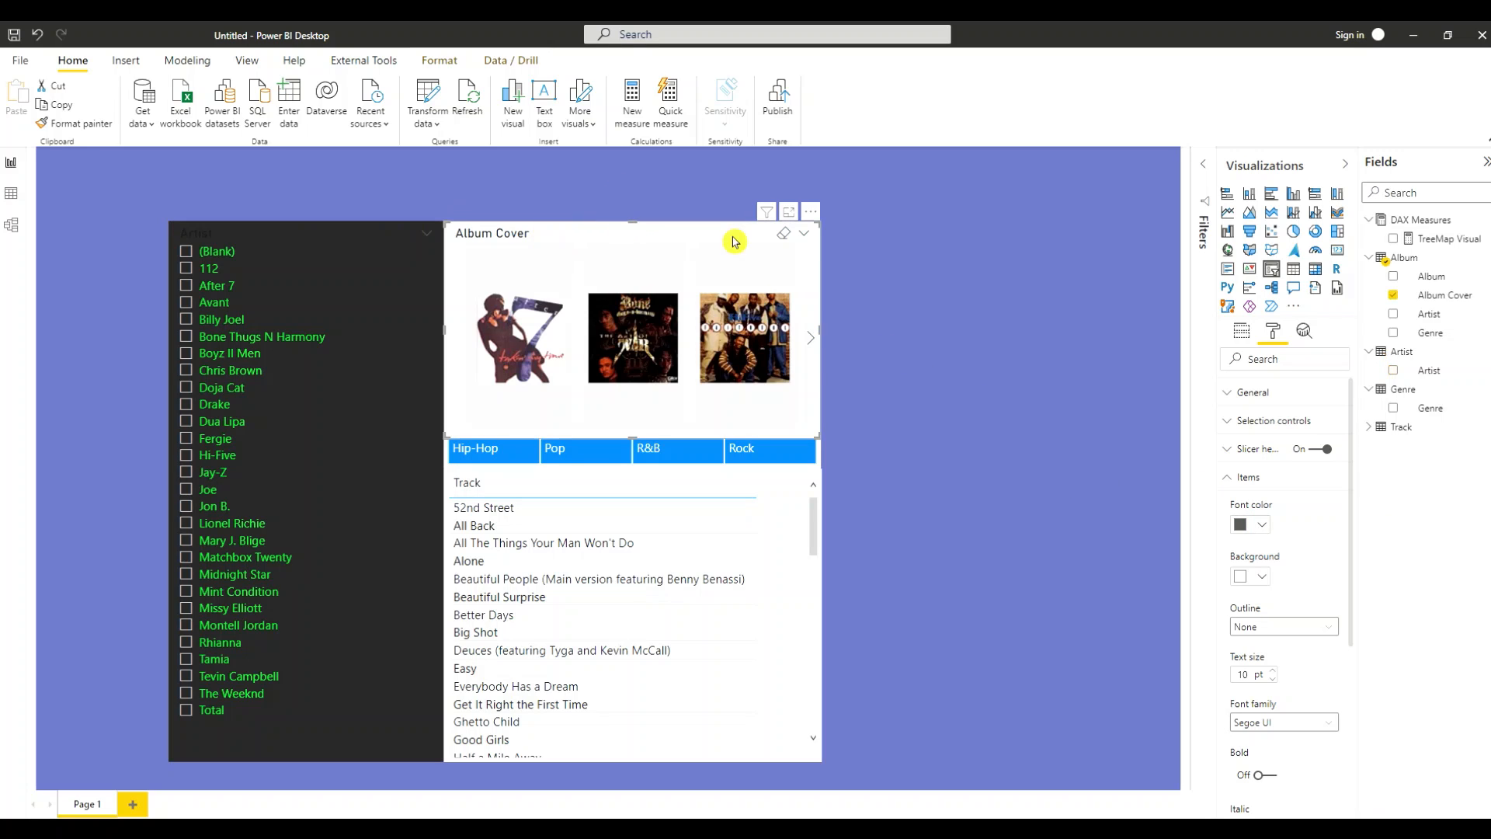
click(1232, 480)
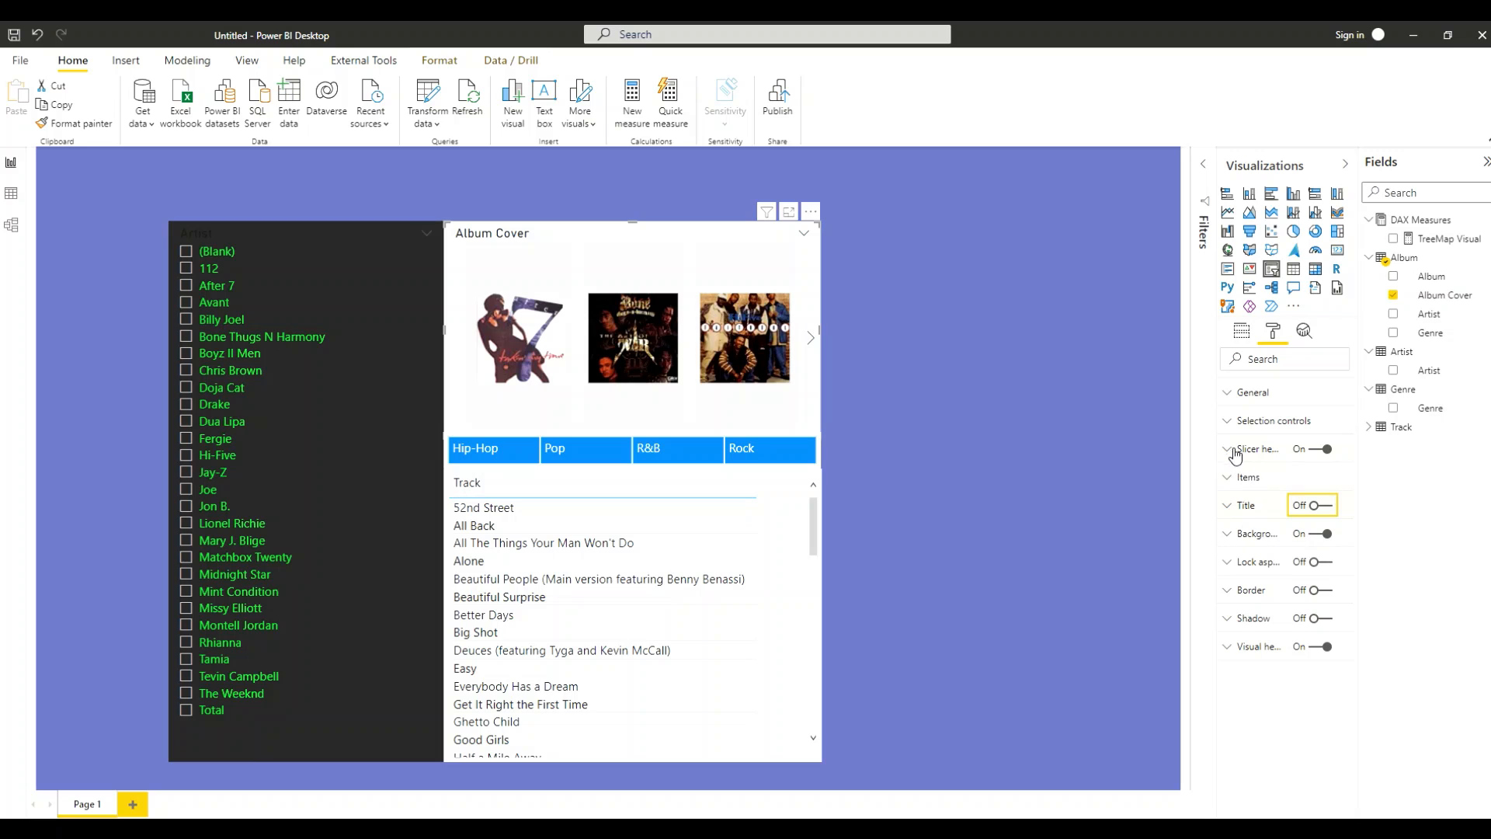
click(1315, 451)
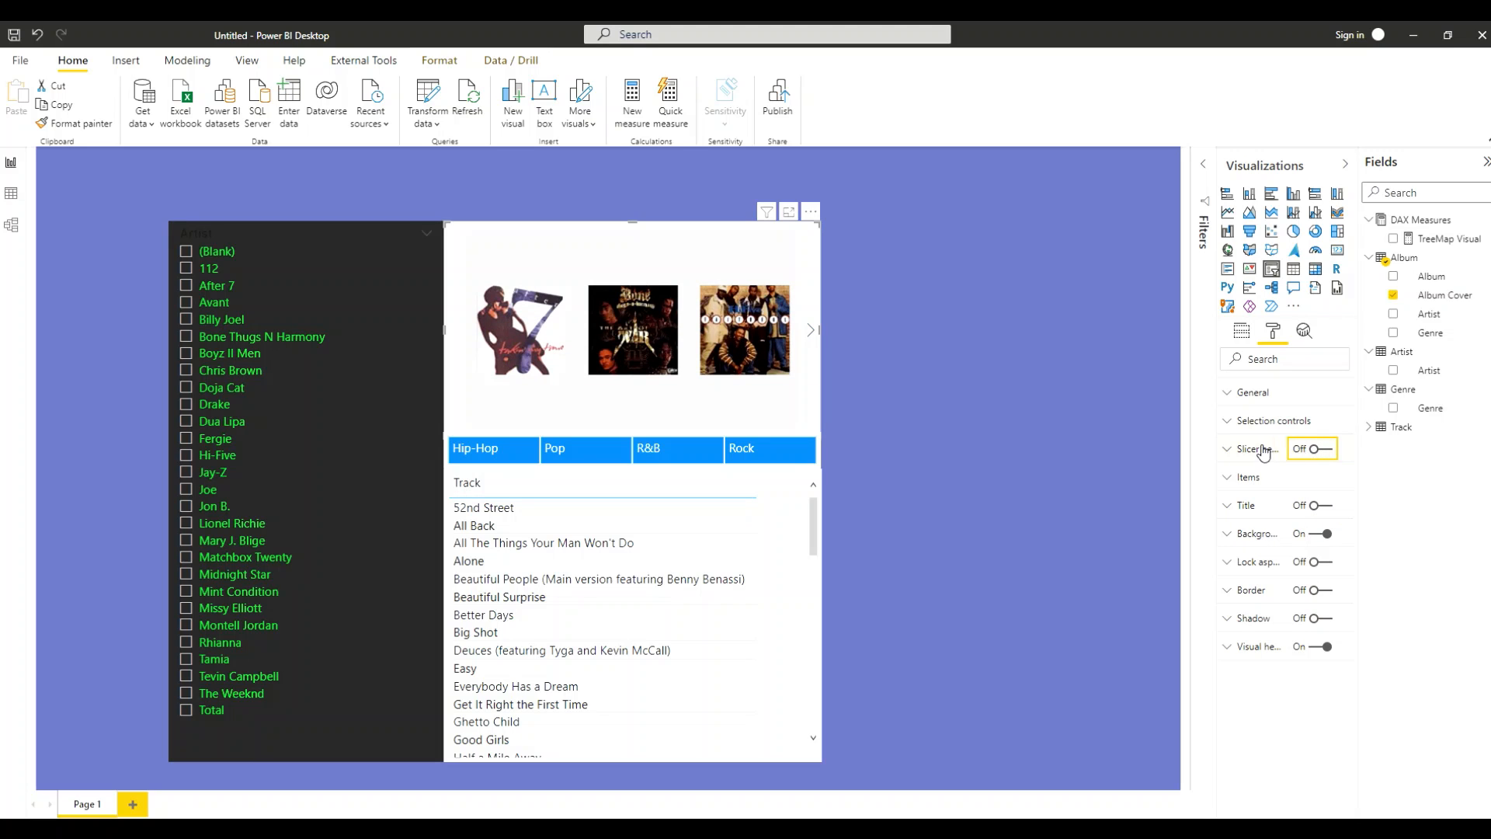
click(1227, 534)
click(1255, 582)
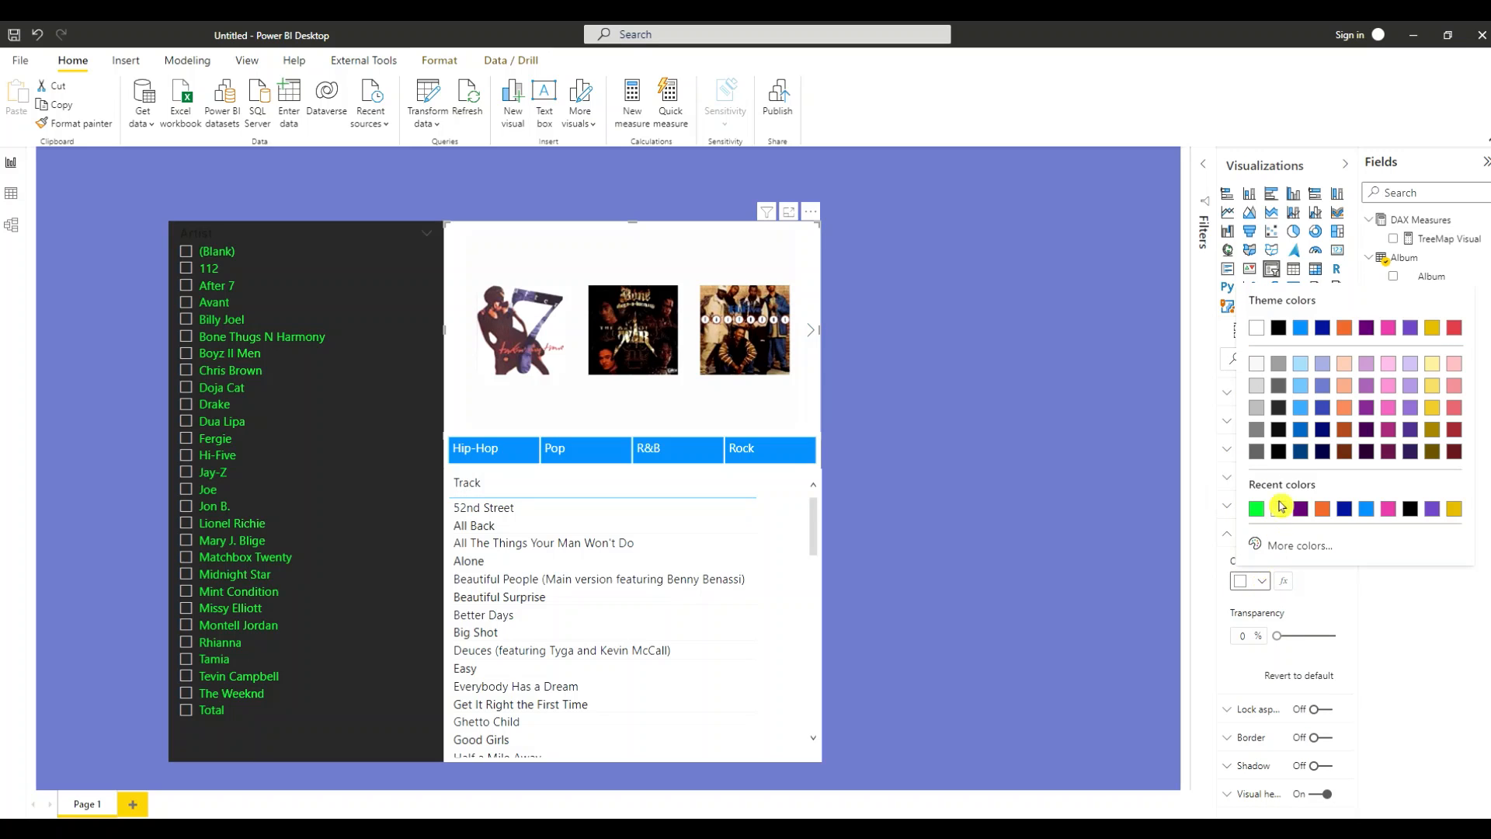
click(1278, 329)
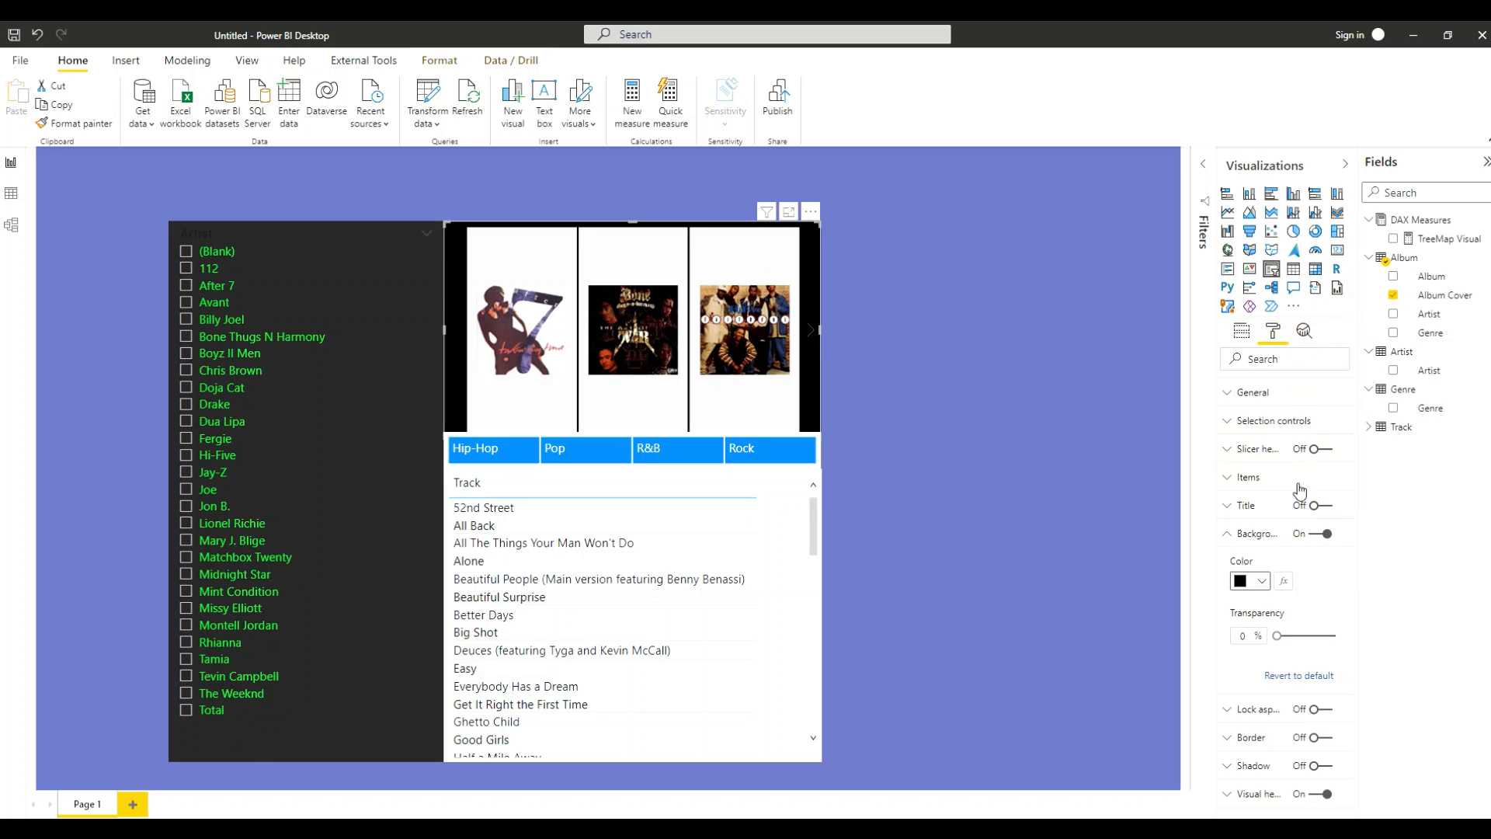
click(1228, 538)
Set the item background of the Album Cover slicer to the recently used bright green
click(1229, 479)
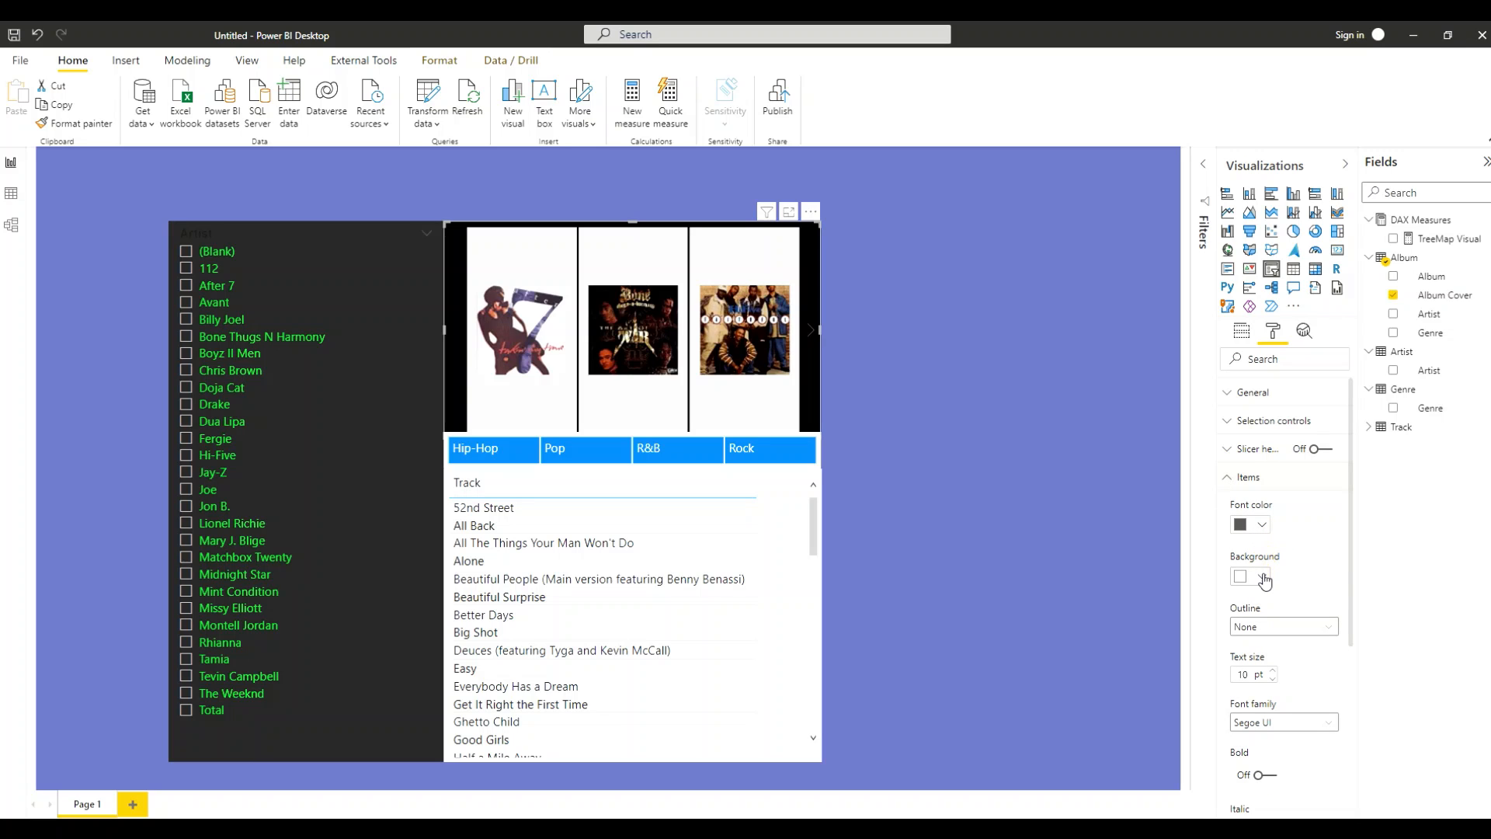
click(1264, 578)
click(1277, 508)
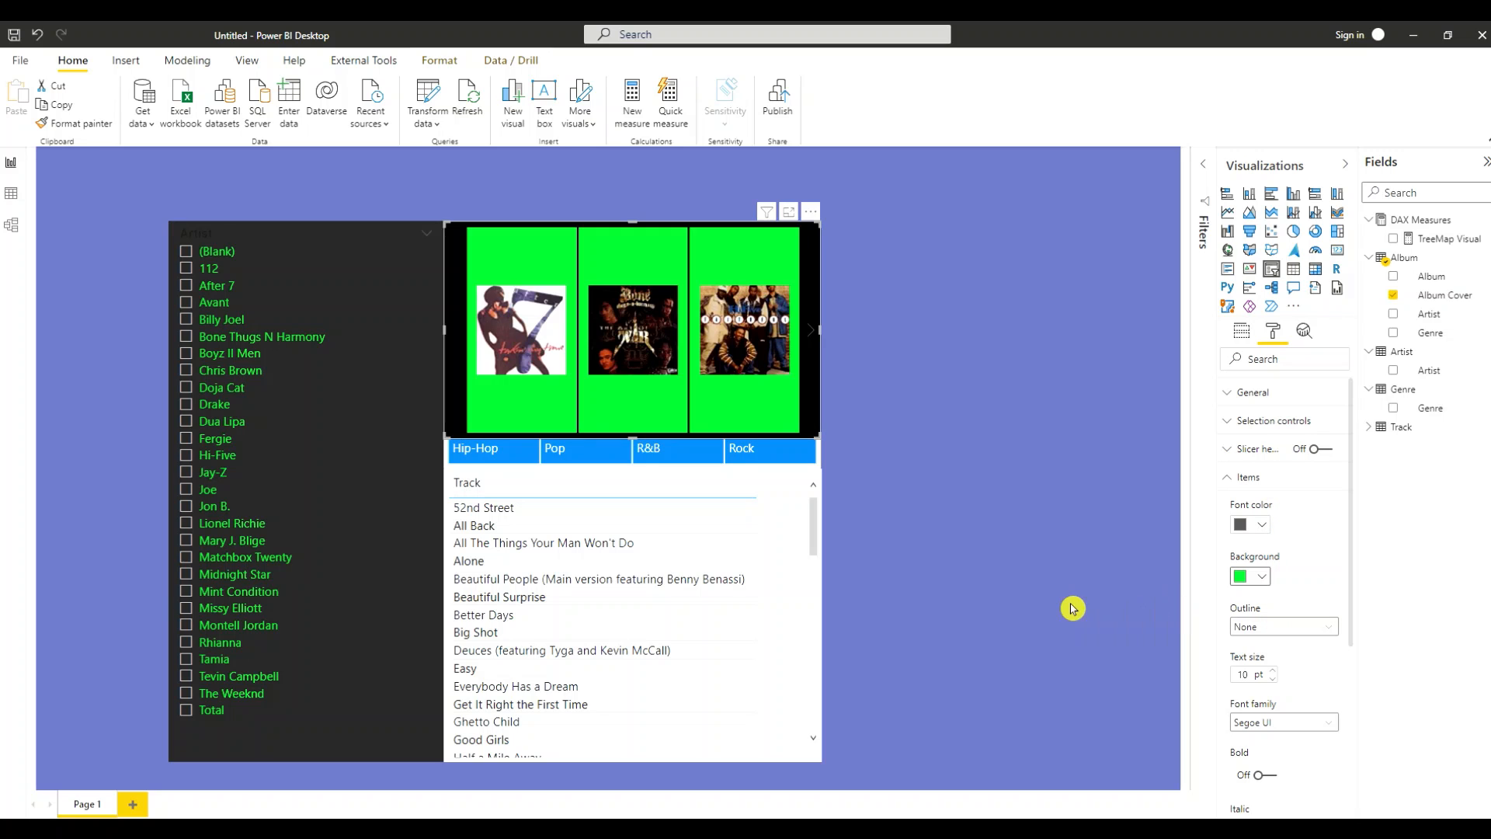
Copy the Artist slicer's formatting onto the Track table with the Format painter
click(797, 757)
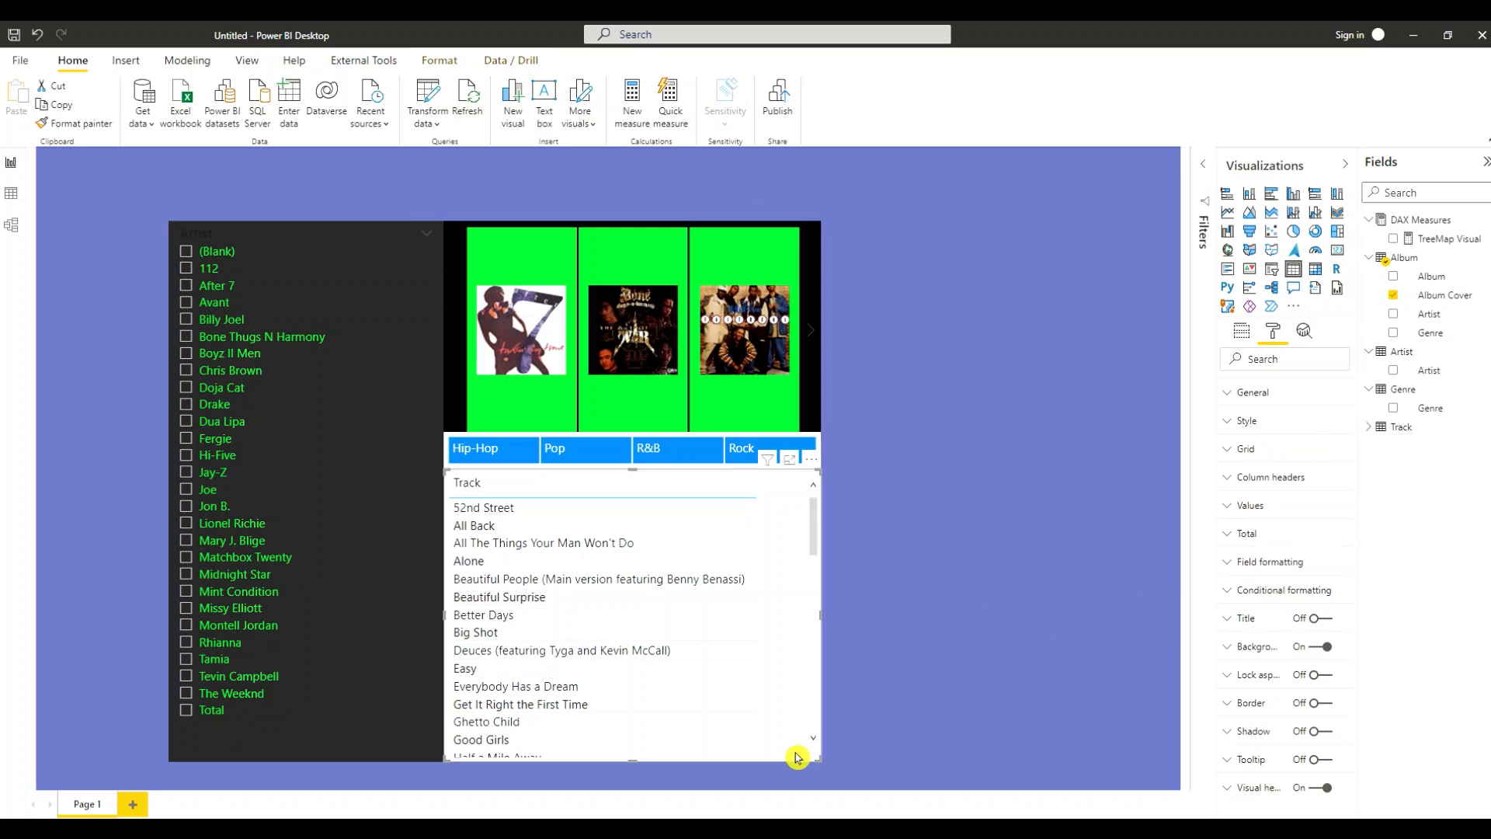
click(253, 229)
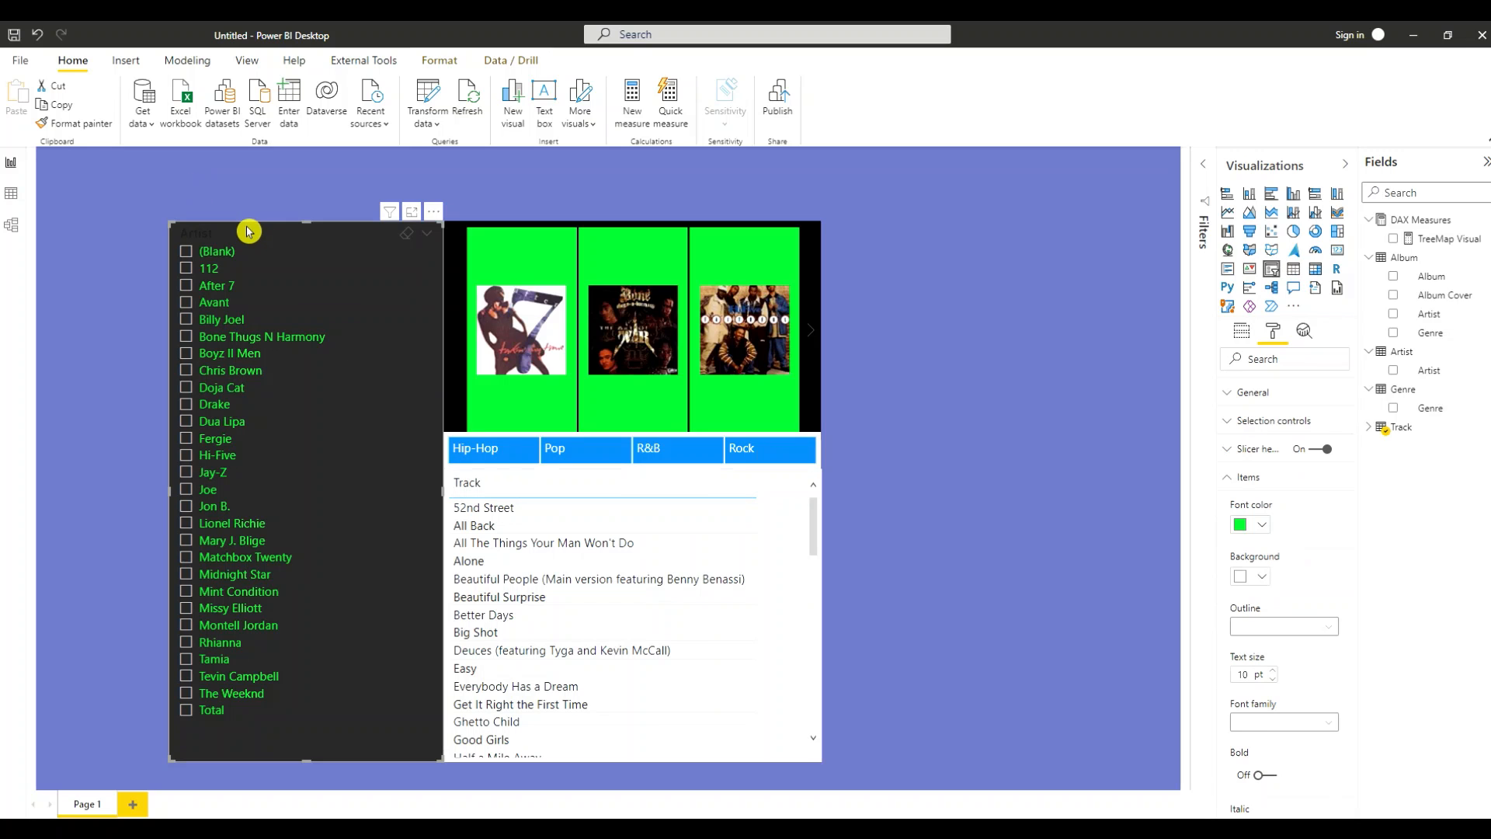
click(89, 124)
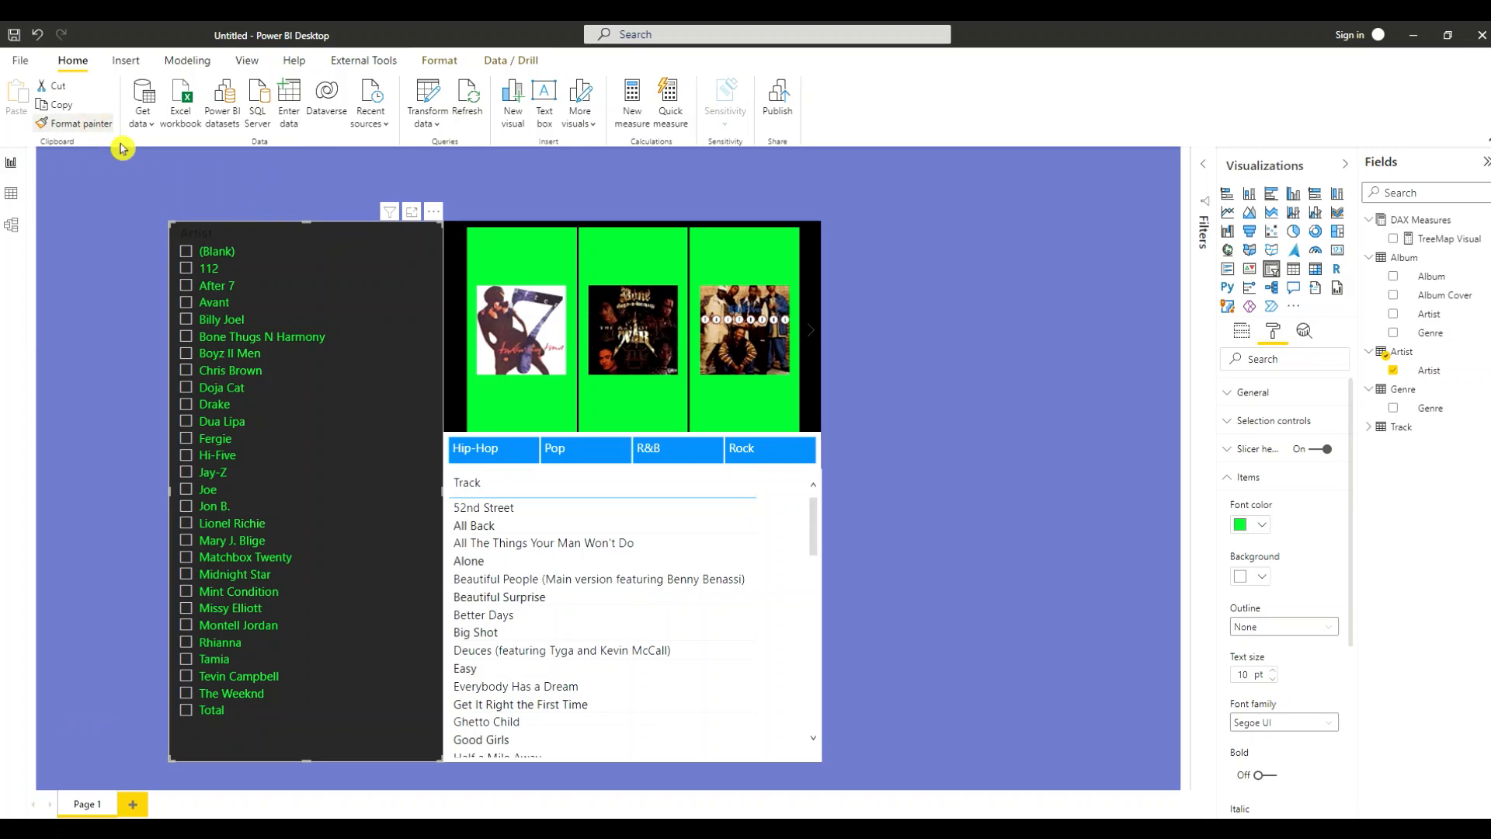
click(790, 673)
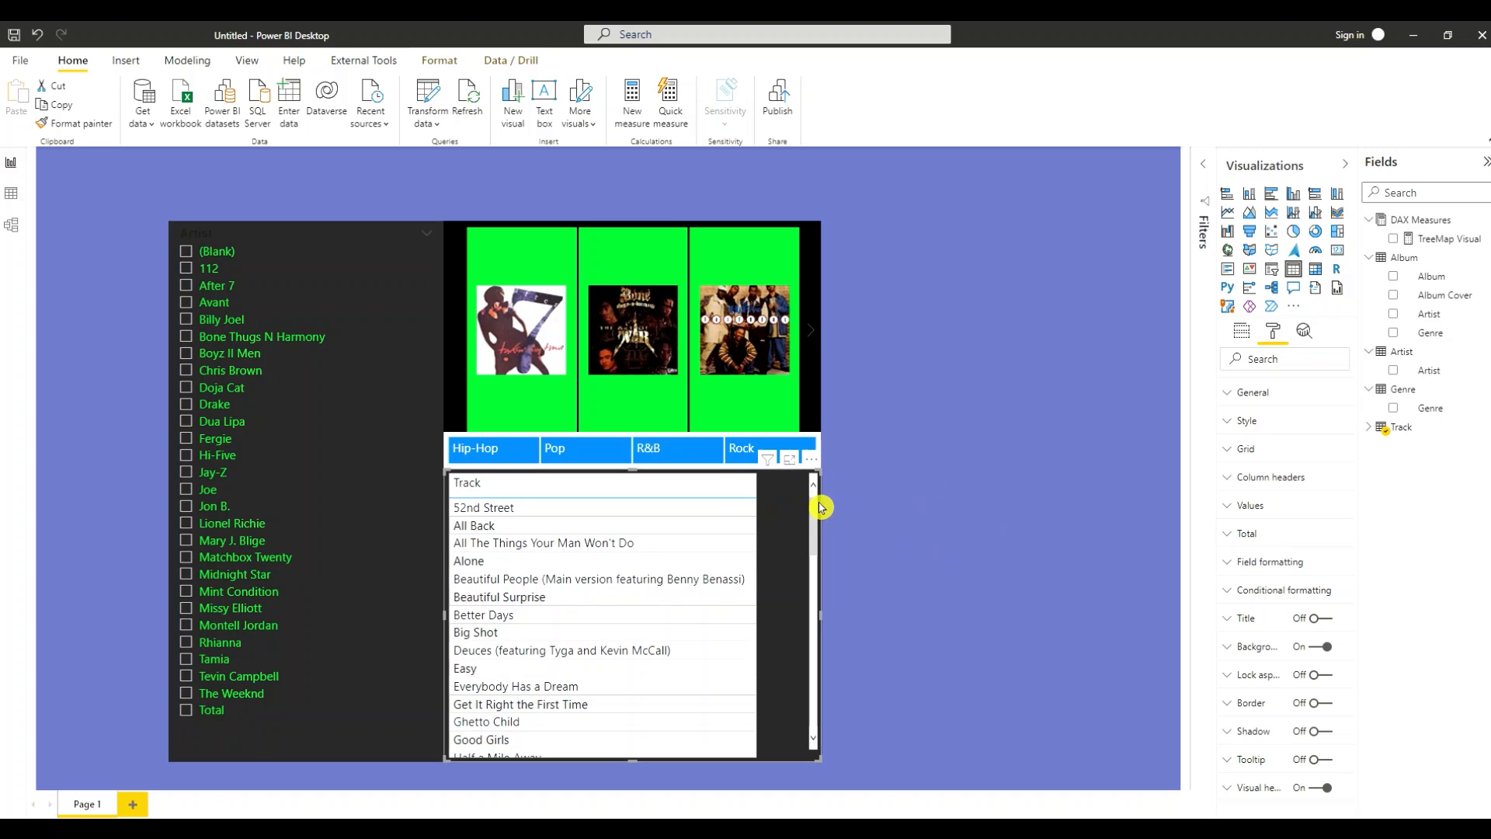
Try bright green as the background color of the Track table's values, and set it back to white
click(1227, 513)
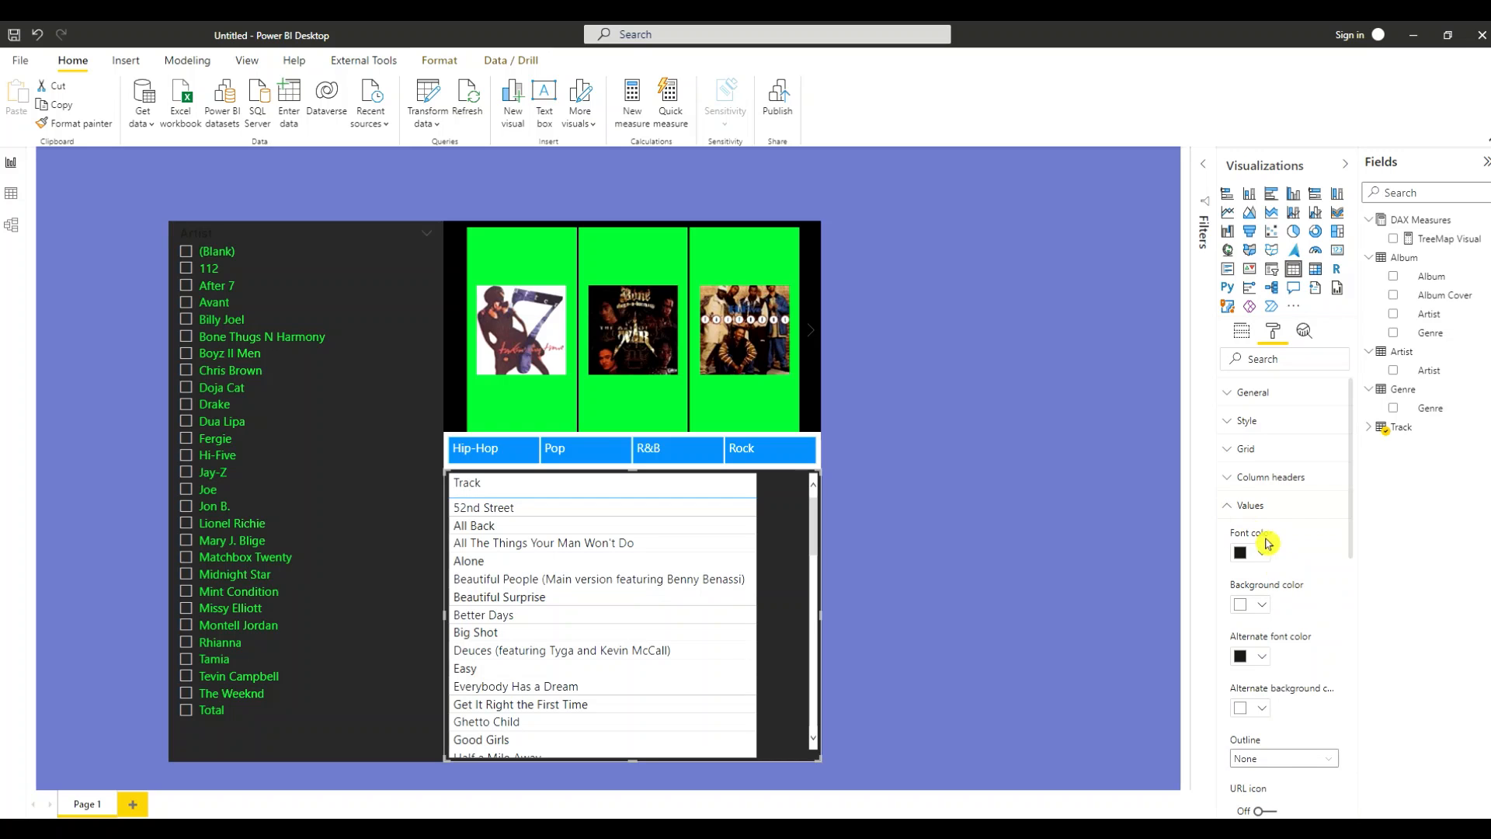
click(1260, 608)
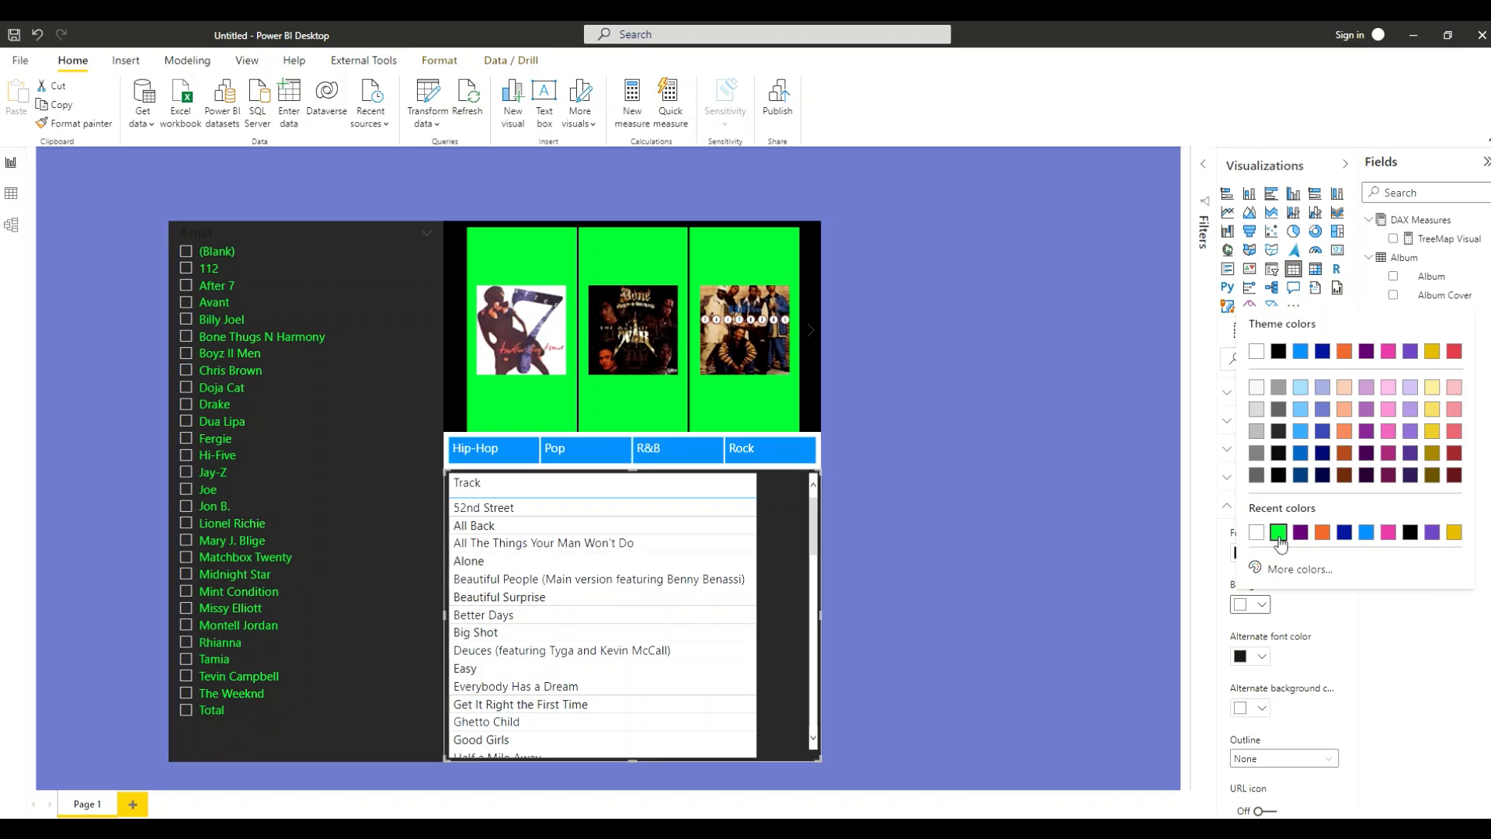
click(1278, 534)
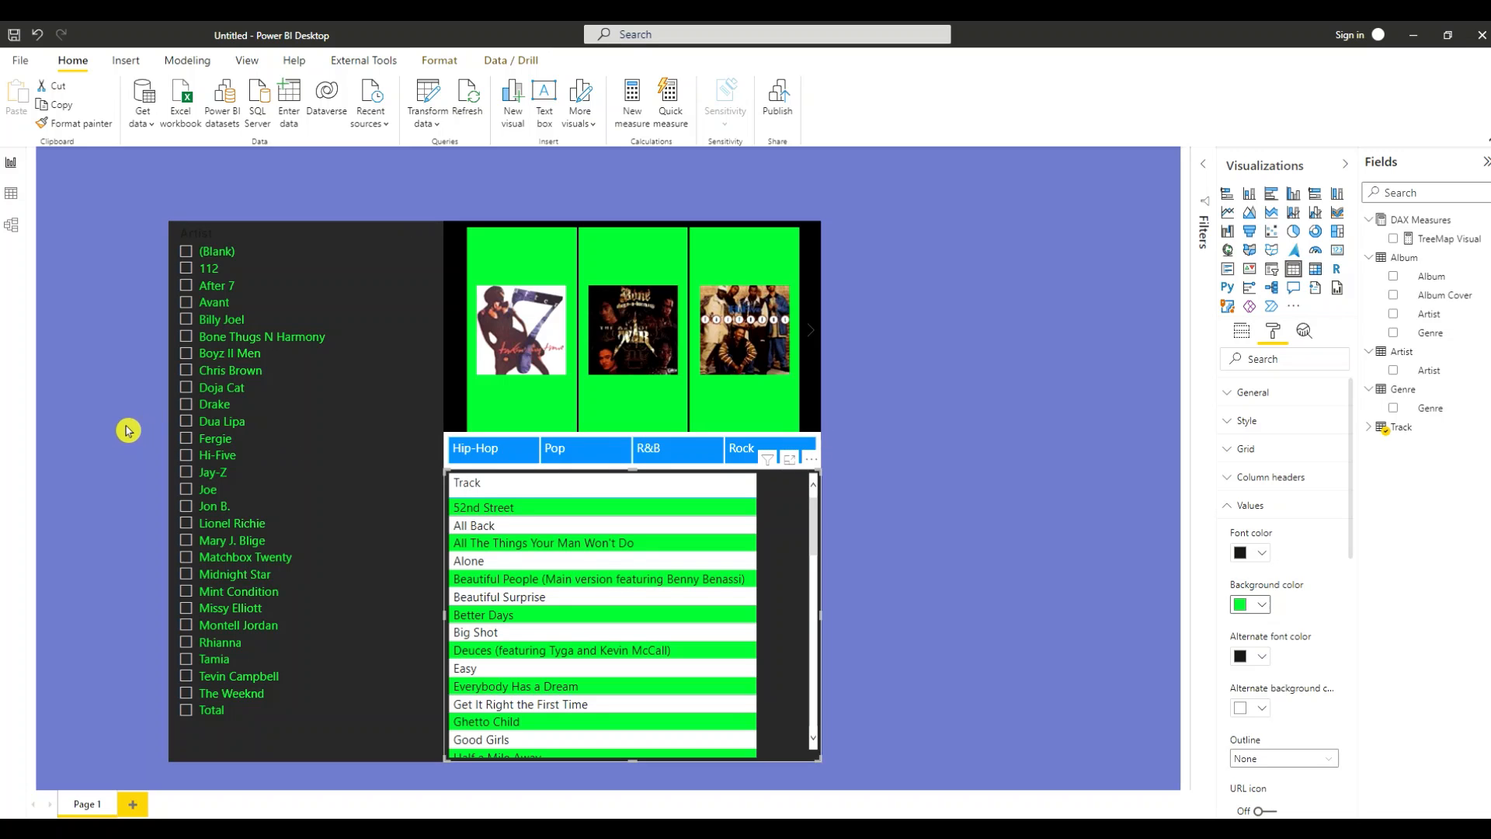
click(1263, 606)
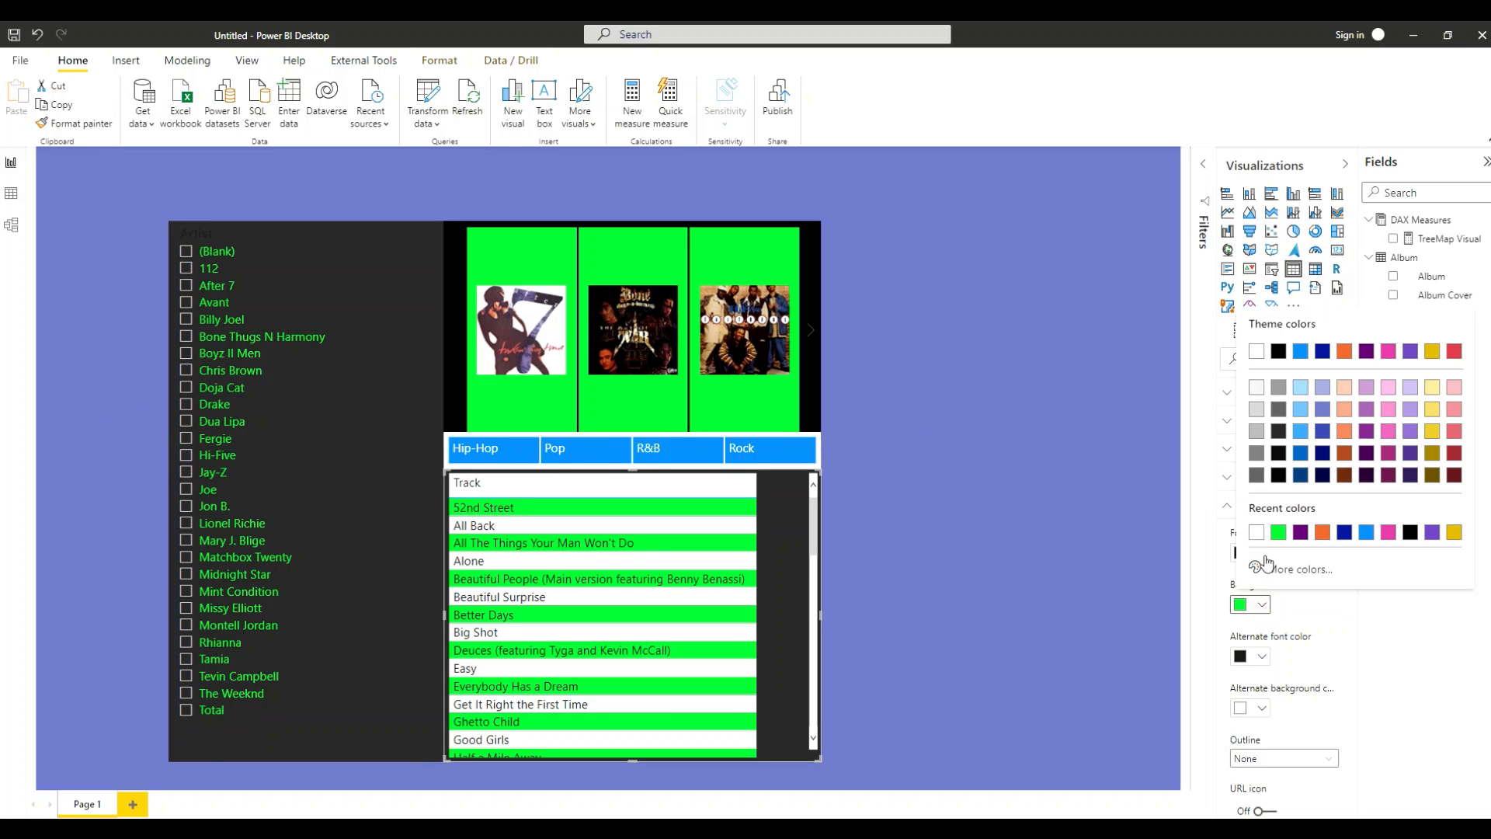
click(1257, 350)
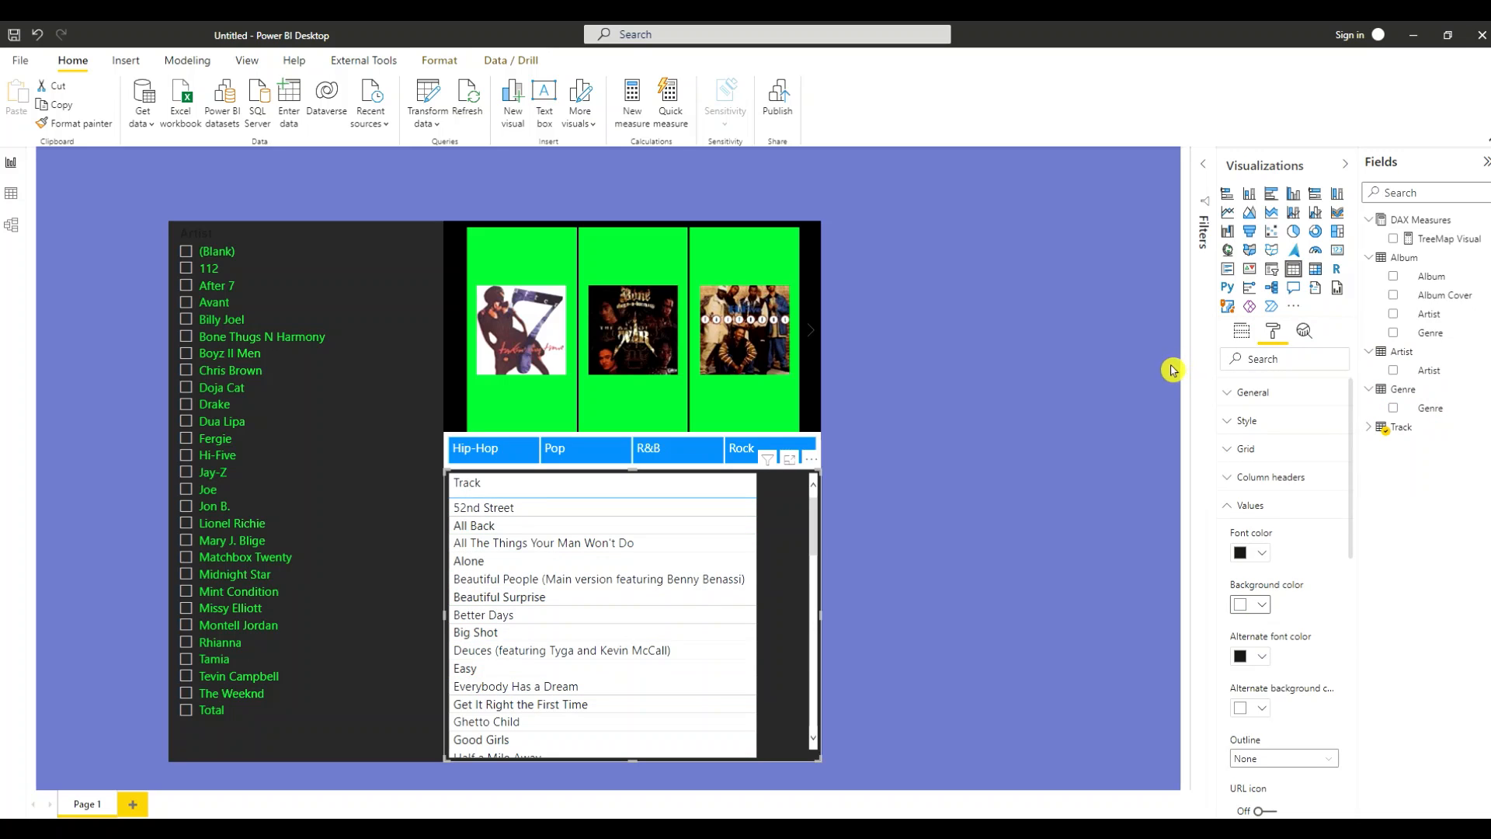
click(416, 168)
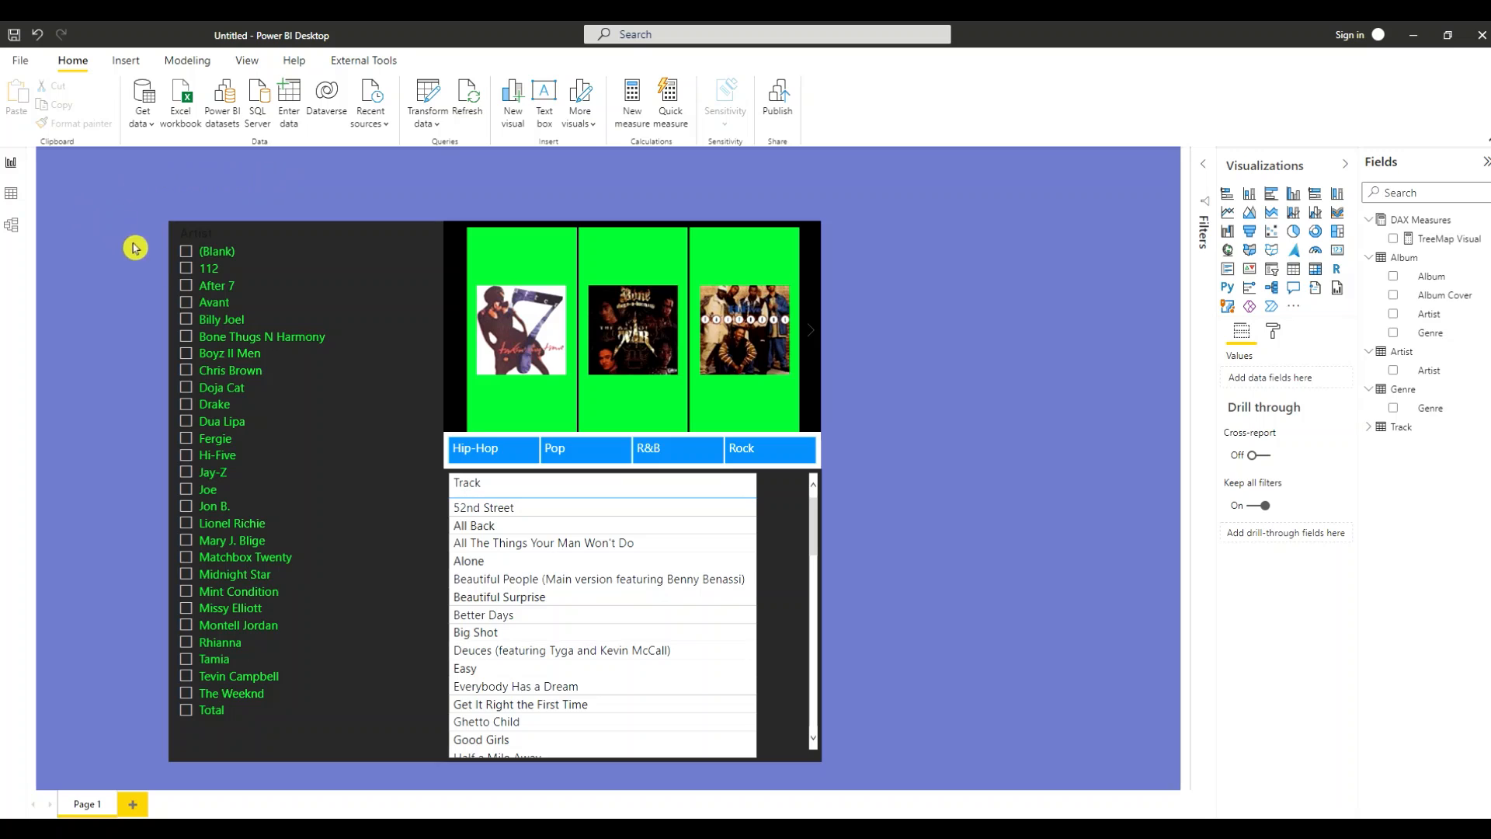
Test the Artist slicer with After 7, Chris Brown, Matchbox Twenty and Tamia, and browse Tamia's album covers forward and back
click(187, 285)
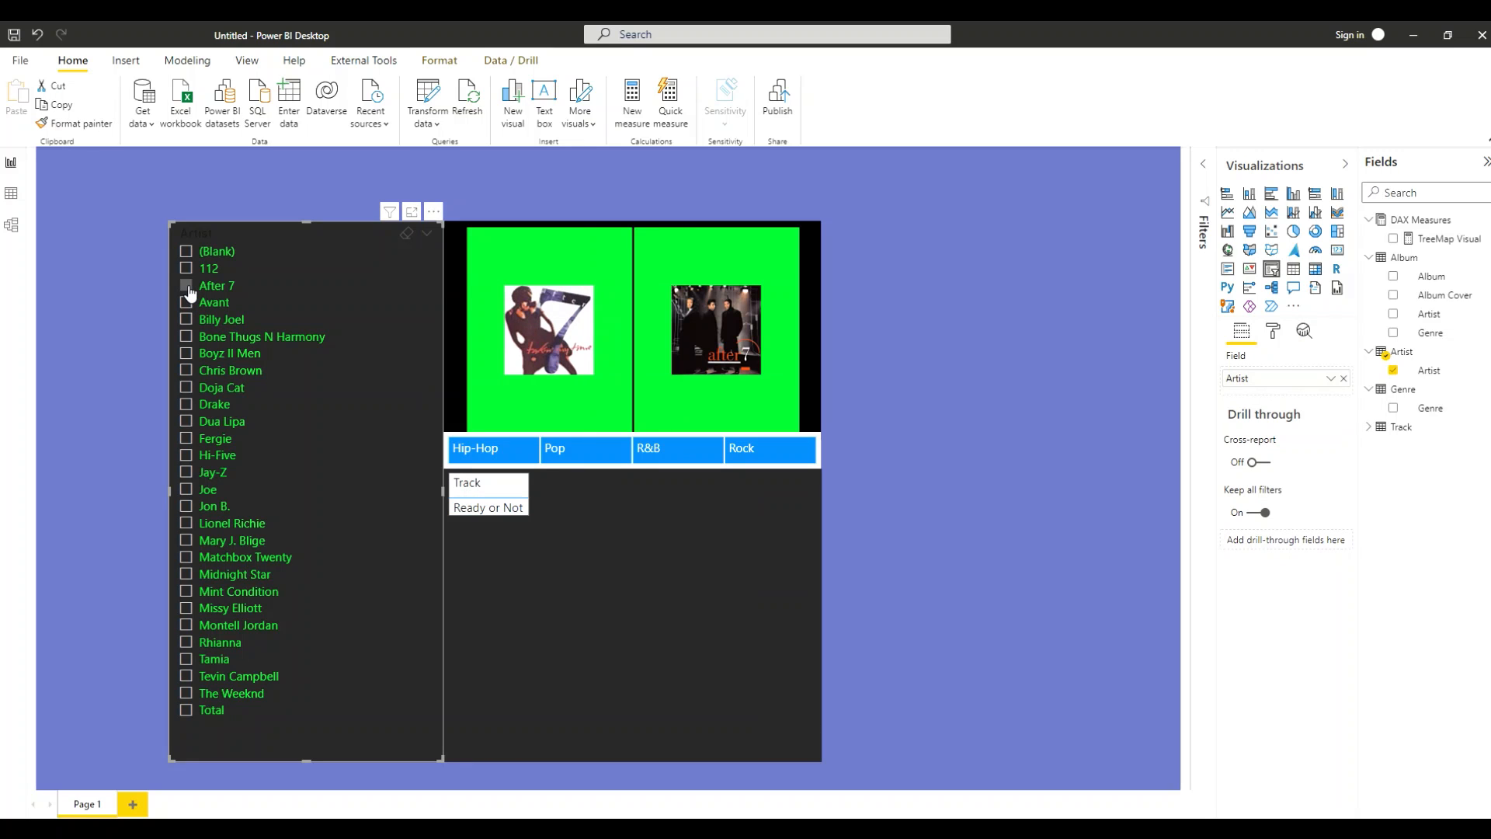
click(186, 373)
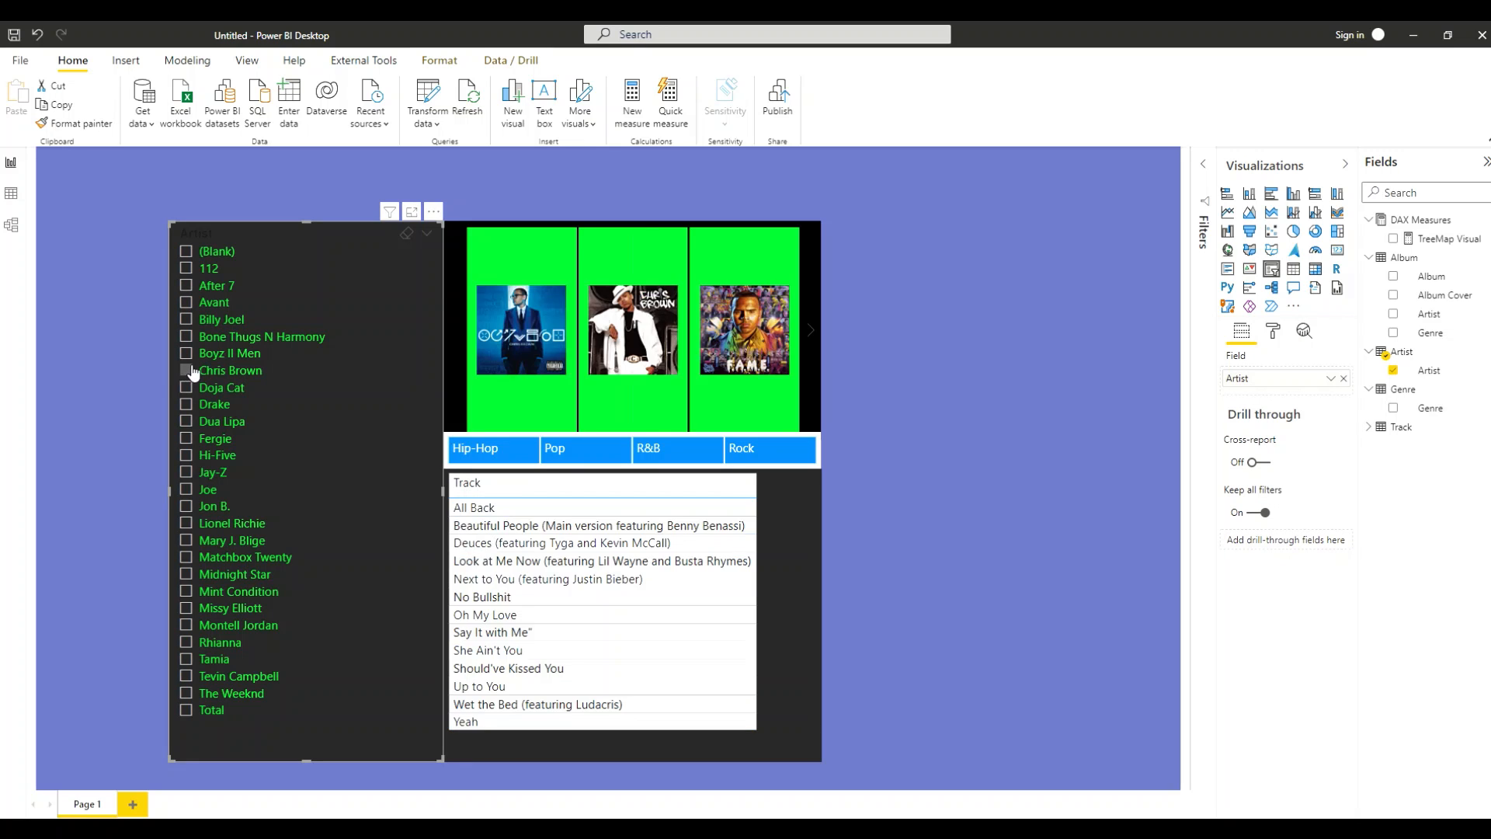
click(187, 558)
click(186, 660)
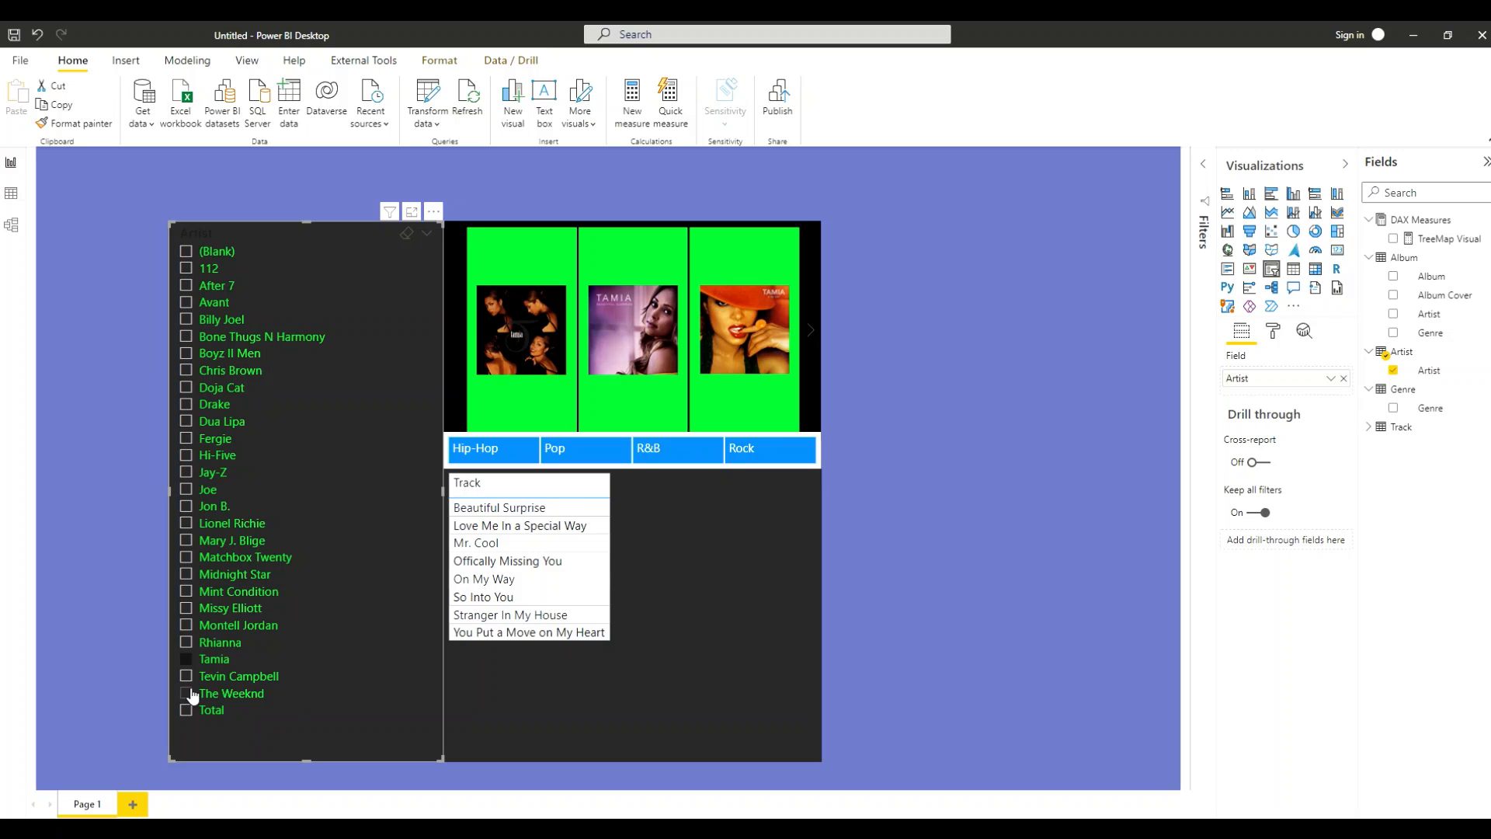
click(815, 344)
click(608, 343)
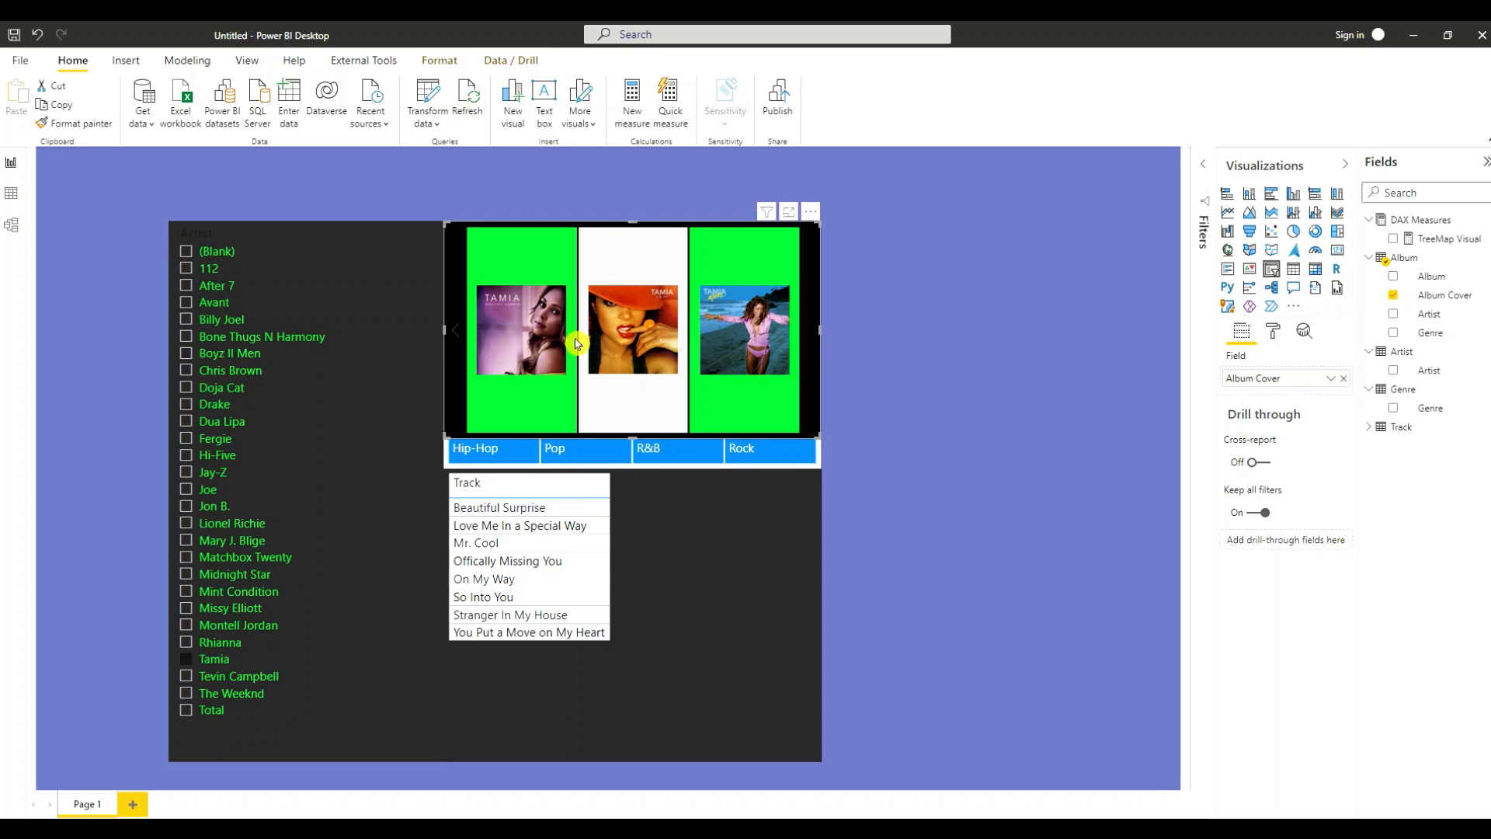
click(454, 331)
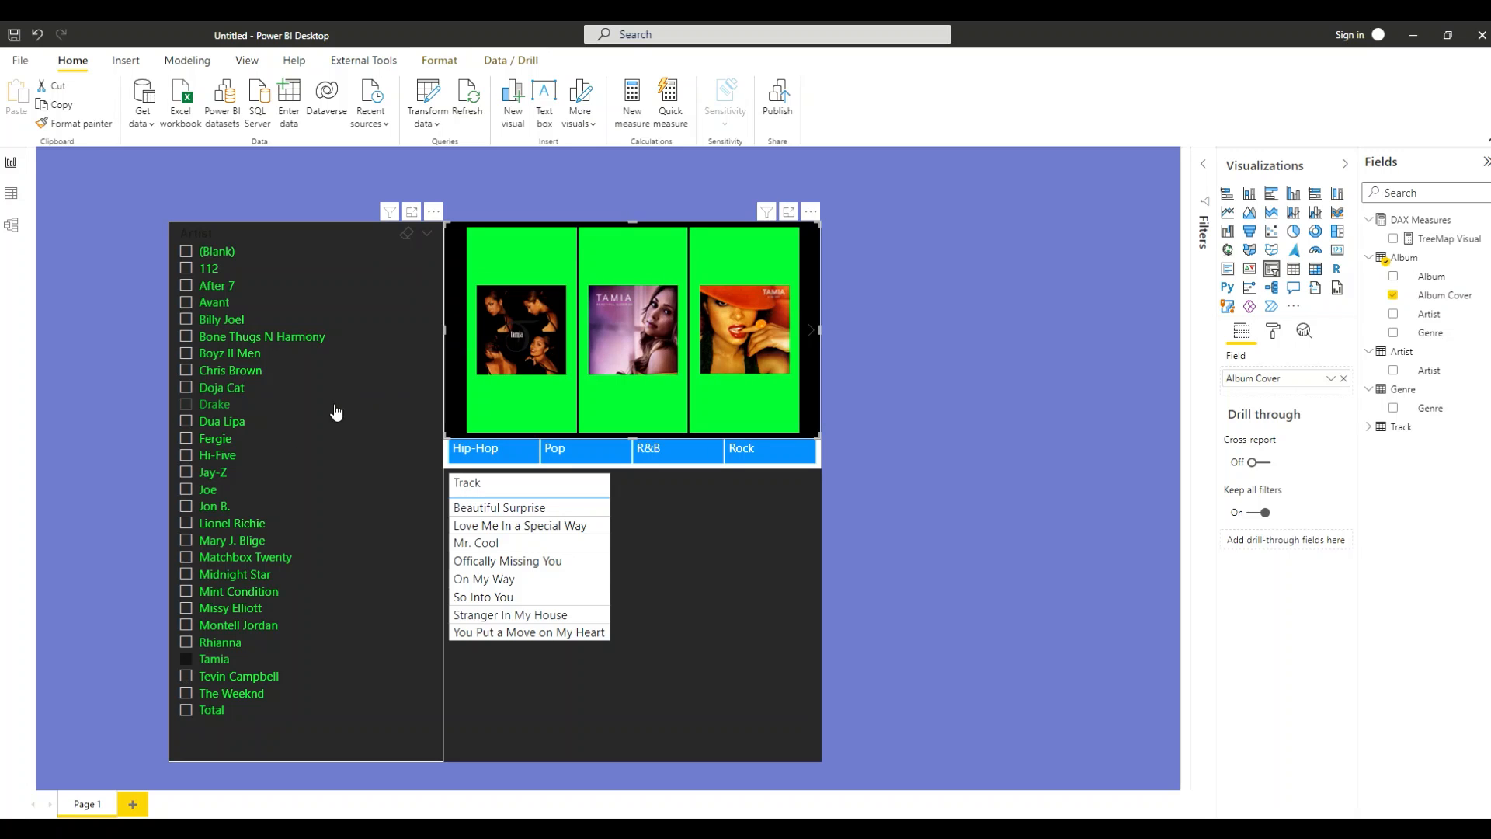
Test the Artist slicer with Hi-Five, Mint Condition, The Weeknd and Billy Joel
click(223, 457)
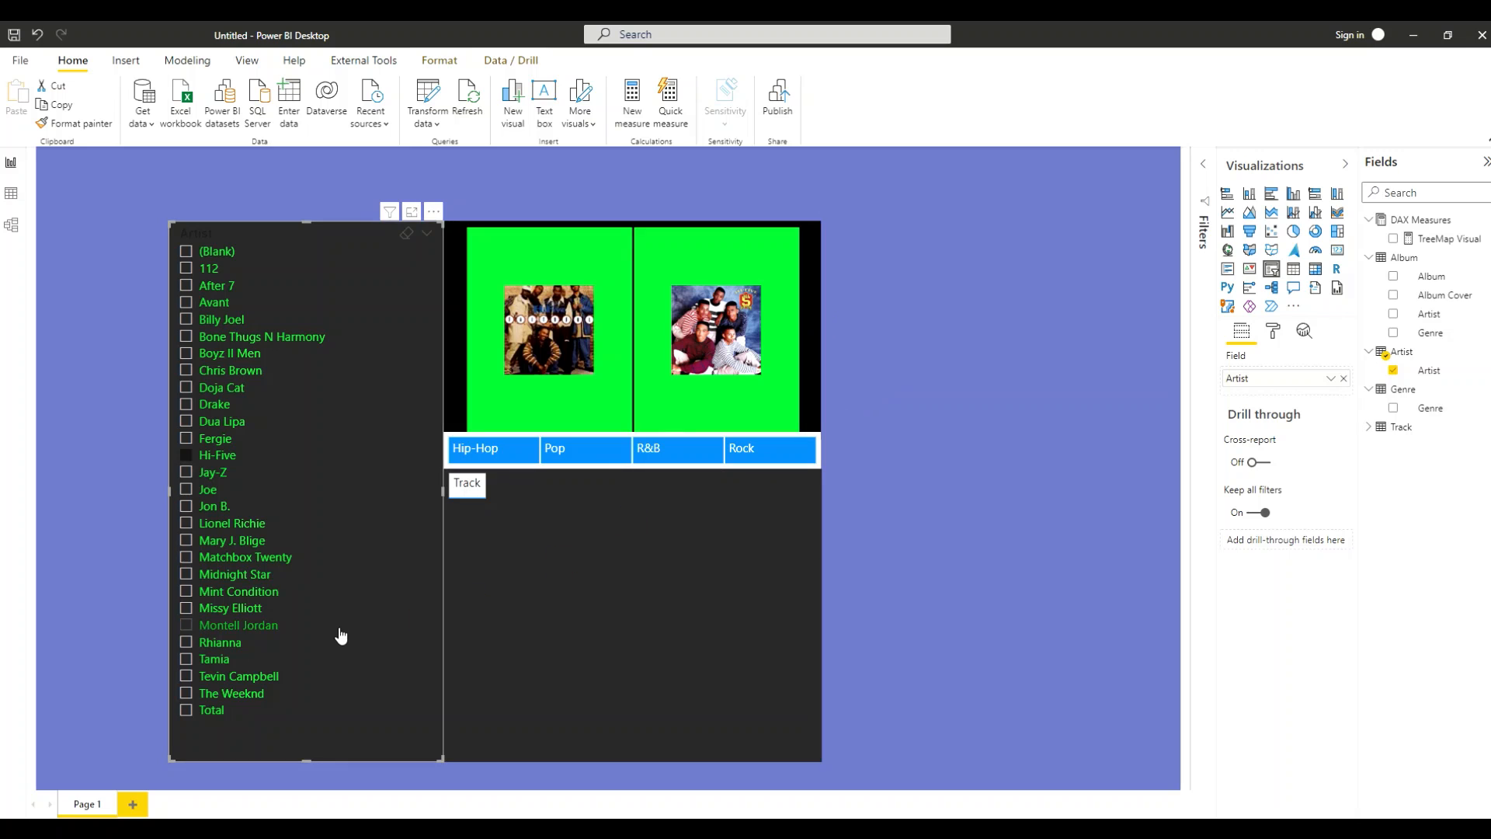
click(208, 591)
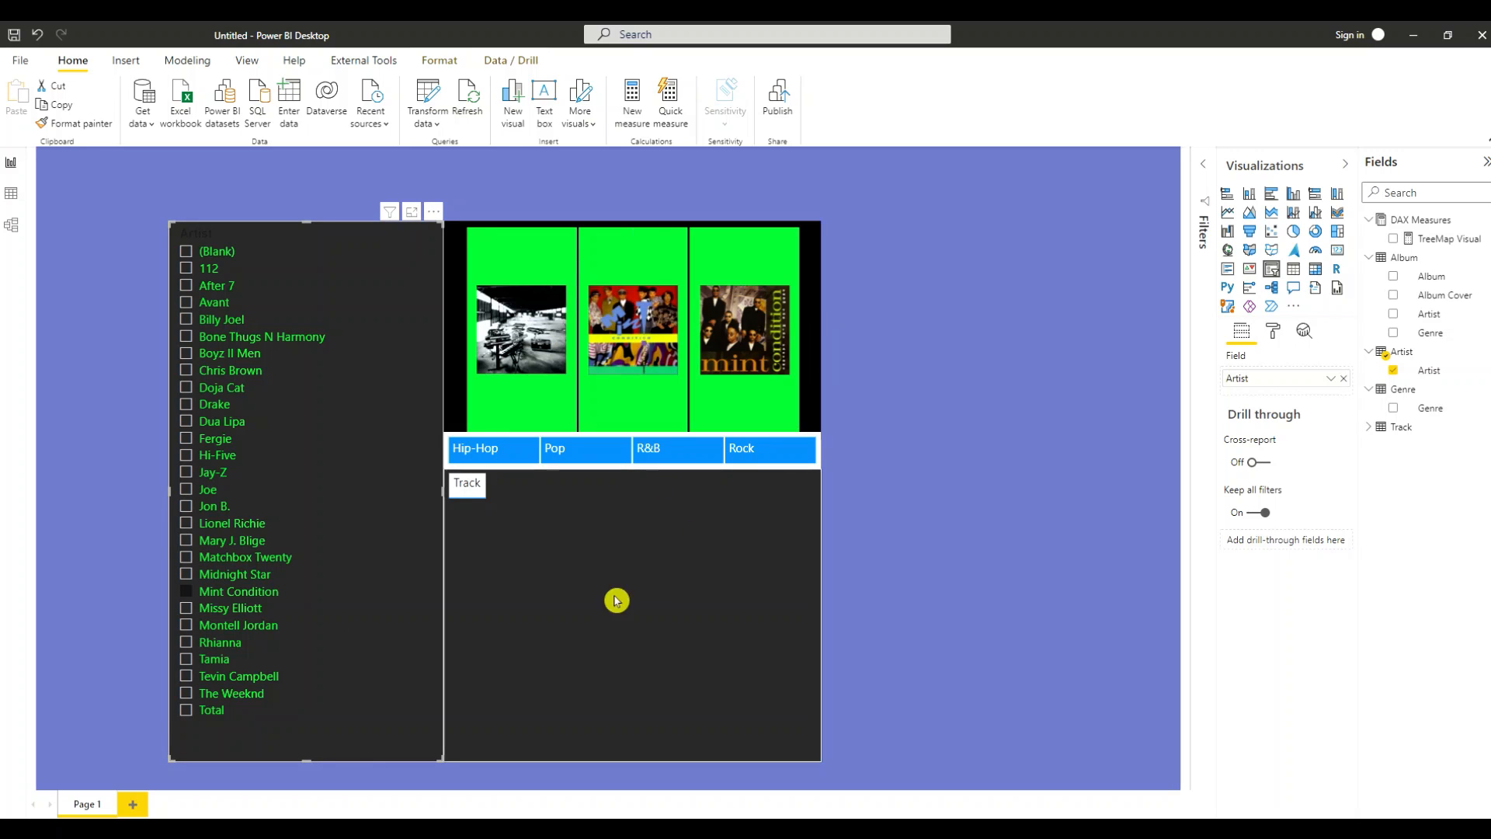
click(209, 694)
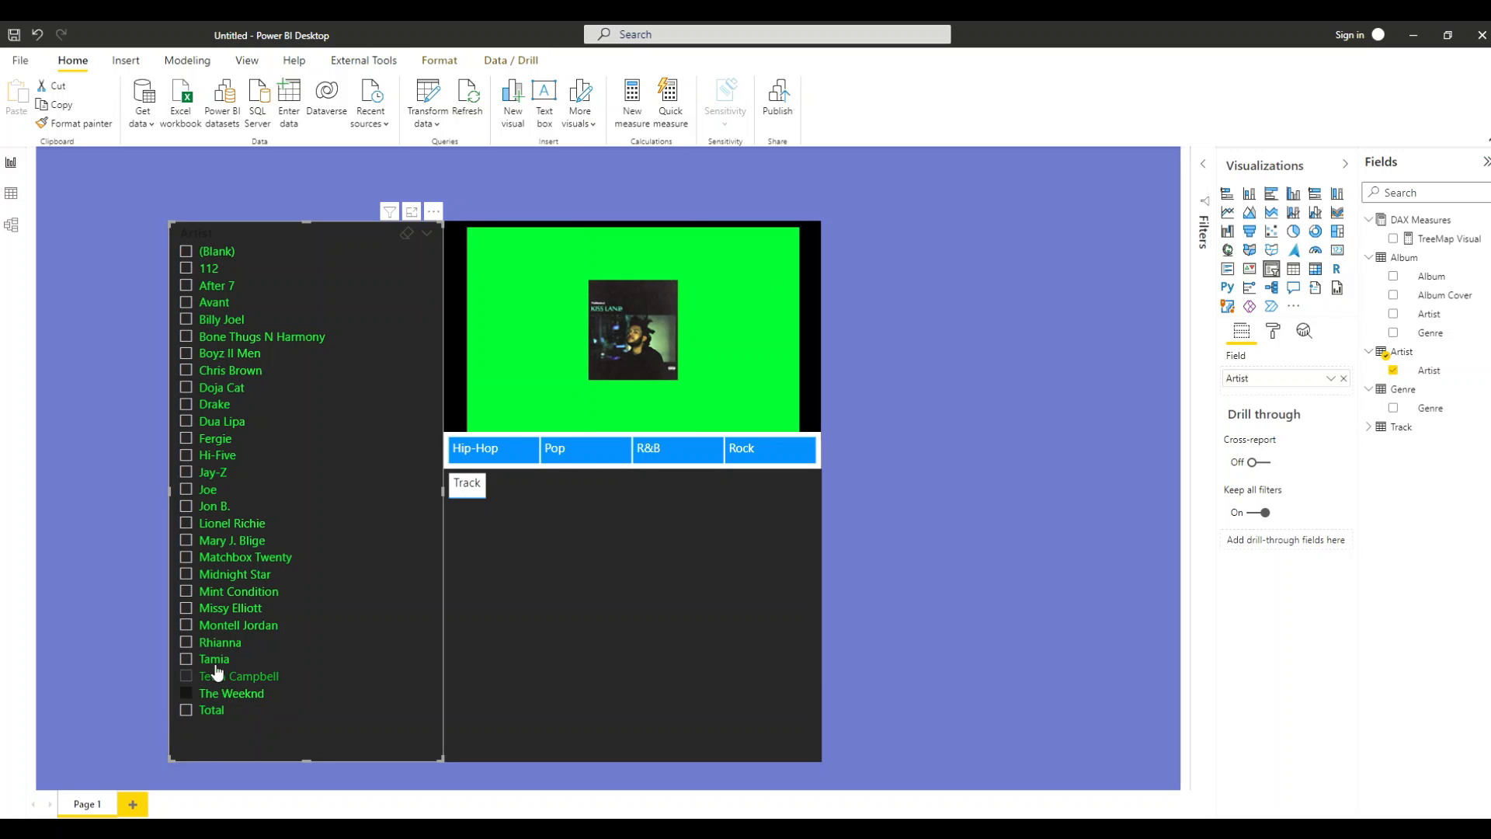
click(198, 323)
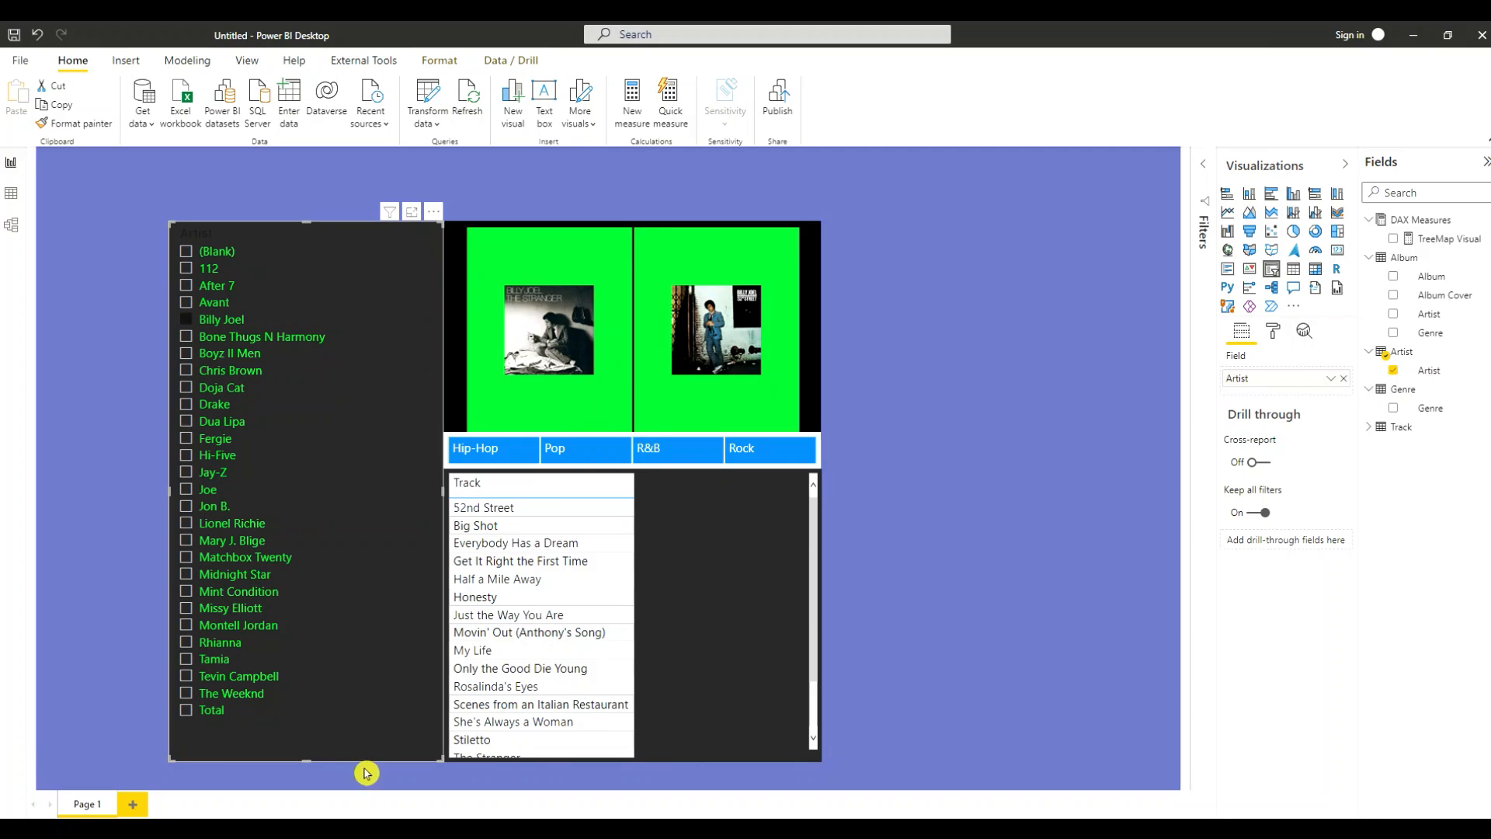
click(194, 326)
Create the measure Selected Album in DAX Measures, storing SELECTEDVALUE(Album[Album]) in the variable selectedalbum and returning IF(ISBLANK(selectedalbum),"",selectedalbum)
click(1369, 258)
click(1369, 313)
click(1398, 224)
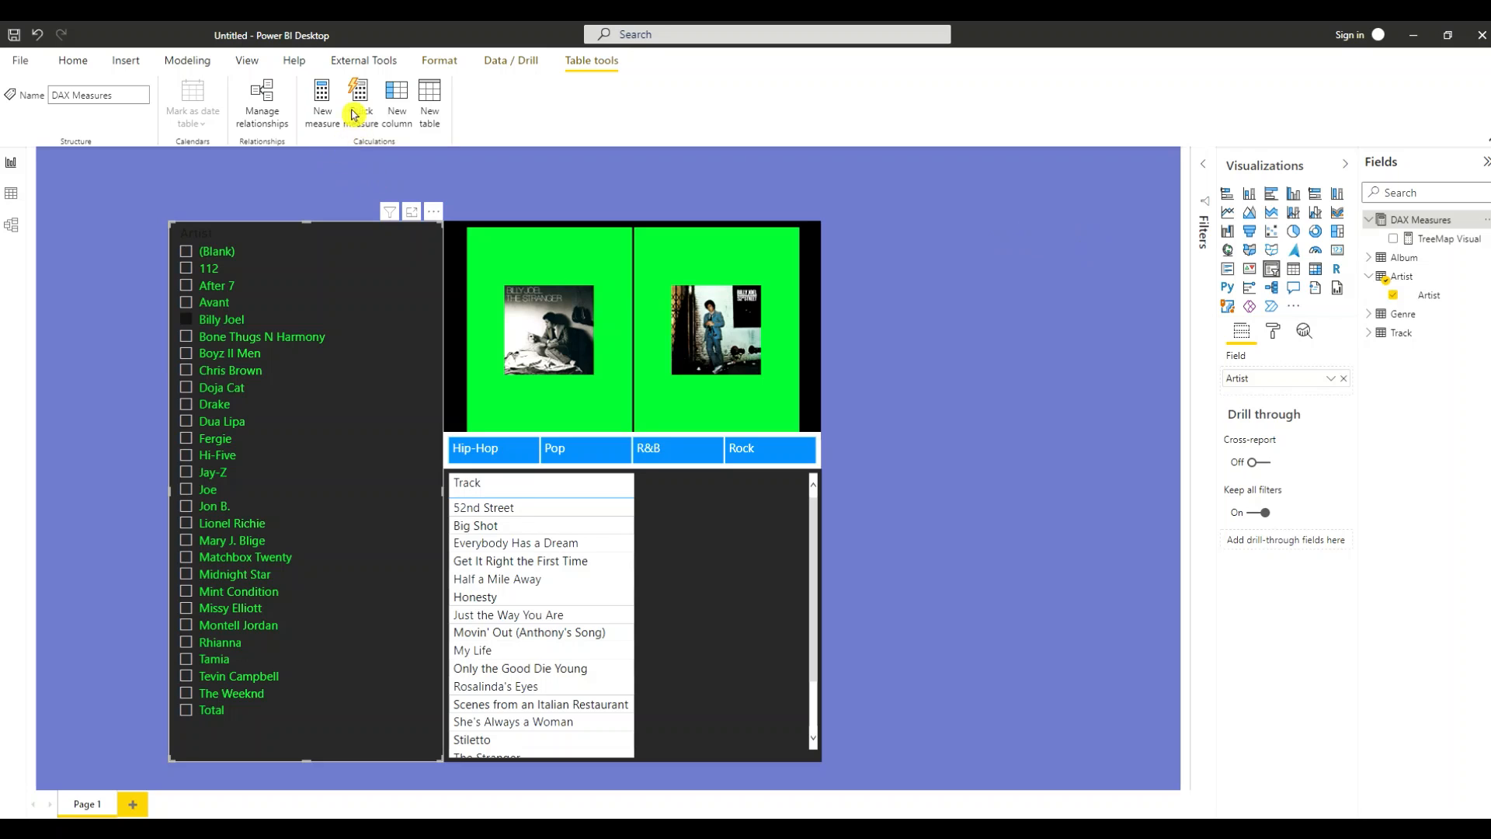
click(320, 114)
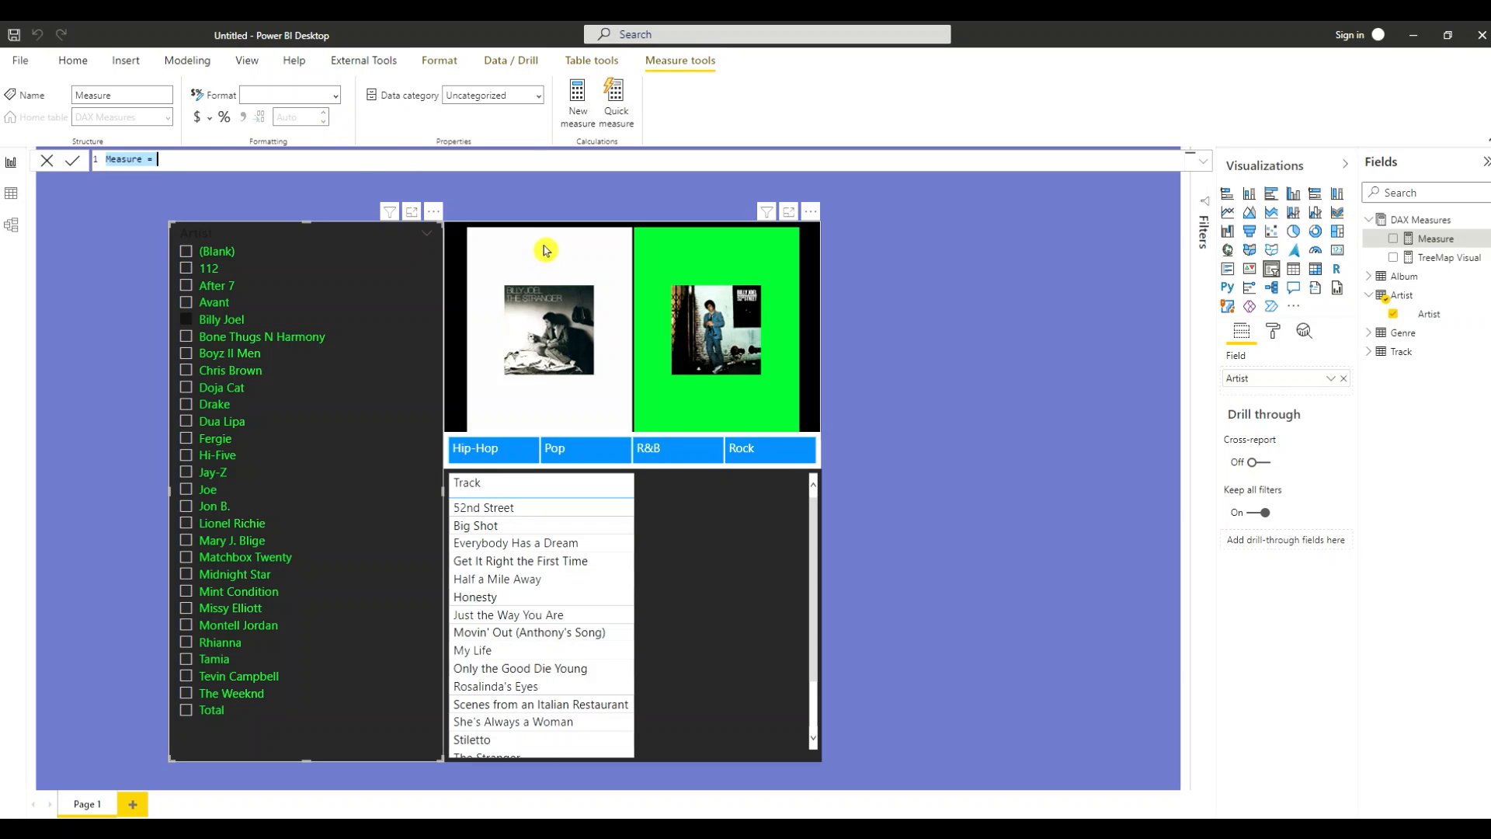
text(Selected Album = VAR selectedalbum = SELECTEDVALUE(Album[Album]) Return IF(ISBLANK(selectedalbum),"",selectedalbum))
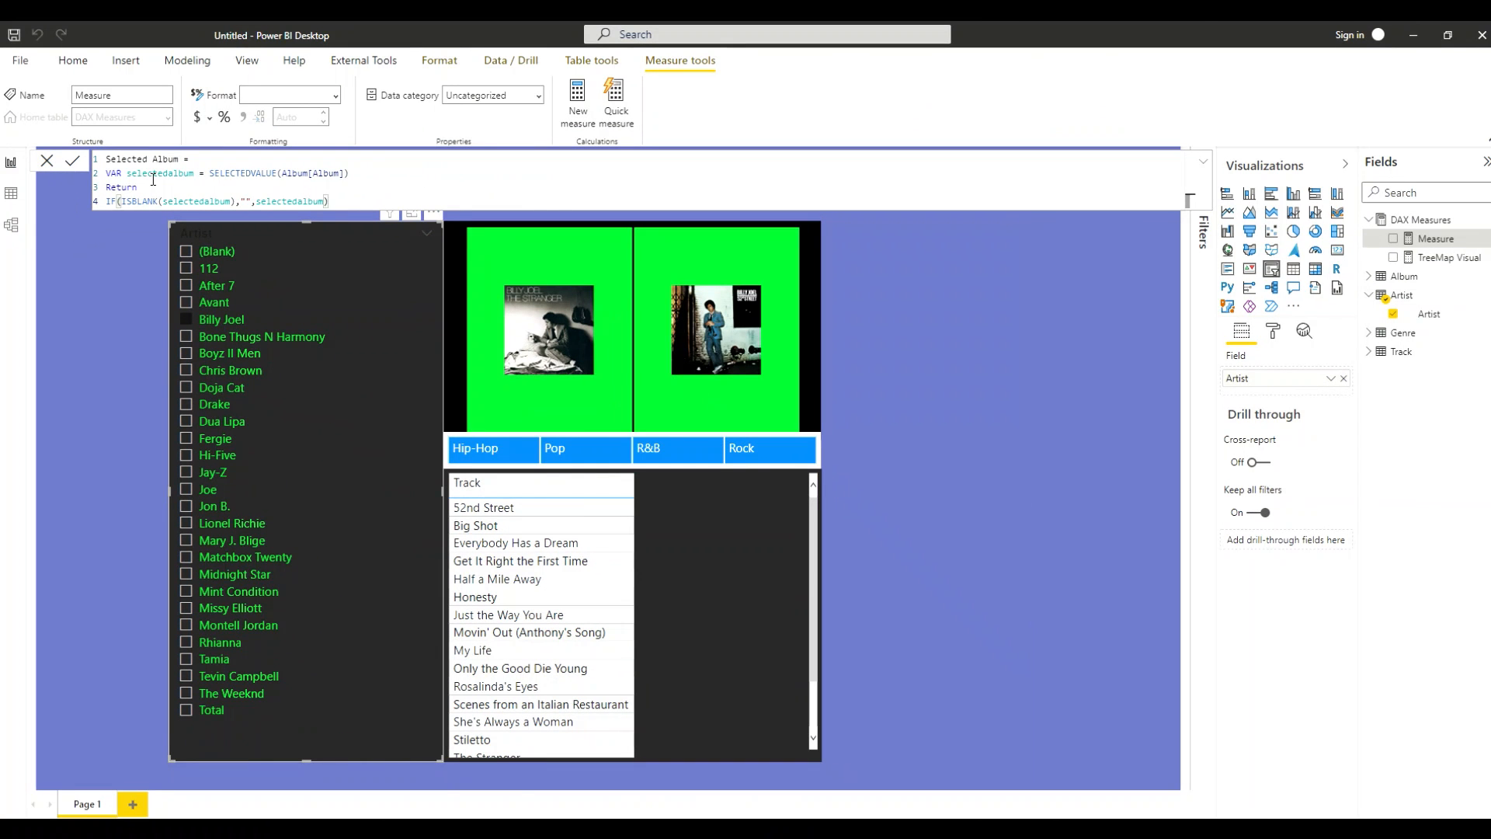
click(74, 163)
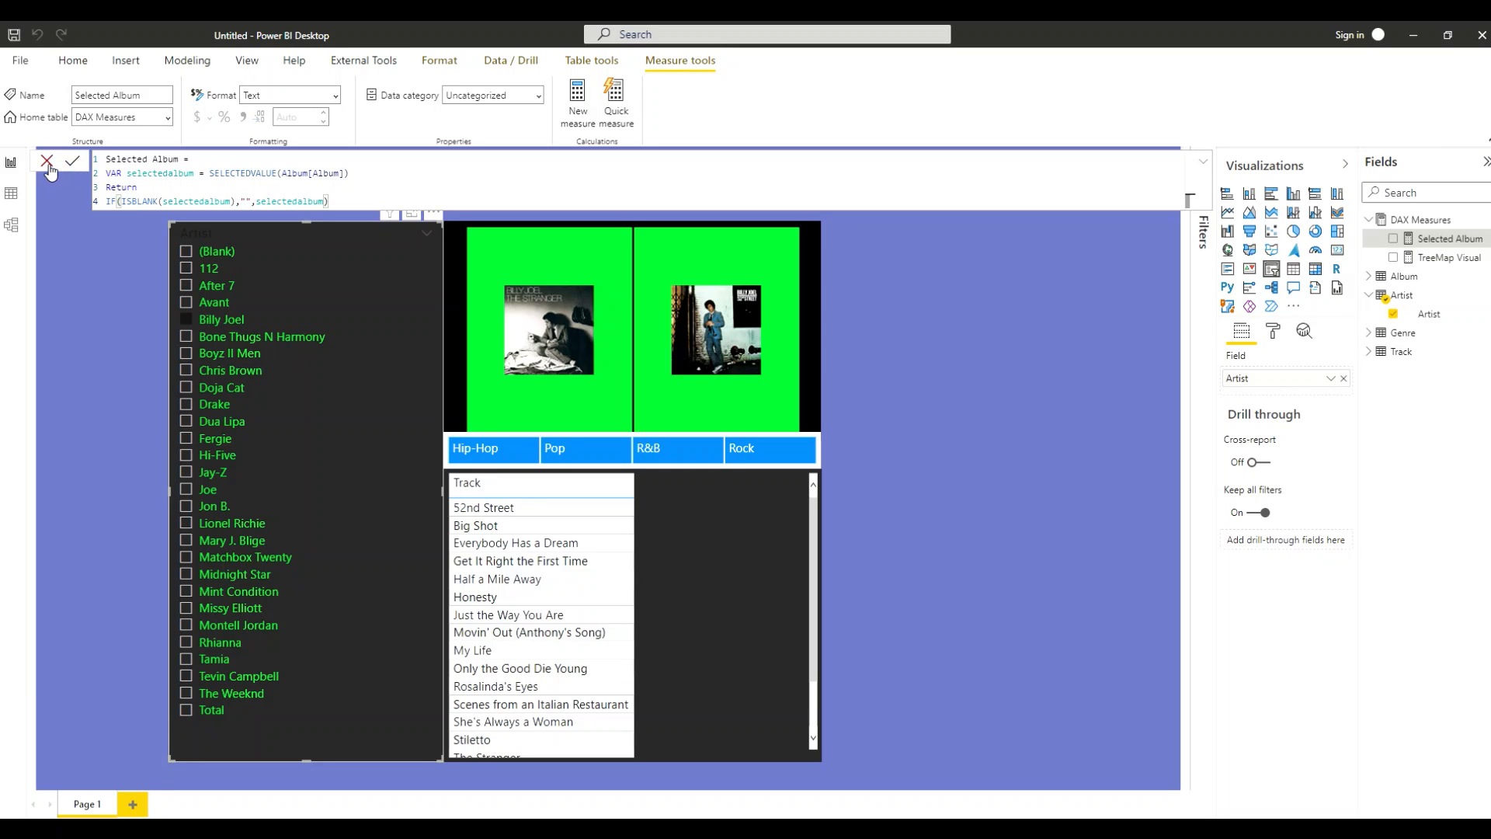
click(48, 163)
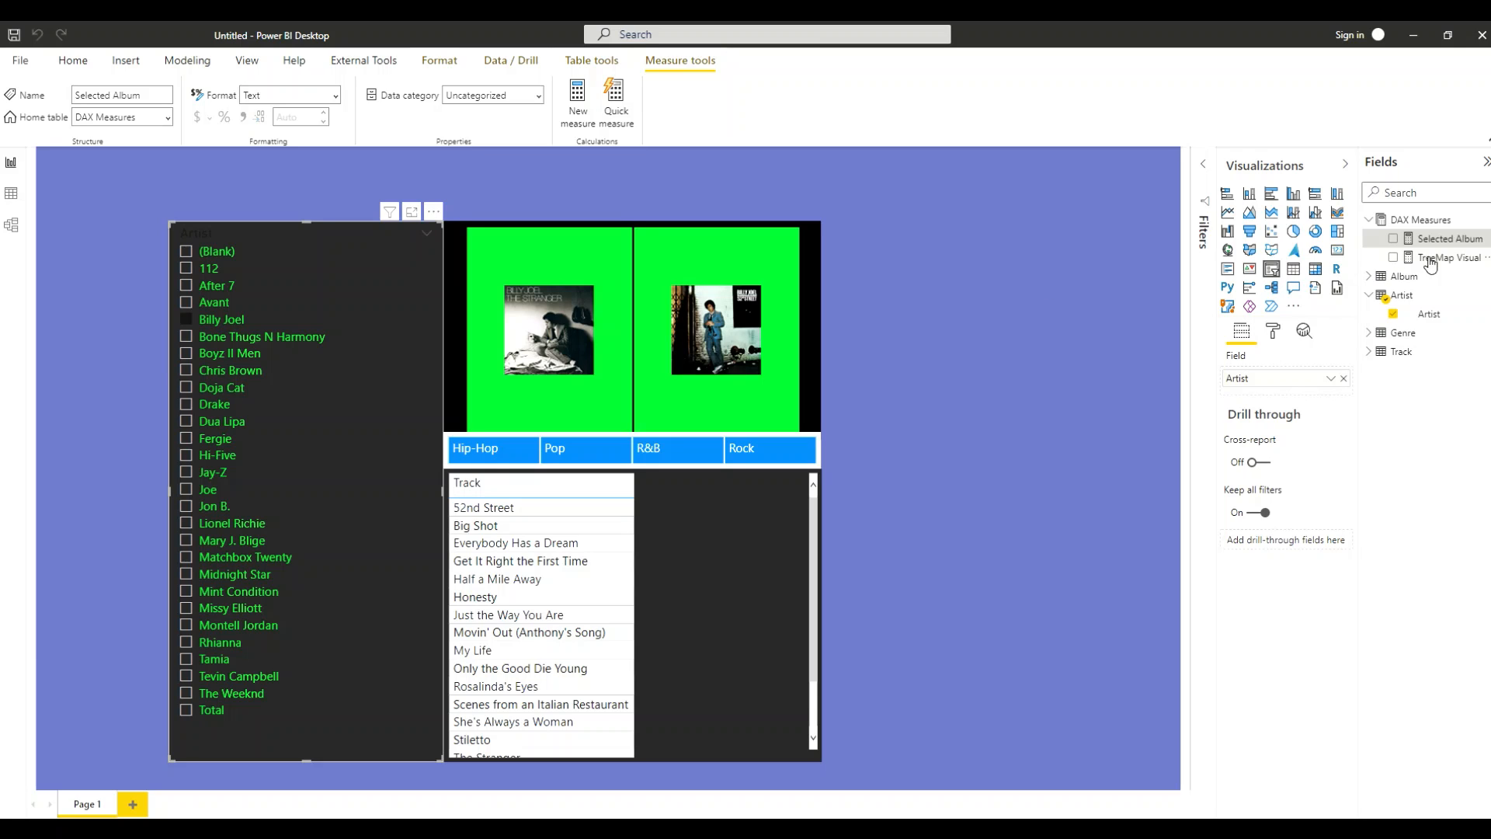
Add a Card visual showing the Selected Album measure, shrunk to a strip directly above the Album Cover slicer and matching its width
click(1127, 303)
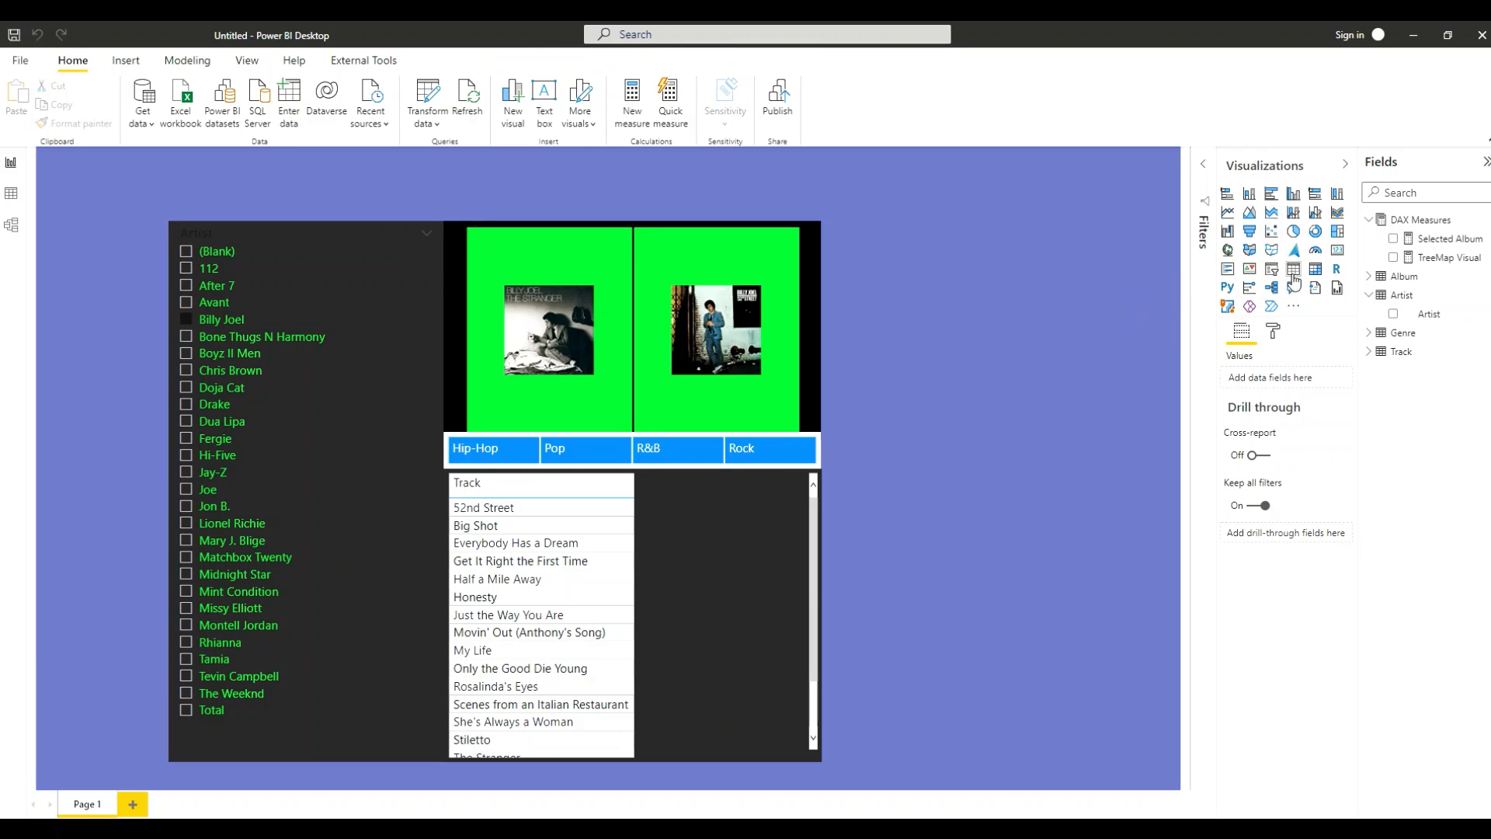
click(1337, 250)
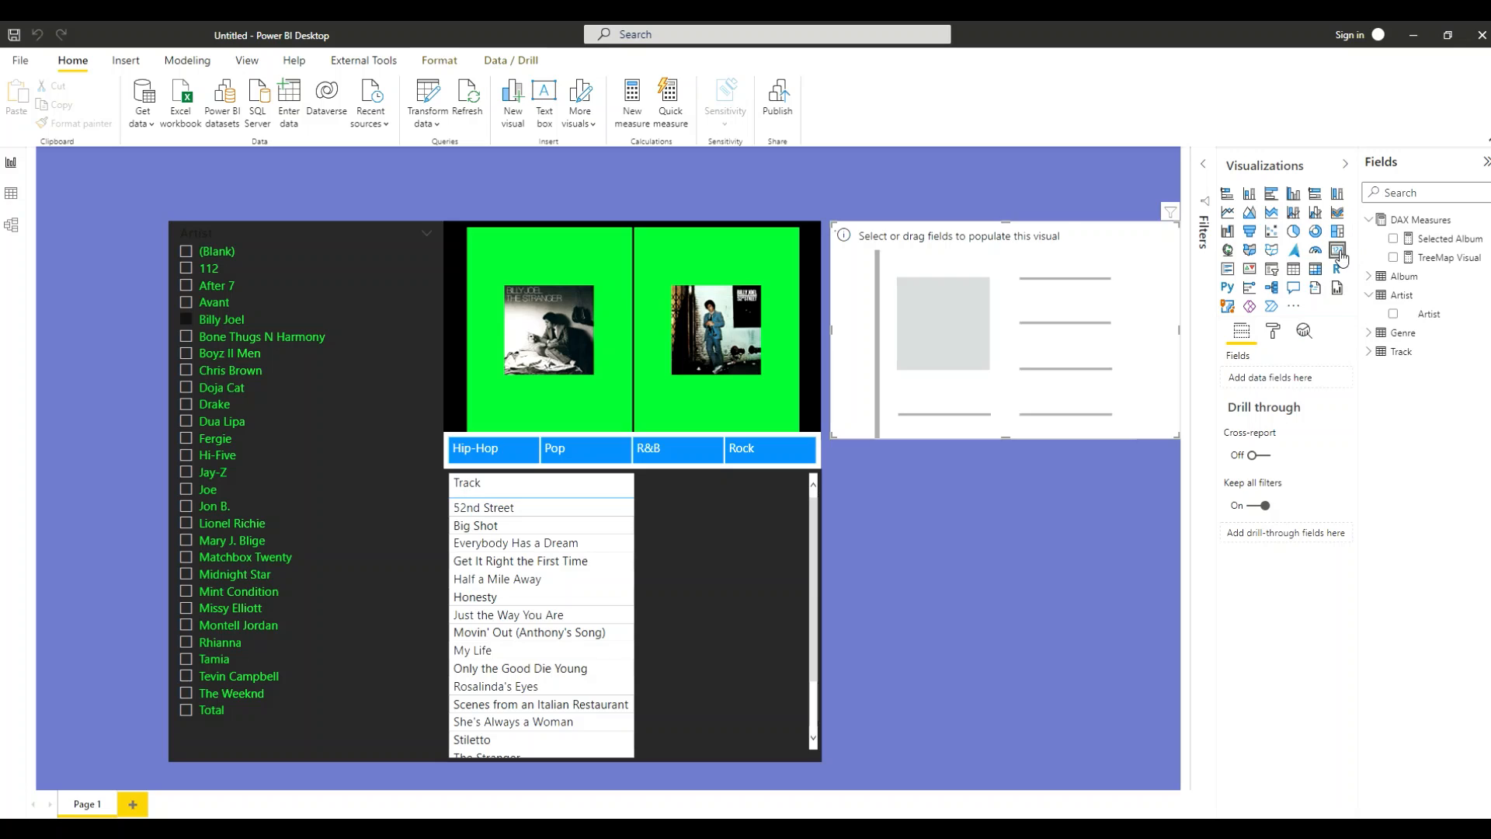
drag(1177, 436, 689, 192)
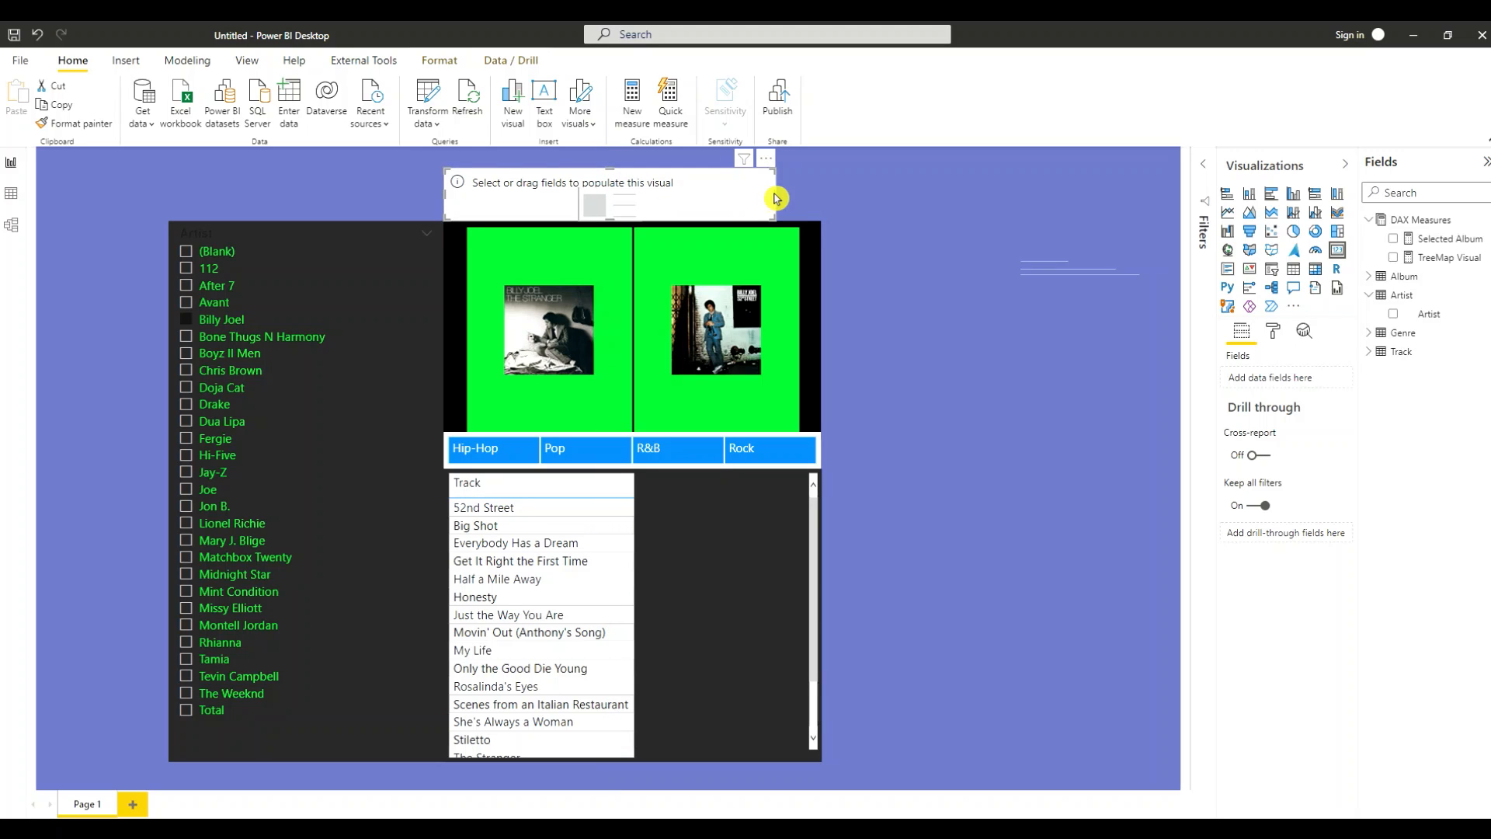
drag(776, 194, 821, 196)
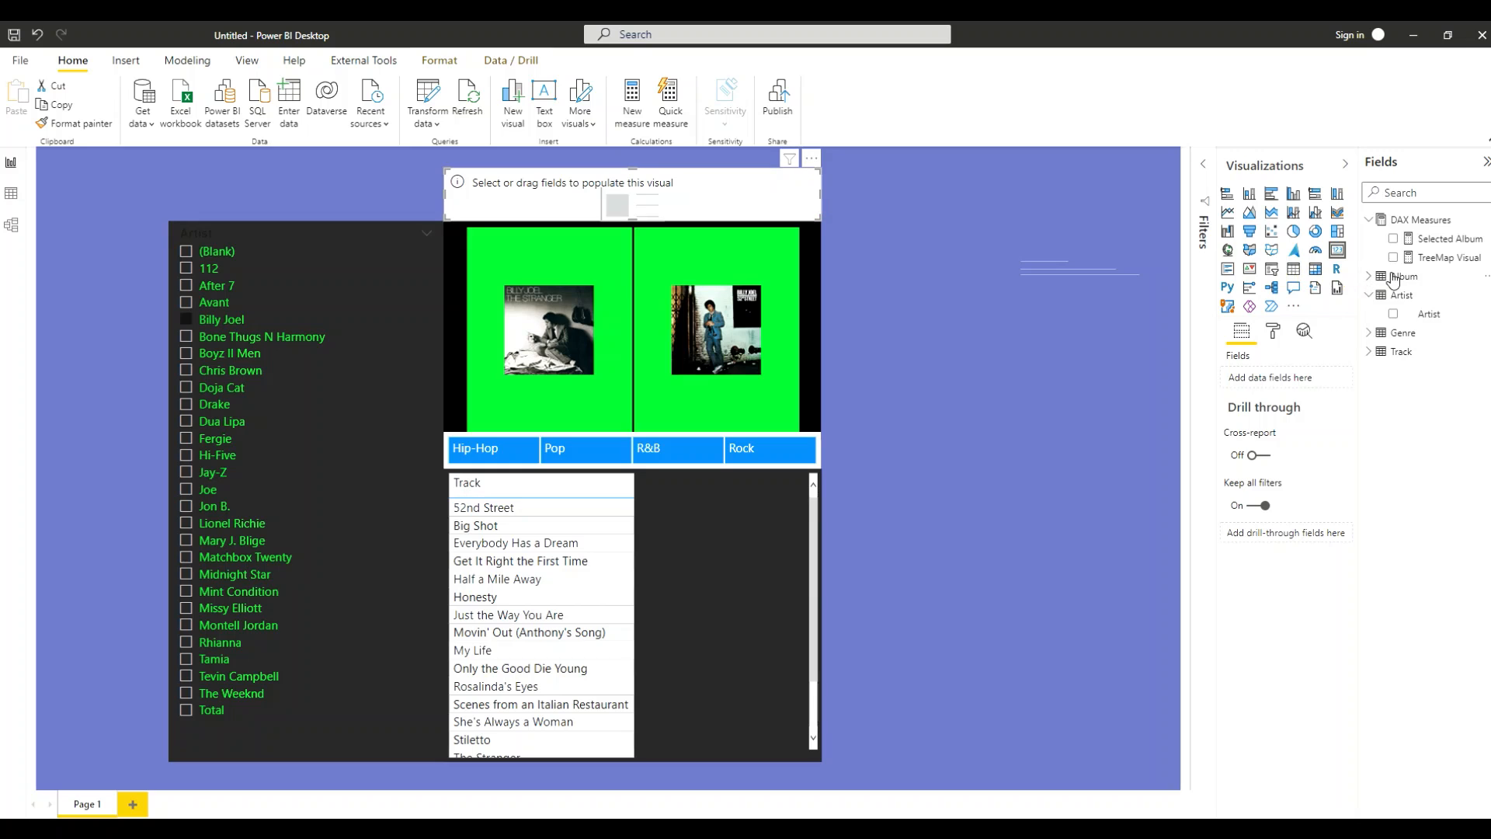
drag(1447, 246, 1312, 385)
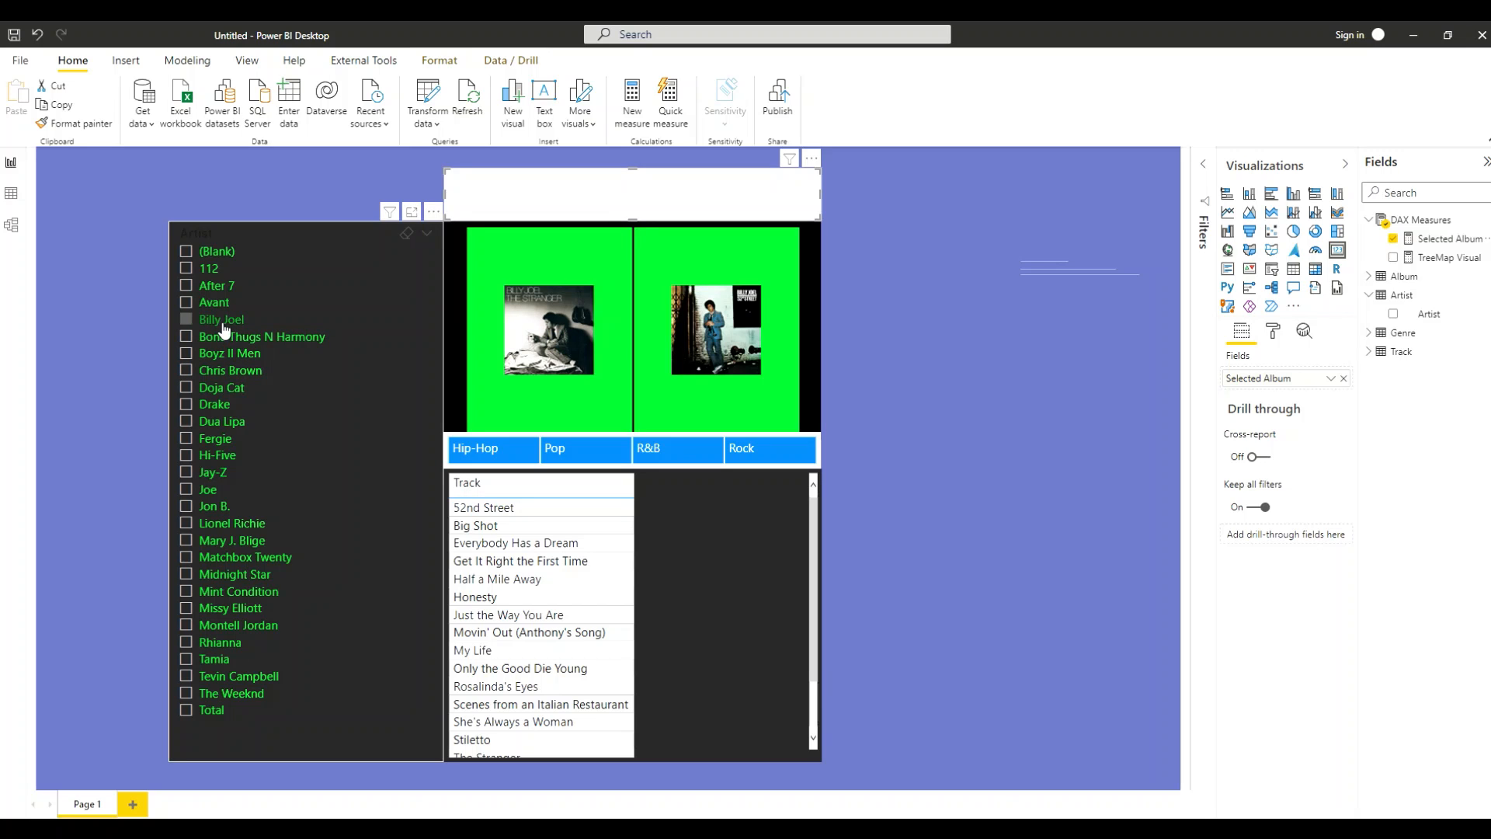
Test the Selected Album card by selecting both Billy Joel covers, the Doja Cat cover and the first Dua Lipa cover
click(251, 328)
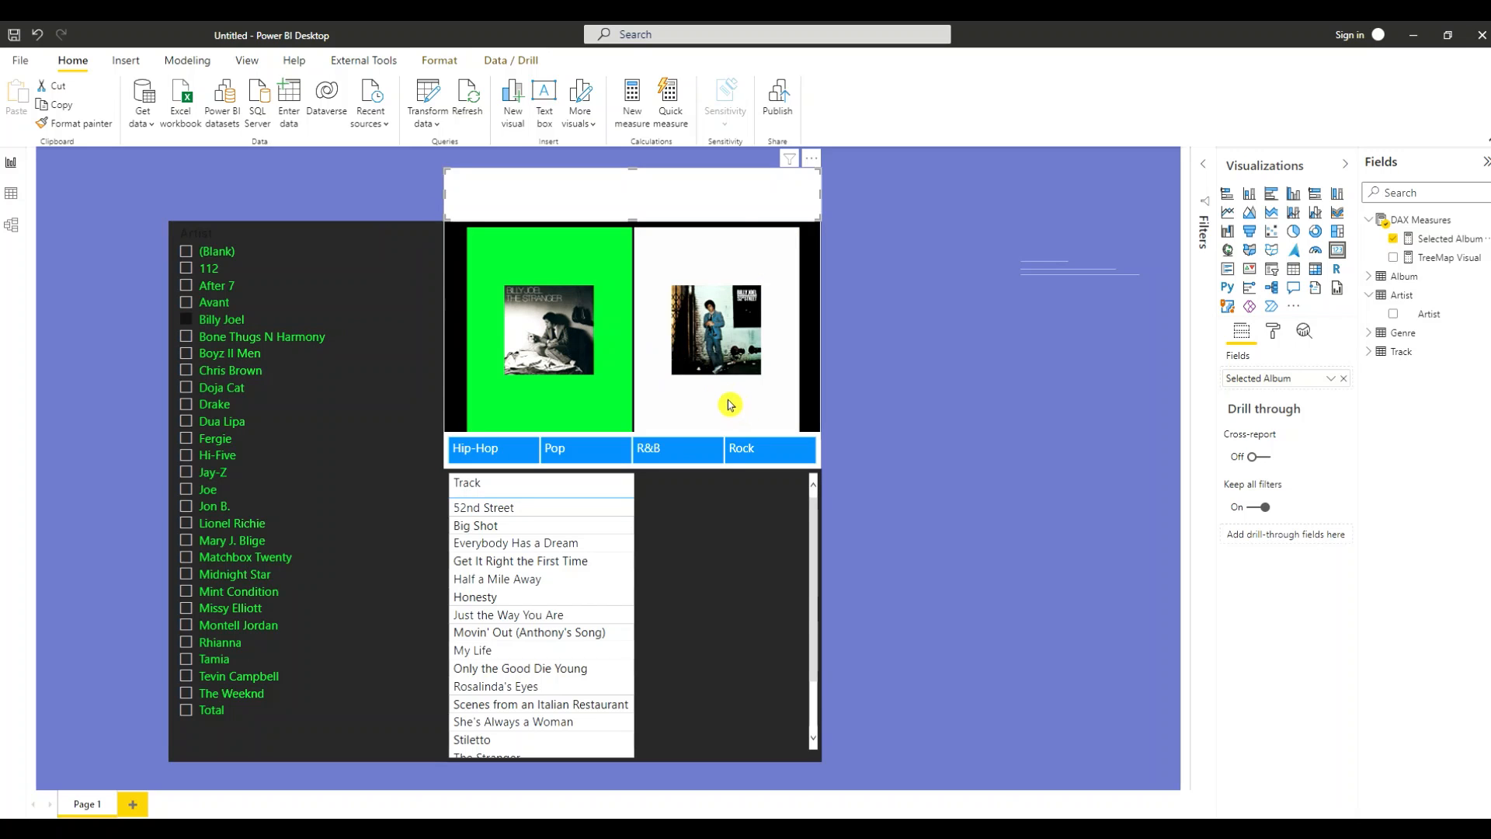
click(730, 404)
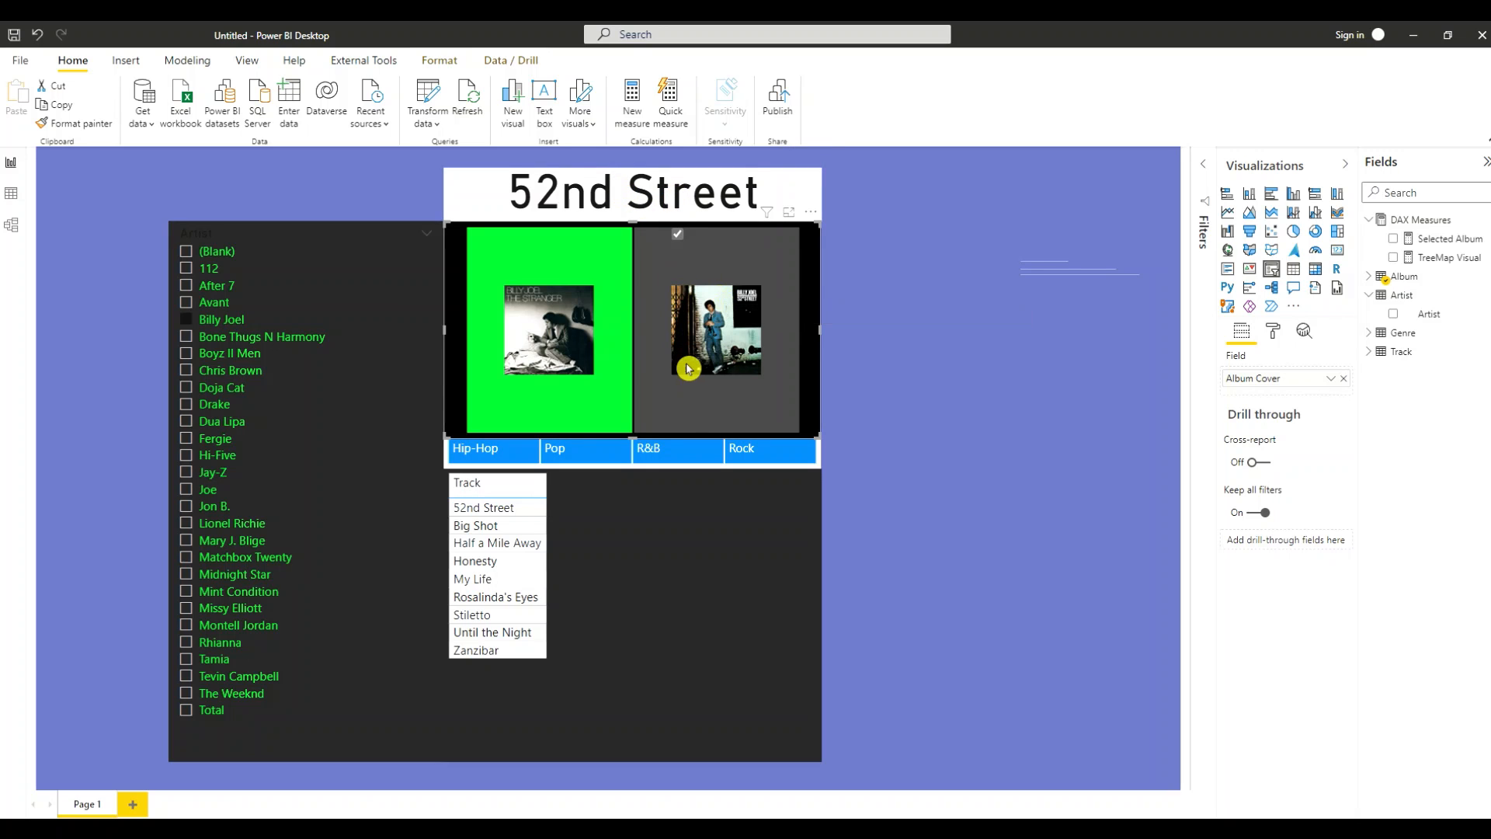
click(527, 414)
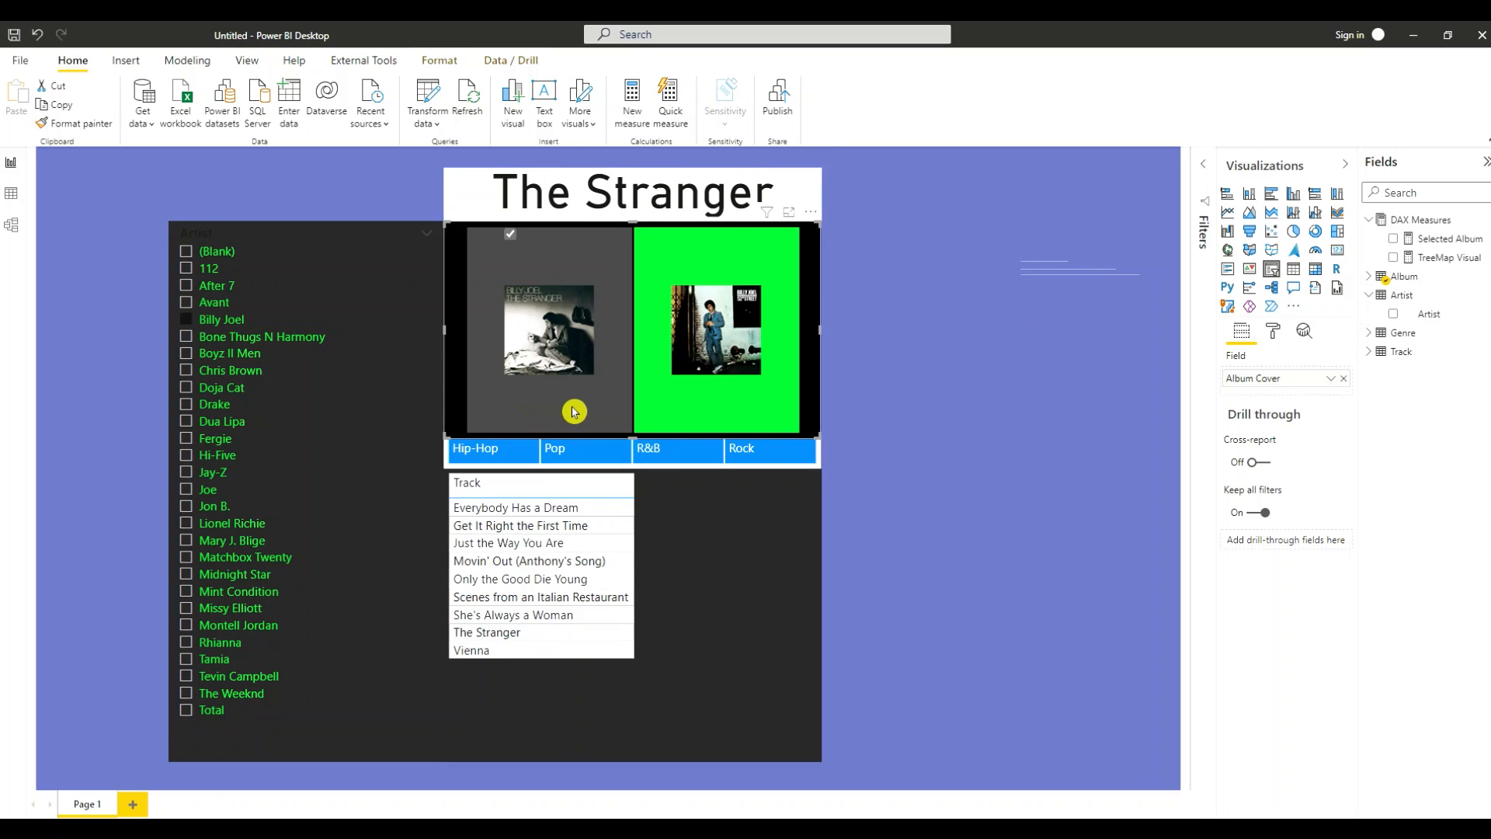
click(215, 404)
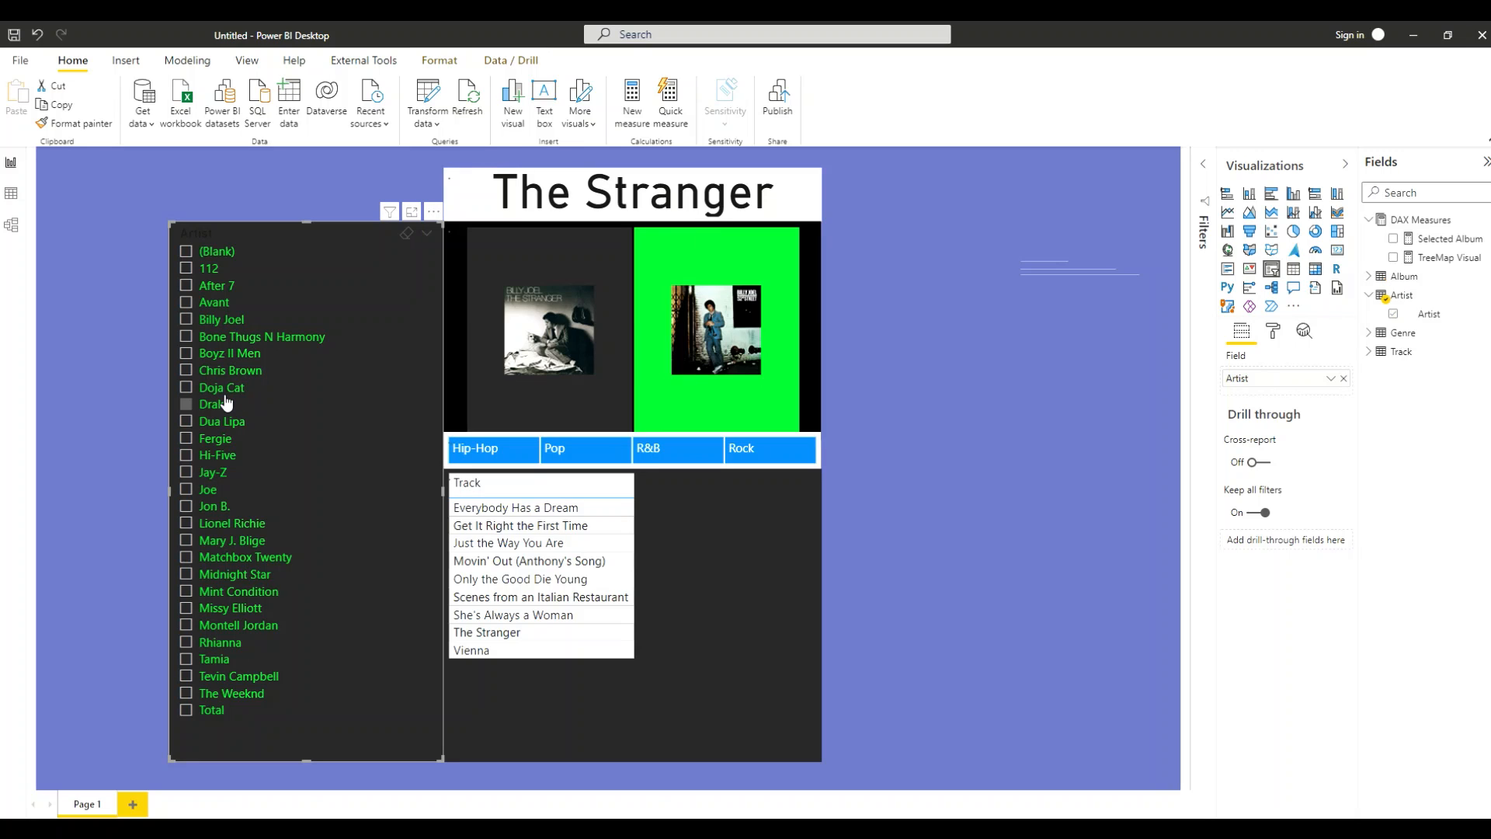
click(217, 388)
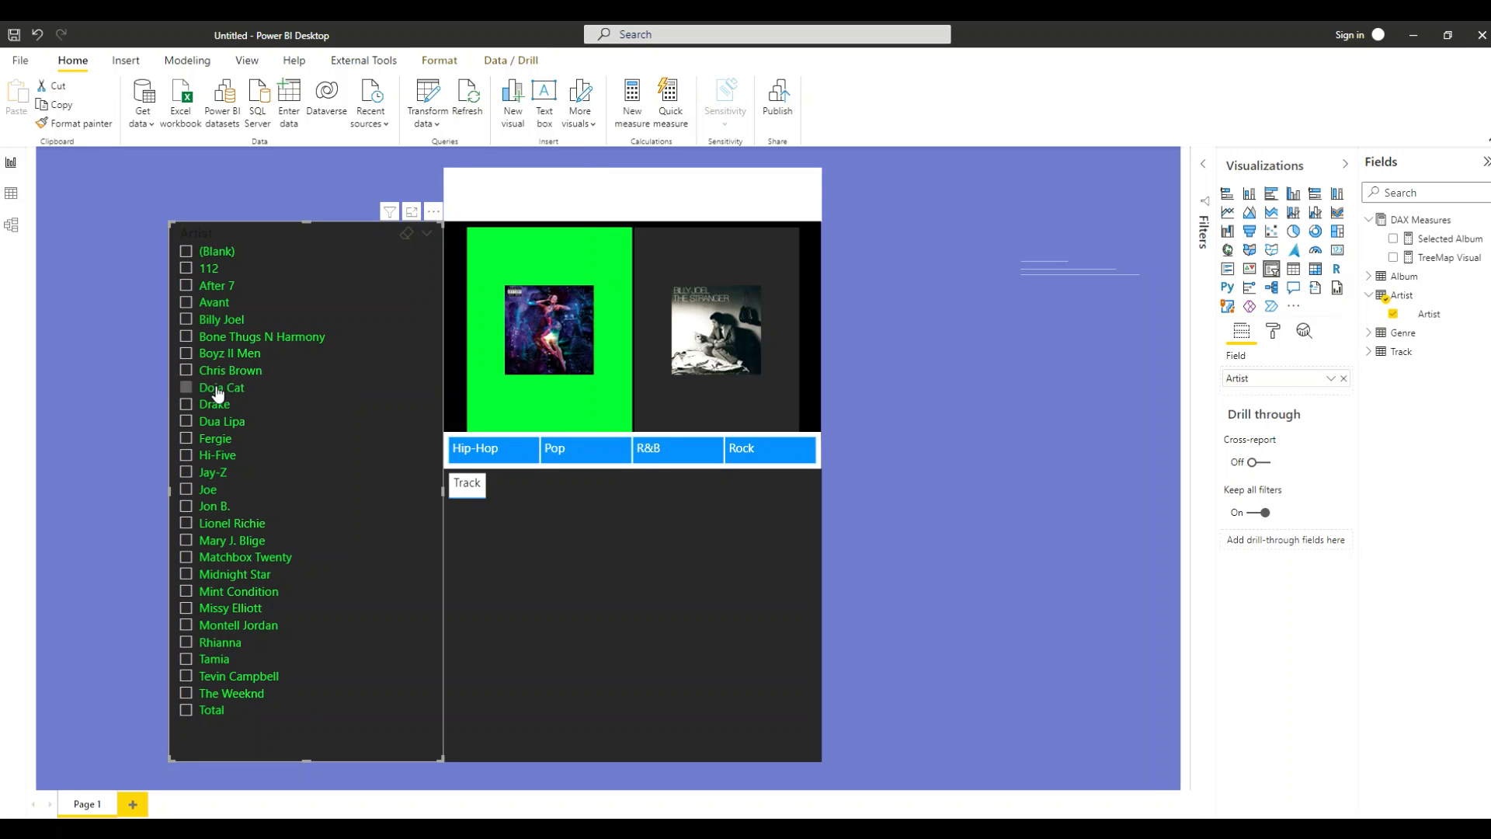
click(527, 399)
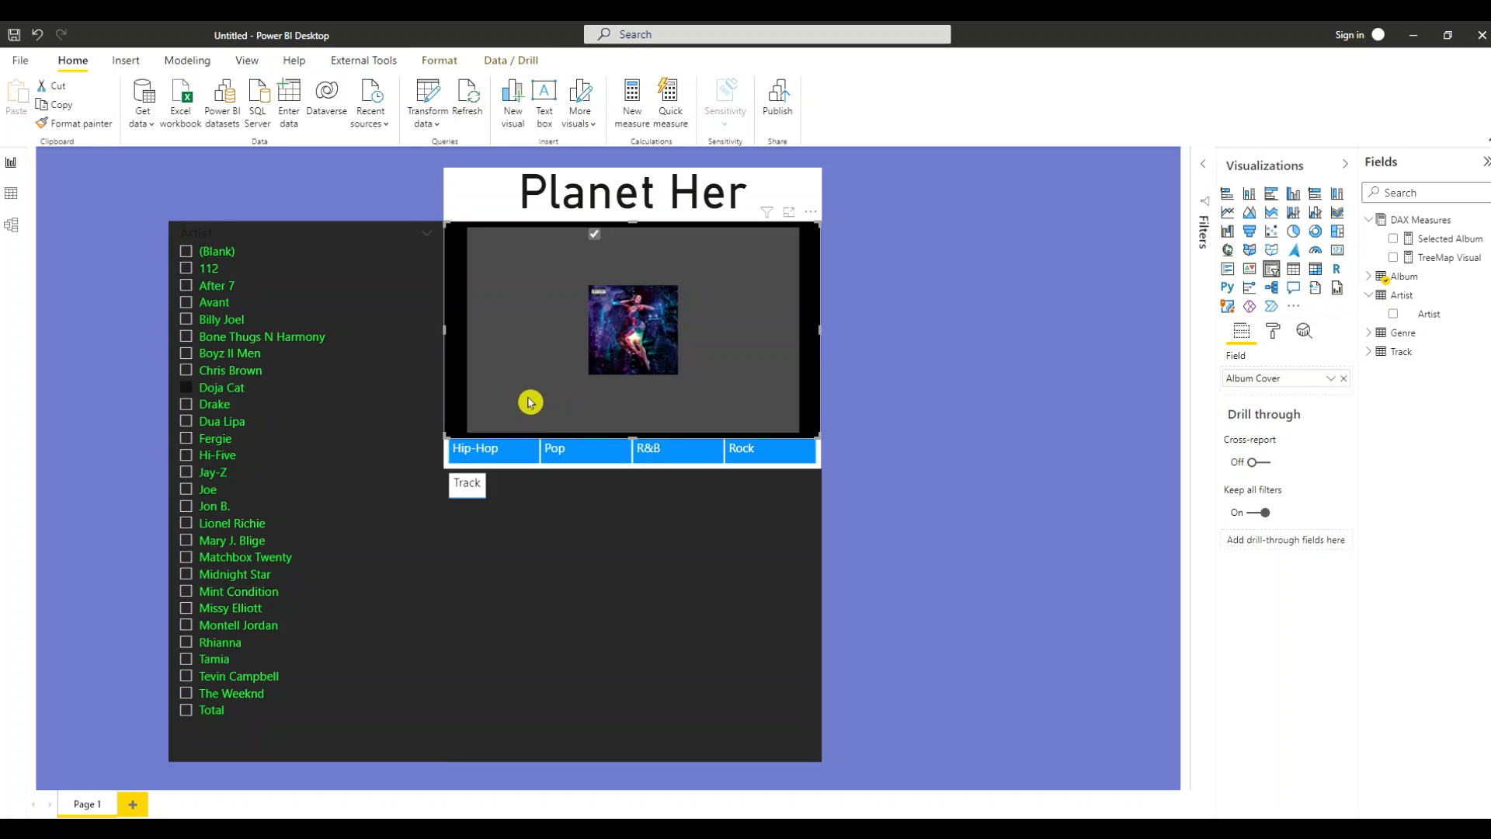
click(217, 421)
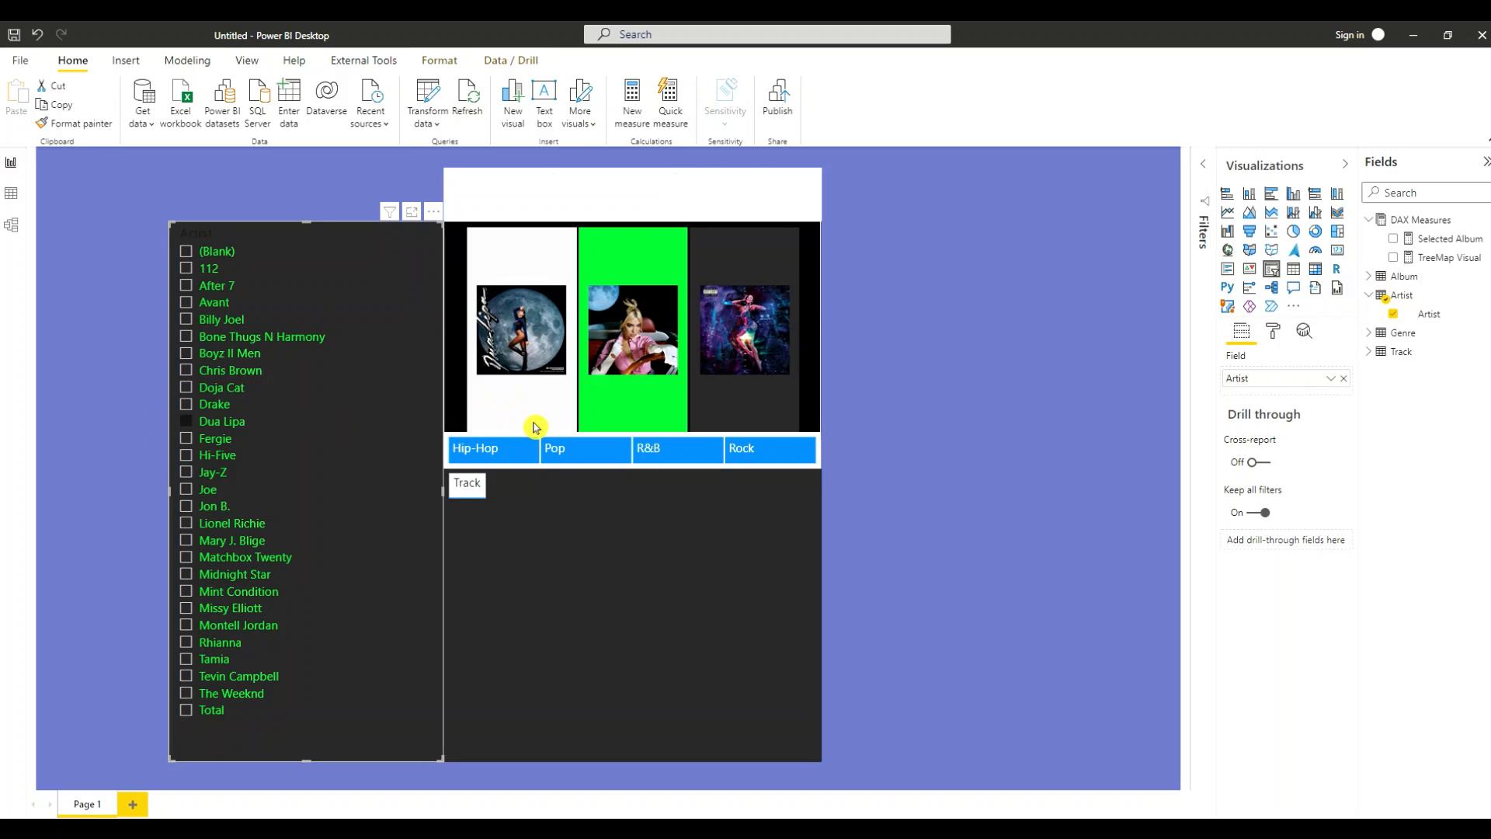
click(613, 420)
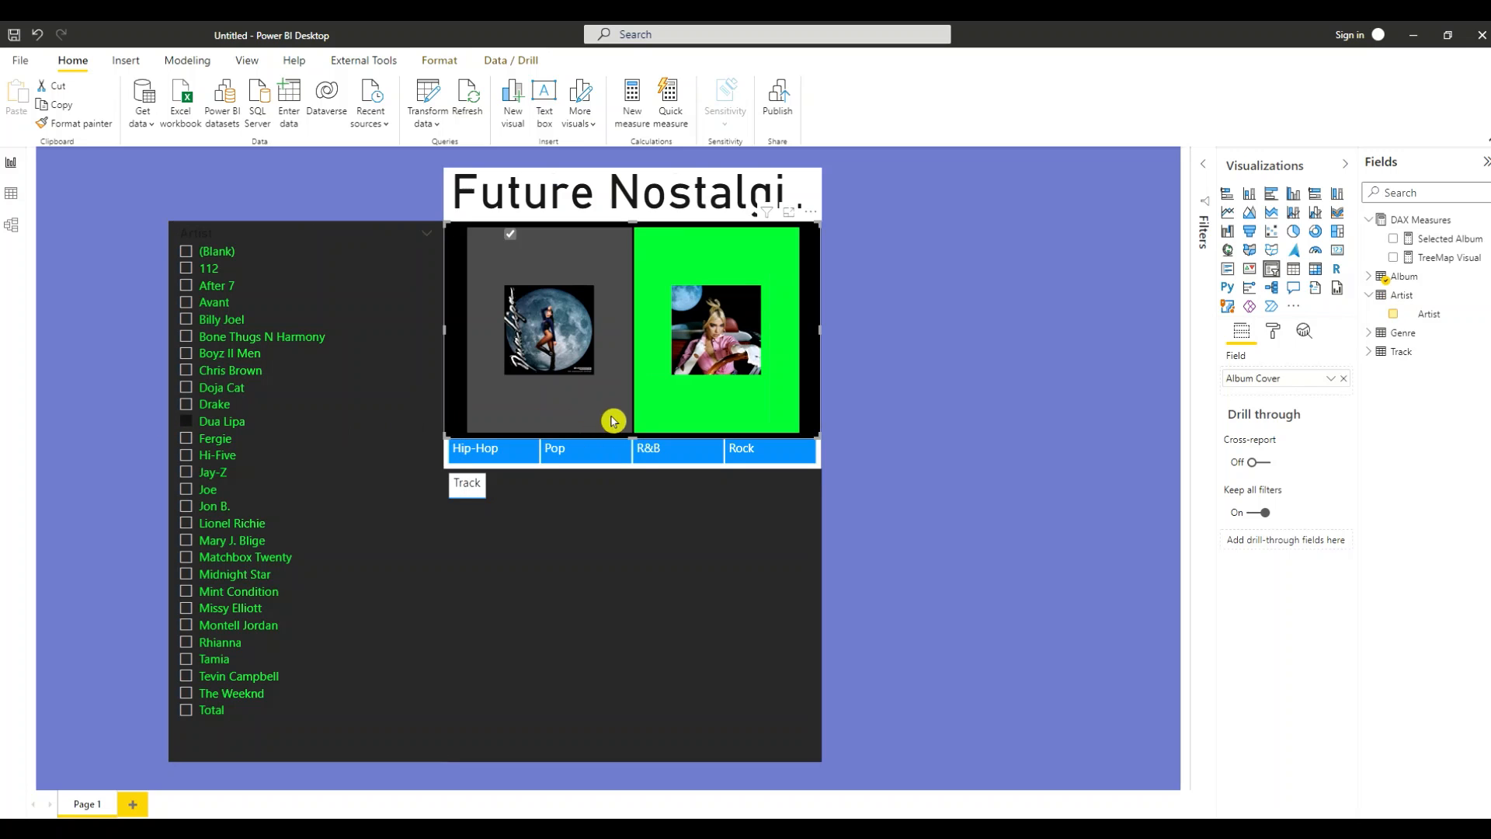
Set the data label text size of the Selected Album card to 25 pt
click(600, 204)
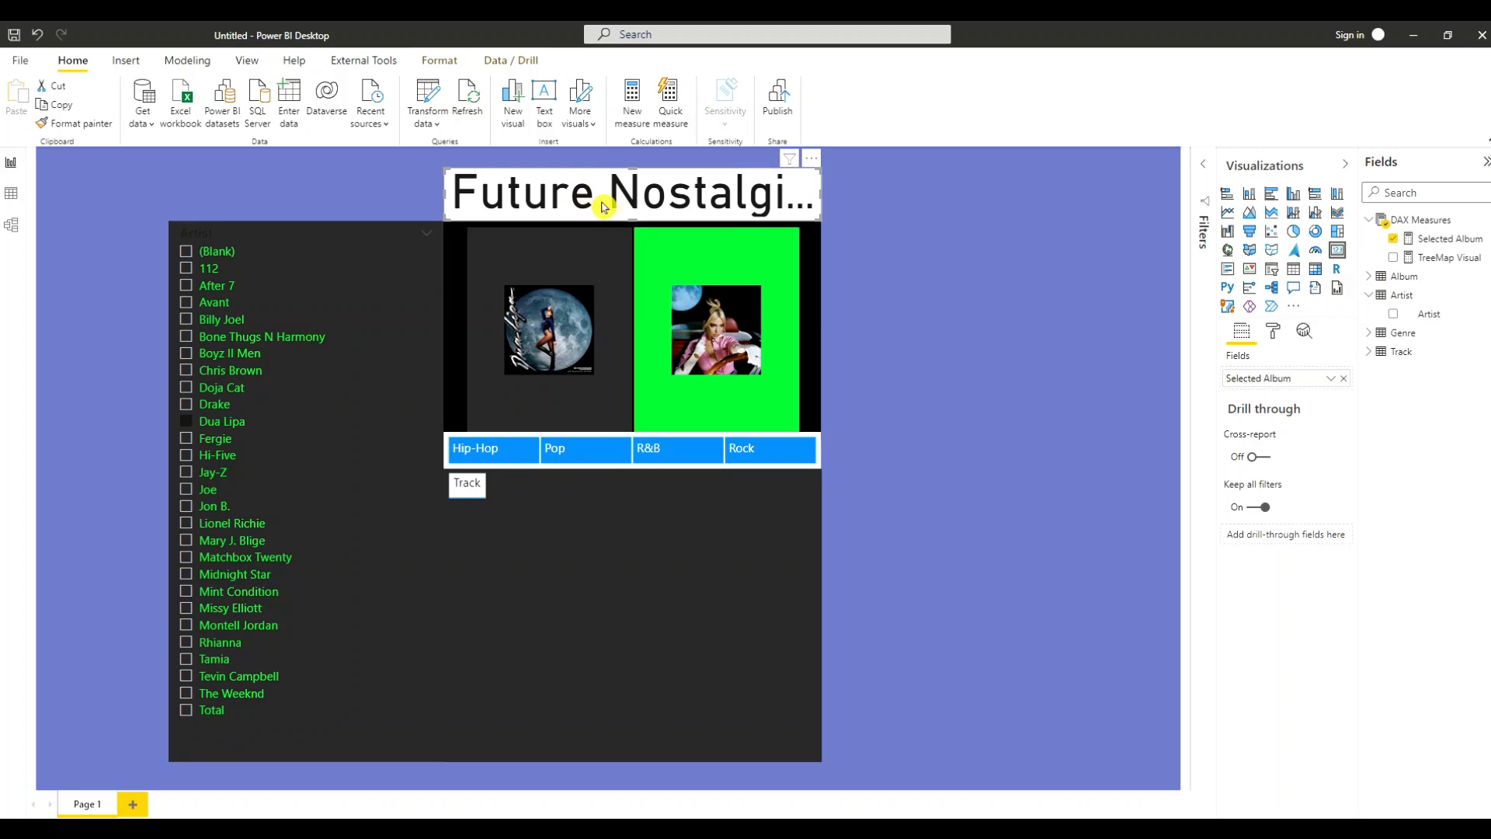
click(1274, 332)
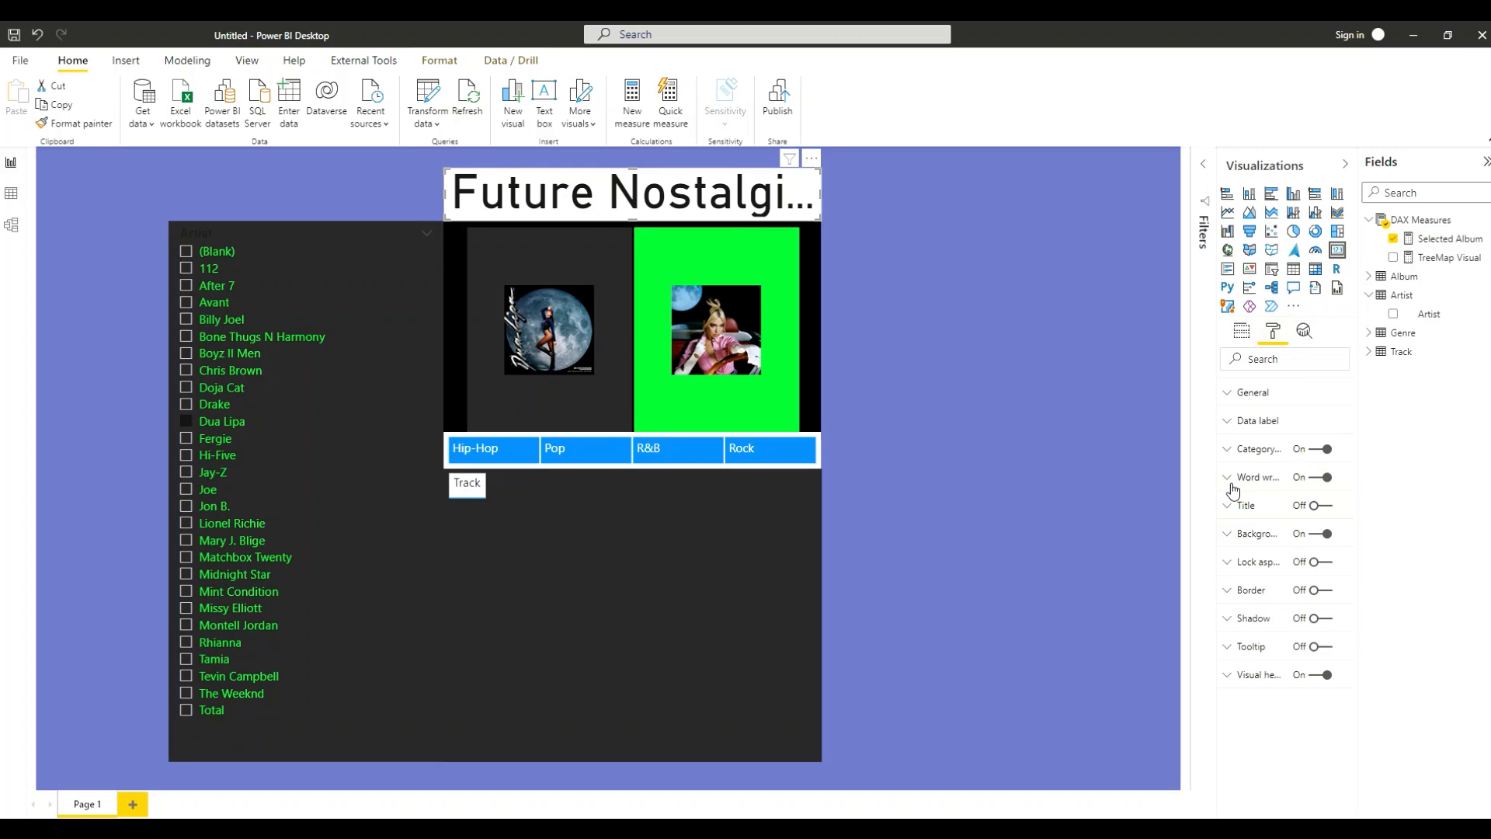
click(1227, 453)
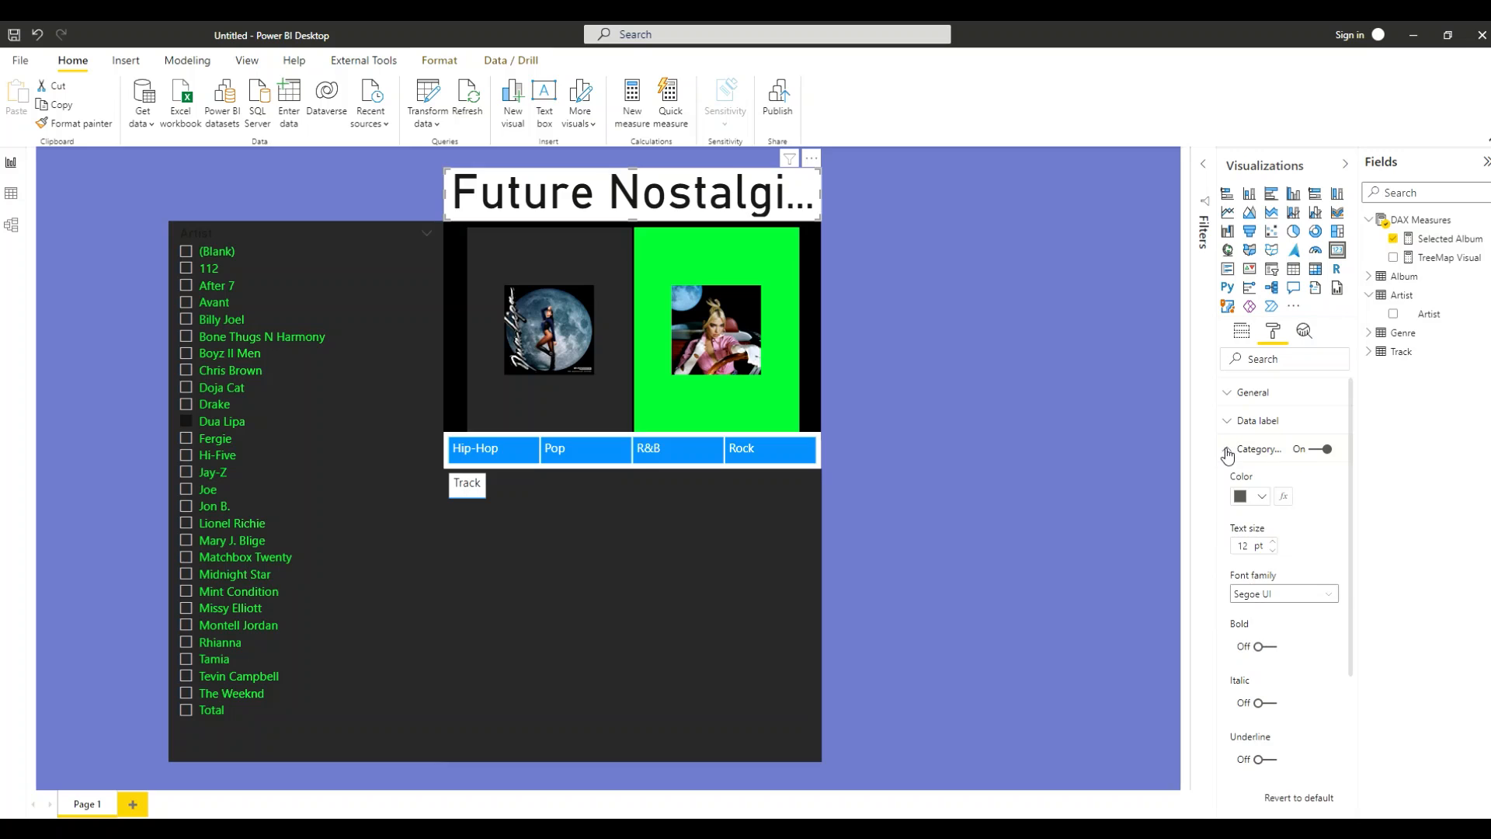
click(1227, 441)
click(1227, 429)
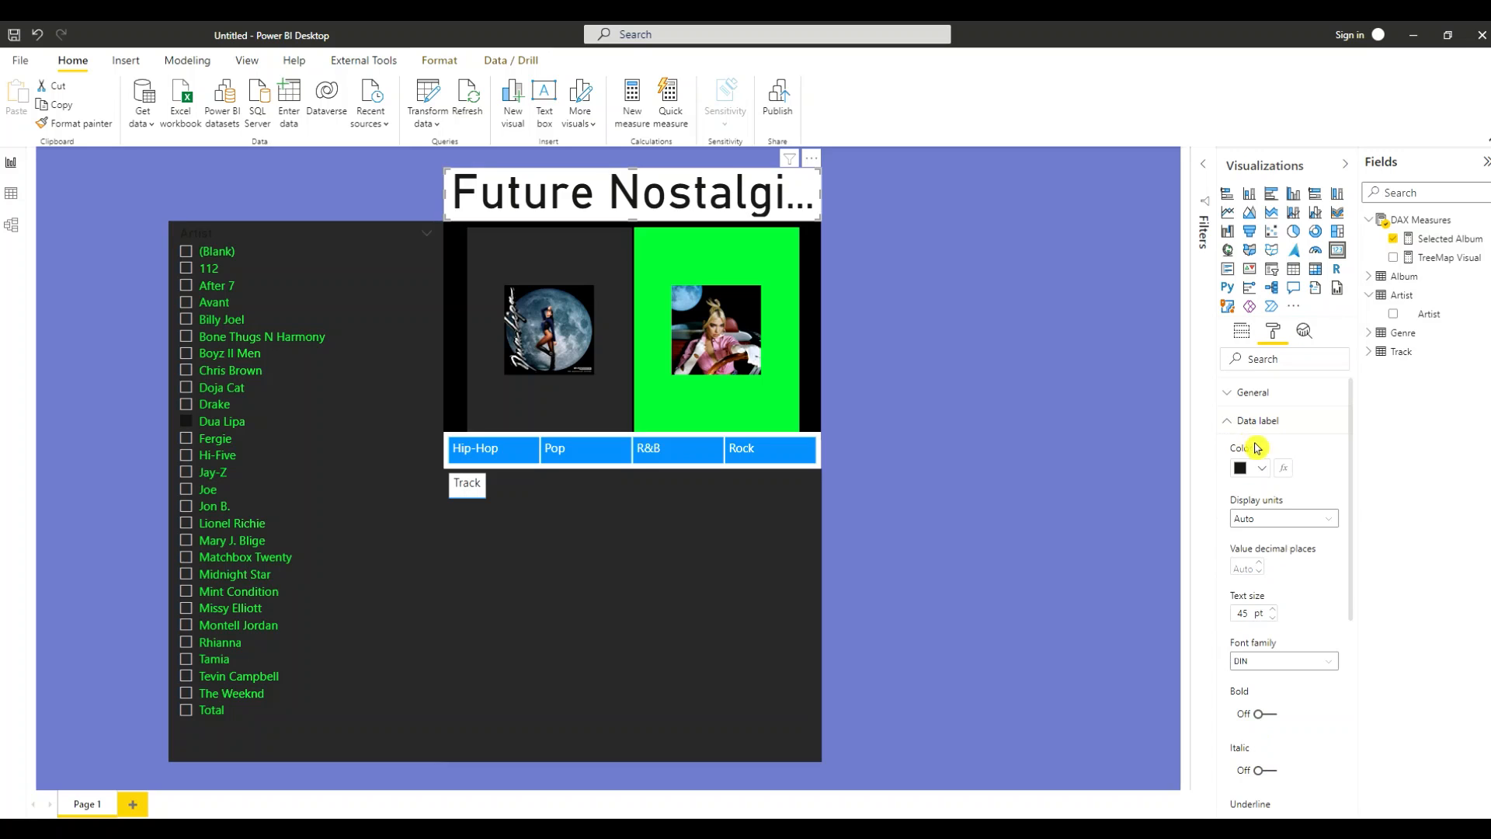
drag(1245, 611, 1214, 614)
text(25)
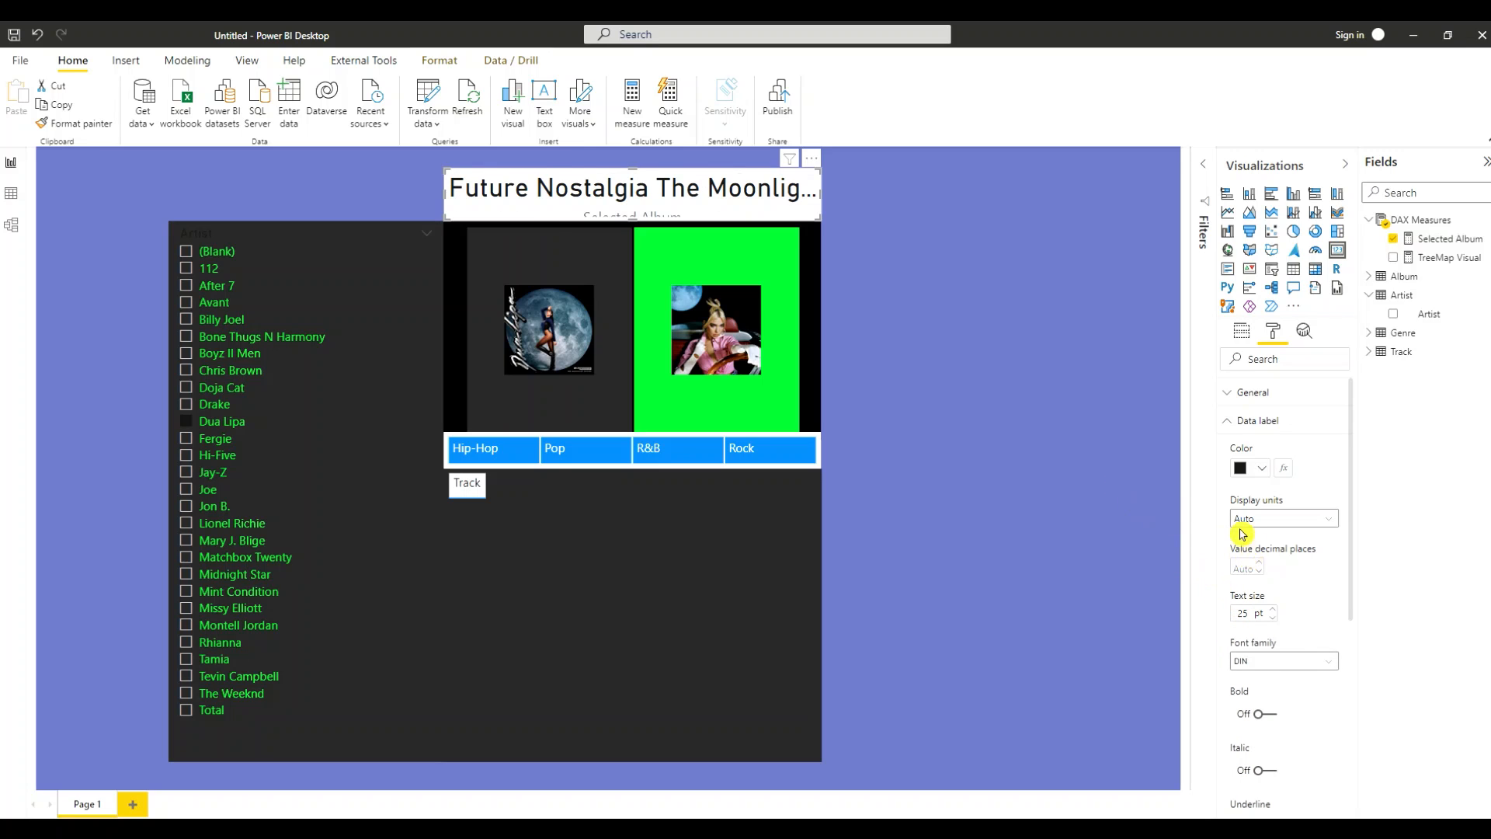
Turn off the Selected Album card's category label and set its data label text size to 20 pt
click(1227, 421)
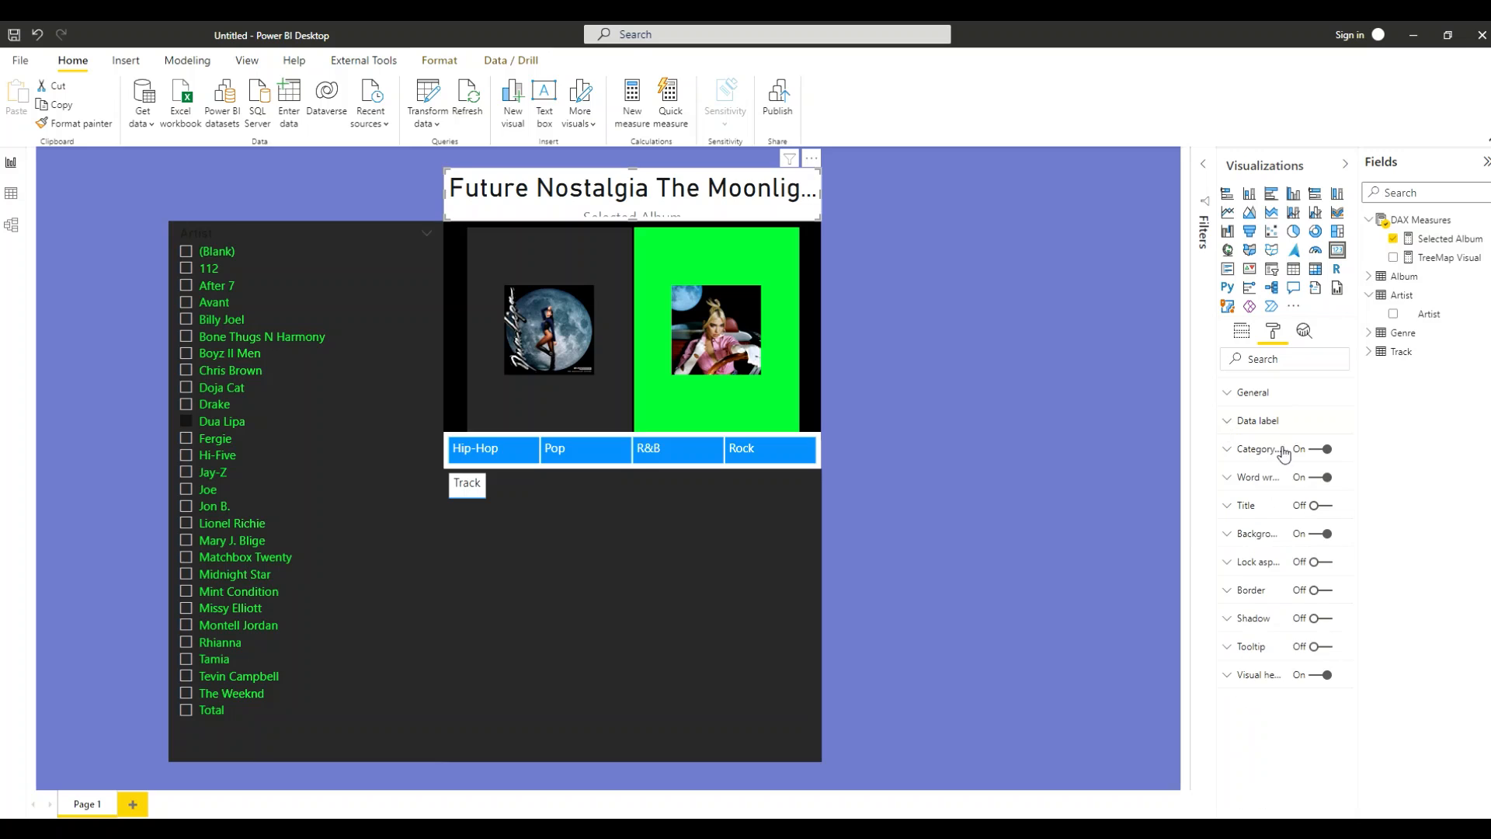
click(1315, 453)
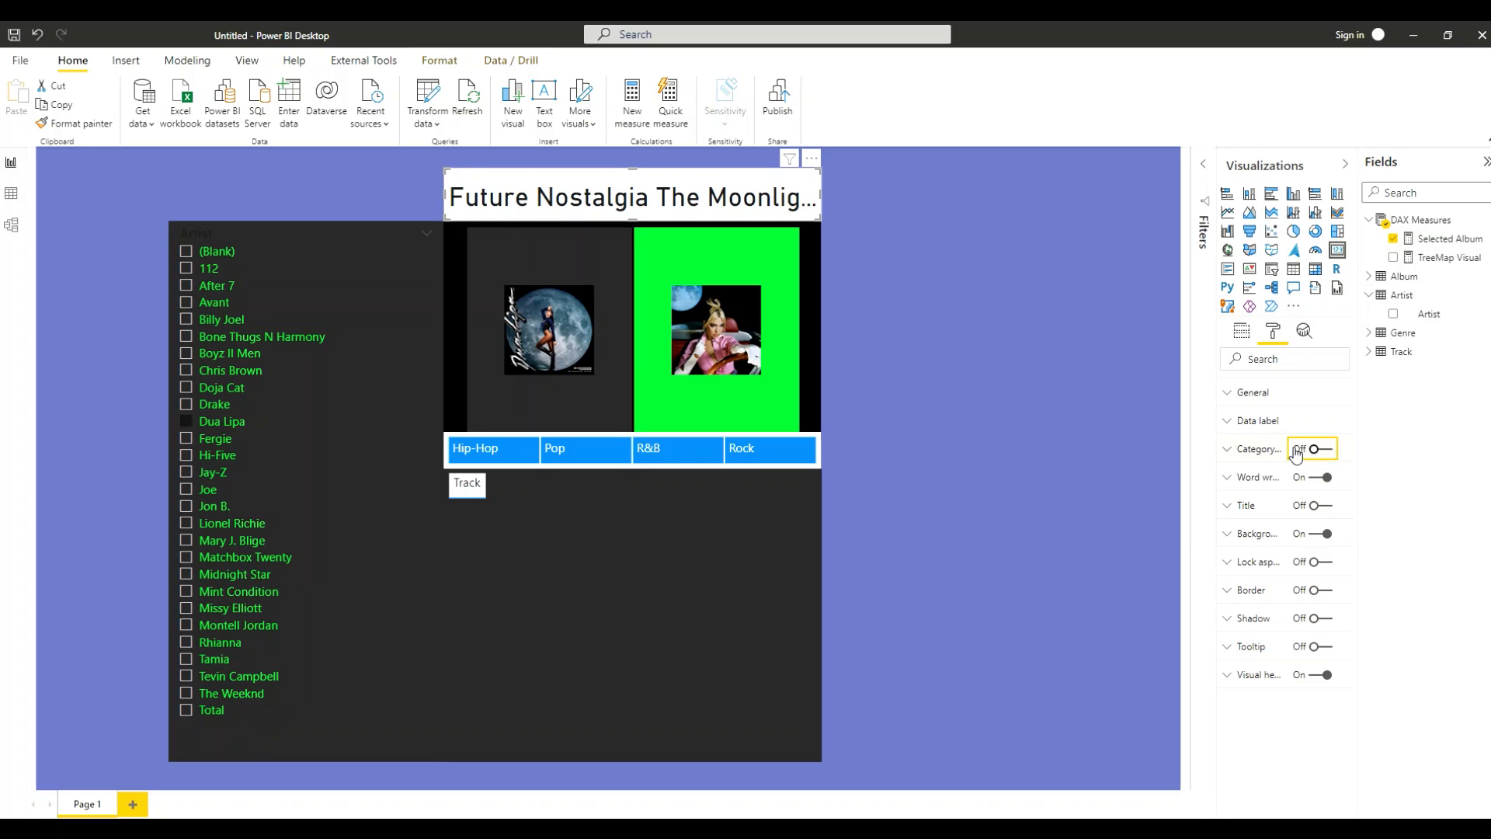
click(1226, 425)
drag(1245, 615, 1224, 619)
text(20)
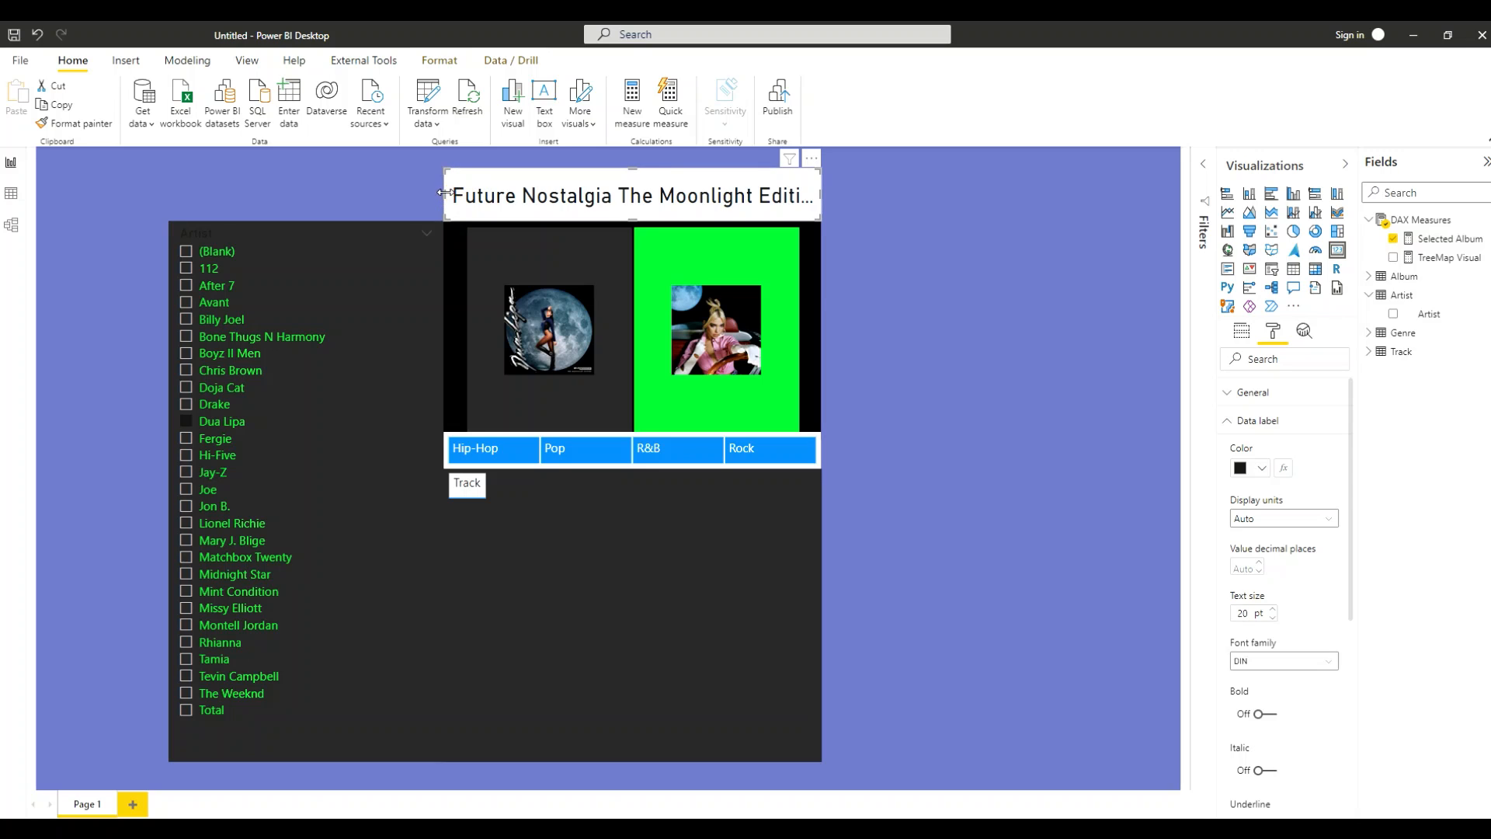
Widen the Selected Album card leftwards to about 453 so long titles fit, checking it with Drake's first two album covers
drag(443, 192, 307, 200)
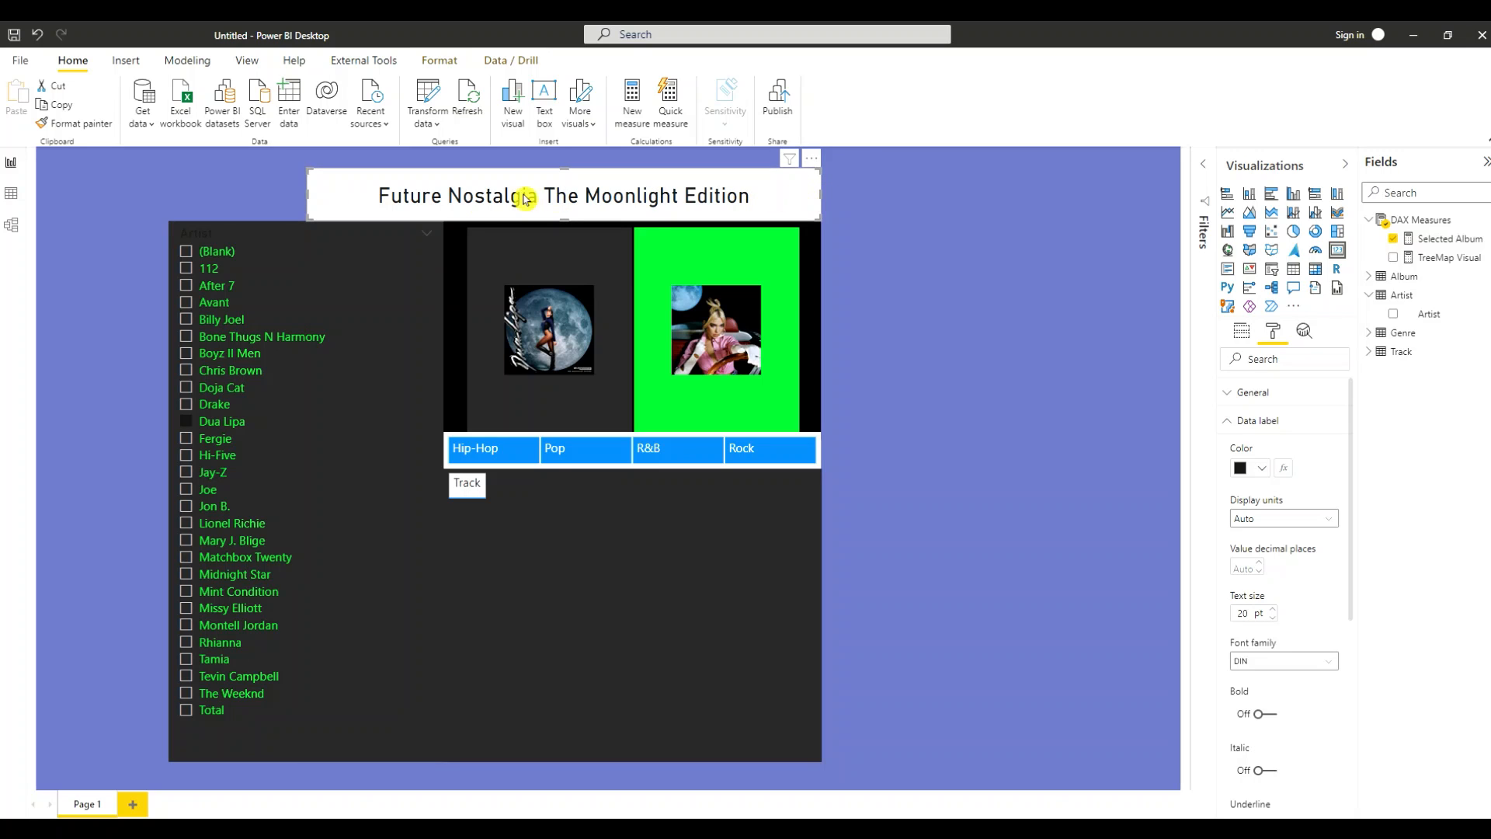
drag(307, 194, 417, 198)
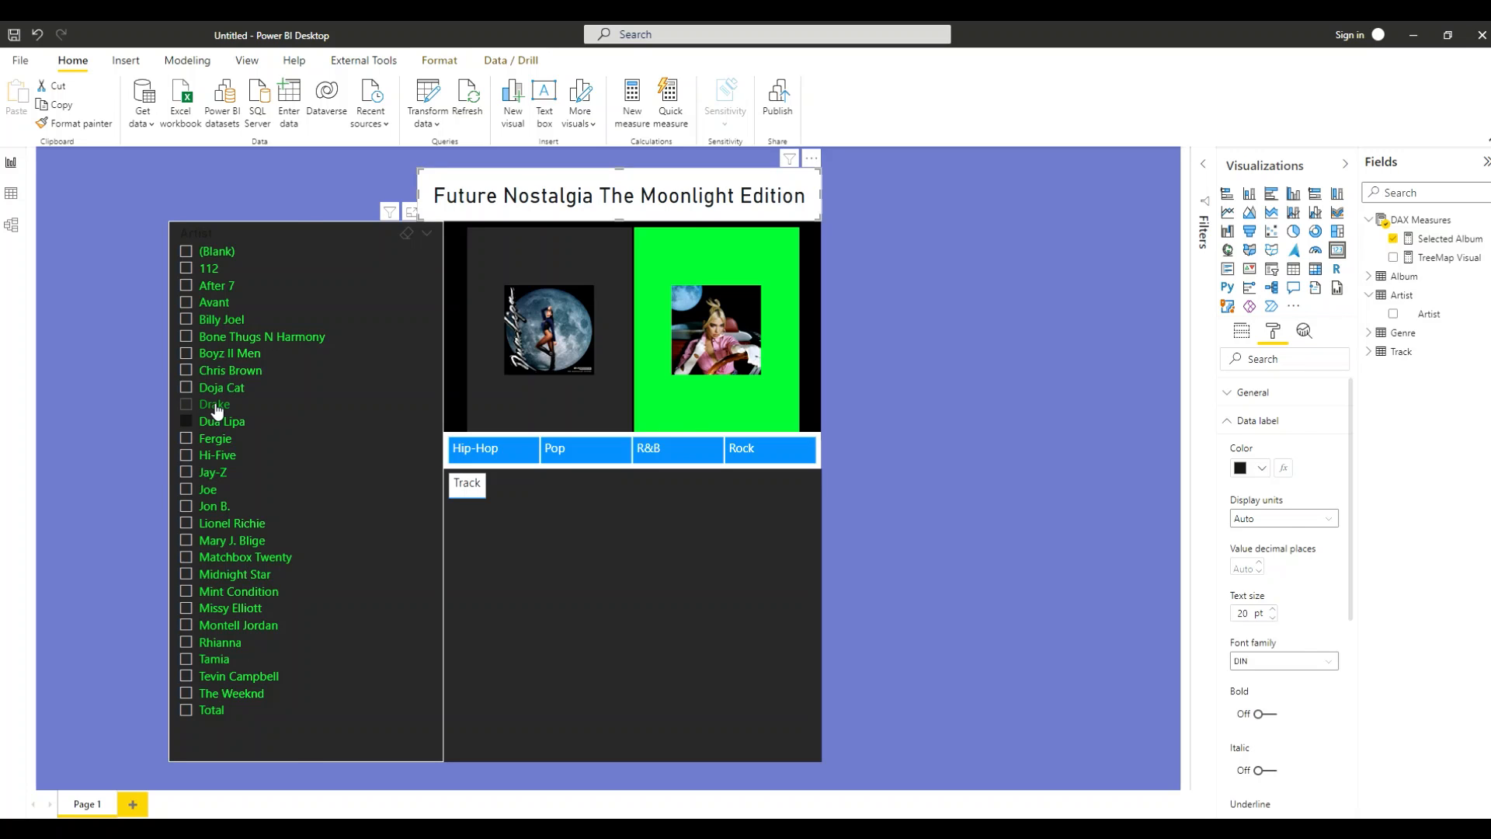
click(218, 410)
click(556, 310)
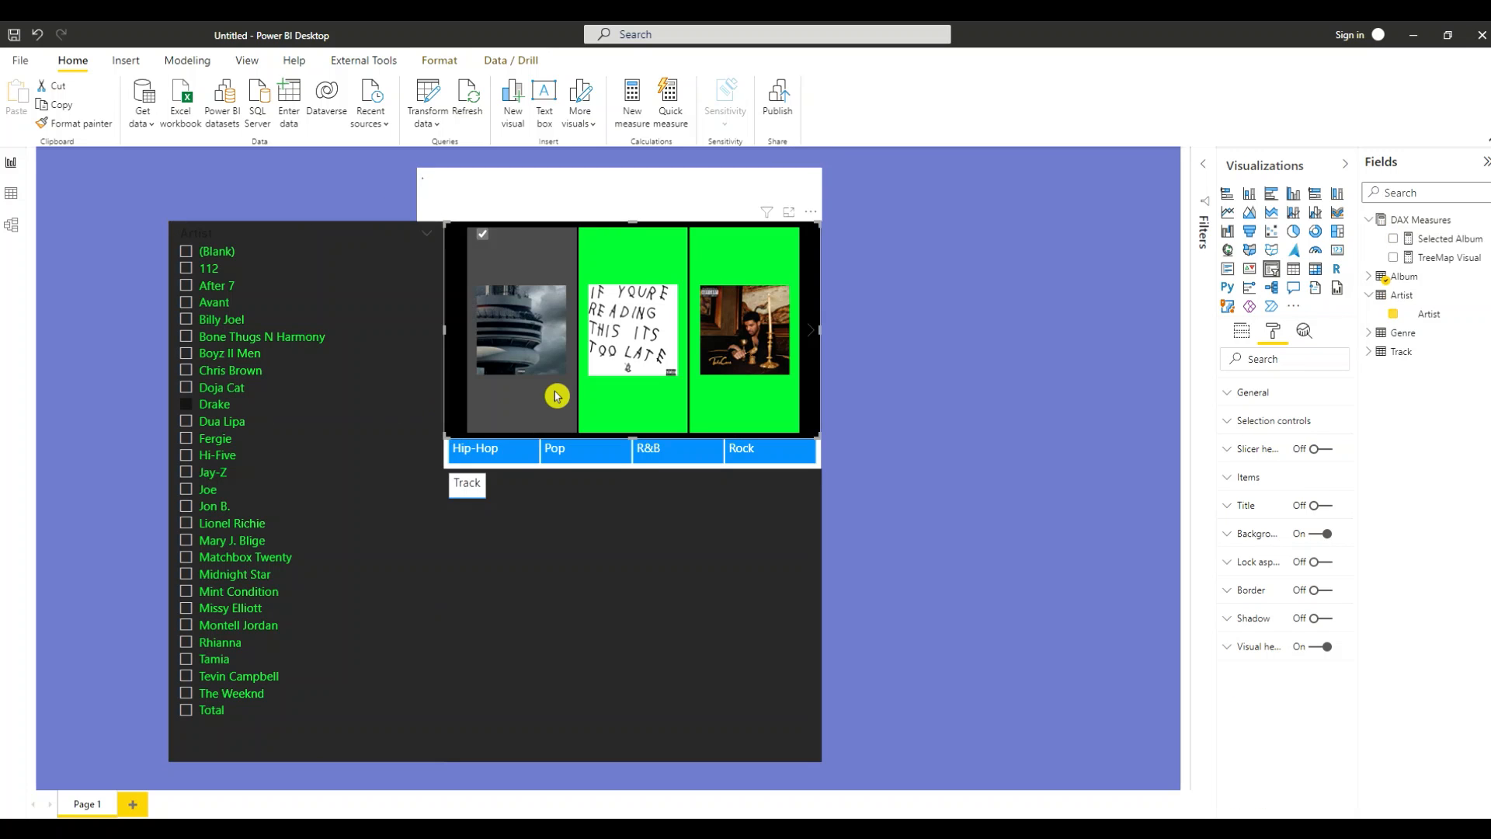
click(660, 396)
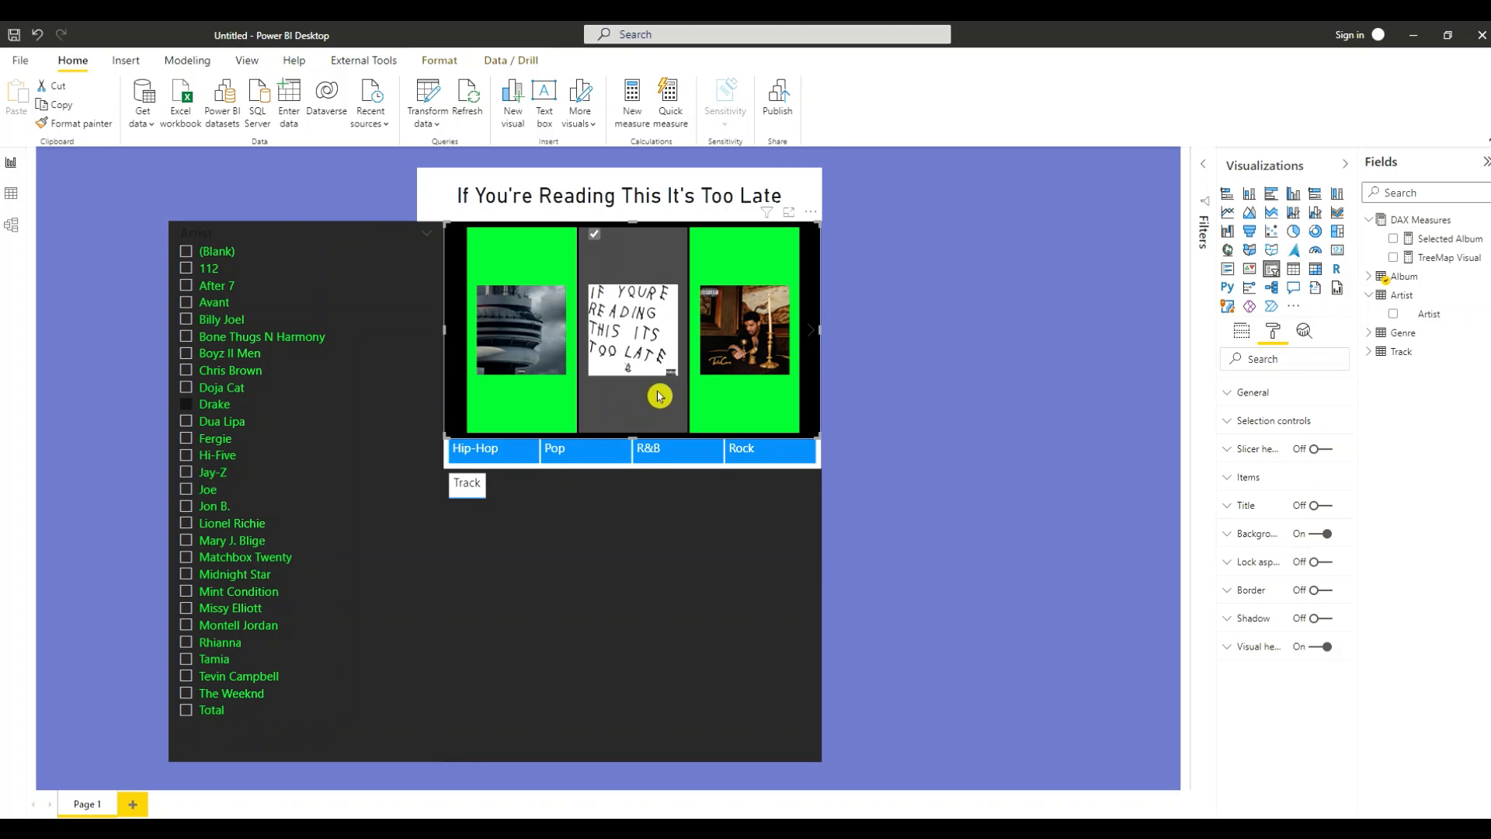
Set the background color of the Selected Album card to black
click(429, 188)
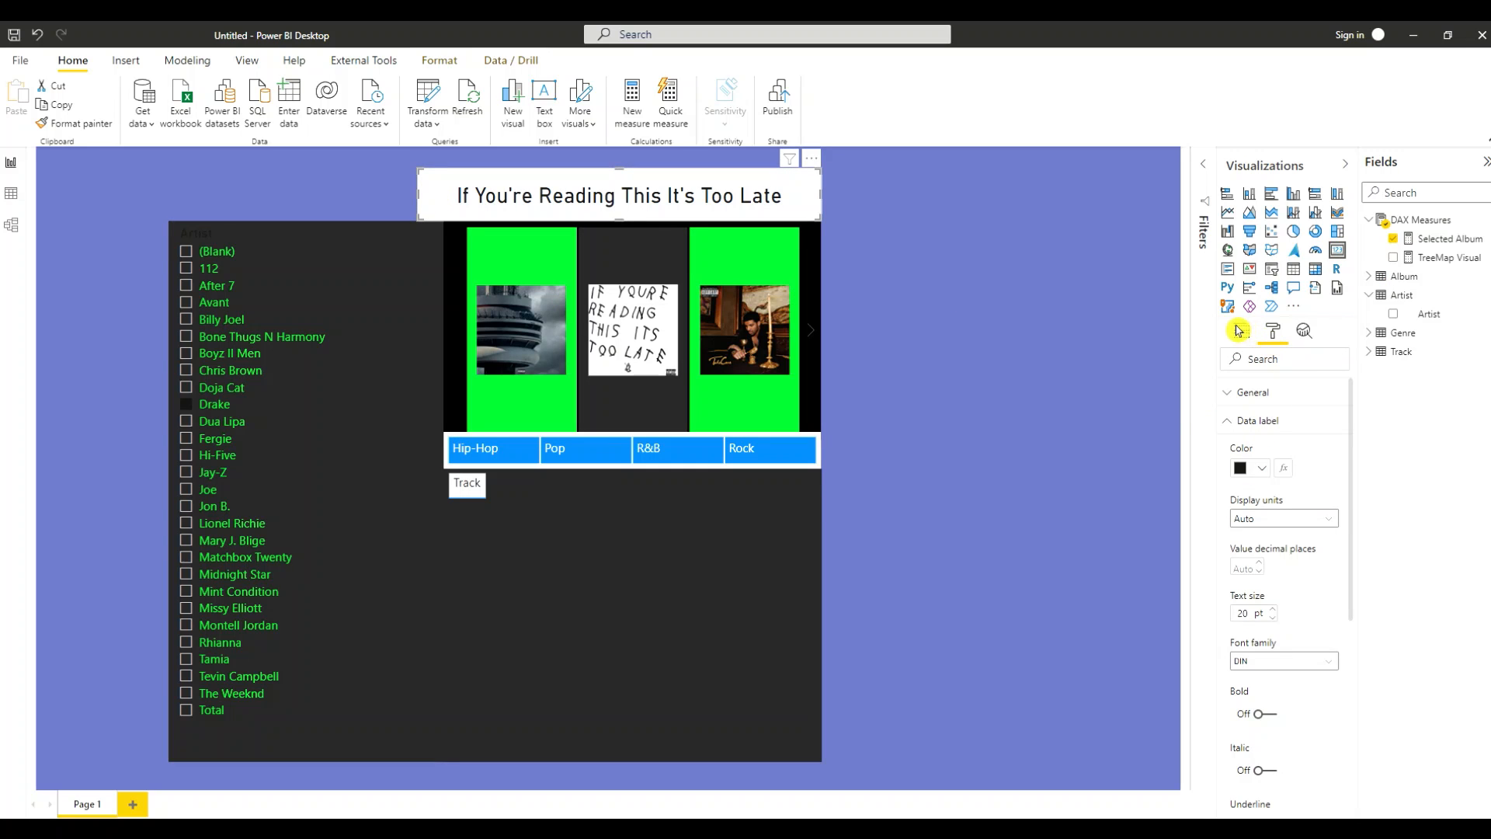
click(1229, 396)
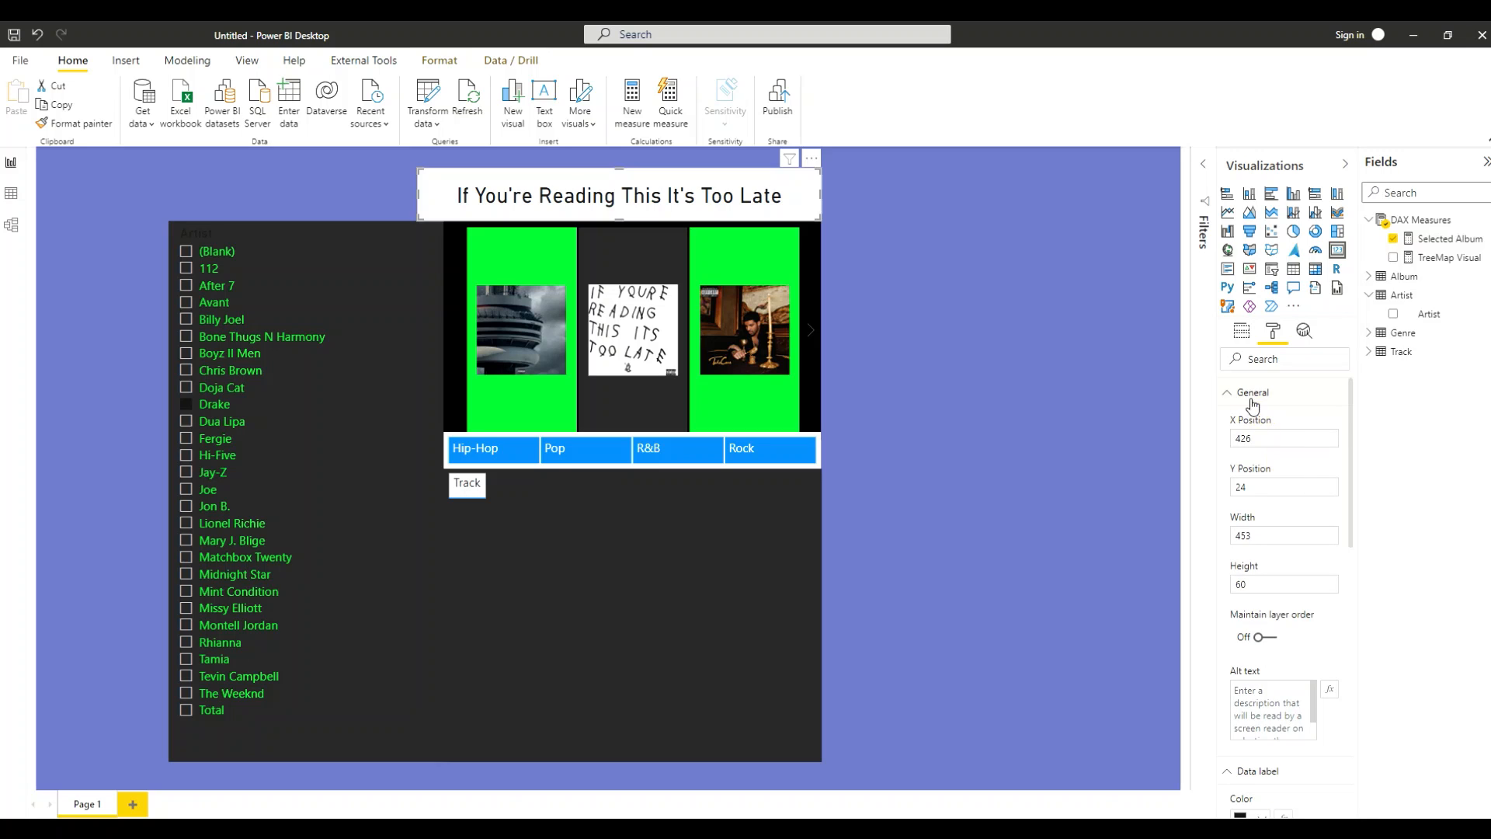
click(1241, 333)
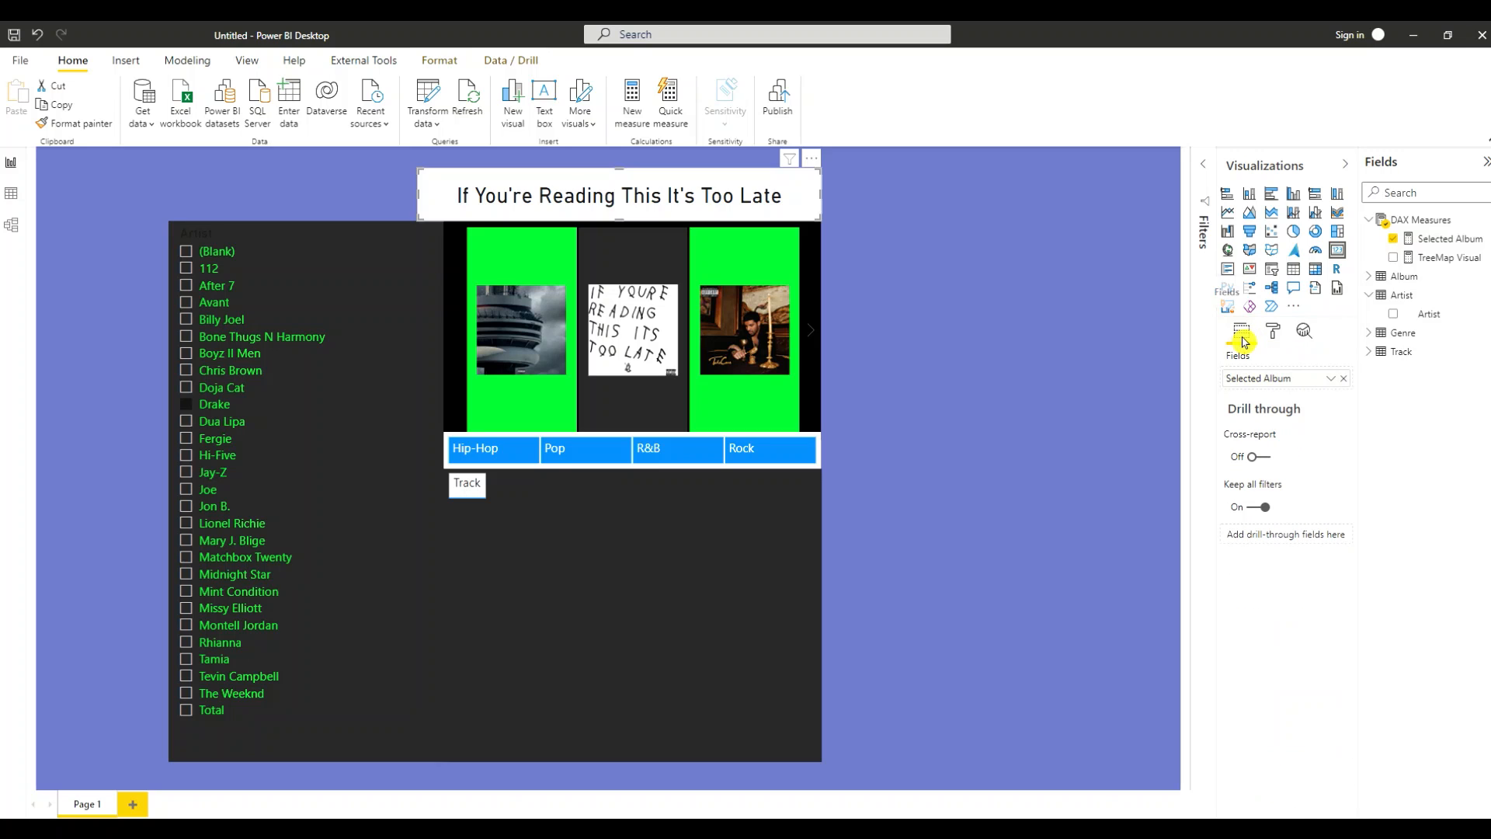
click(1271, 333)
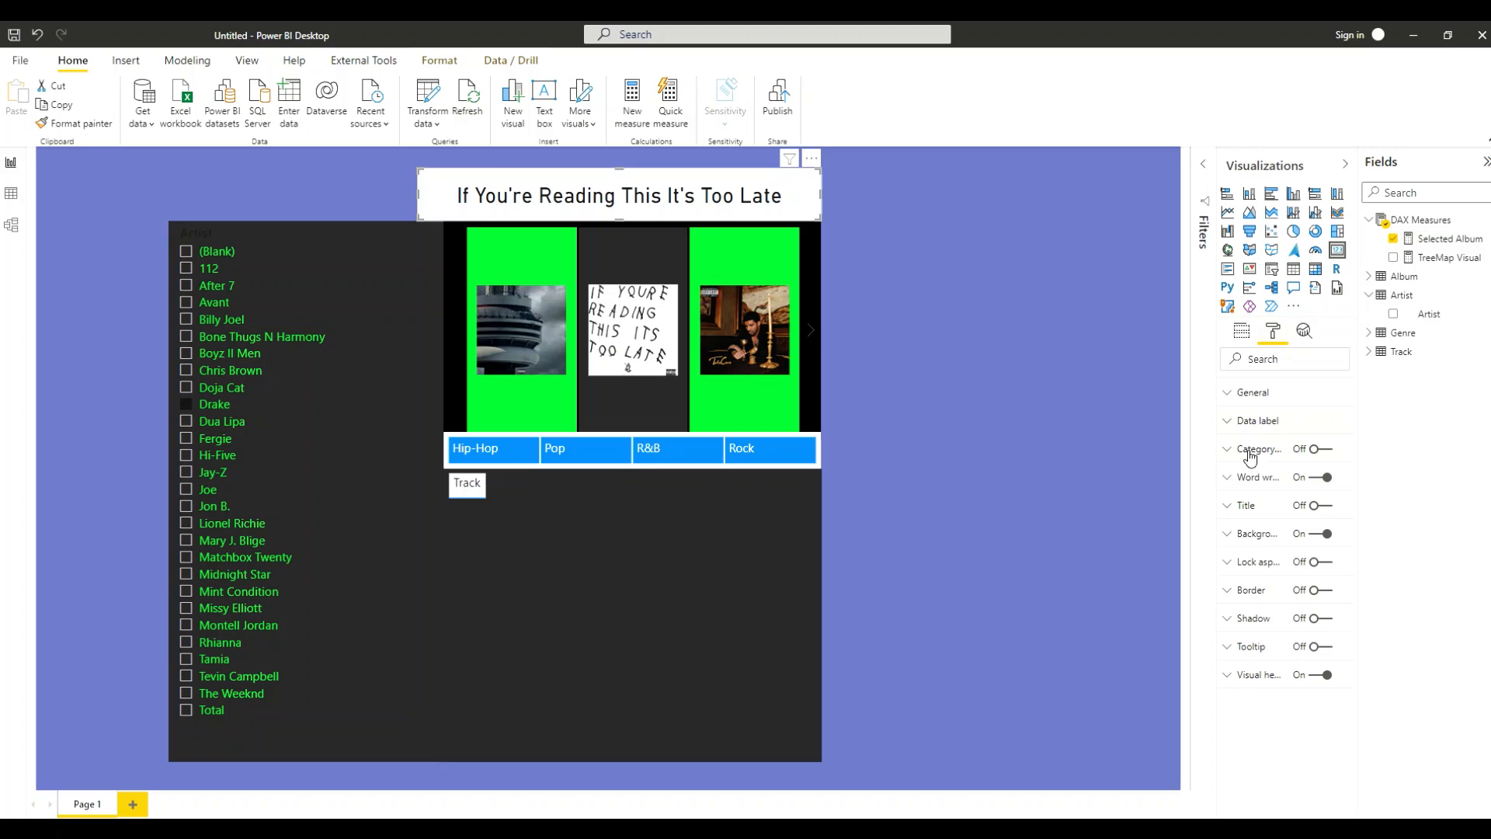
click(1227, 536)
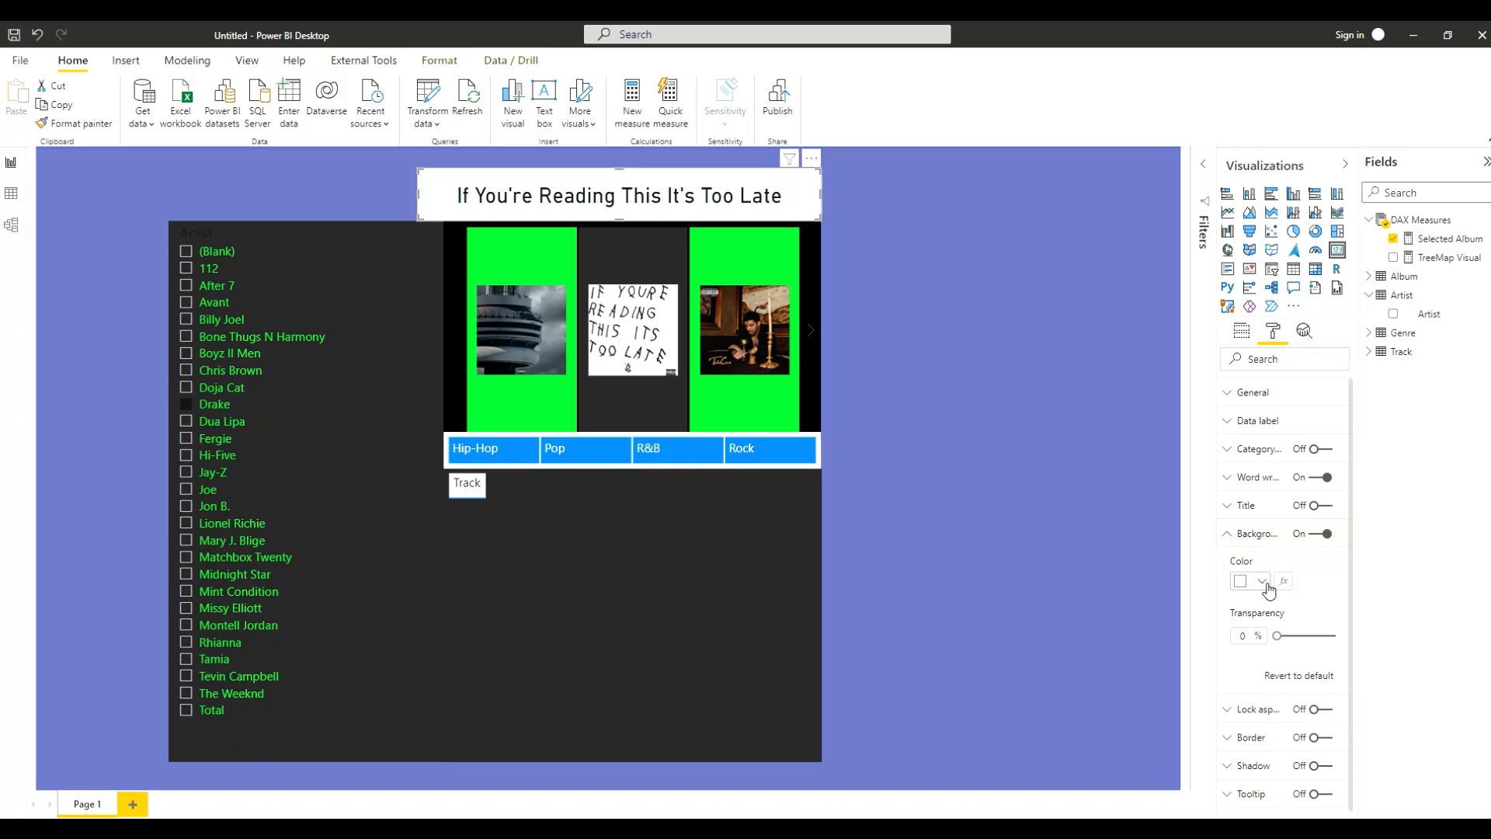
click(1262, 581)
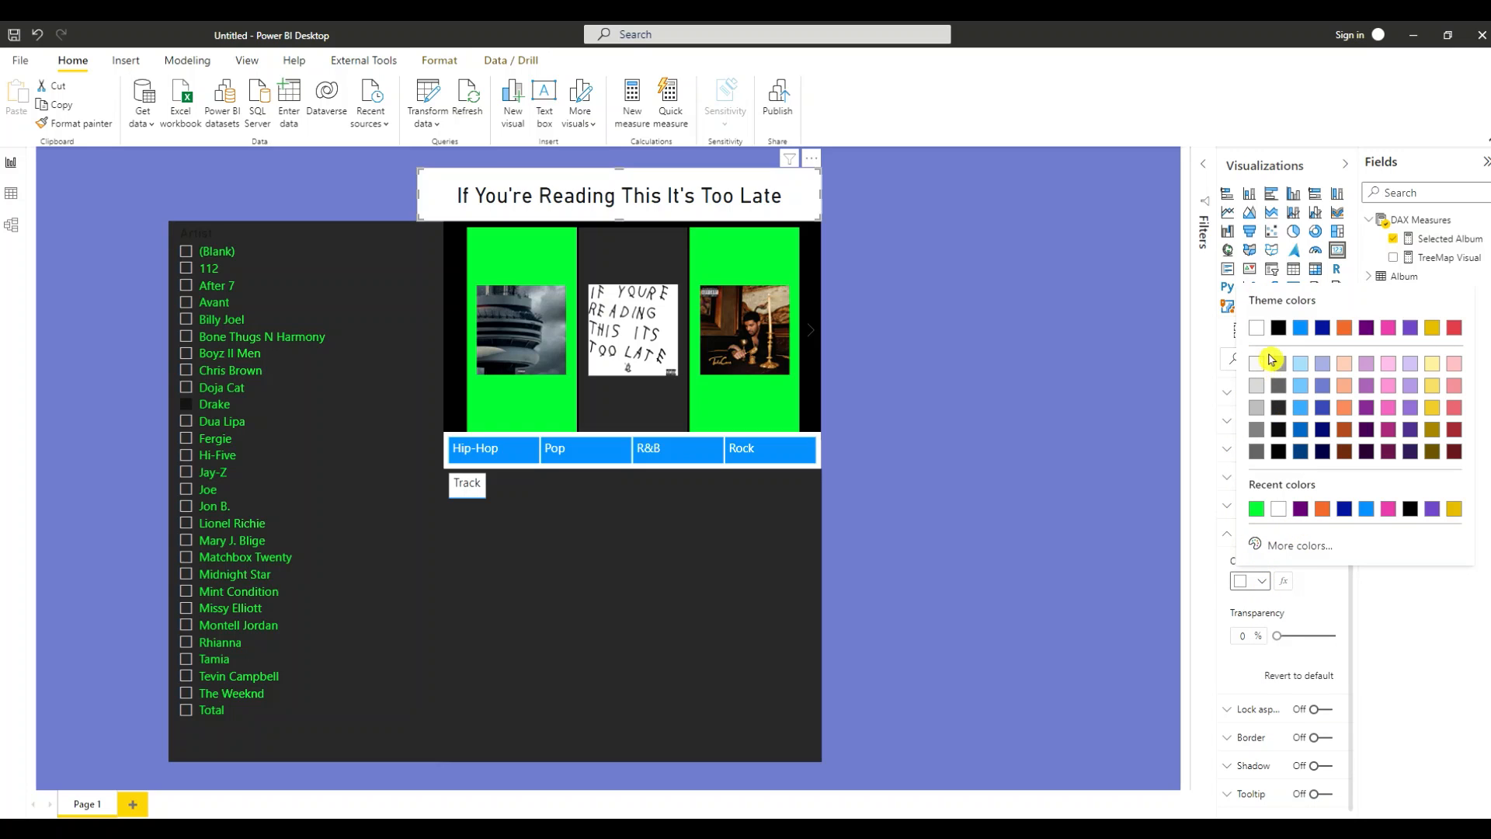
click(1279, 328)
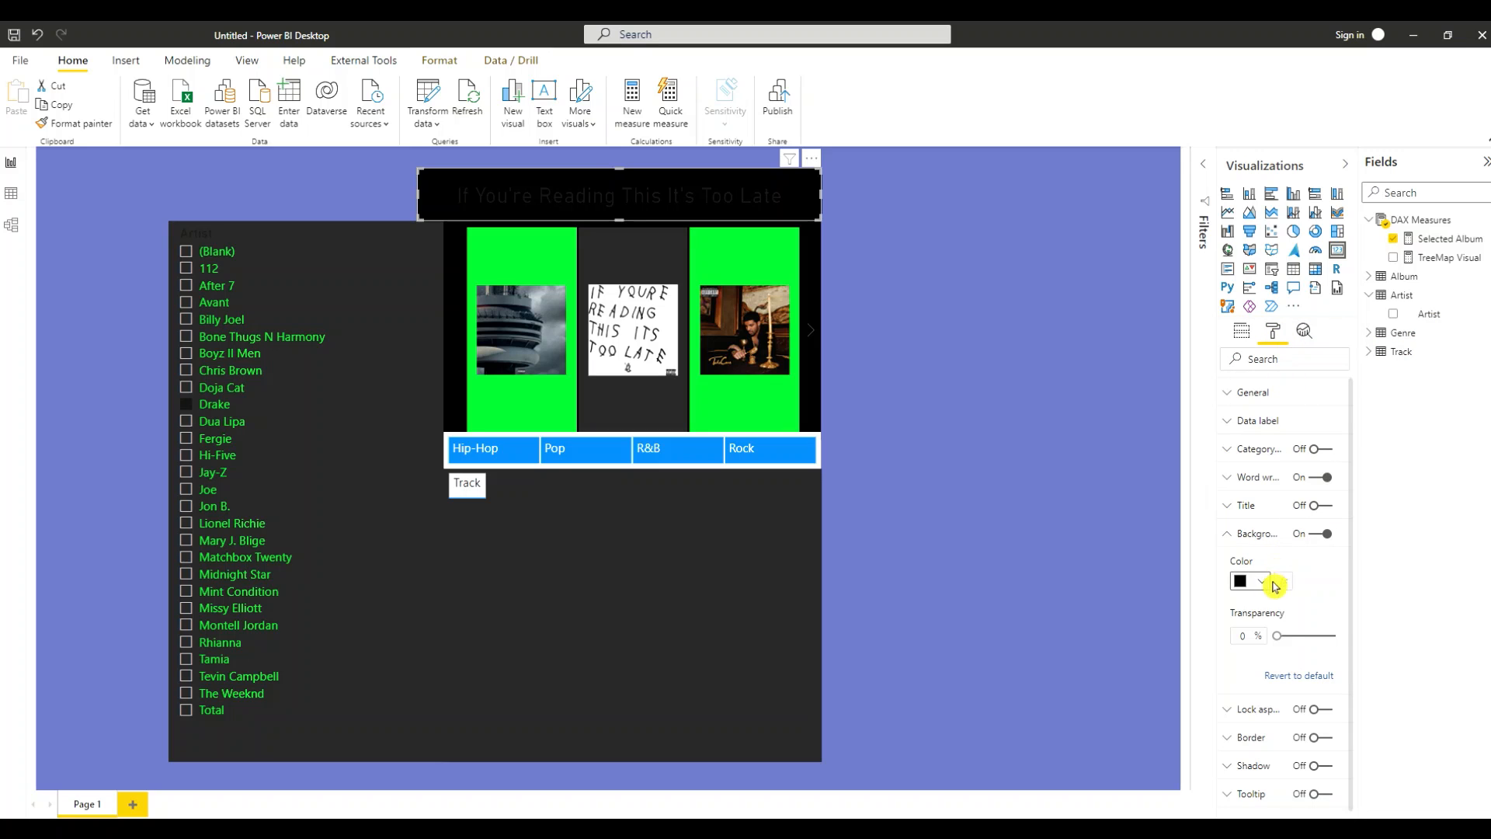
click(1227, 536)
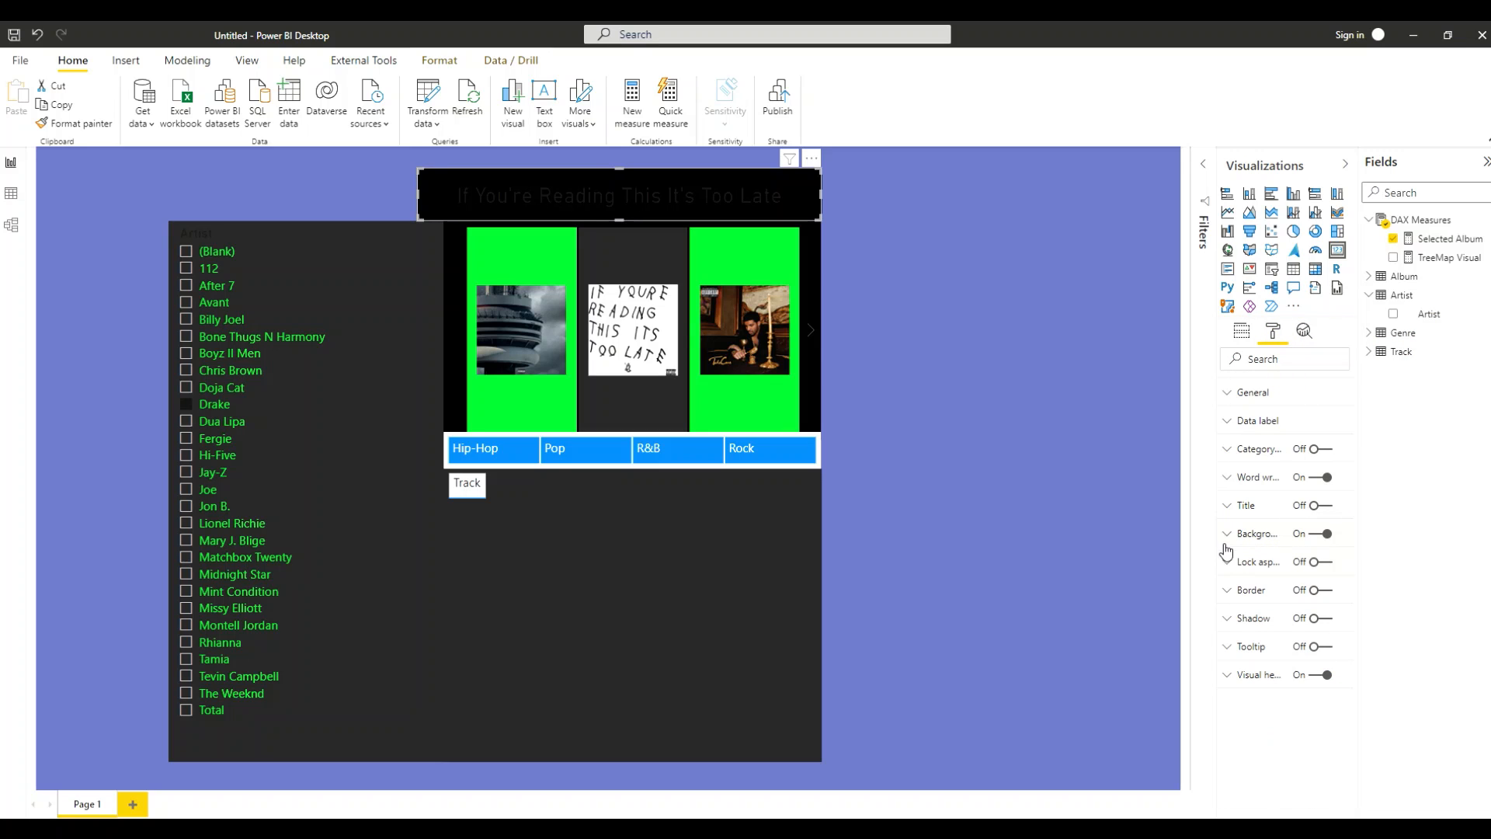
Set the data label color of the Selected Album card to the recently used bright green
click(1228, 422)
click(1264, 469)
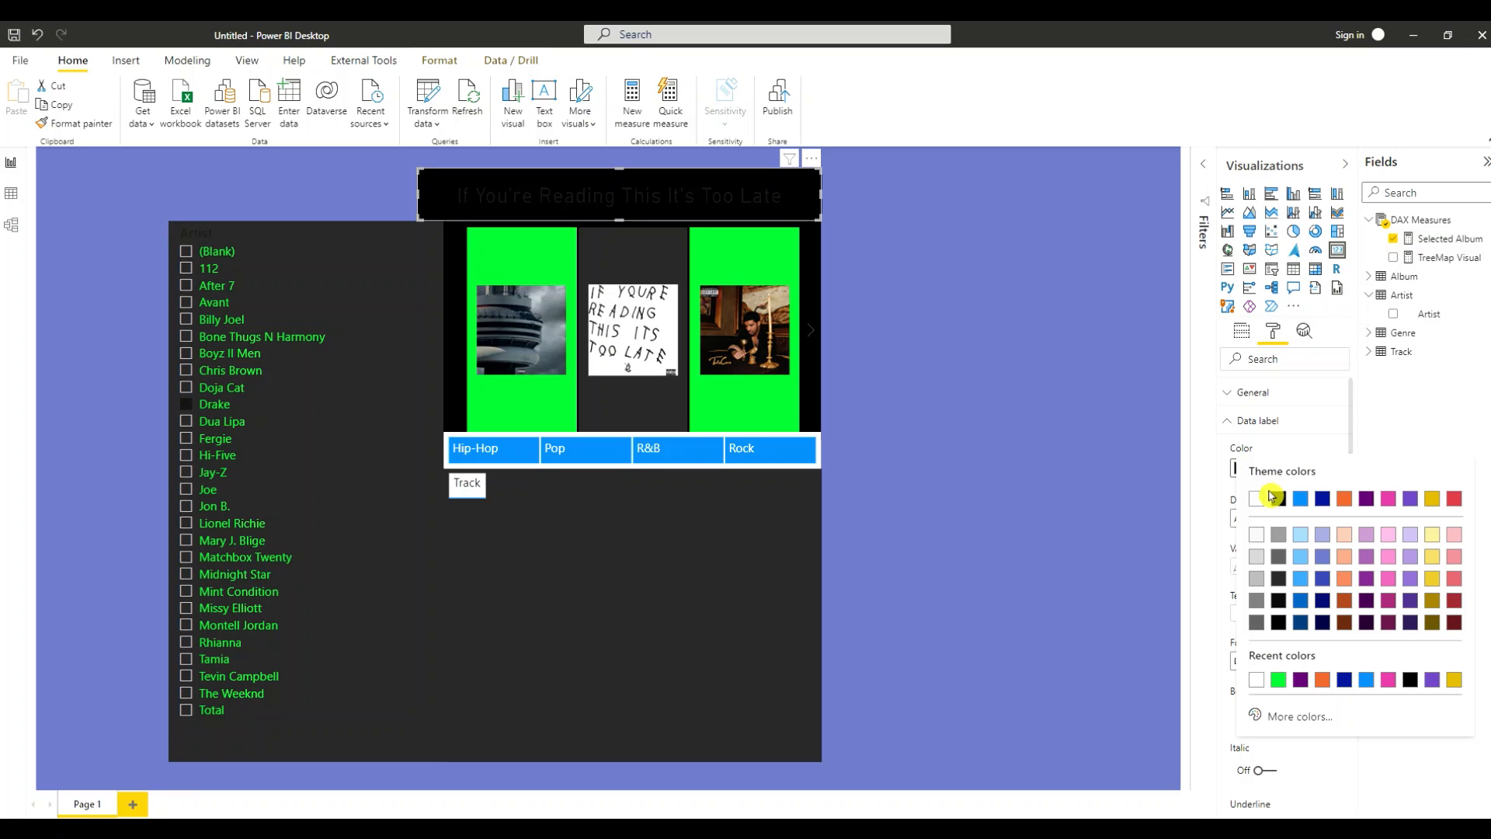
click(1278, 681)
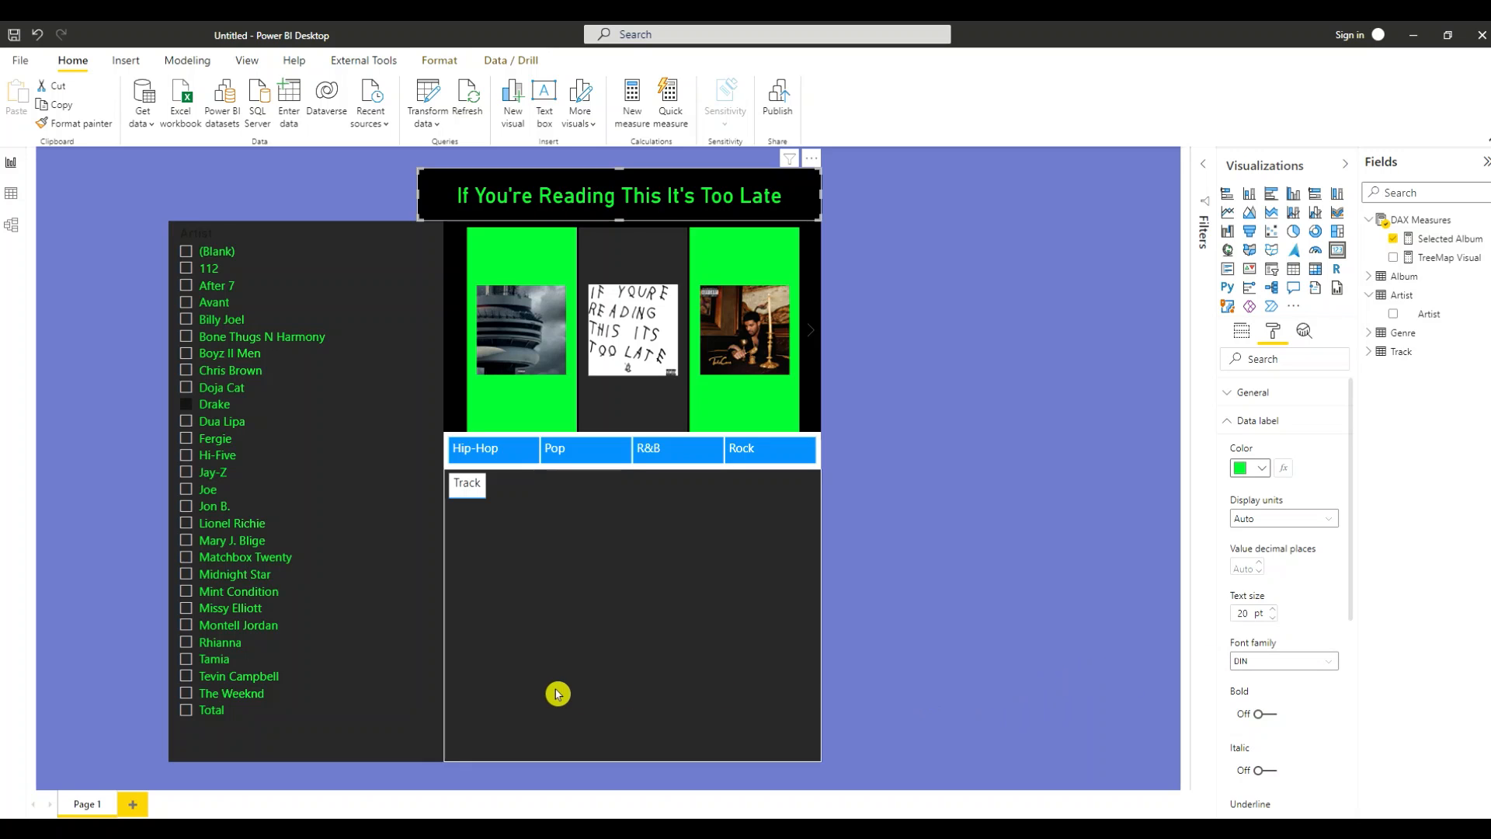
Test the restyled Selected Album card by choosing the artist Mint Condition and selecting each of the three visible covers
click(243, 595)
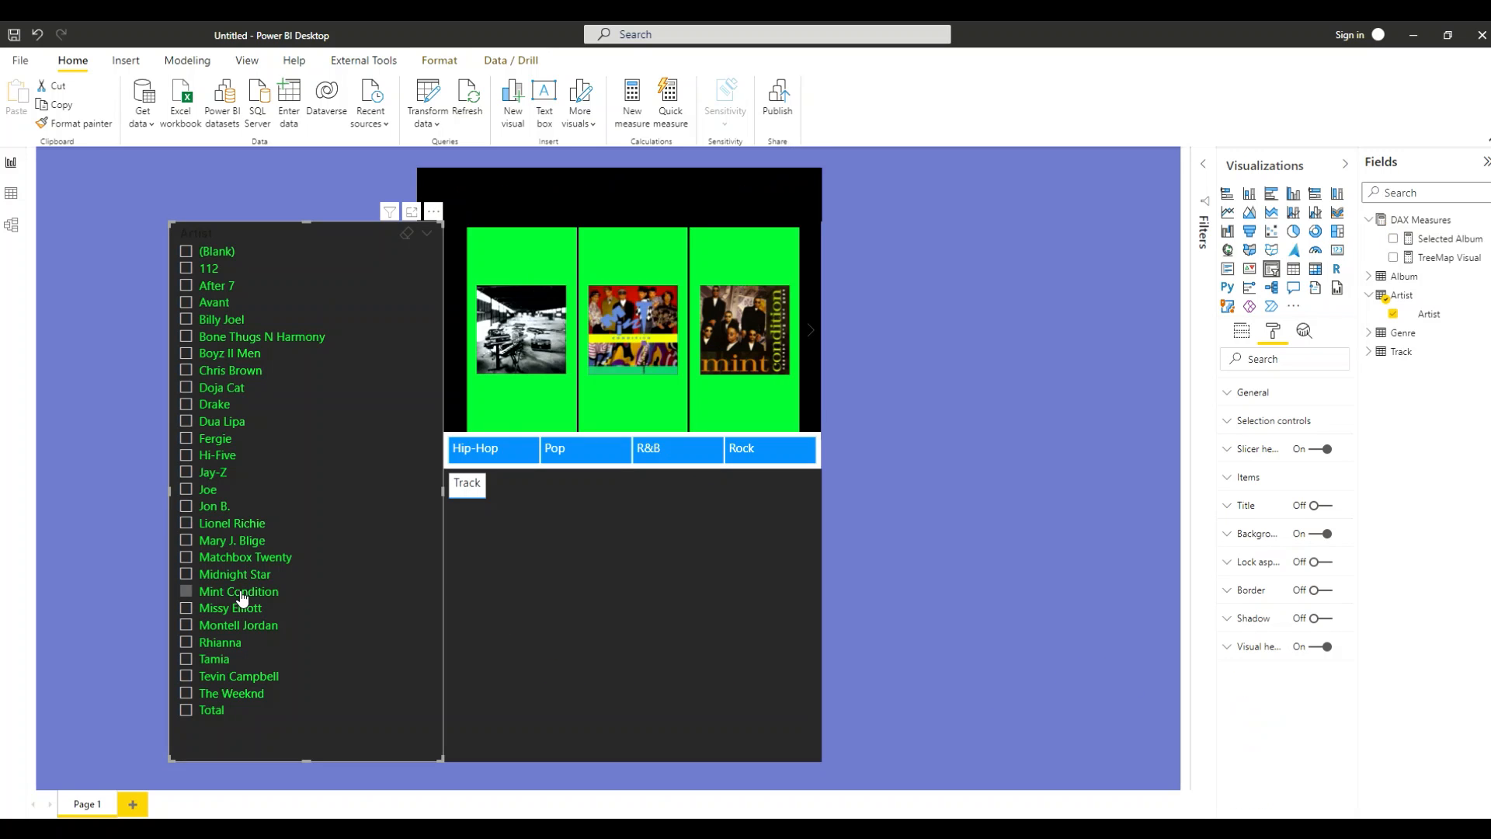
click(544, 399)
click(628, 398)
click(738, 396)
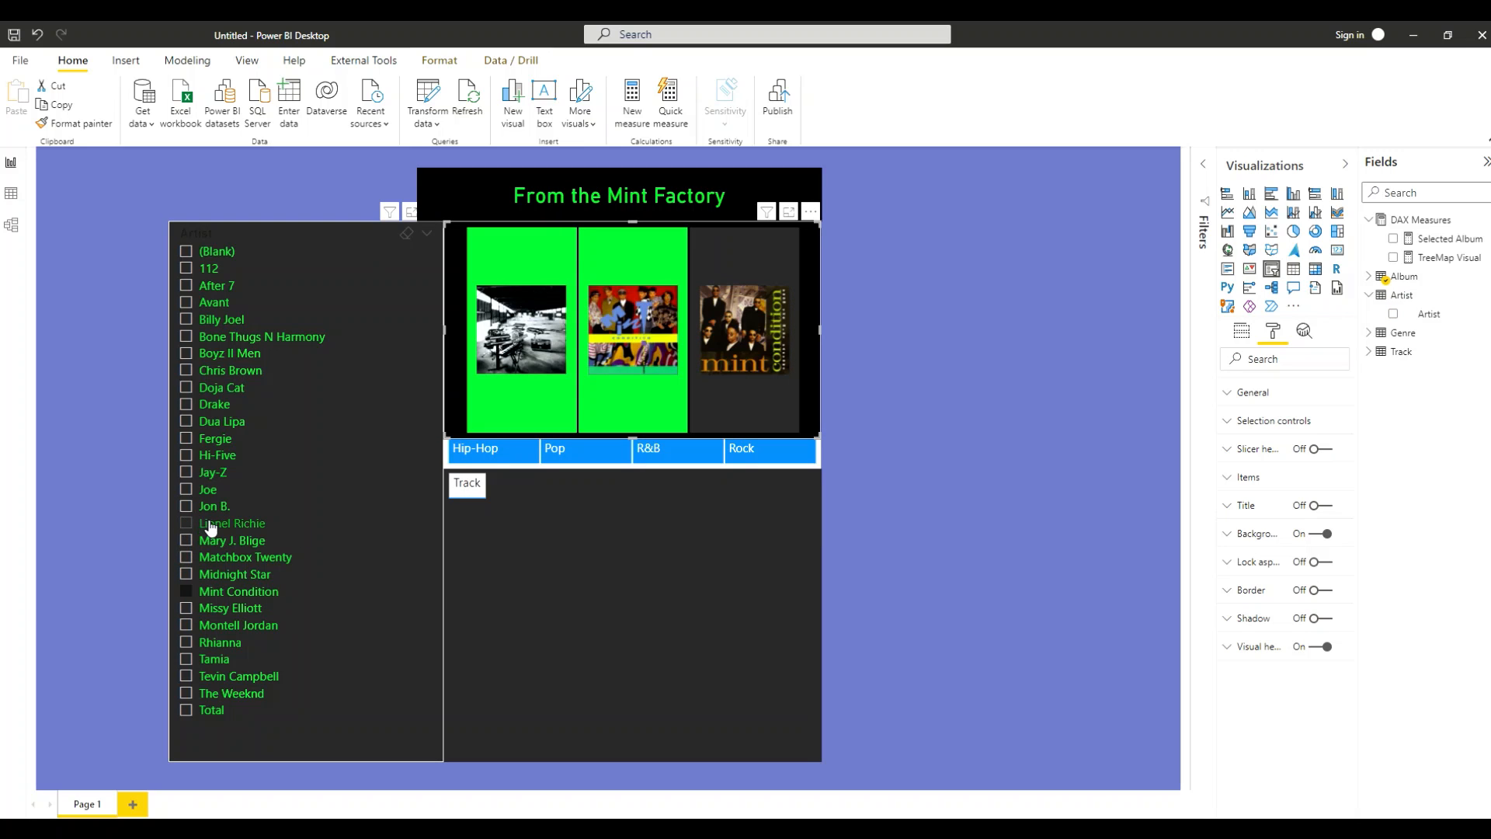
Exclude (Blank) from the Artist slicer with a visual-level filter on the Artist field
click(295, 236)
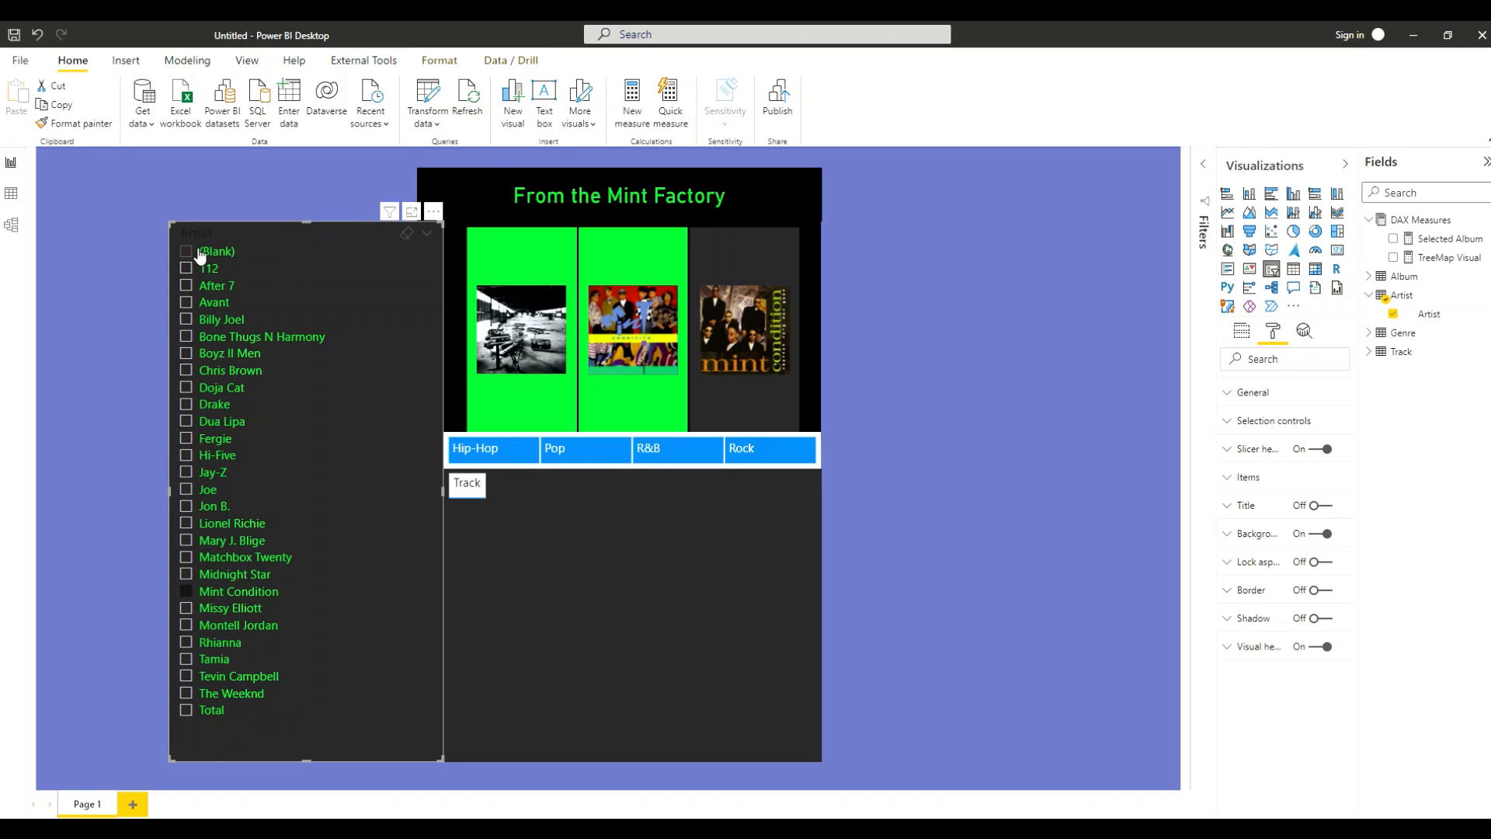
click(1204, 206)
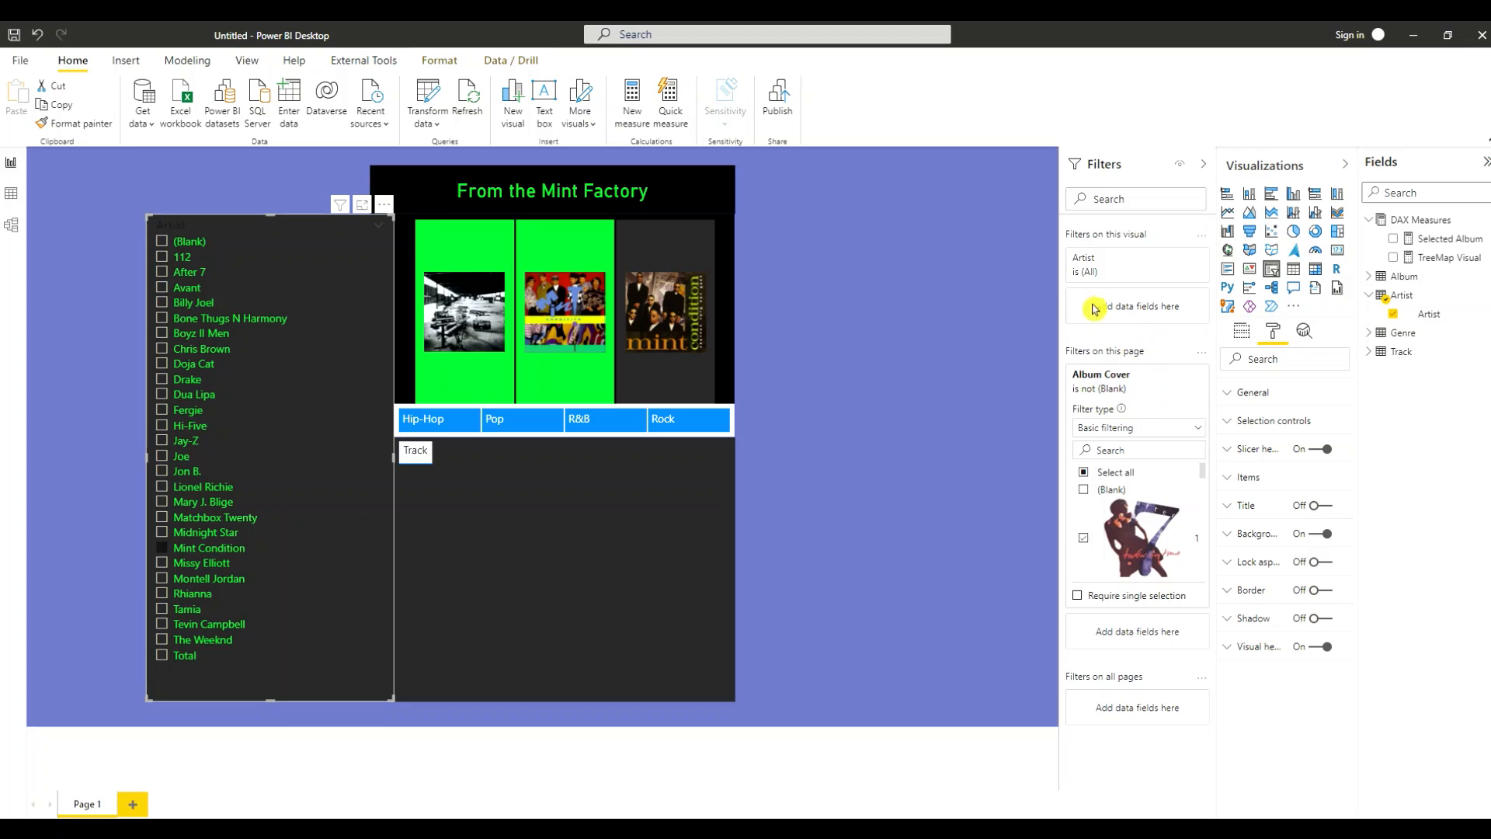
click(1178, 259)
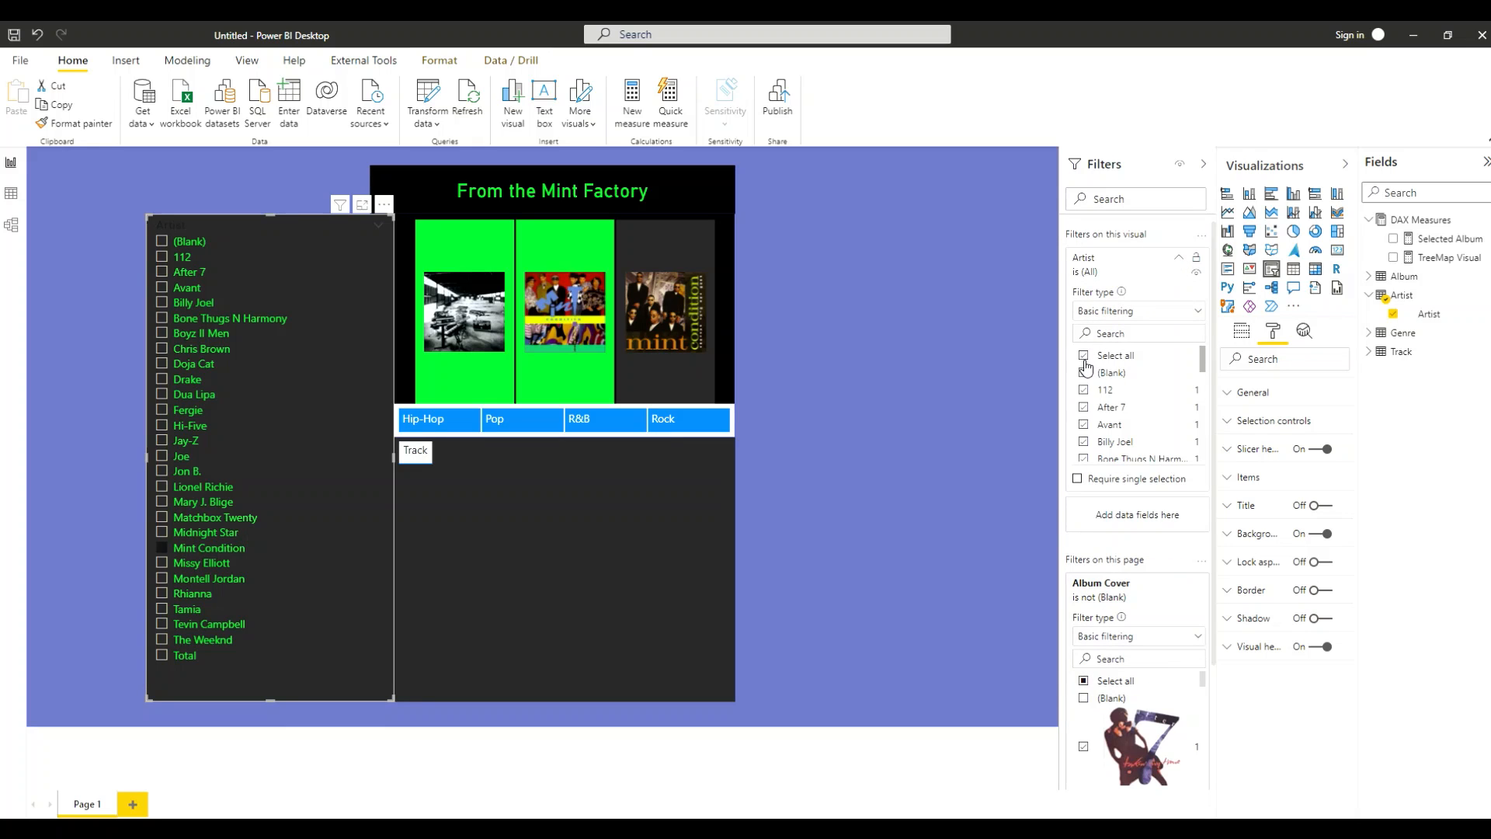
click(1084, 374)
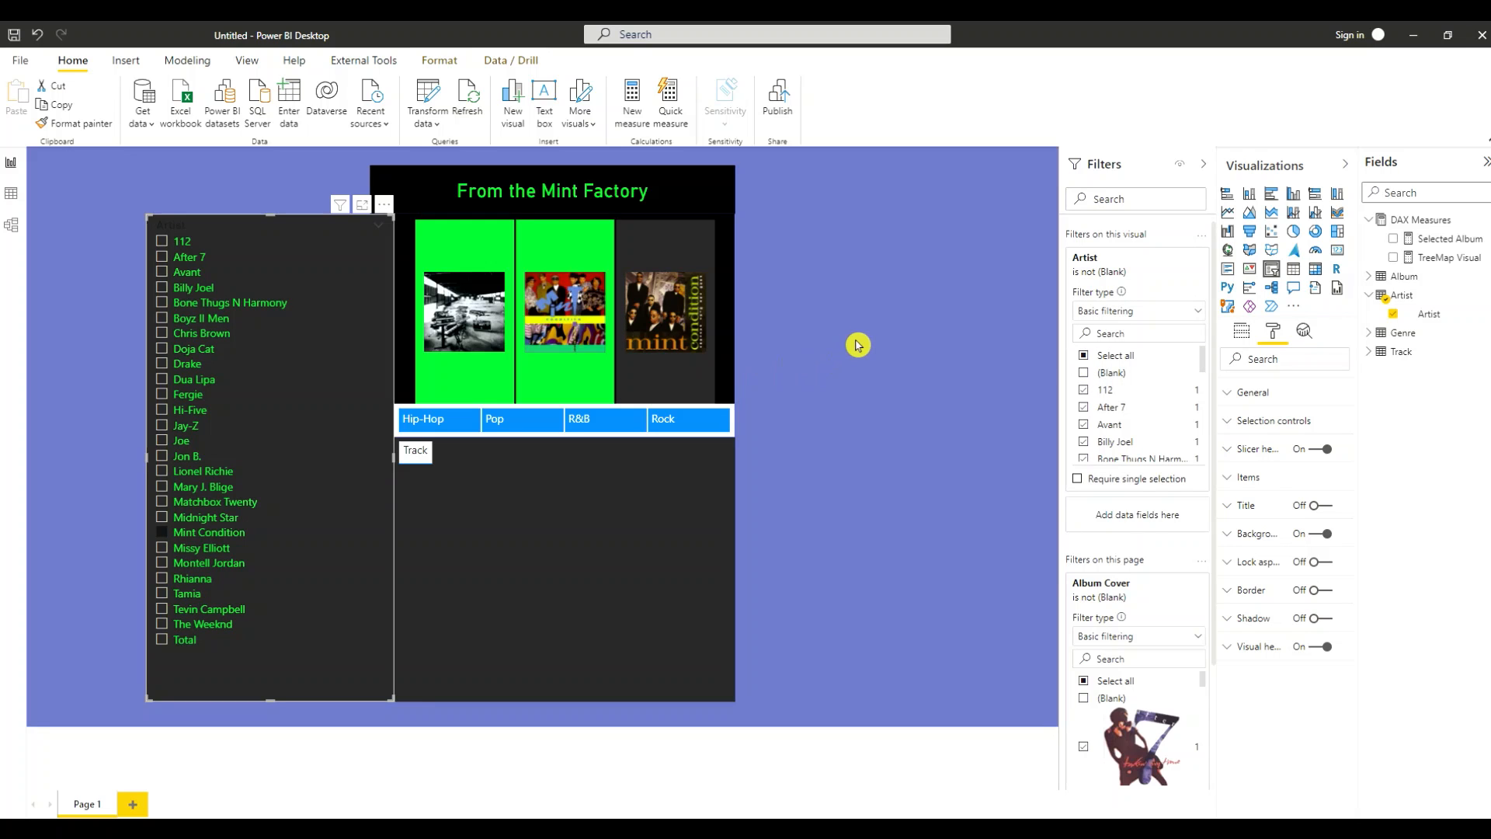
click(829, 343)
click(256, 226)
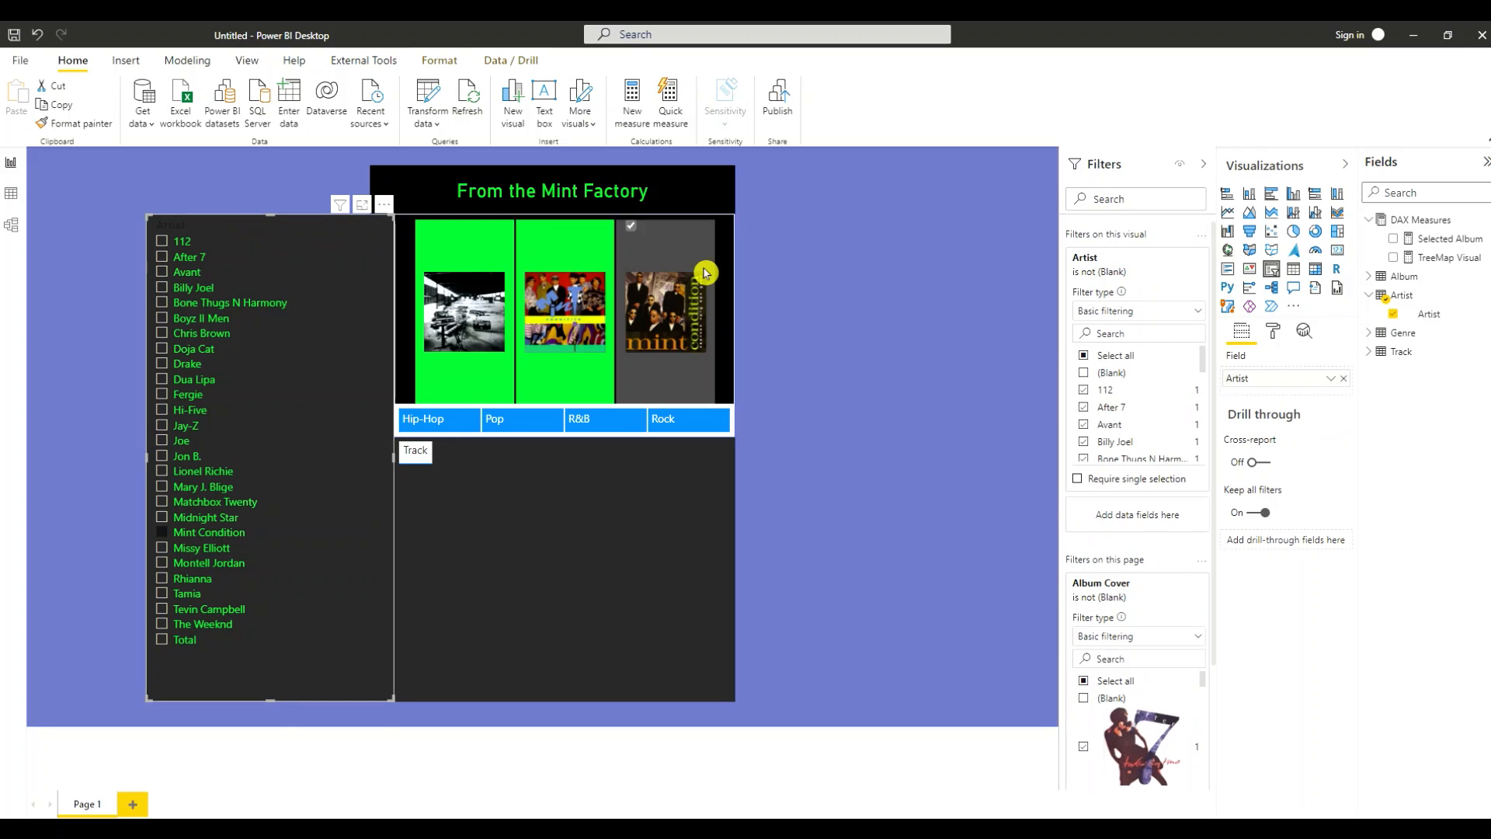
click(1273, 330)
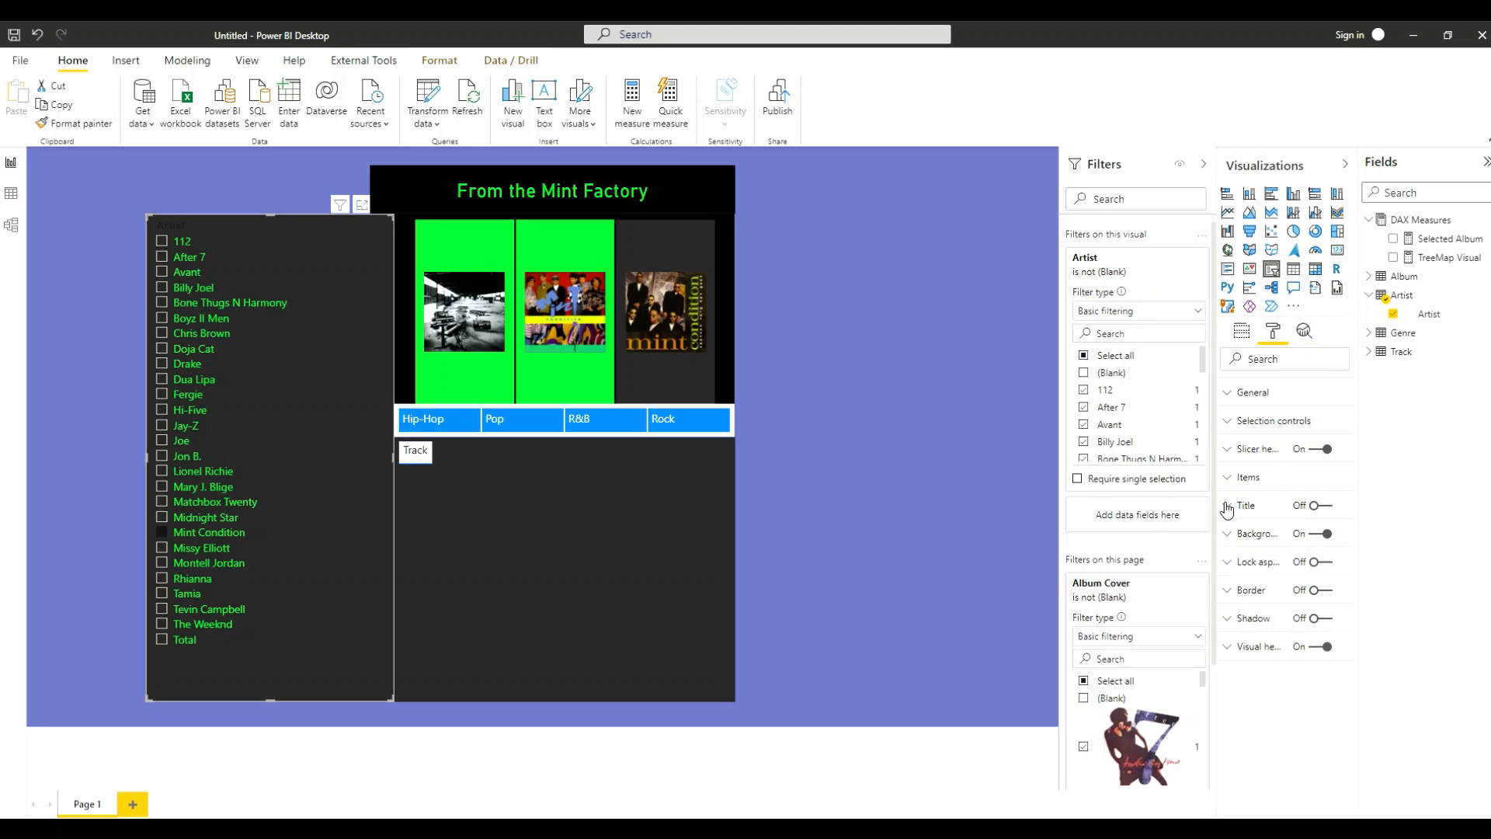
click(1327, 506)
click(1310, 507)
click(1234, 505)
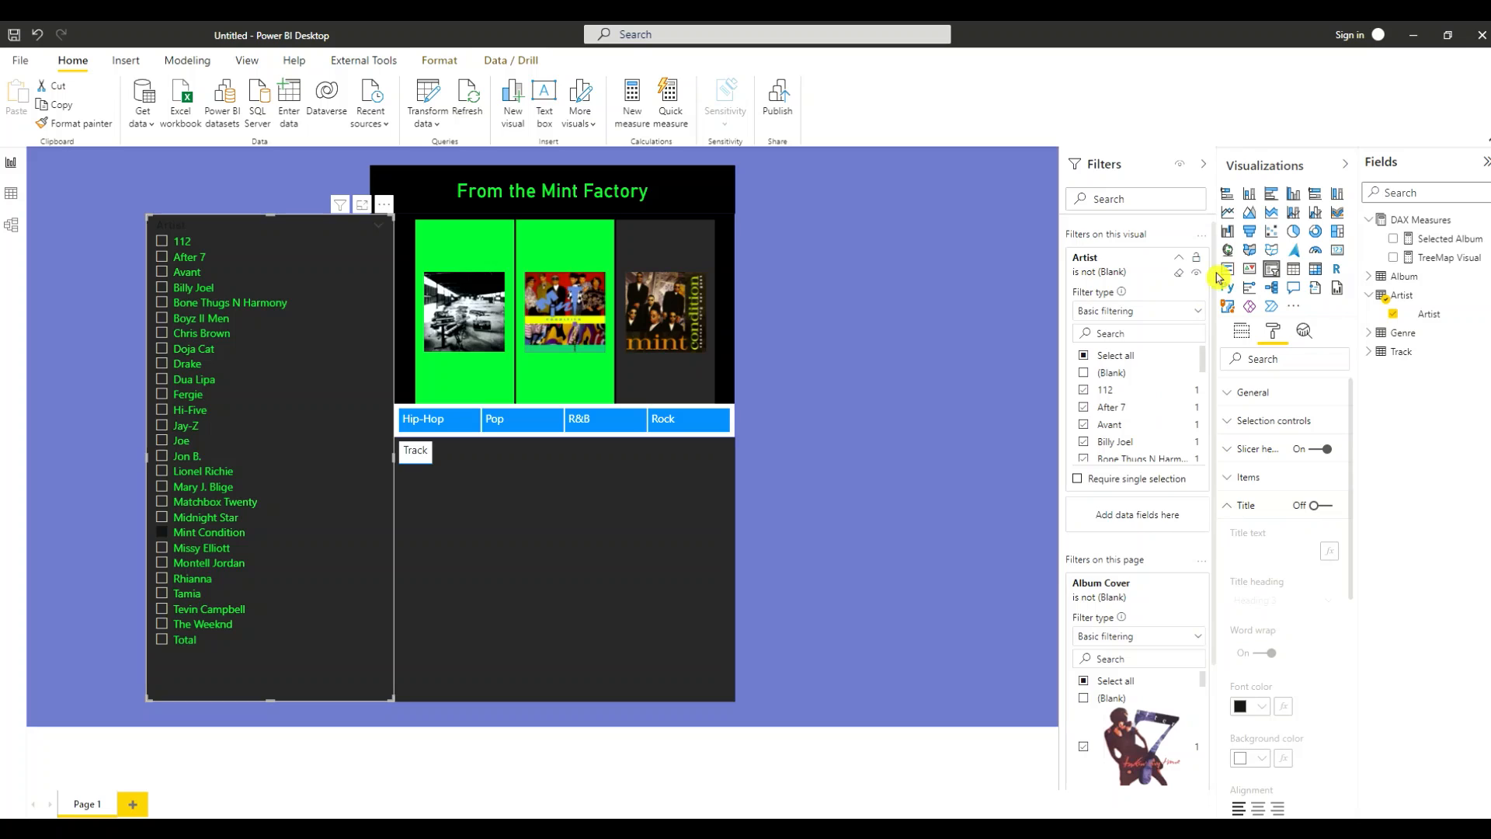
click(1204, 165)
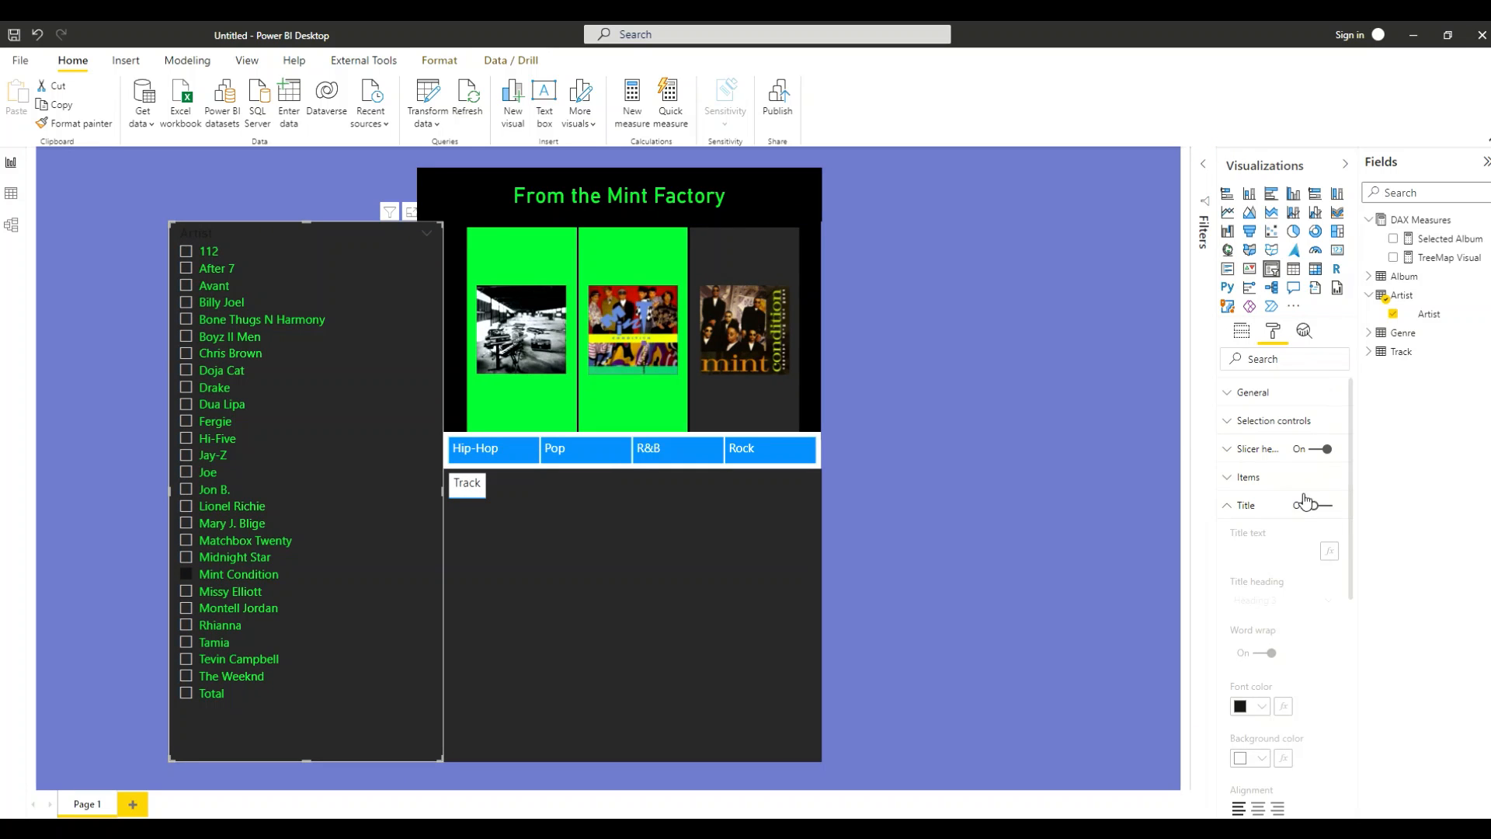